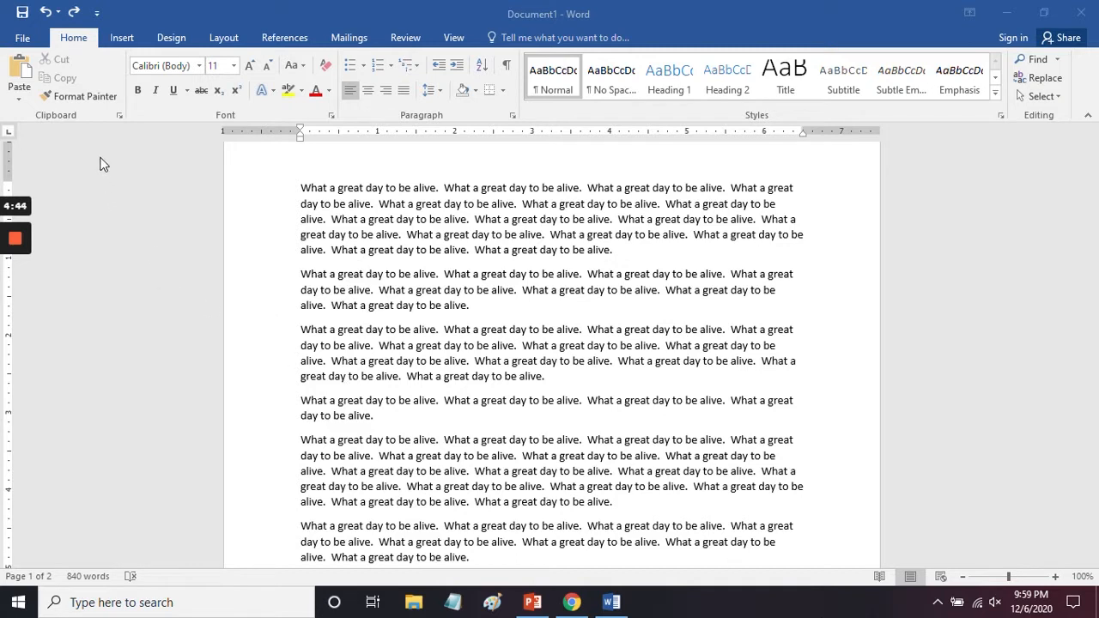
Step: Insert a Simple Text Box from the built-in text box gallery into the document
{"action": "left_click", "coordinate": [120, 40]}
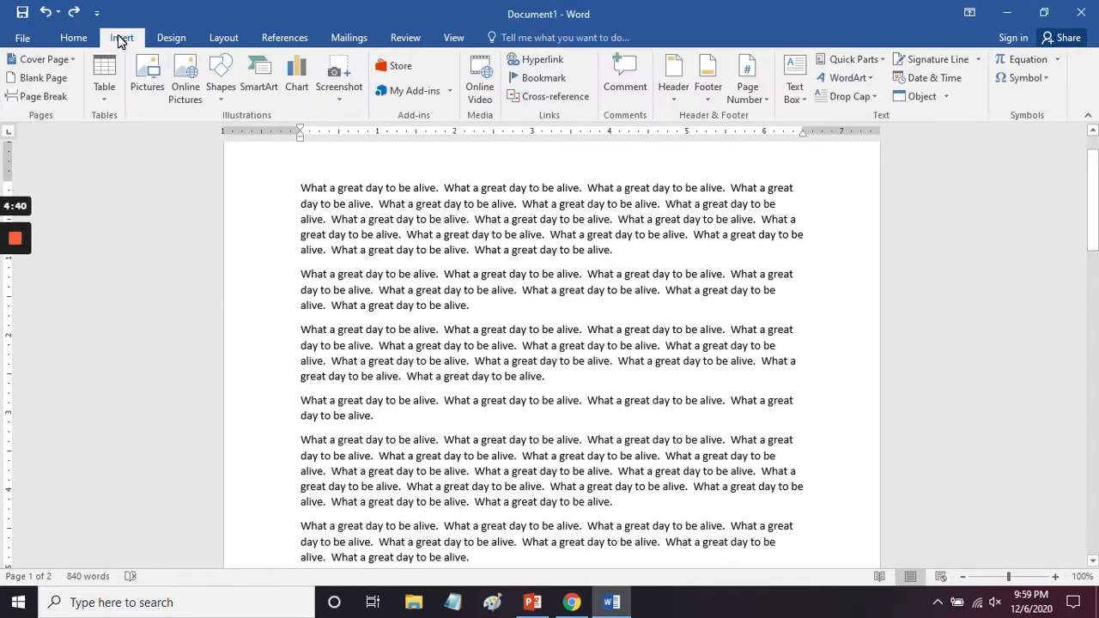
{"action": "left_click", "coordinate": [795, 79]}
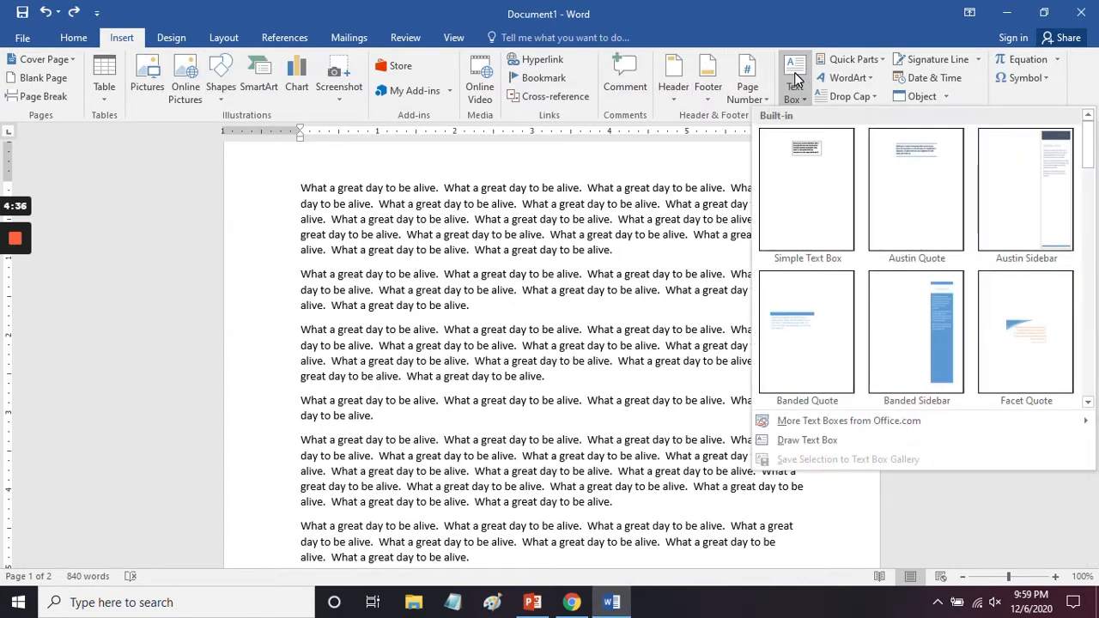
{"action": "scroll", "coordinate": [812, 297], "scroll_direction": "down", "scroll_amount": 3}
{"action": "scroll", "coordinate": [812, 297], "scroll_direction": "up", "scroll_amount": 4}
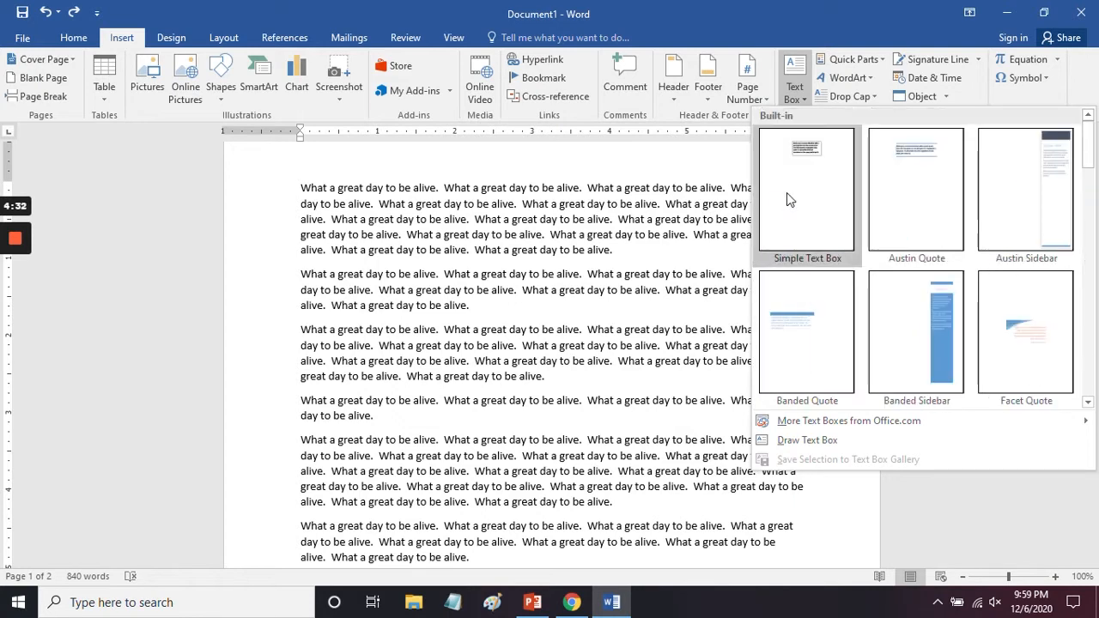
{"action": "left_click", "coordinate": [786, 192]}
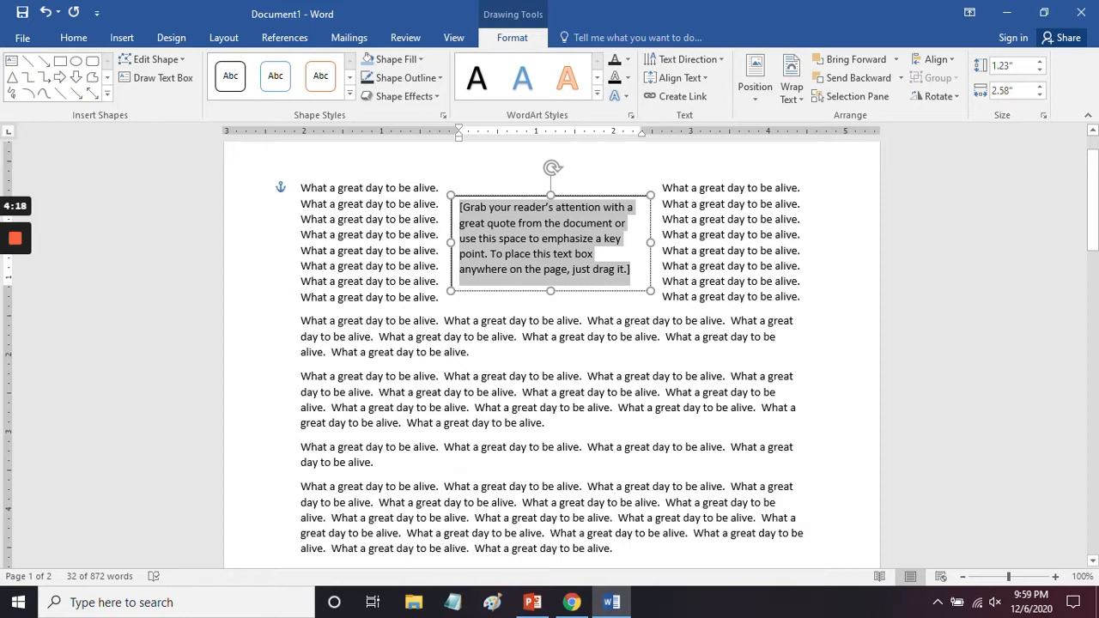
Step: Move the text box down to the third paragraph and resize it to about 1.47" high by 3.67" wide
{"action": "left_click_drag", "start_coordinate": [550, 196], "coordinate": [515, 326]}
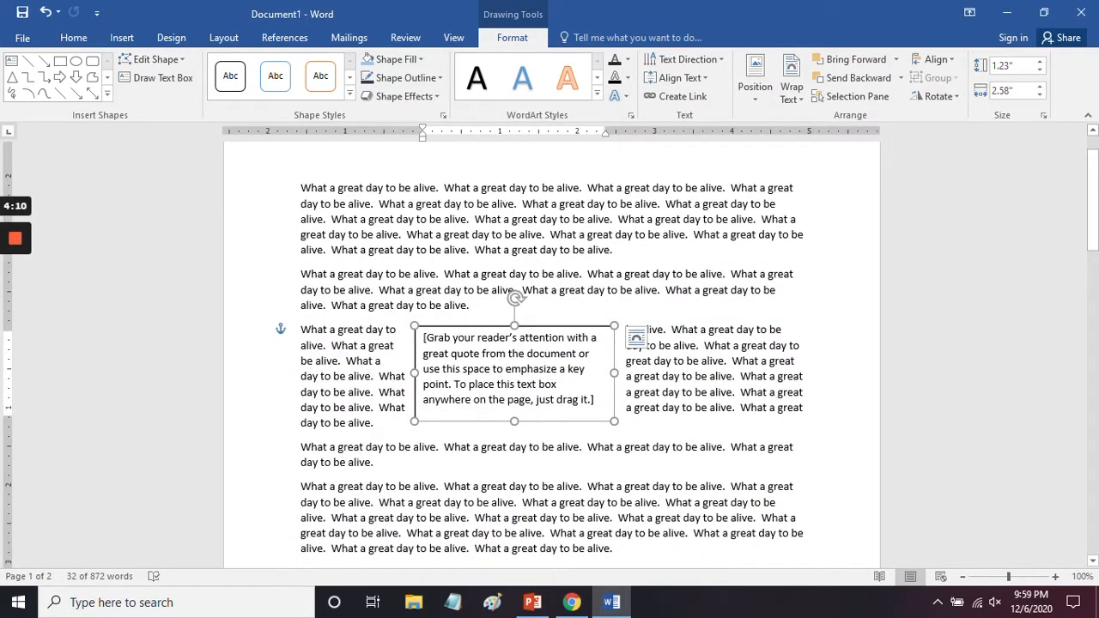
{"action": "mouse_move", "coordinate": [415, 372]}
{"action": "left_mouse_down"}
{"action": "mouse_move", "coordinate": [474, 372]}
{"action": "mouse_move", "coordinate": [403, 372]}
{"action": "left_mouse_up"}
{"action": "mouse_move", "coordinate": [510, 454]}
{"action": "left_mouse_down"}
{"action": "mouse_move", "coordinate": [509, 422]}
{"action": "mouse_move", "coordinate": [509, 490]}
{"action": "mouse_move", "coordinate": [509, 348]}
{"action": "mouse_move", "coordinate": [510, 468]}
{"action": "left_mouse_up"}
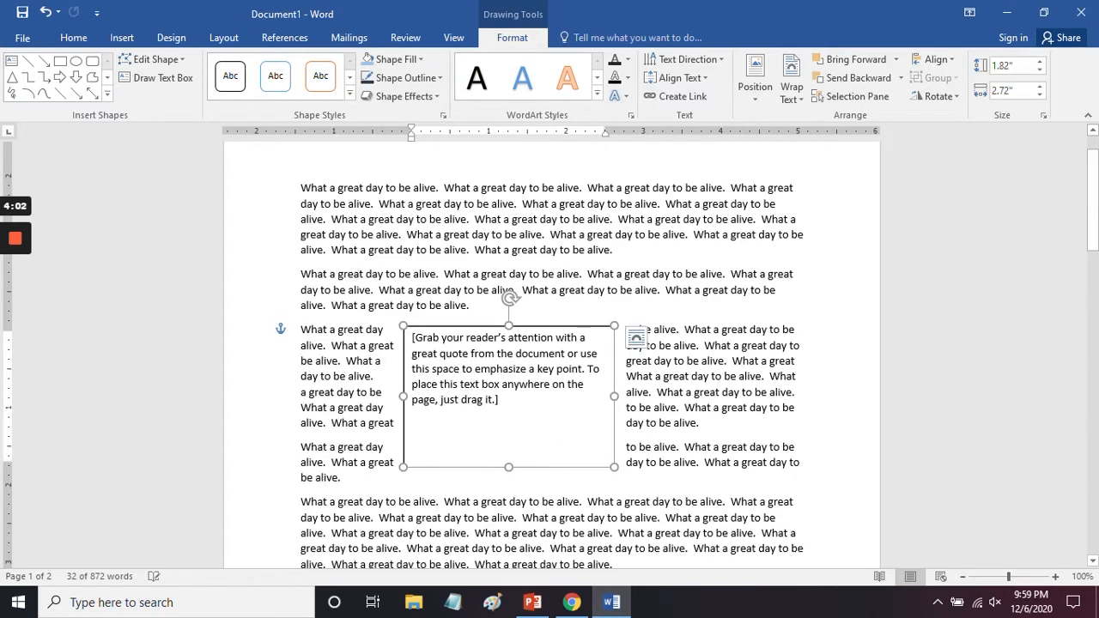
{"action": "left_click_drag", "start_coordinate": [611, 467], "coordinate": [675, 450]}
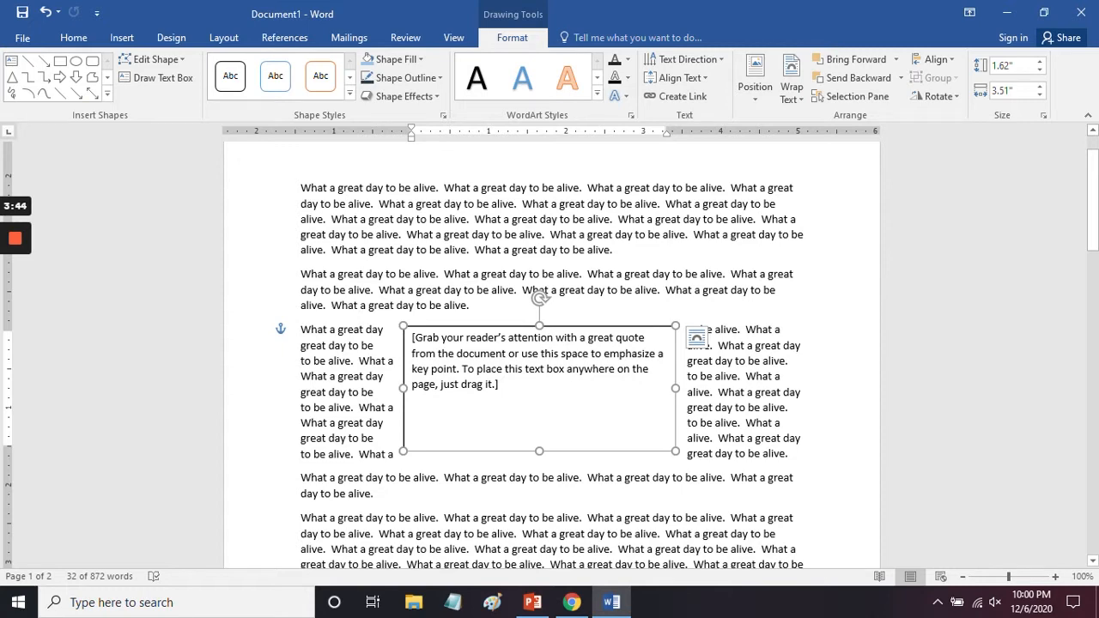
{"action": "mouse_move", "coordinate": [675, 451]}
{"action": "left_mouse_down"}
{"action": "mouse_move", "coordinate": [580, 355]}
{"action": "mouse_move", "coordinate": [696, 449]}
{"action": "mouse_move", "coordinate": [688, 440]}
{"action": "left_mouse_up"}
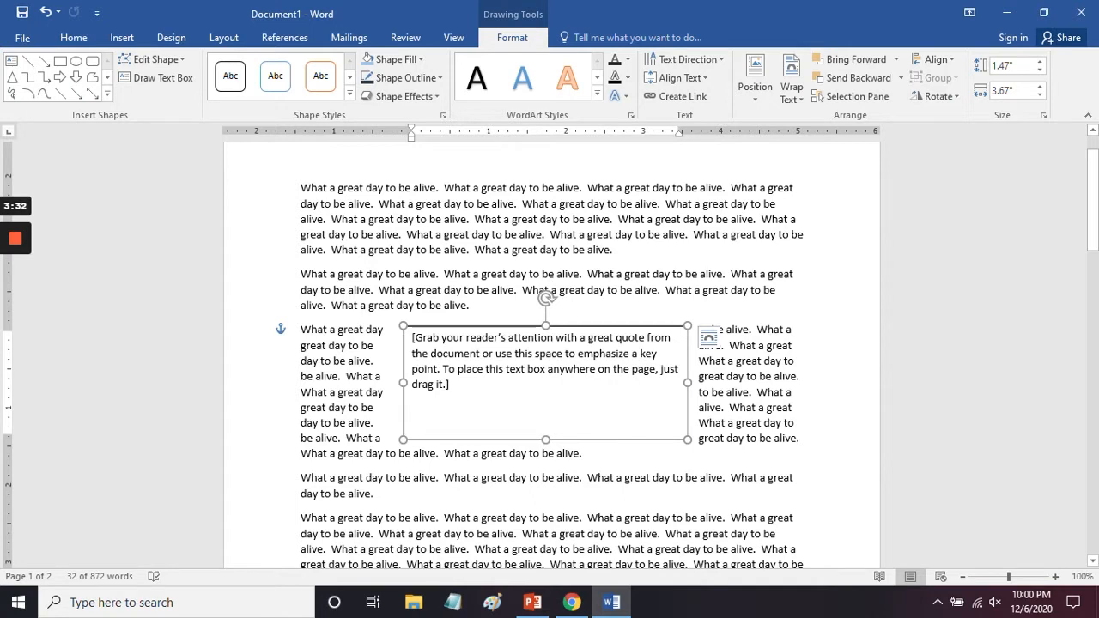
Step: Set the text box's placeholder text to size 14 and replace it with "Here is a text box."
{"action": "left_click", "coordinate": [416, 350]}
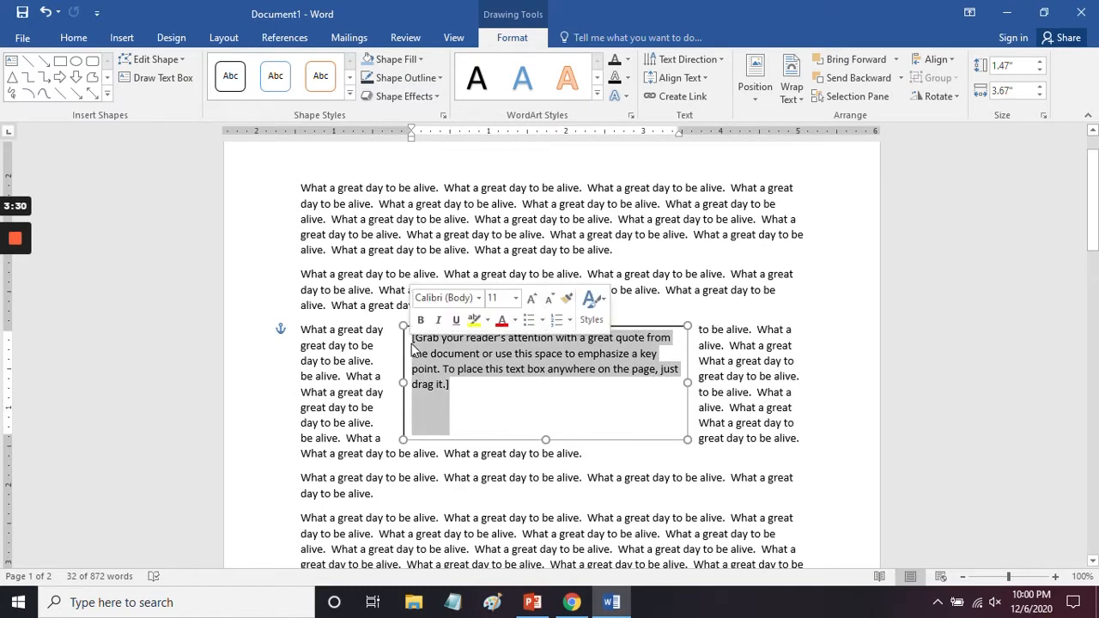
{"action": "left_click", "coordinate": [516, 298]}
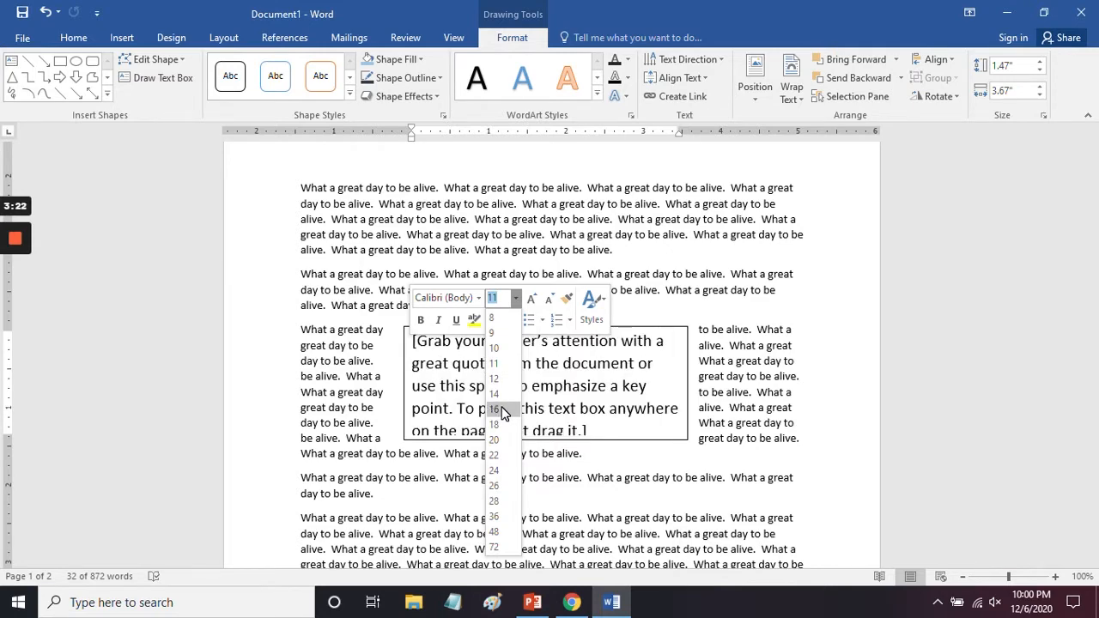
{"action": "left_click", "coordinate": [502, 396]}
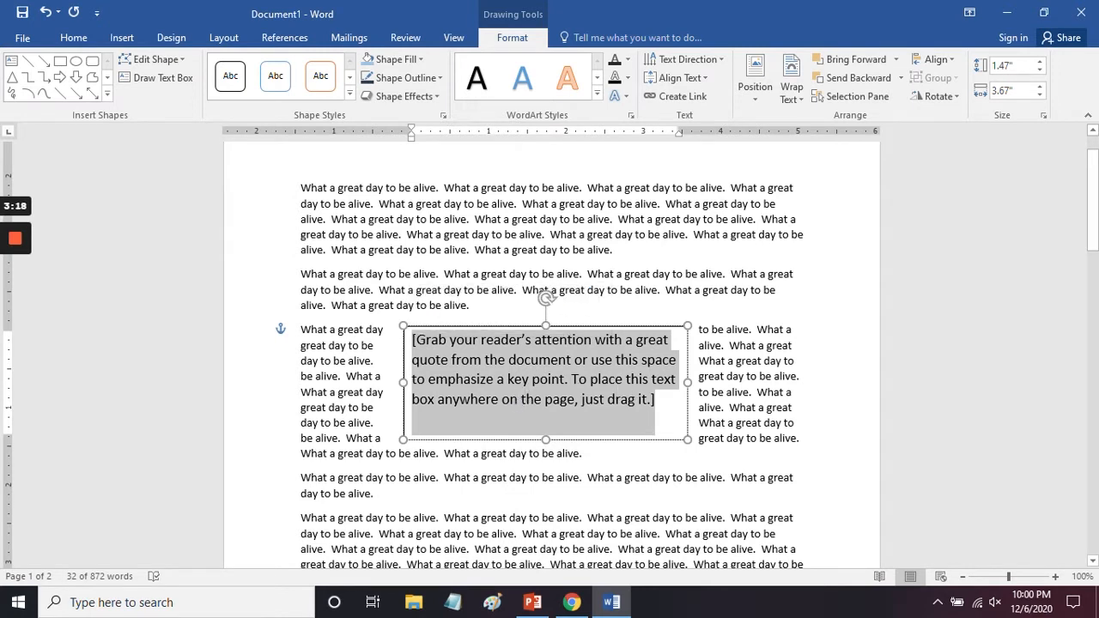
{"action": "mouse_move", "coordinate": [542, 357]}
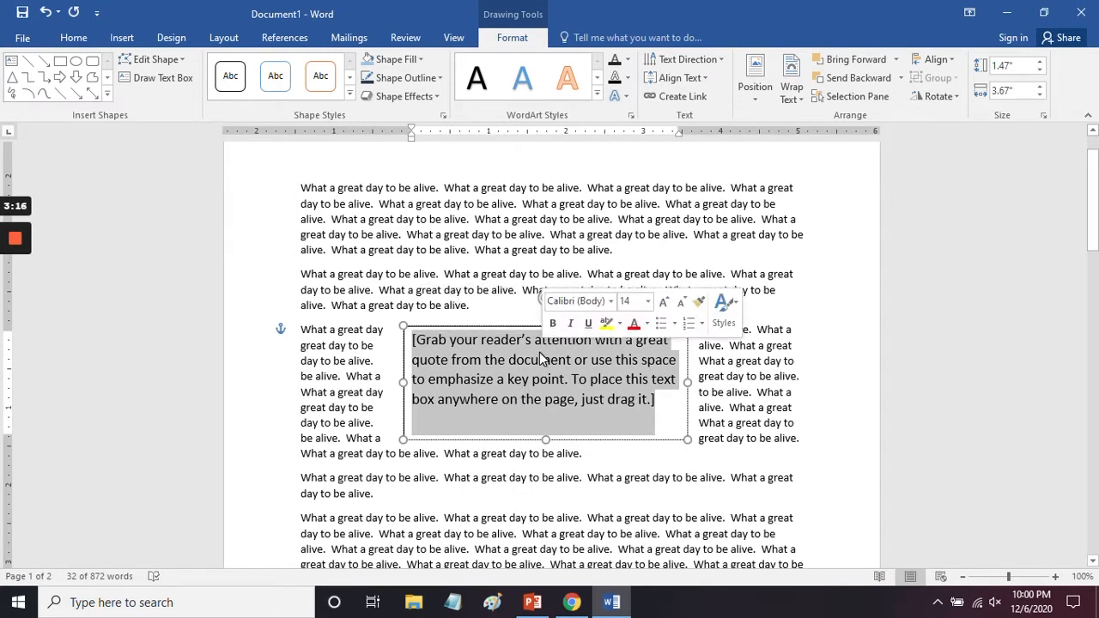
{"action": "type", "text": "Here i"}
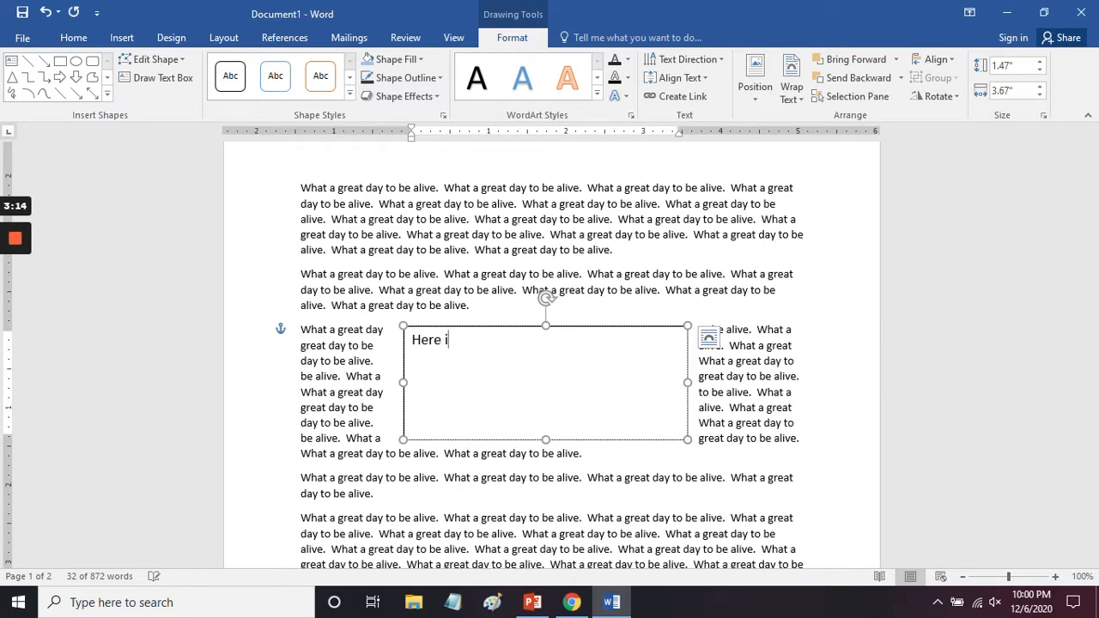
{"action": "type", "text": "s a text box."}
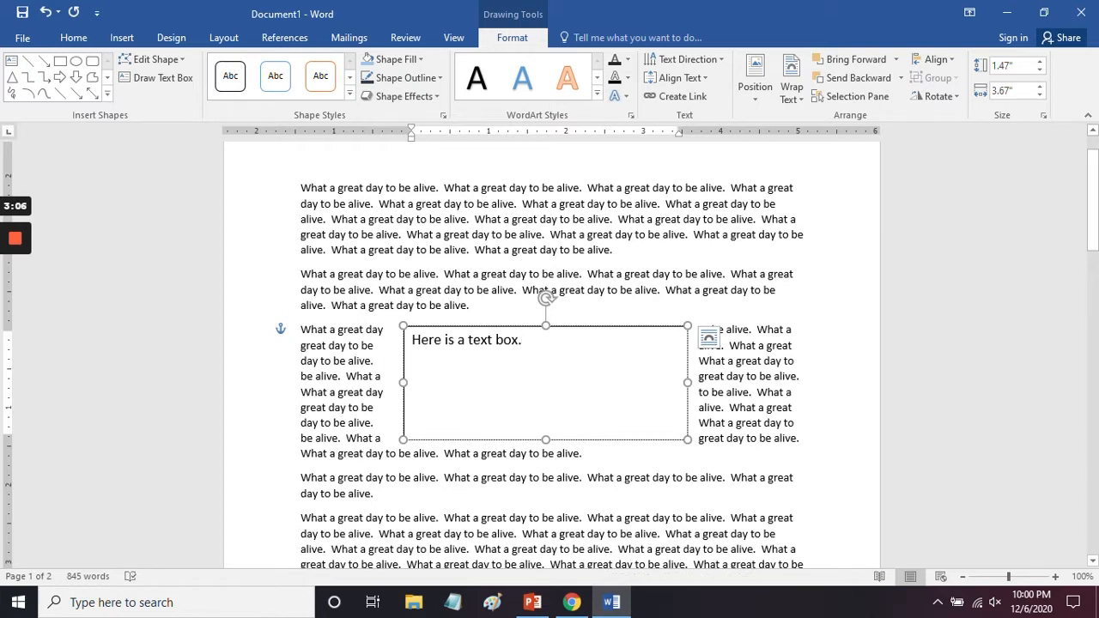
Step: Set the font size of all text in the text box to 20 and deselect the box
{"action": "key", "text": "ctrl+a"}
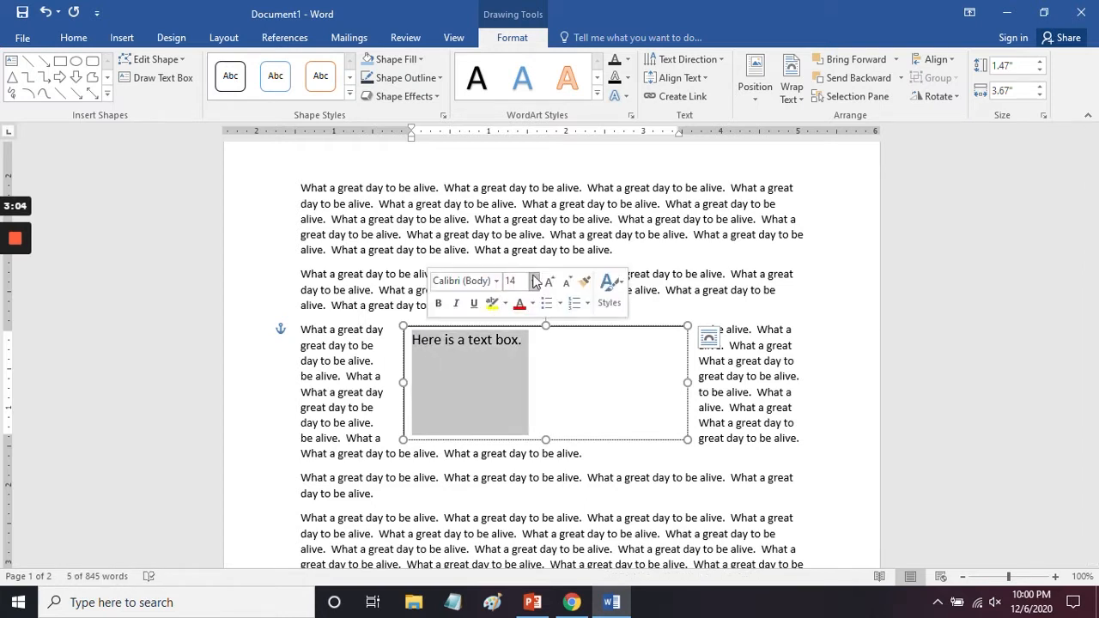
{"action": "left_click", "coordinate": [533, 281]}
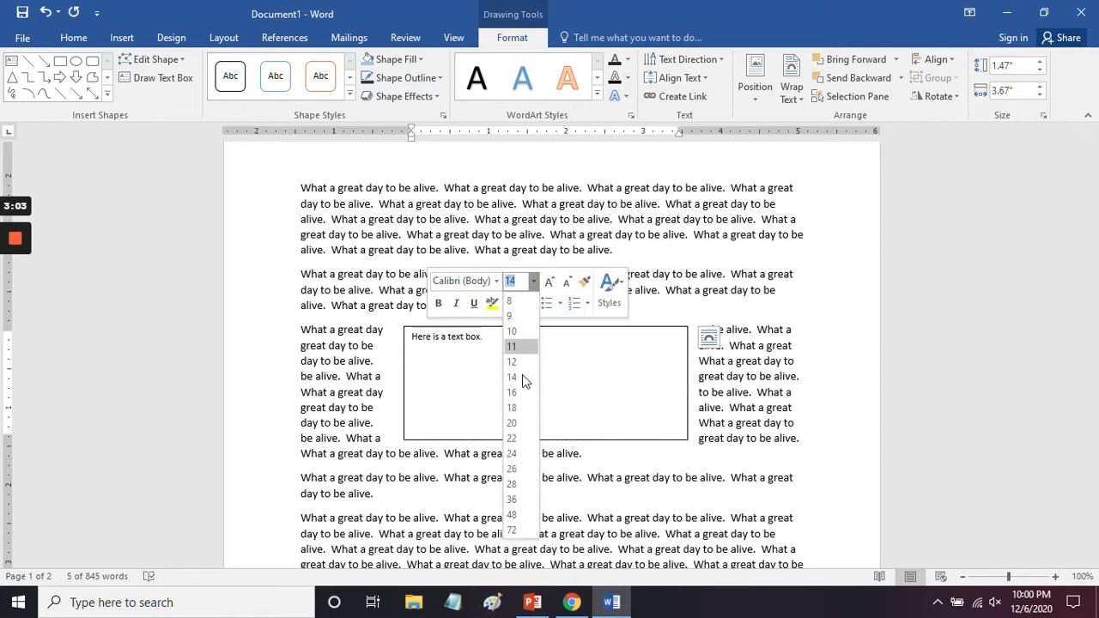
{"action": "left_click", "coordinate": [519, 423]}
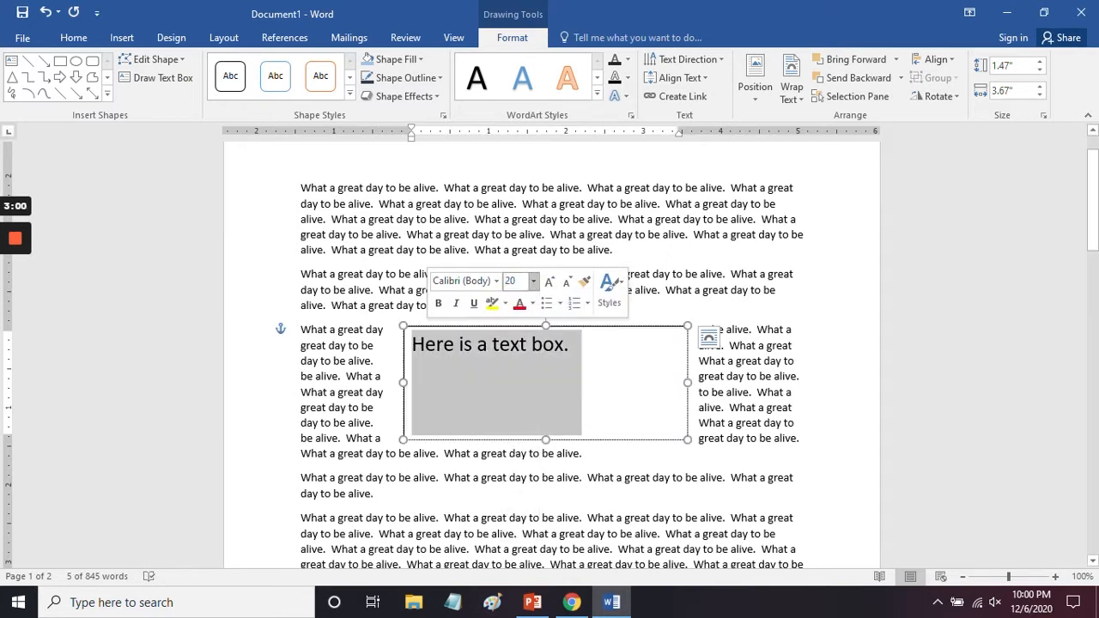
{"action": "left_click", "coordinate": [726, 392]}
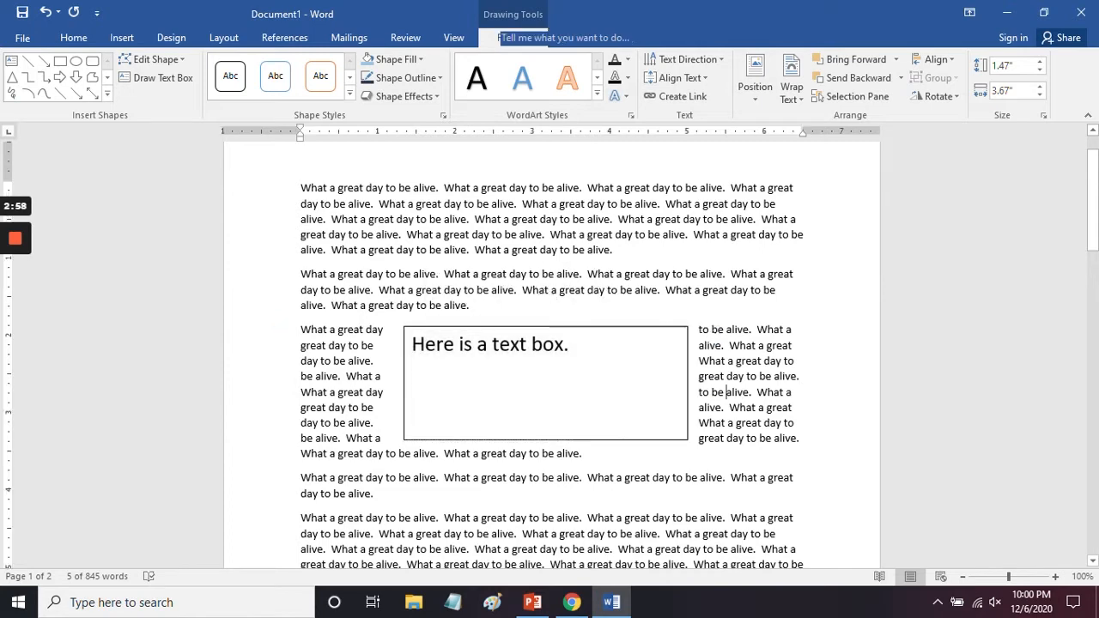
Step: Try several text wrapping layouts on the text box, including Top and Bottom, and set its wrapping to Through
{"action": "left_click", "coordinate": [688, 397]}
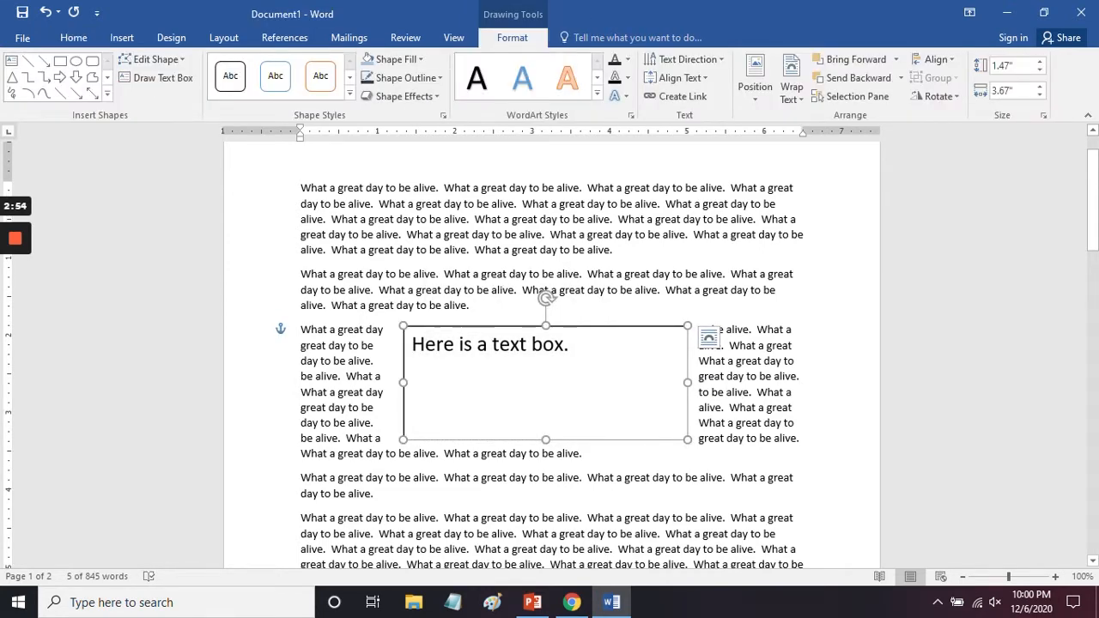
{"action": "mouse_move", "coordinate": [546, 297]}
{"action": "left_mouse_down"}
{"action": "mouse_move", "coordinate": [471, 327]}
{"action": "mouse_move", "coordinate": [546, 296]}
{"action": "mouse_move", "coordinate": [613, 334]}
{"action": "mouse_move", "coordinate": [604, 316]}
{"action": "mouse_move", "coordinate": [510, 301]}
{"action": "mouse_move", "coordinate": [486, 318]}
{"action": "mouse_move", "coordinate": [533, 298]}
{"action": "mouse_move", "coordinate": [569, 233]}
{"action": "mouse_move", "coordinate": [576, 304]}
{"action": "mouse_move", "coordinate": [546, 298]}
{"action": "left_mouse_up"}
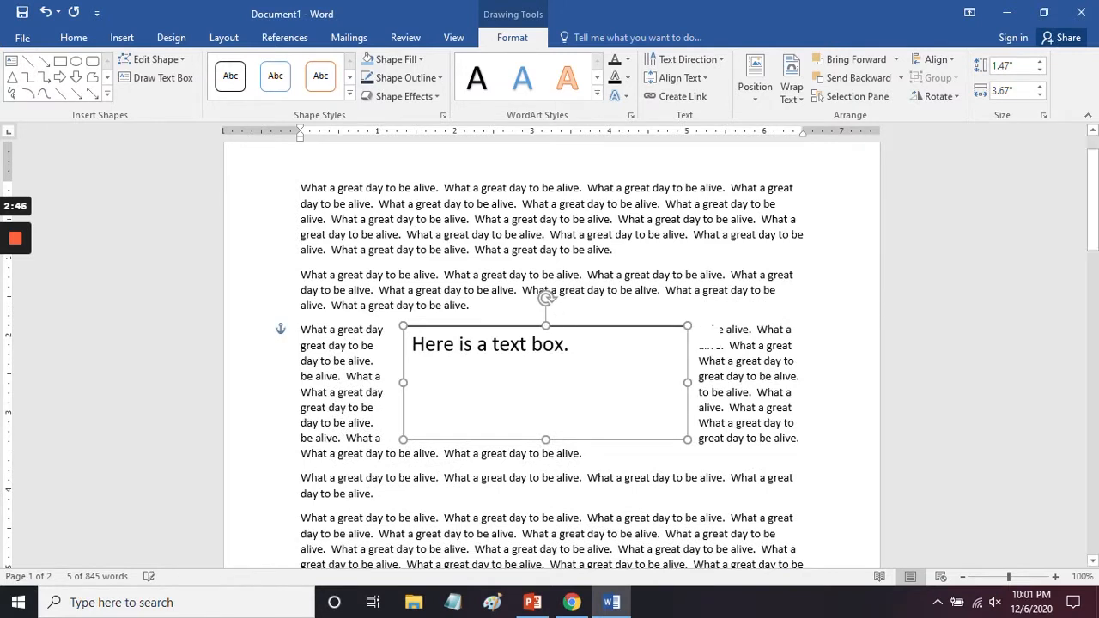
{"action": "left_click", "coordinate": [710, 339]}
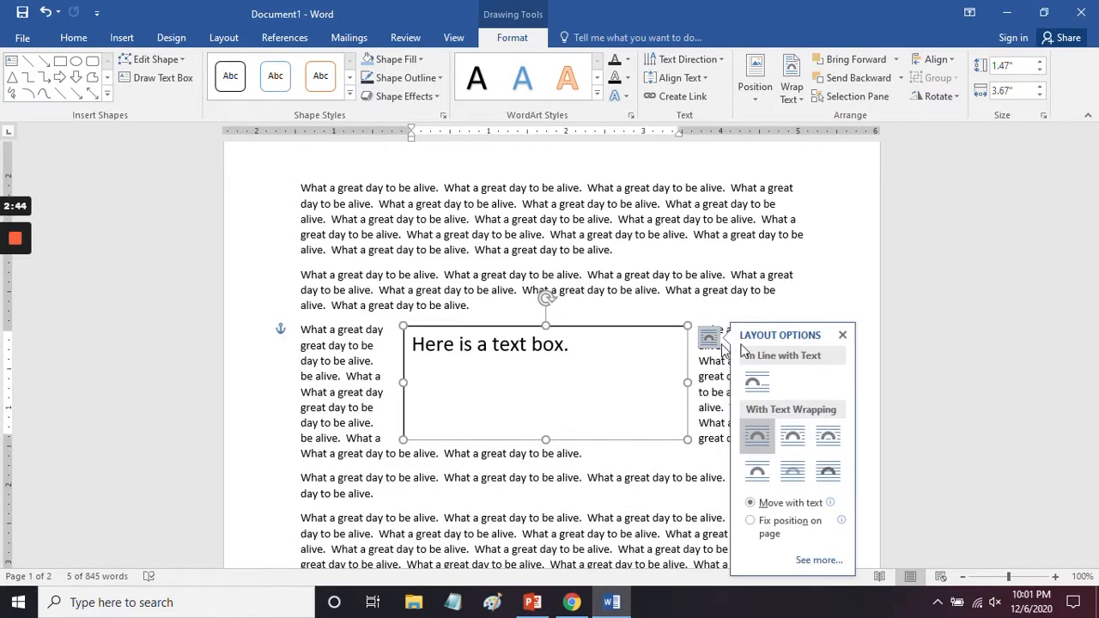
{"action": "left_click", "coordinate": [793, 437]}
{"action": "left_click", "coordinate": [829, 437]}
{"action": "left_click", "coordinate": [827, 470]}
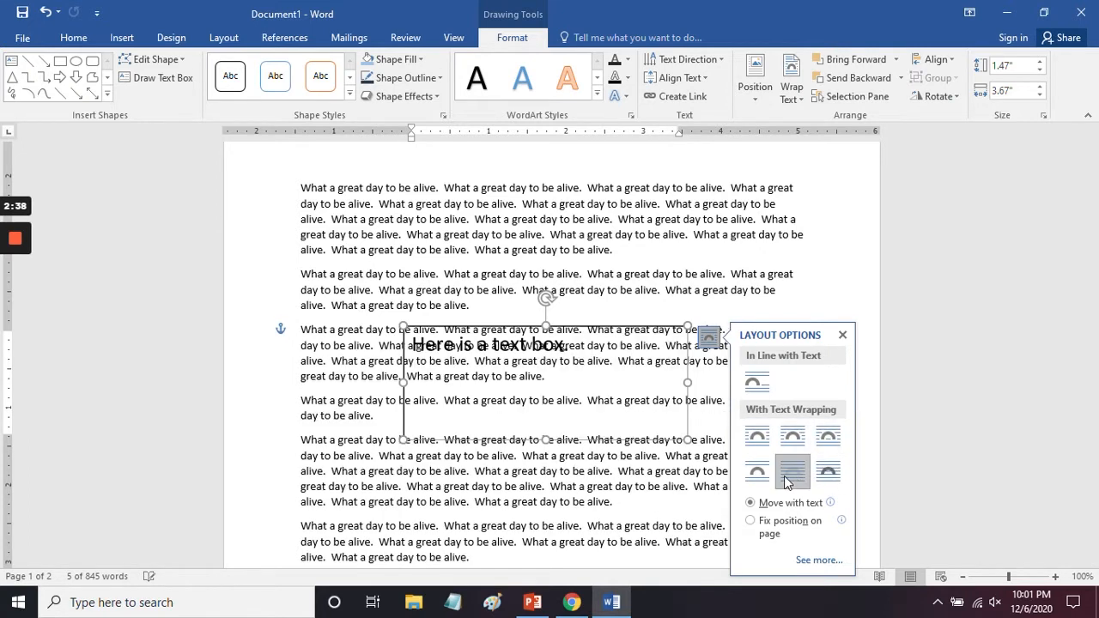
{"action": "left_click", "coordinate": [760, 474]}
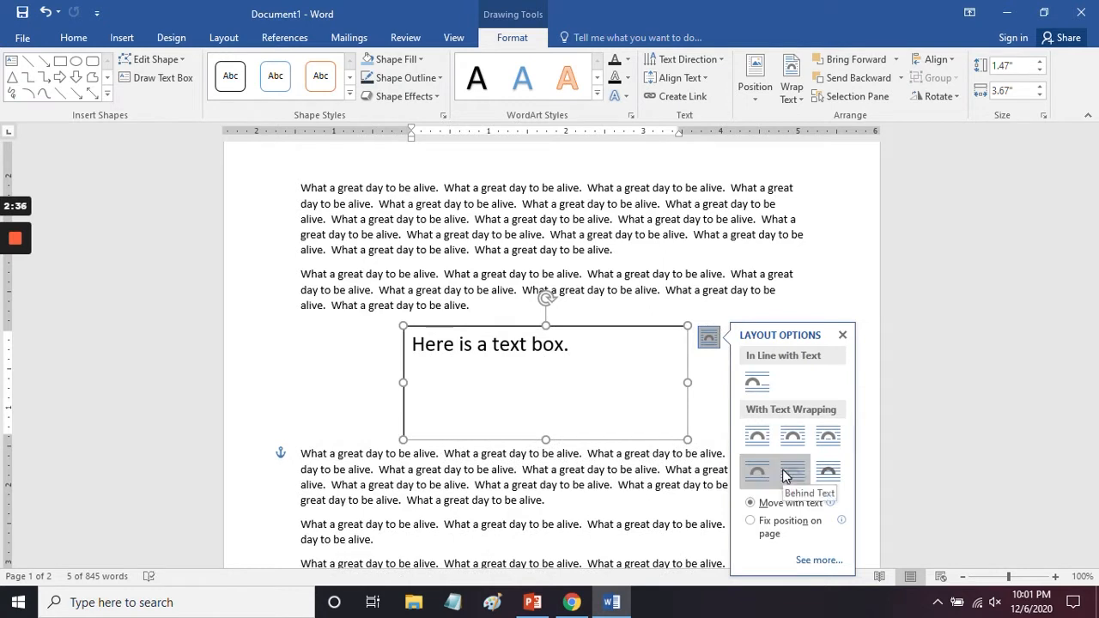
{"action": "left_click", "coordinate": [828, 438]}
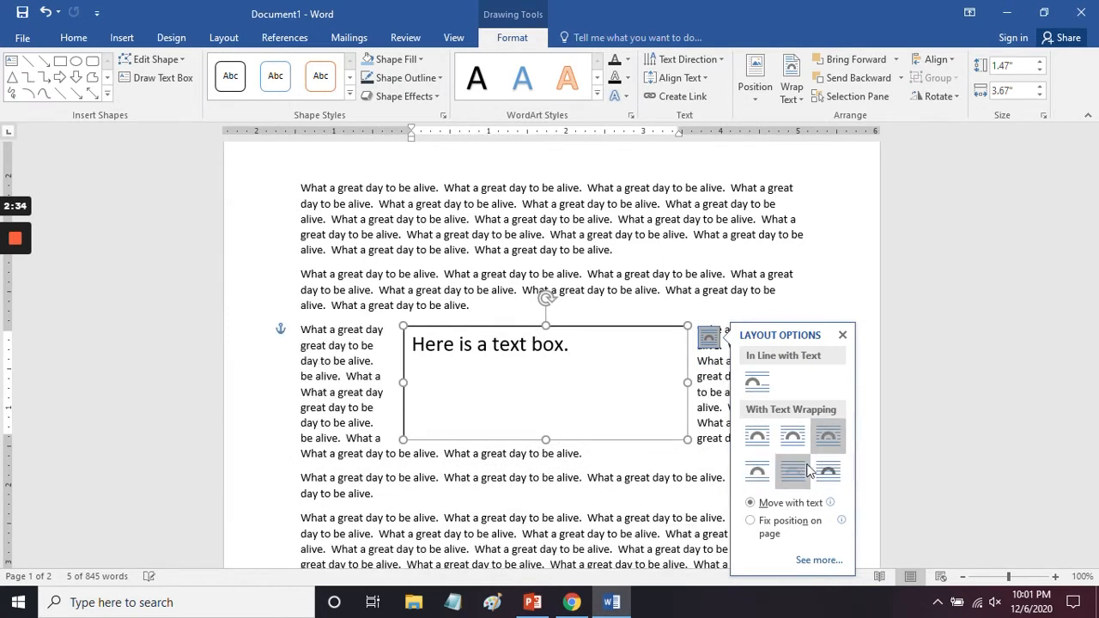
{"action": "mouse_move", "coordinate": [546, 298]}
{"action": "left_mouse_down"}
{"action": "mouse_move", "coordinate": [480, 321]}
{"action": "mouse_move", "coordinate": [546, 298]}
{"action": "left_mouse_up"}
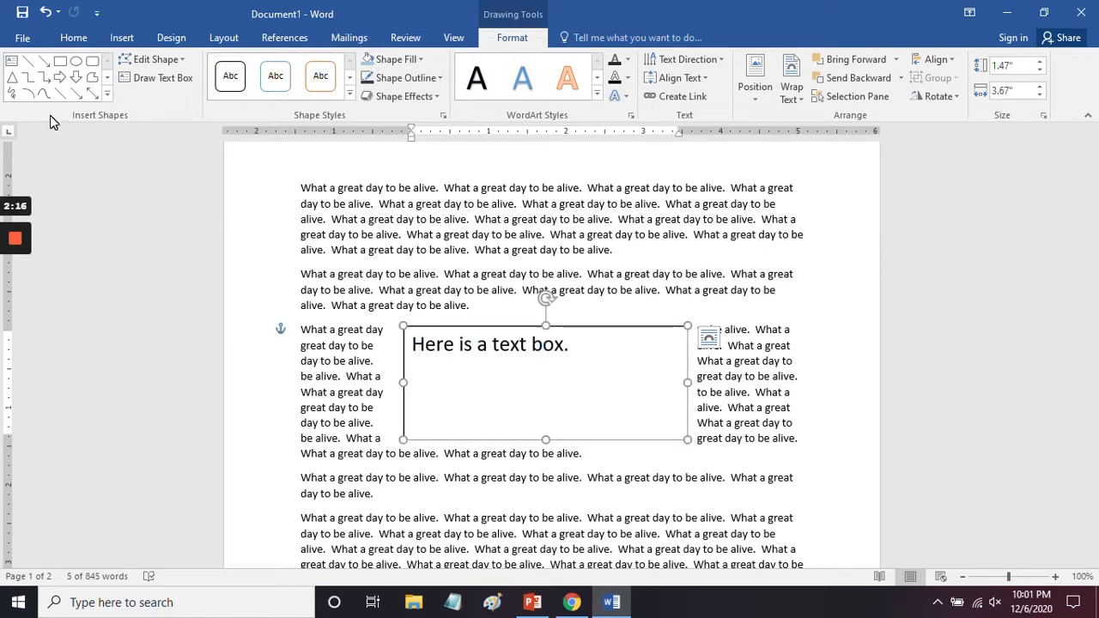
Step: Change the text box's shape to a right block arrow, then widen its shaft slightly and lengthen its arrowhead to cover most of the shape
{"action": "left_click", "coordinate": [154, 59]}
{"action": "mouse_move", "coordinate": [163, 81]}
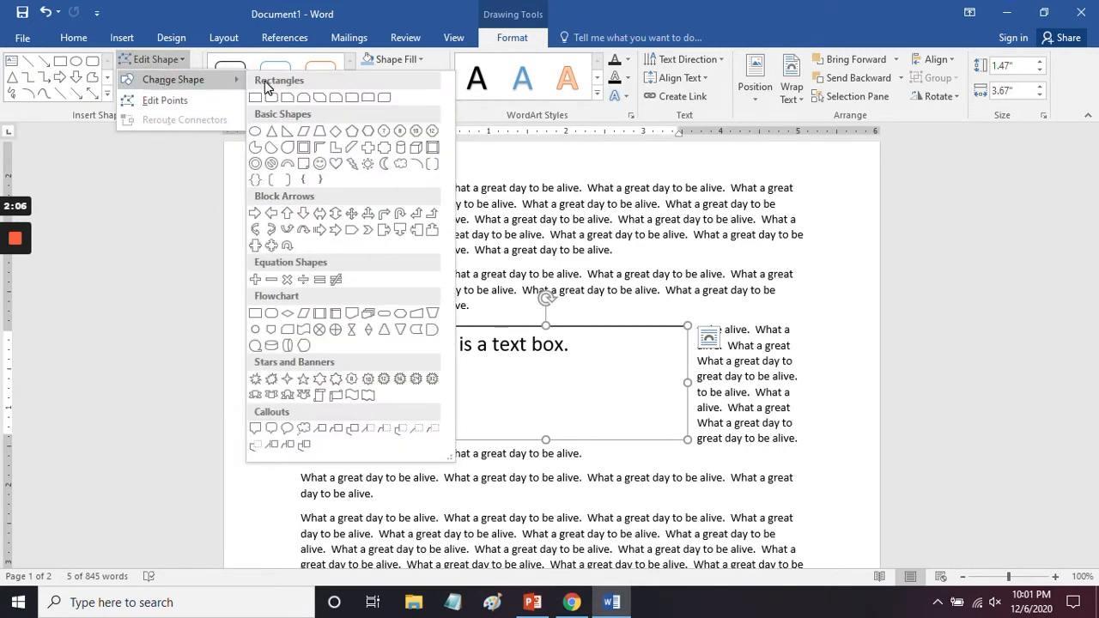
{"action": "key", "text": "Escape"}
{"action": "left_click", "coordinate": [255, 215]}
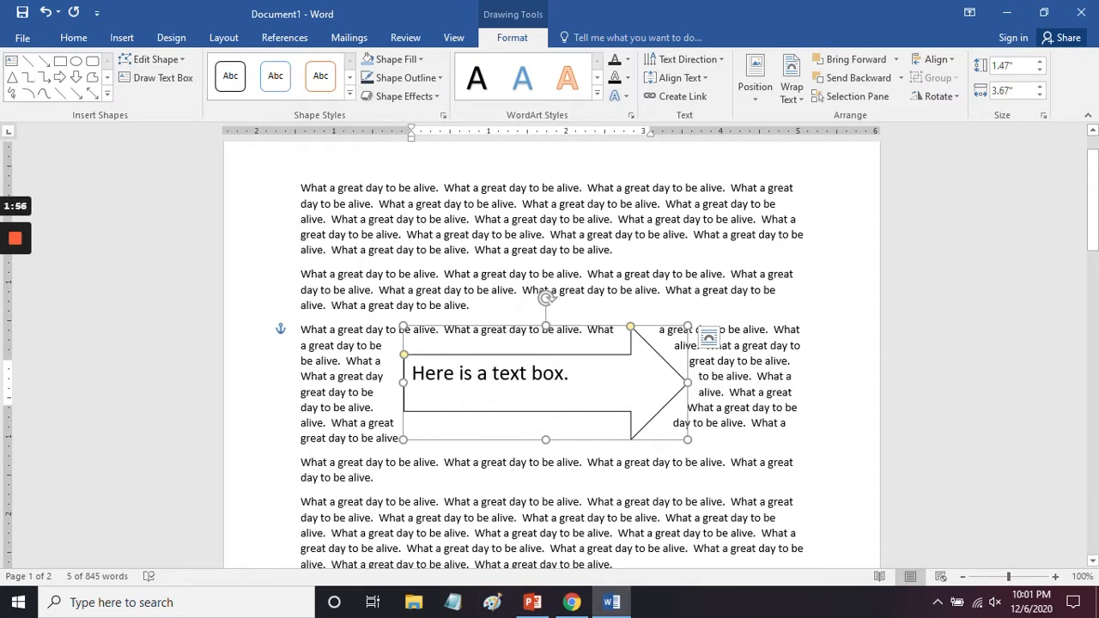
{"action": "mouse_move", "coordinate": [403, 354]}
{"action": "left_mouse_down"}
{"action": "mouse_move", "coordinate": [403, 339]}
{"action": "mouse_move", "coordinate": [403, 365]}
{"action": "mouse_move", "coordinate": [404, 350]}
{"action": "left_mouse_up"}
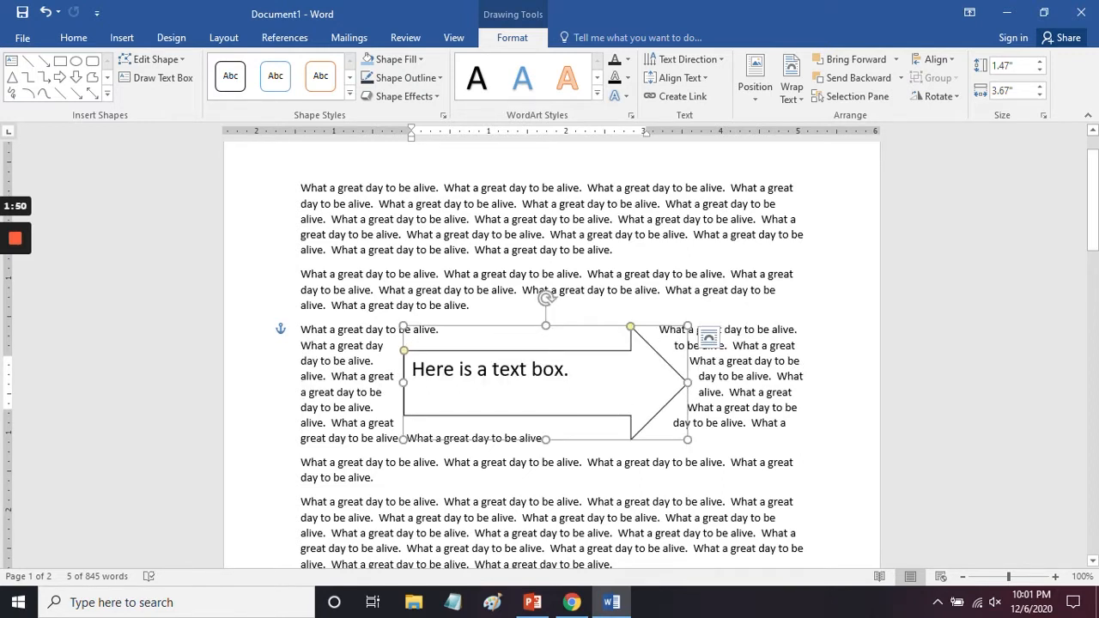
{"action": "left_click_drag", "start_coordinate": [630, 327], "coordinate": [483, 327]}
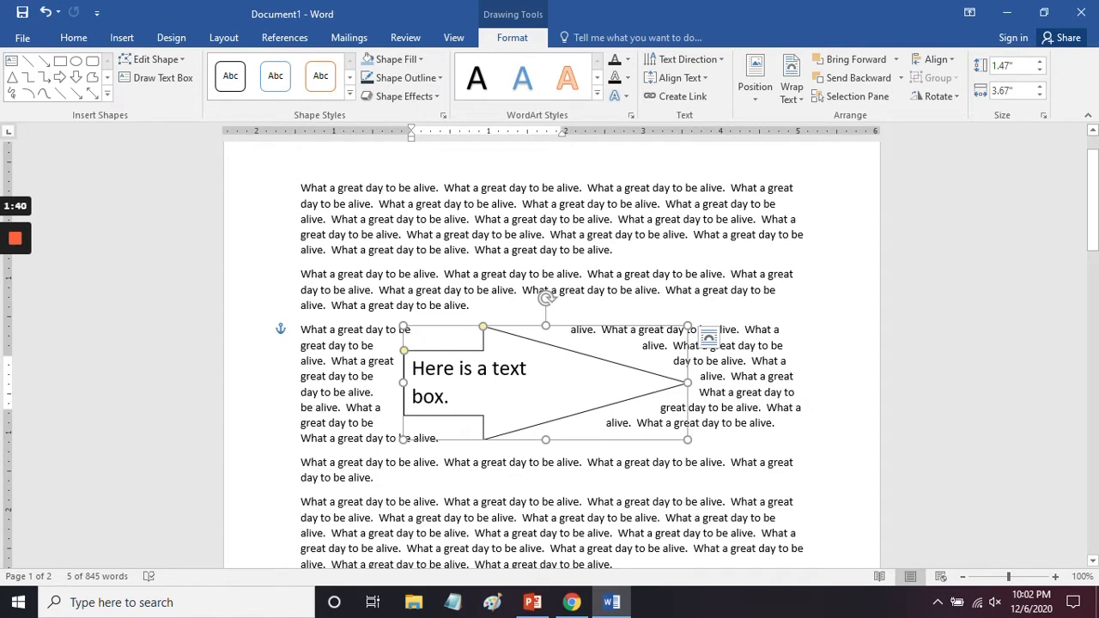
Step: Fill the arrow-shaped text box with light gray and change its black outline to light gray
{"action": "left_click", "coordinate": [421, 60]}
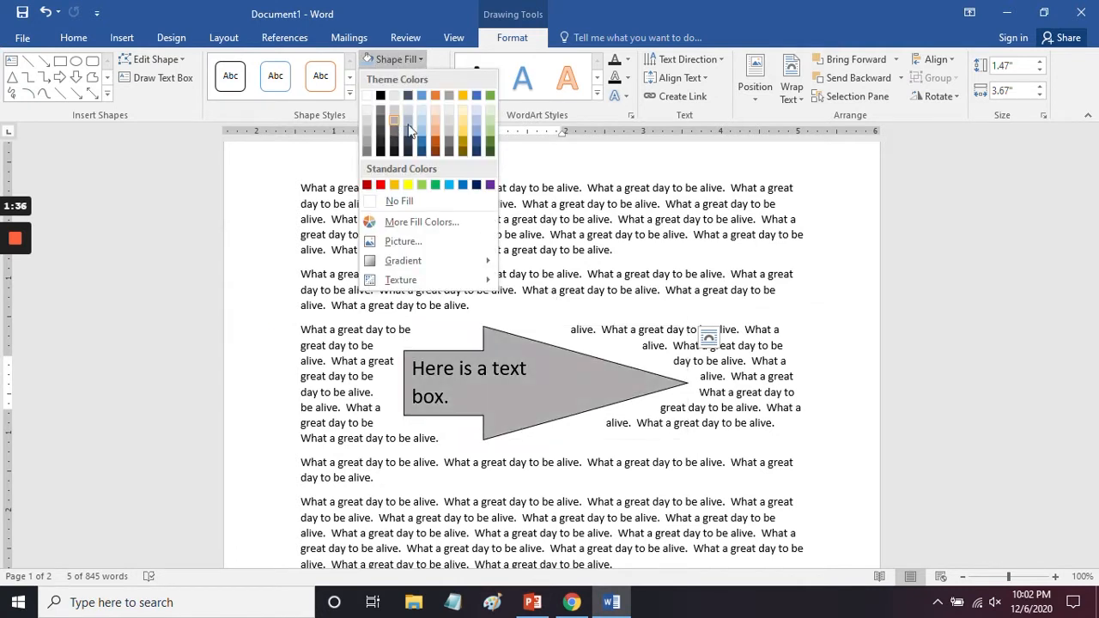
{"action": "left_click", "coordinate": [447, 120]}
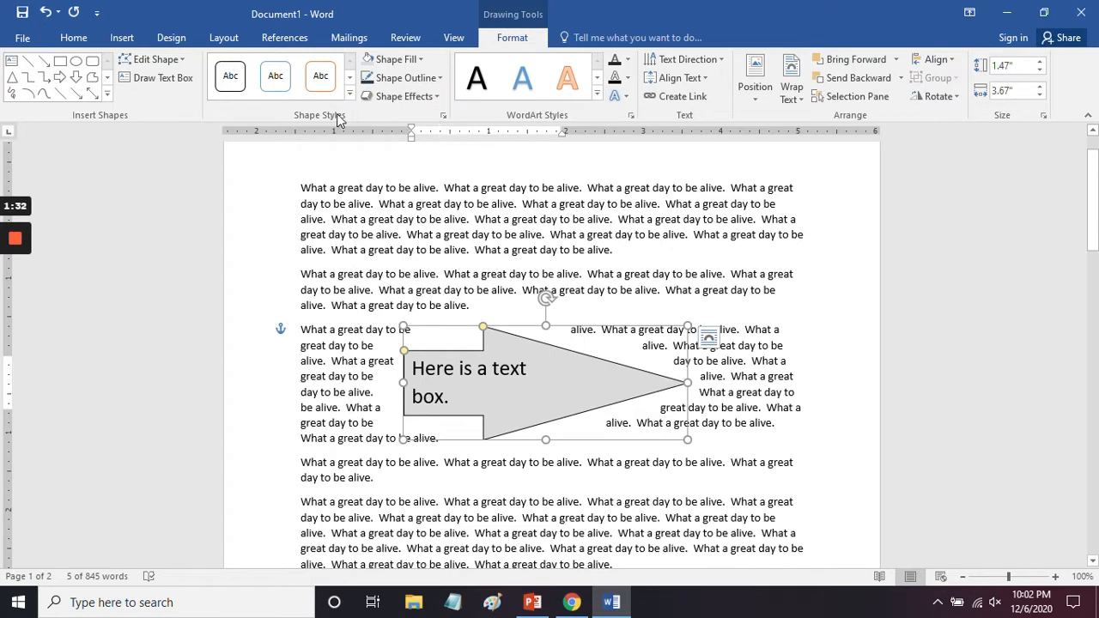
{"action": "left_click", "coordinate": [437, 79]}
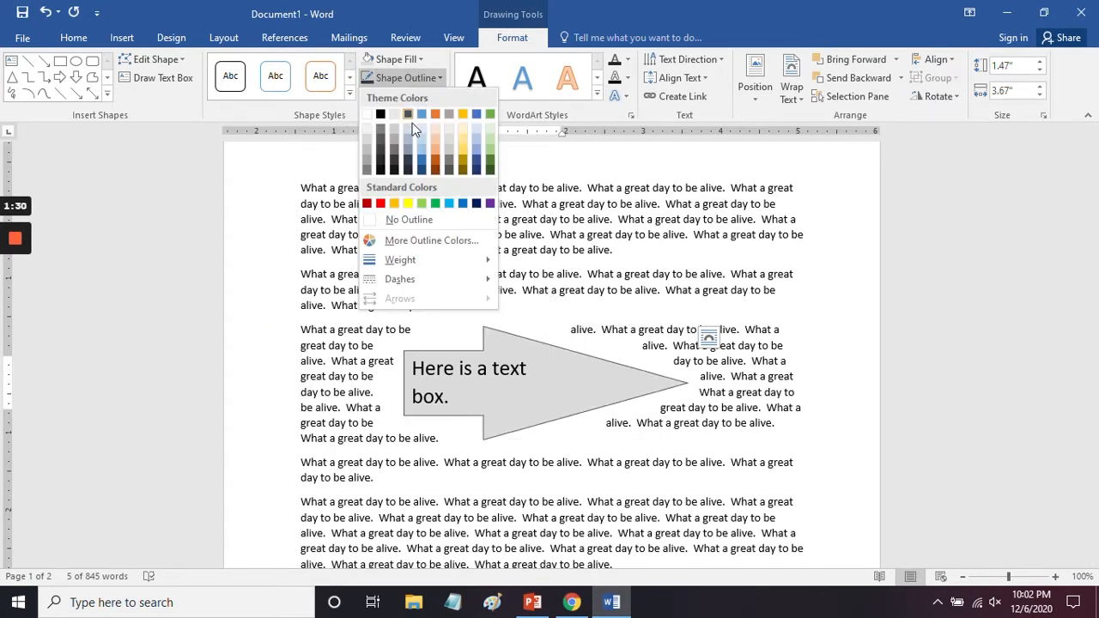
{"action": "left_click", "coordinate": [392, 215]}
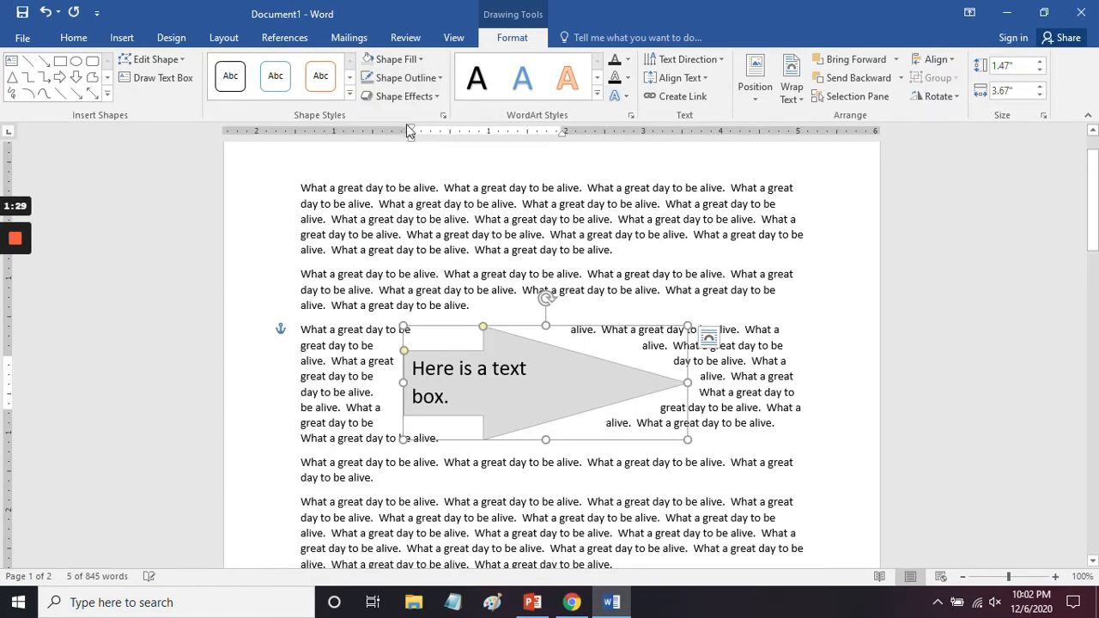
Step: Change the text fill color of the arrow's text to a light gold theme color
{"action": "left_click", "coordinate": [627, 60]}
{"action": "right_click", "coordinate": [710, 148]}
{"action": "left_click", "coordinate": [710, 140]}
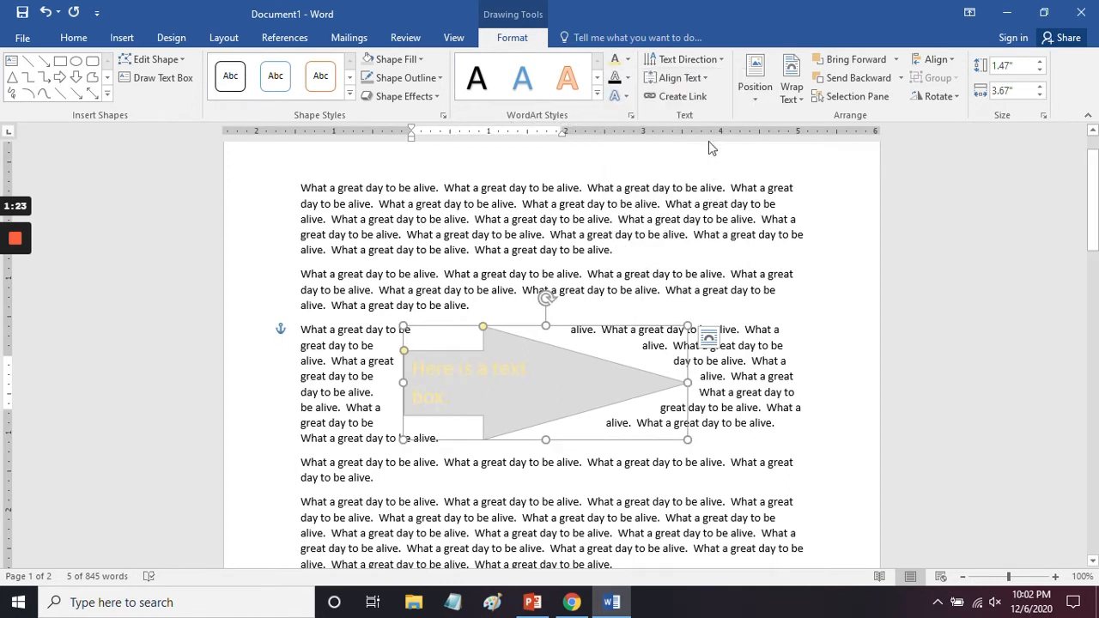
Step: Change the arrow text's fill to a dark blue-gray theme color and its text outline to a light gold theme color
{"action": "left_click", "coordinate": [628, 59]}
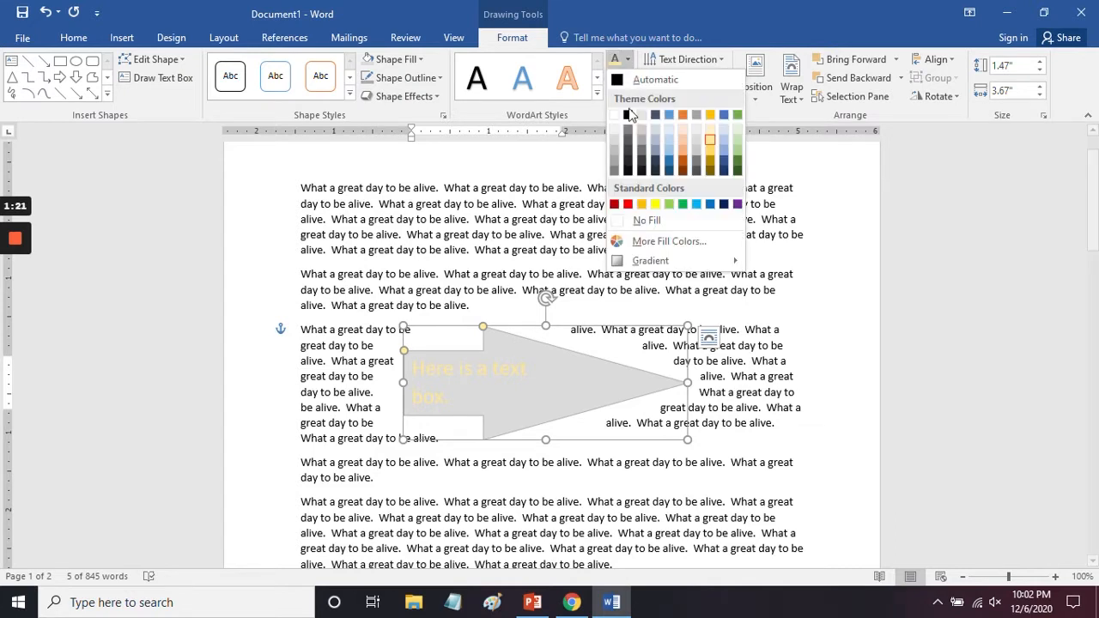
{"action": "left_click", "coordinate": [657, 165]}
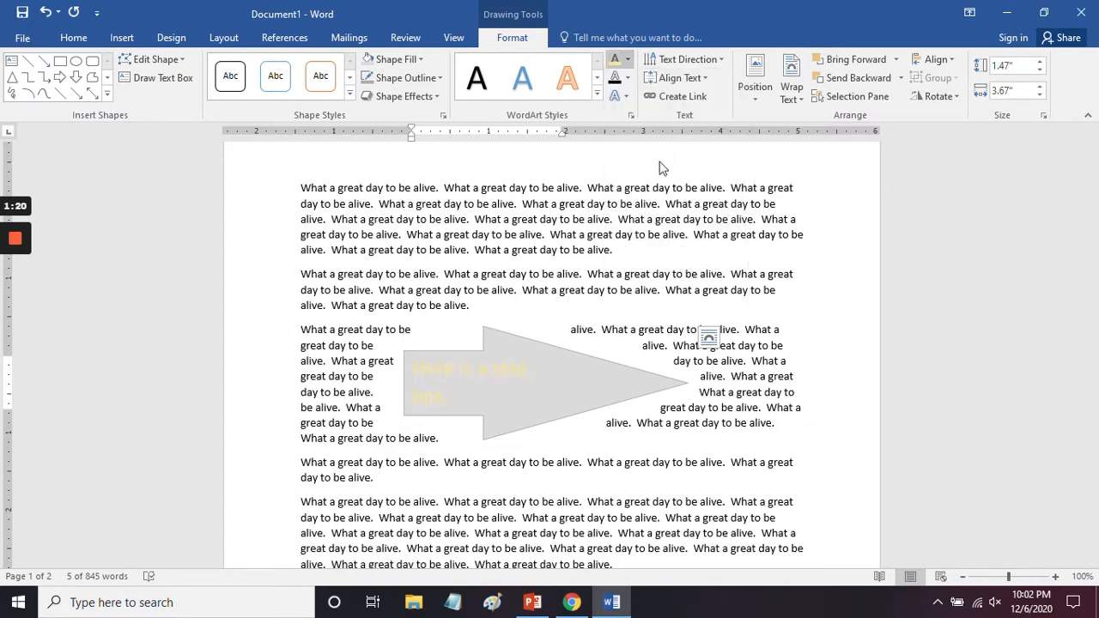
{"action": "left_click", "coordinate": [630, 79]}
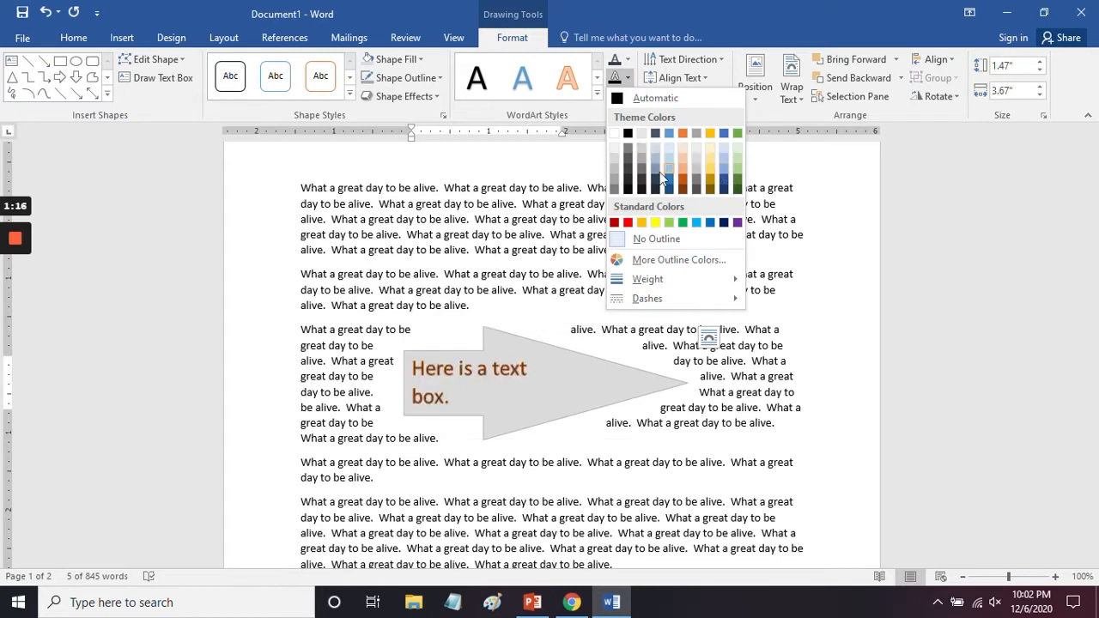
{"action": "left_click", "coordinate": [711, 147]}
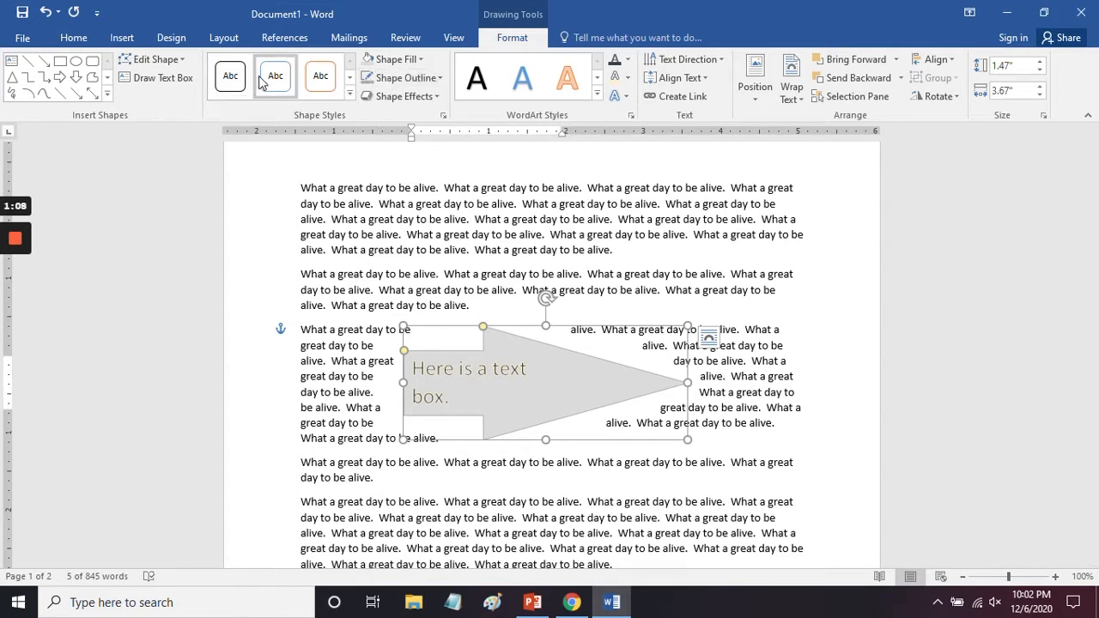
Step: Apply a gold gradient theme style to the arrow shape and set its text fill to a light orange theme color
{"action": "left_click", "coordinate": [351, 92]}
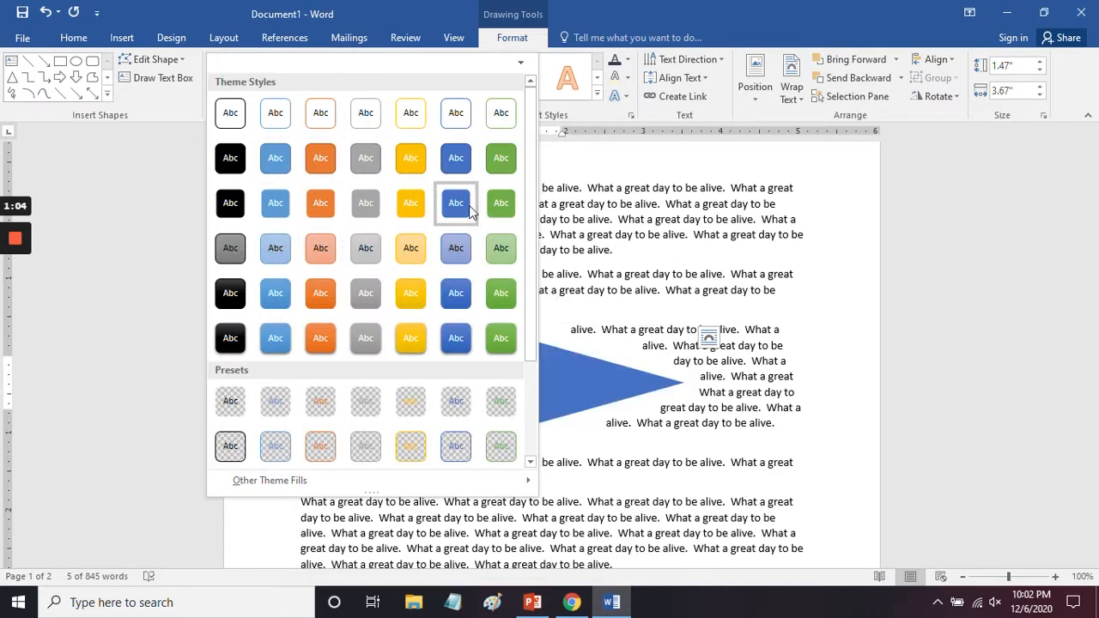
{"action": "left_click", "coordinate": [414, 295]}
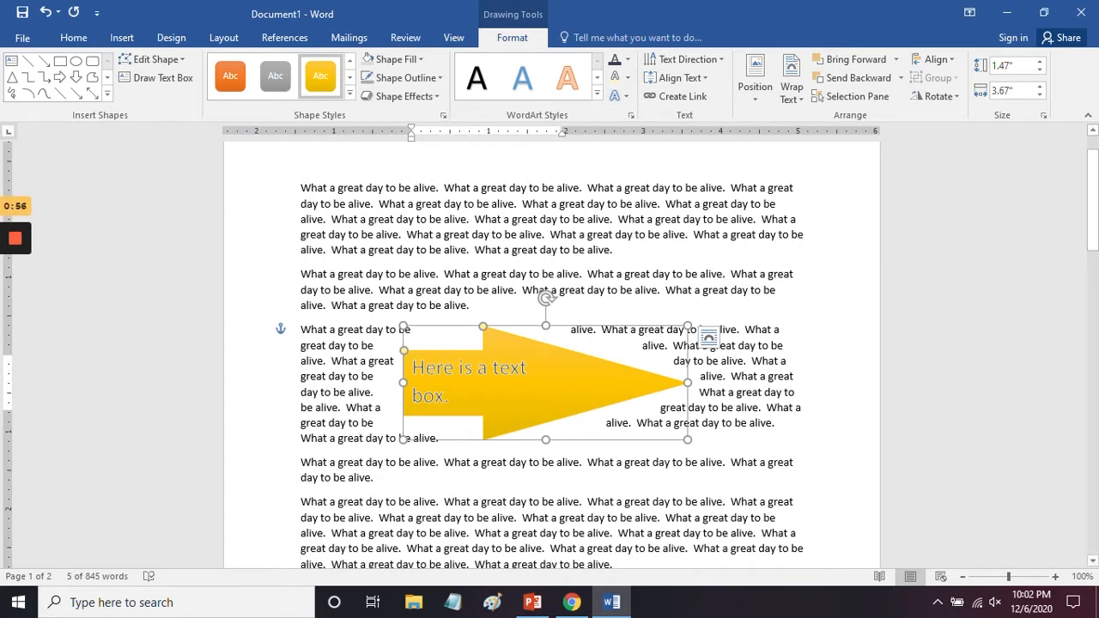
{"action": "left_click", "coordinate": [626, 62]}
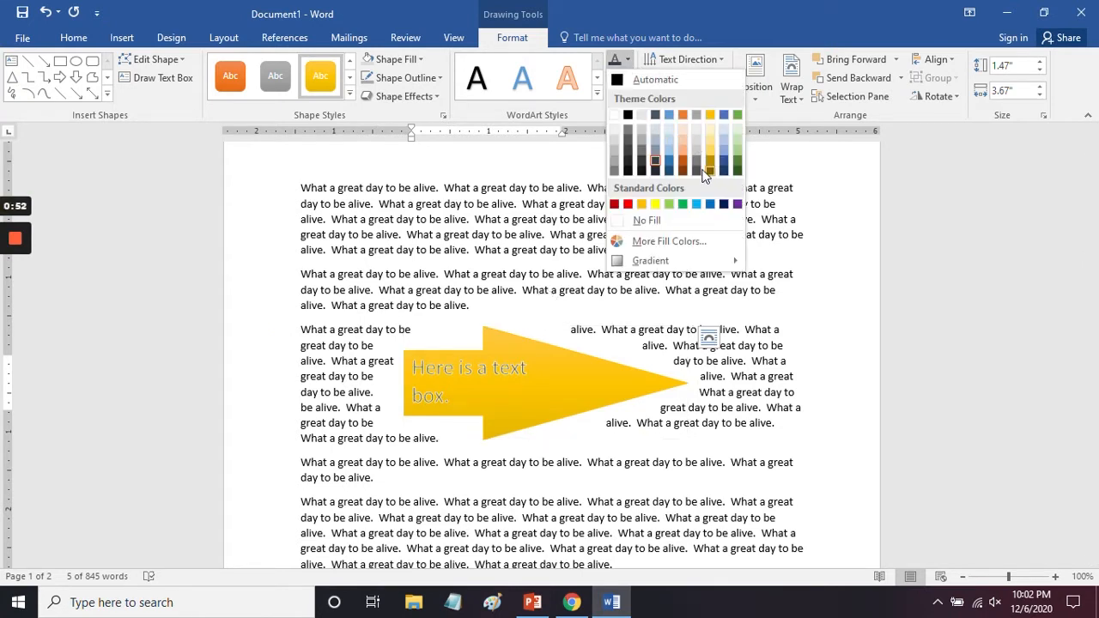
{"action": "left_click", "coordinate": [683, 146]}
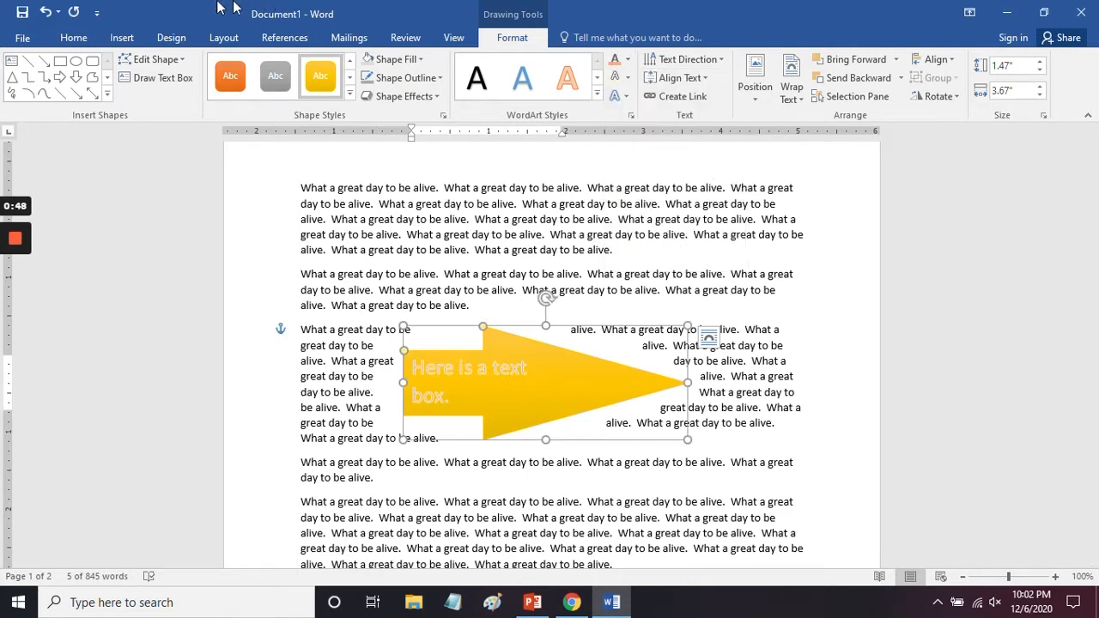
Step: Convert the document's first sentence, "What a great day to be alive.", into WordArt with the blue shadowed style
{"action": "left_click", "coordinate": [133, 38]}
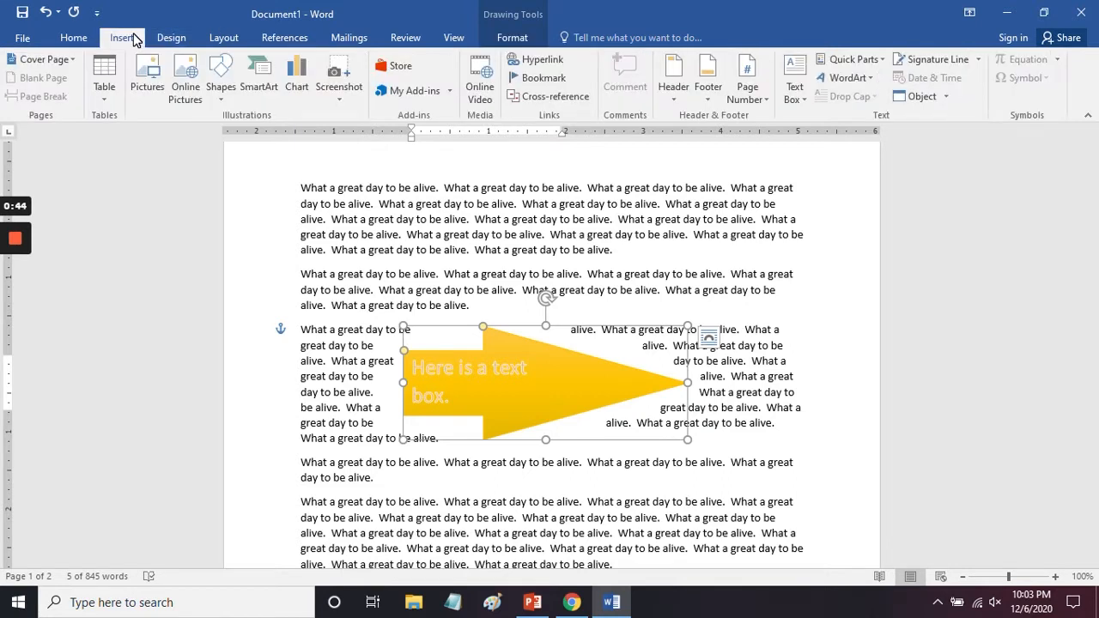
{"action": "left_click", "coordinate": [847, 79]}
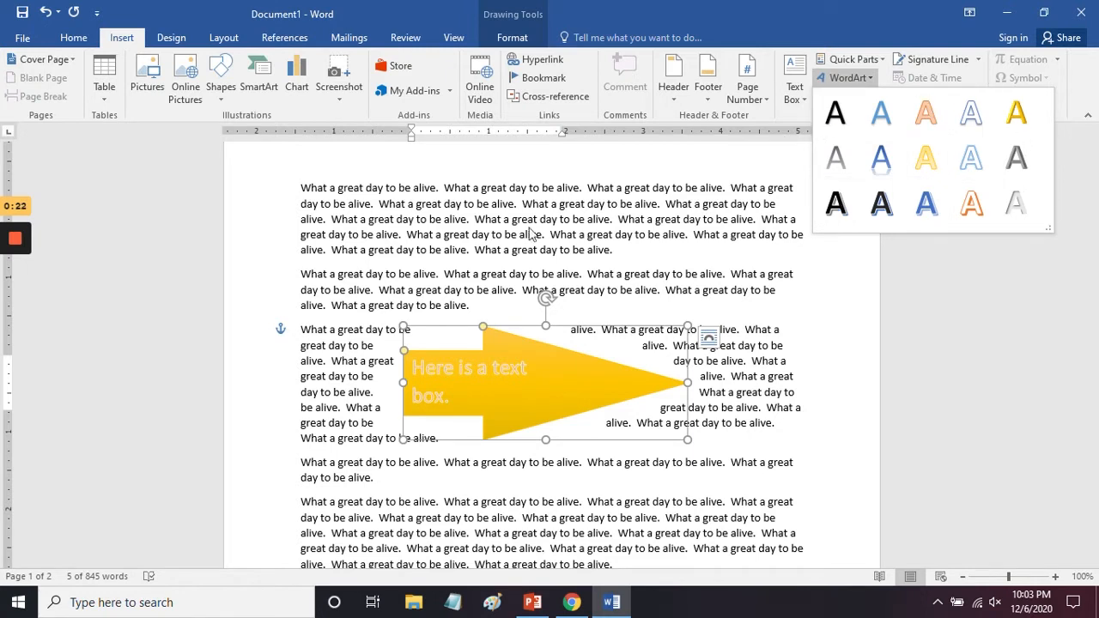
{"action": "key", "text": "Escape"}
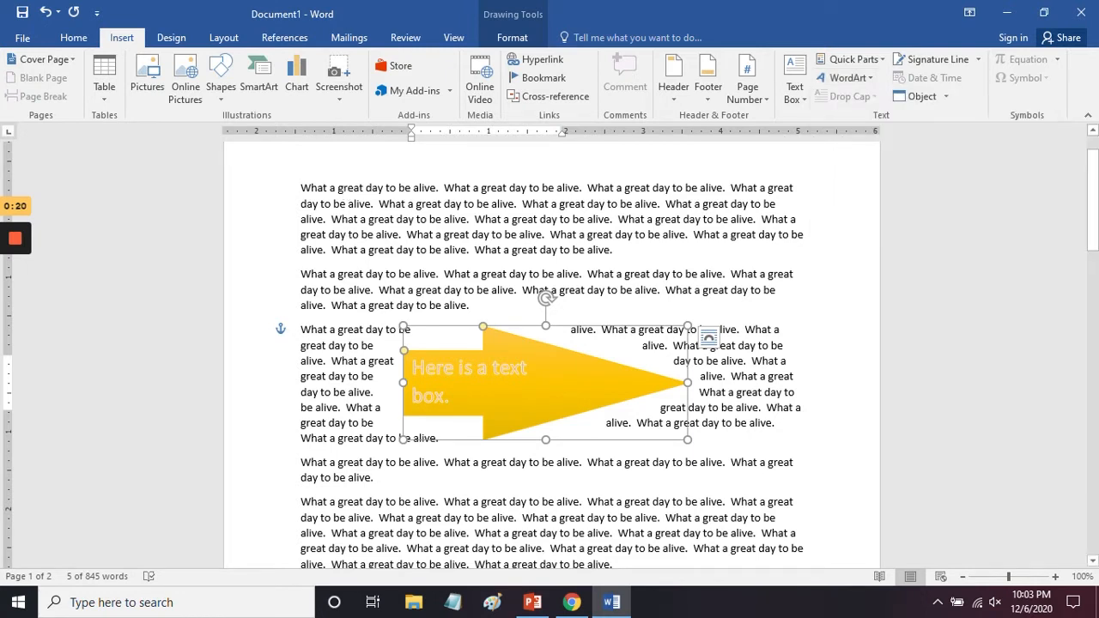
{"action": "left_click_drag", "start_coordinate": [300, 188], "coordinate": [443, 188]}
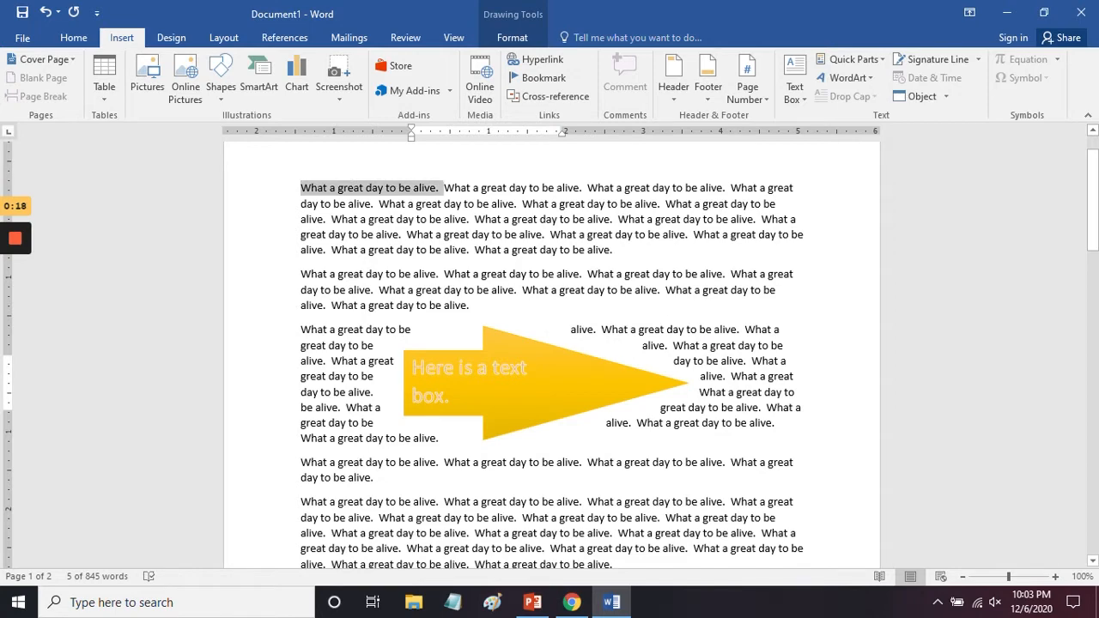
{"action": "left_click", "coordinate": [846, 78]}
{"action": "left_click", "coordinate": [926, 203]}
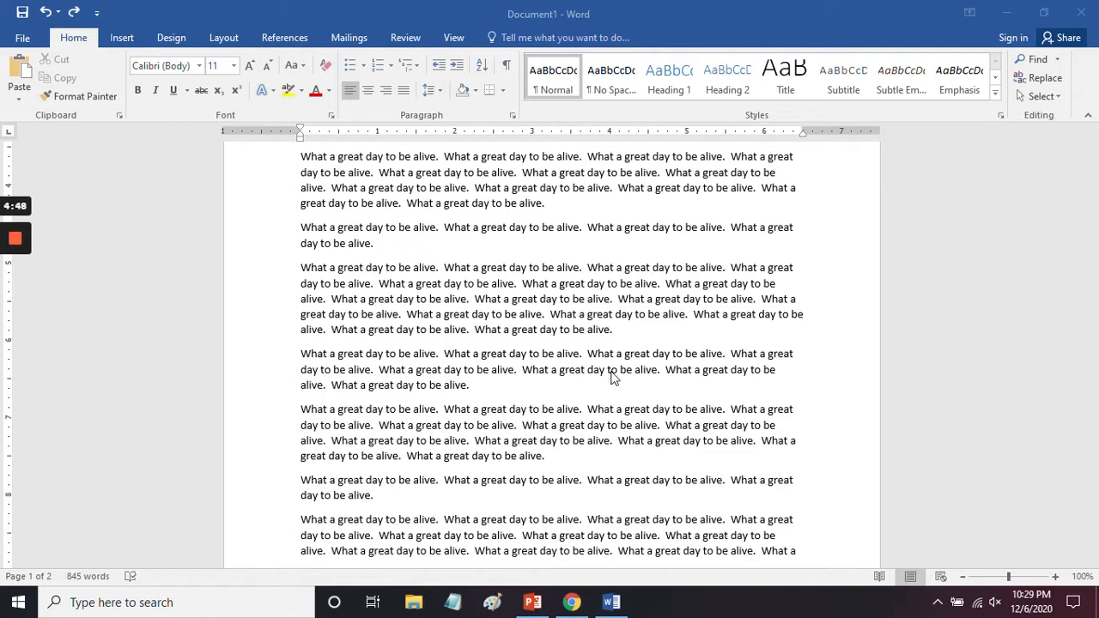
Step: Browse the List, Process and Cycle categories of SmartArt graphics, previewing Cycle layouts such as Multidirectional Cycle and Radial Cycle
{"action": "left_click", "coordinate": [118, 40]}
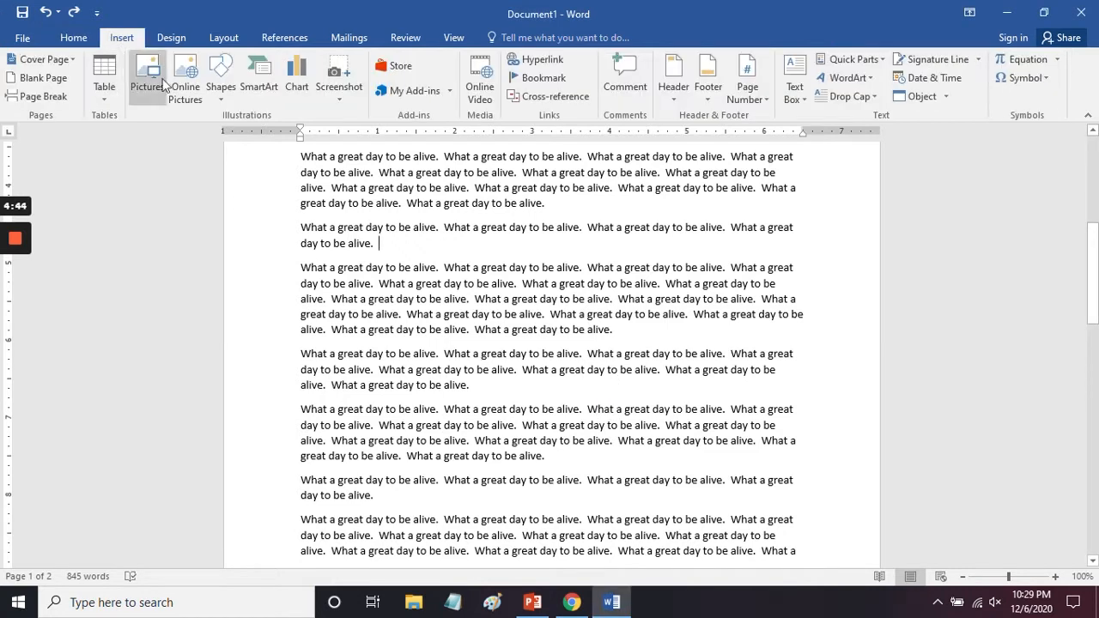
{"action": "left_click", "coordinate": [262, 82]}
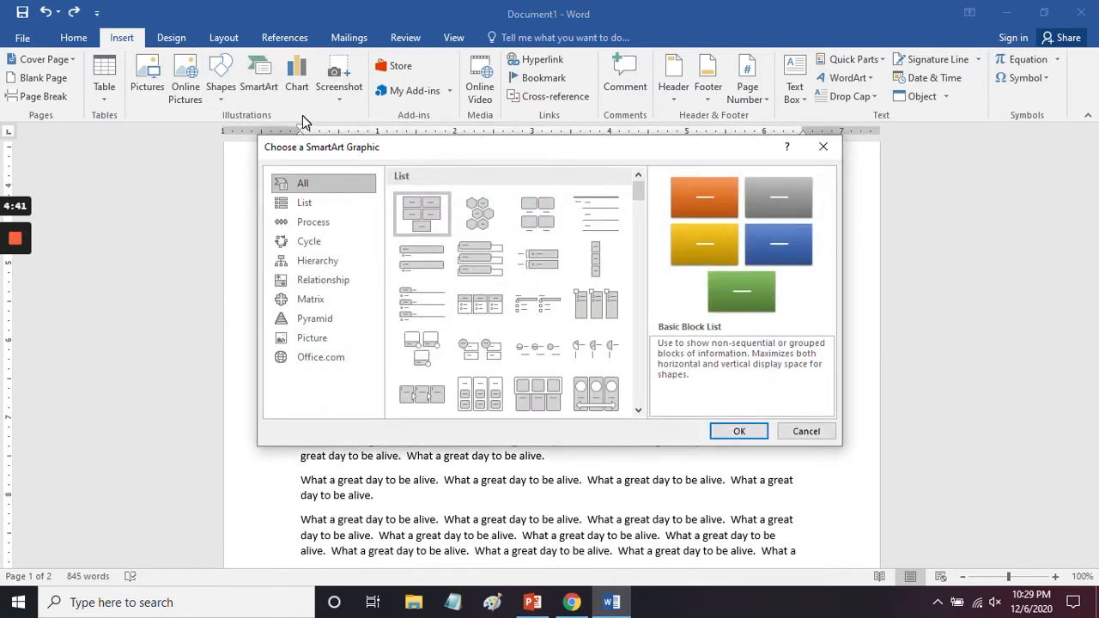
{"action": "left_click", "coordinate": [311, 202]}
{"action": "left_click", "coordinate": [311, 222]}
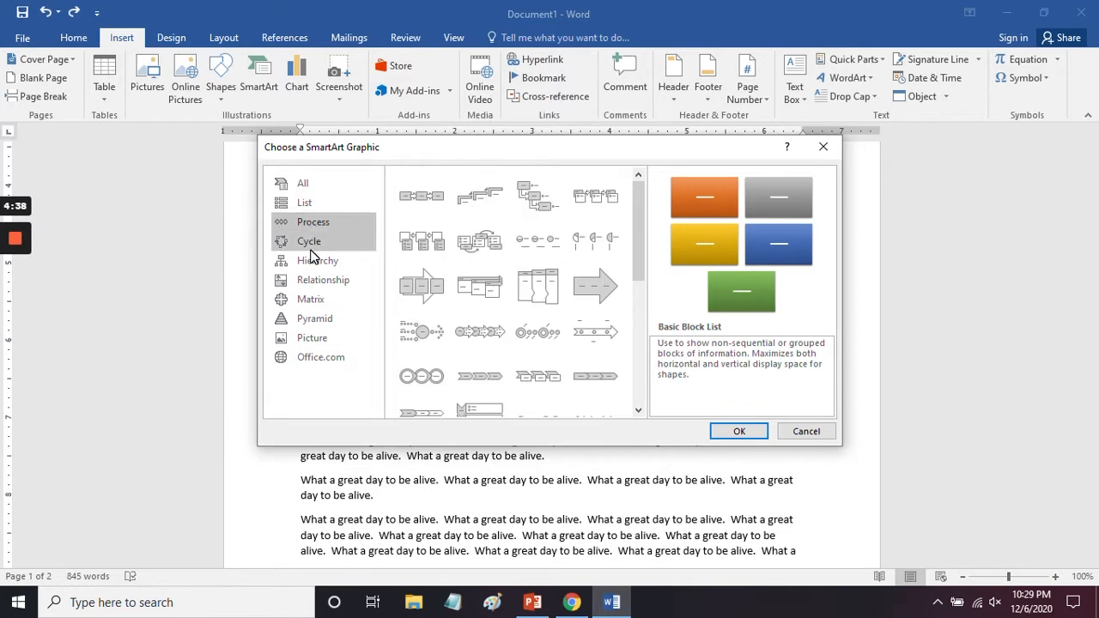
{"action": "left_click", "coordinate": [309, 242]}
{"action": "left_click", "coordinate": [424, 248]}
{"action": "left_click", "coordinate": [484, 246]}
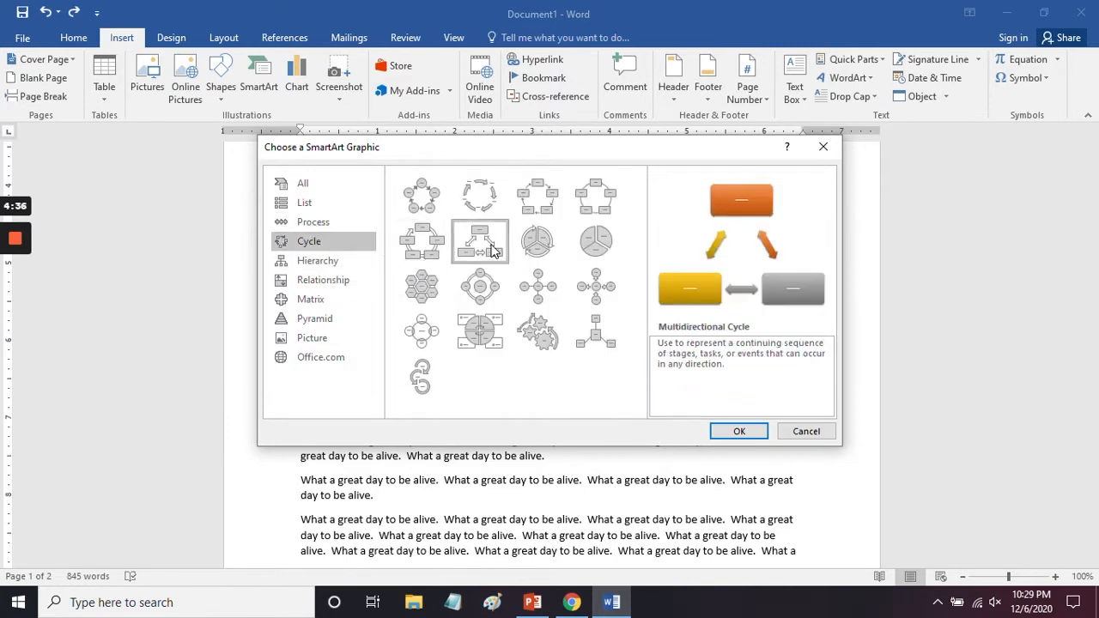
{"action": "left_click", "coordinate": [541, 245]}
{"action": "left_click", "coordinate": [541, 290]}
{"action": "left_click", "coordinate": [488, 292]}
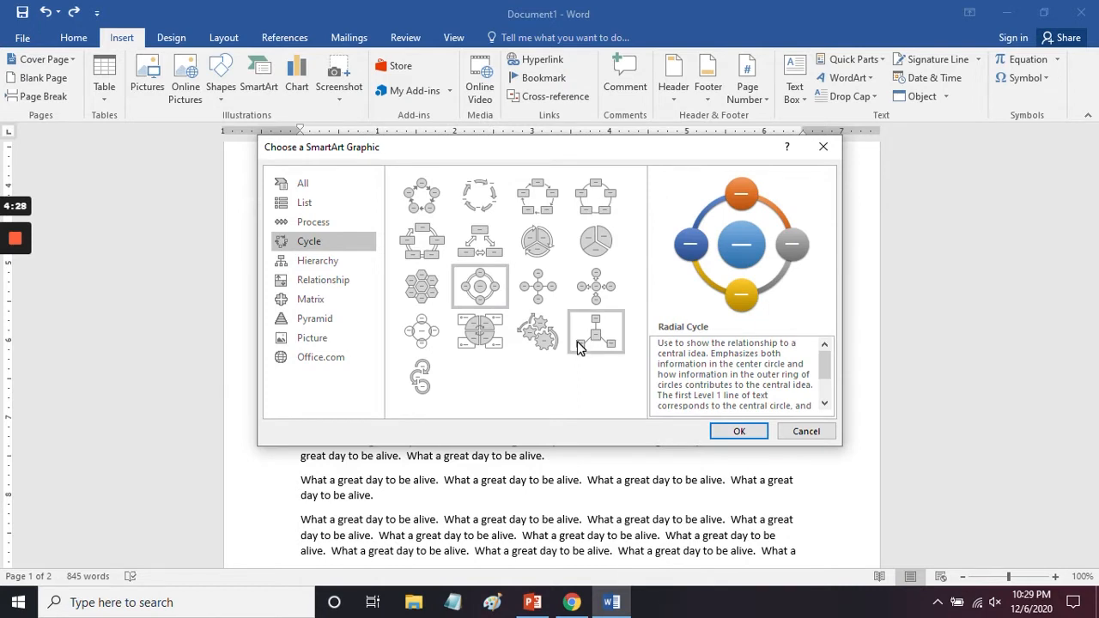
Step: Insert the Hierarchy layout from the Hierarchy category of SmartArt graphics
{"action": "left_click", "coordinate": [322, 263]}
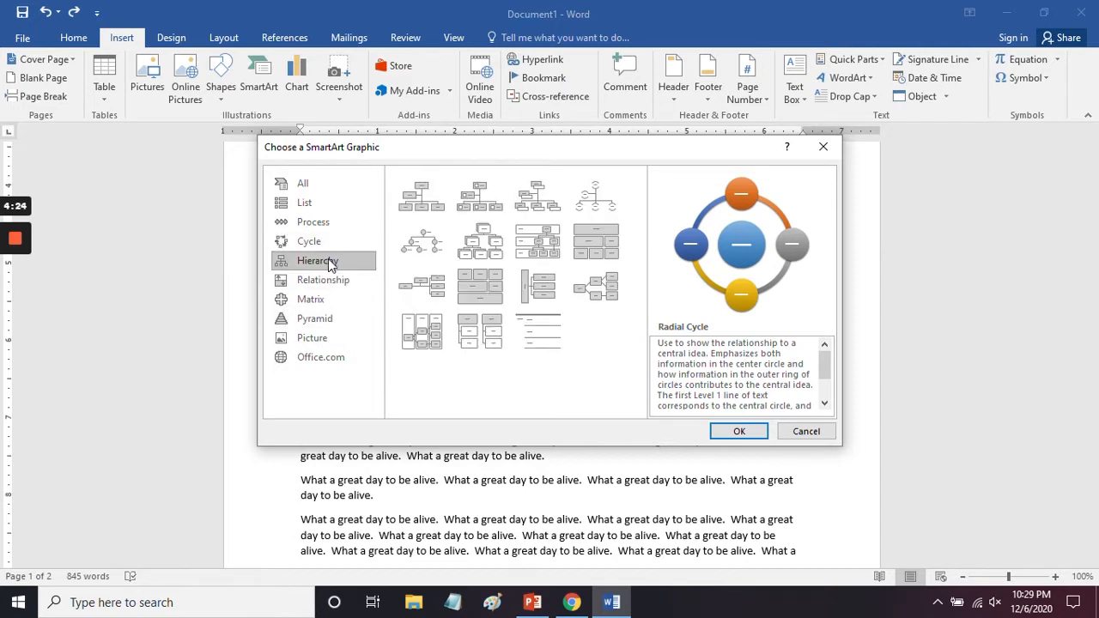
{"action": "left_click", "coordinate": [486, 251]}
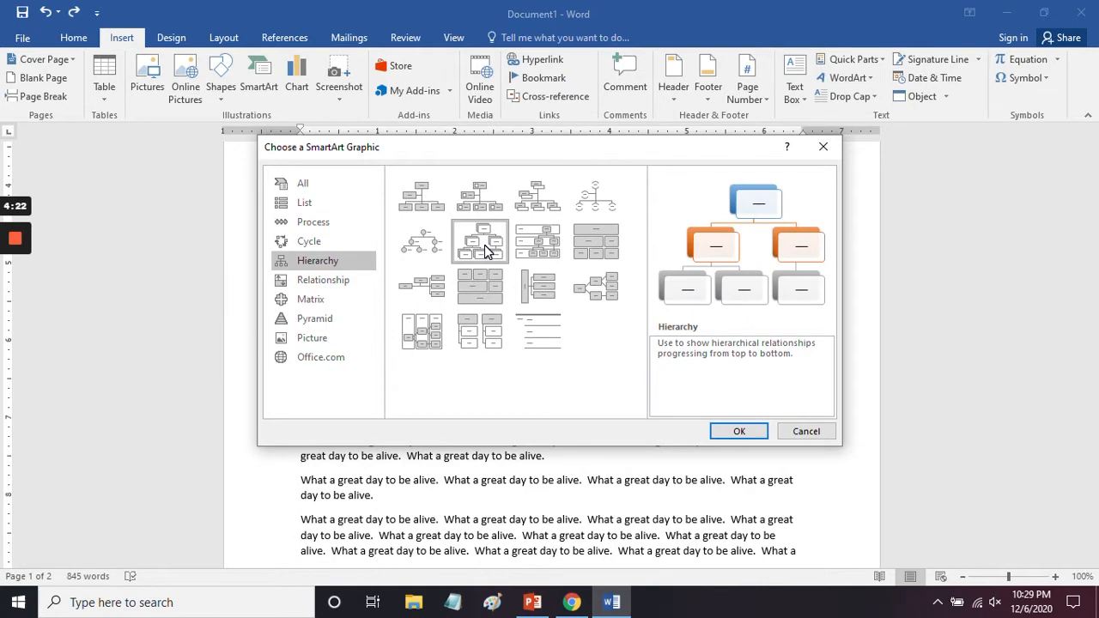
{"action": "left_click", "coordinate": [736, 431]}
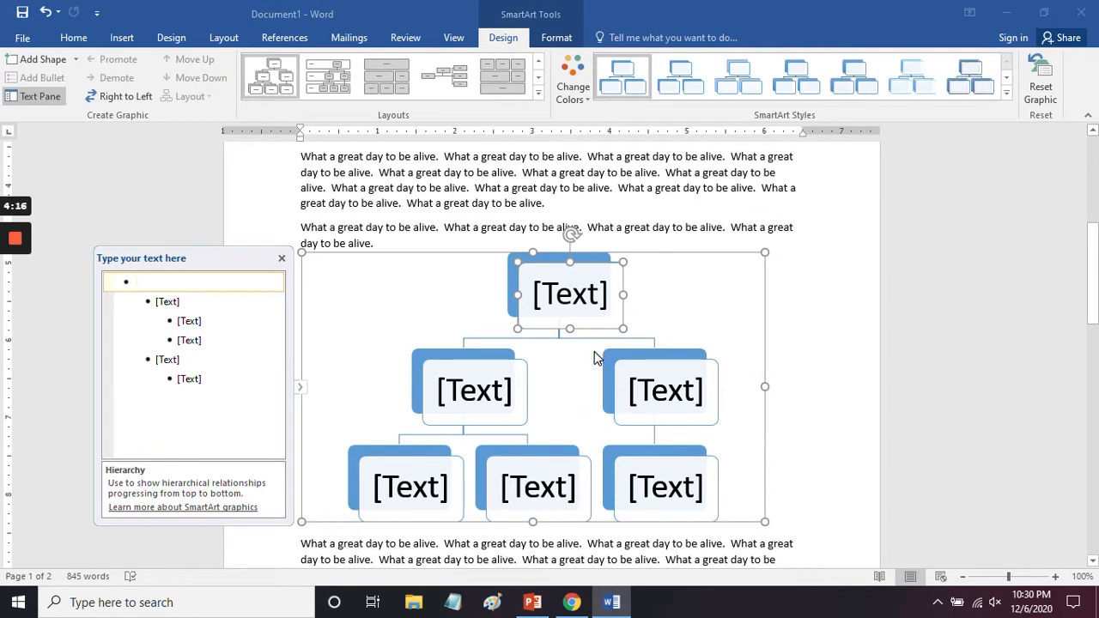
Step: Remove the placeholder entries from the hierarchy graphic's text outline, leaving a single empty top-level entry
{"action": "scroll", "coordinate": [661, 341], "scroll_direction": "down", "scroll_amount": 1}
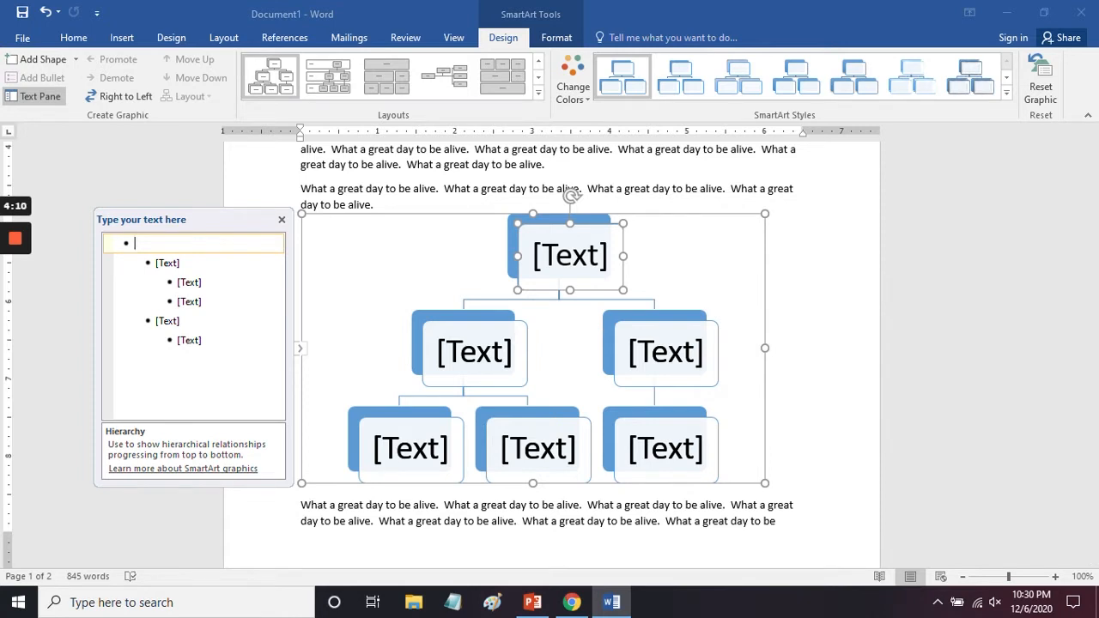
{"action": "left_click", "coordinate": [190, 340]}
{"action": "left_click_drag", "start_coordinate": [191, 340], "coordinate": [182, 244]}
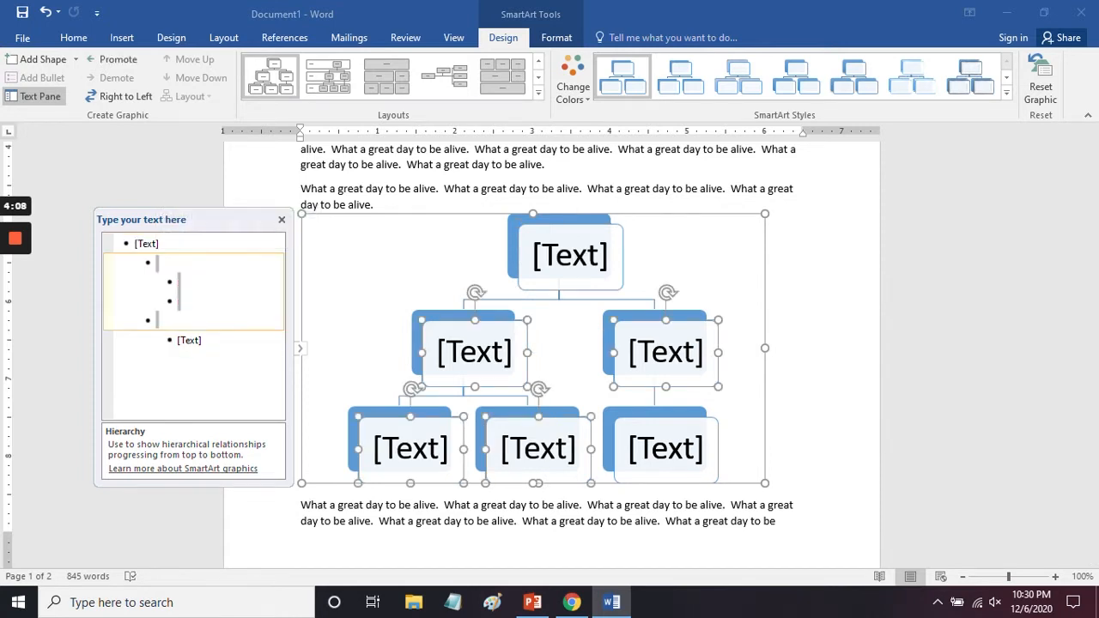
{"action": "left_click", "coordinate": [191, 340]}
{"action": "key", "text": "BackSpace"}
{"action": "key", "text": "BackSpace"}
{"action": "key", "text": "BackSpace"}
{"action": "key", "text": "BackSpace"}
{"action": "key", "text": "BackSpace"}
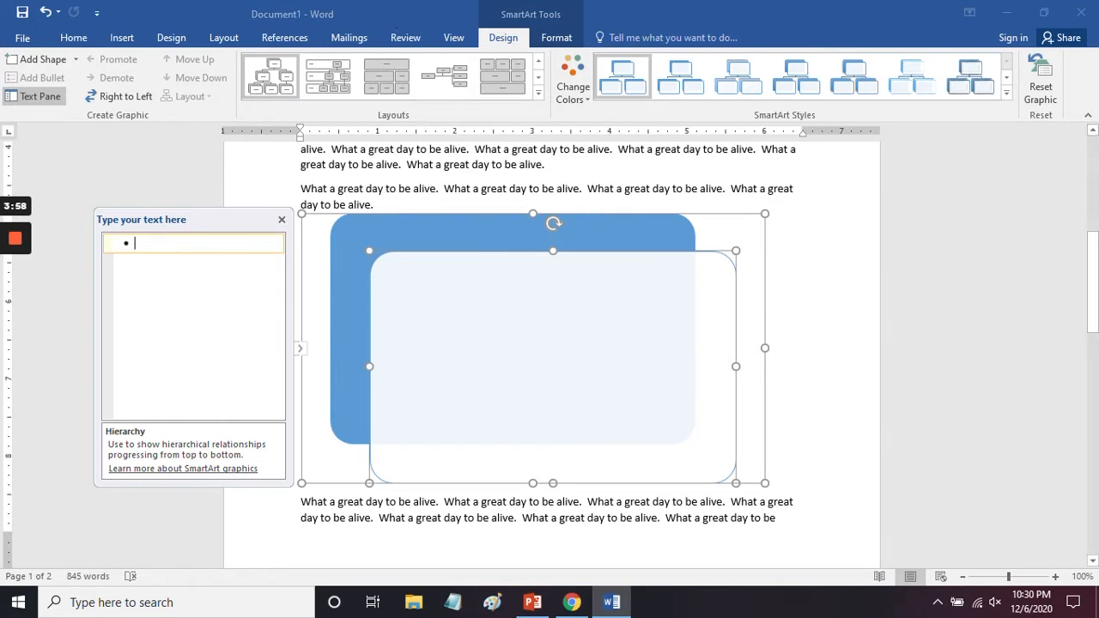
Step: Enter "president" as the hierarchy's top-level entry and "vice president" one level beneath it
{"action": "type", "text": "president"}
{"action": "key", "text": "Return"}
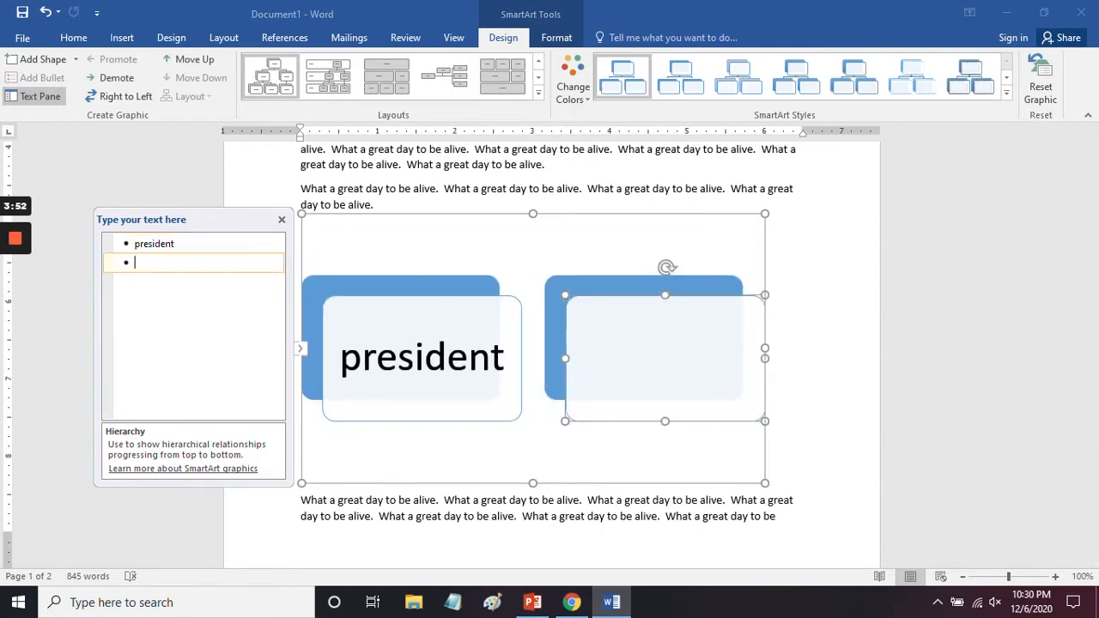
{"action": "key", "text": "Tab"}
{"action": "type", "text": "v"}
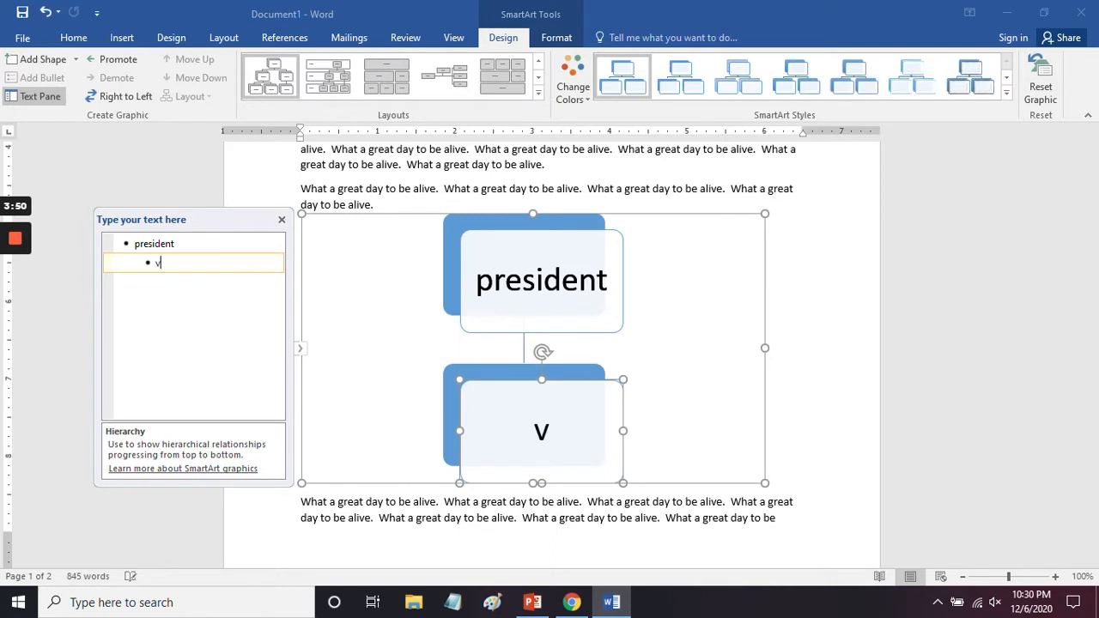
{"action": "type", "text": "ice president"}
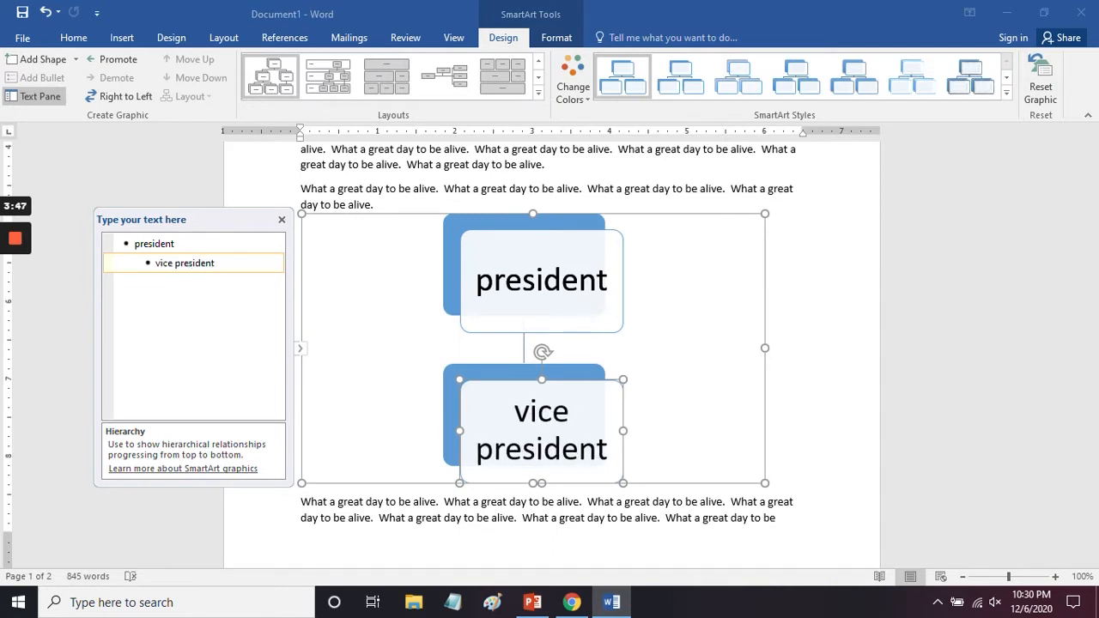
Step: Add "other vice president" to the hierarchy at the same level as "vice president"
{"action": "key", "text": "Return"}
{"action": "type", "text": "other "}
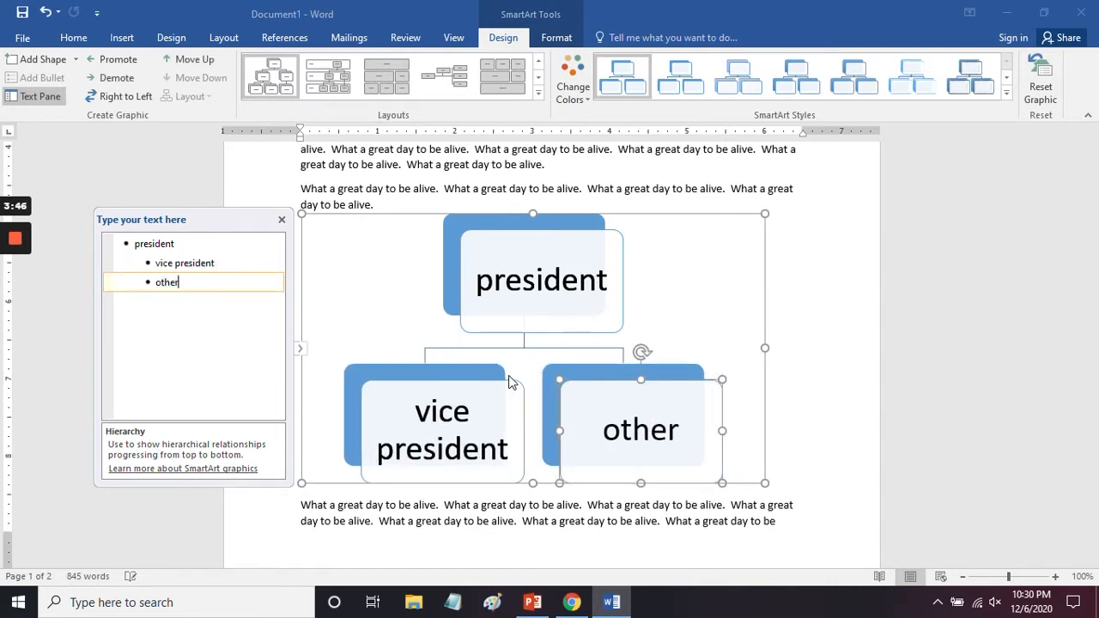
{"action": "type", "text": "vice pres"}
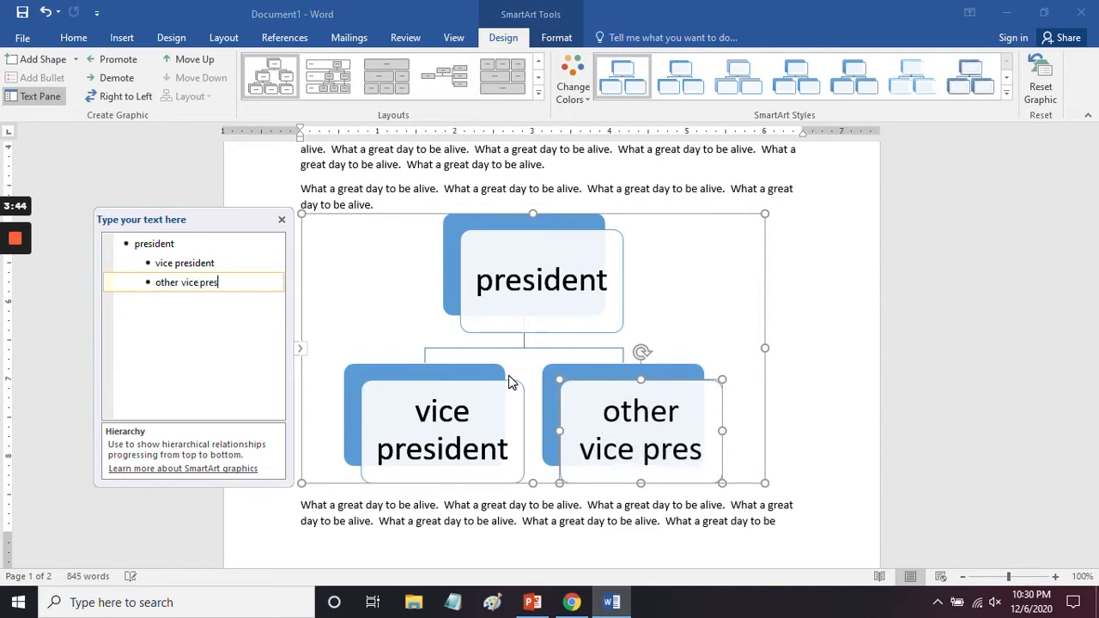
{"action": "type", "text": "ident"}
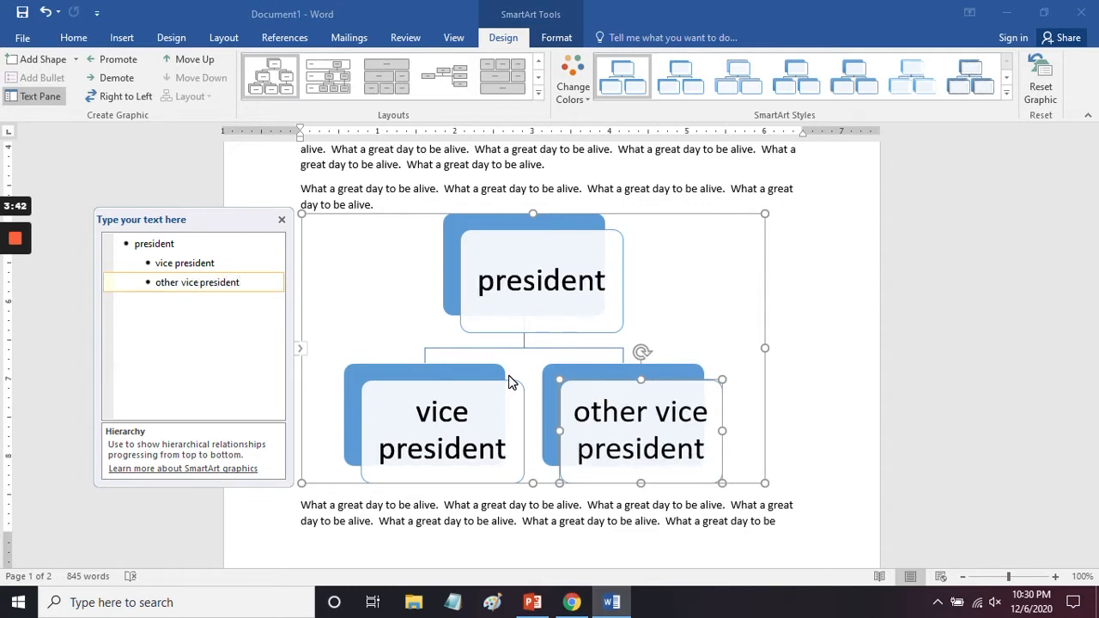
Step: Add "manager" one level beneath "other vice president", and "sales person" one level beneath "manager"
{"action": "key", "text": "Return"}
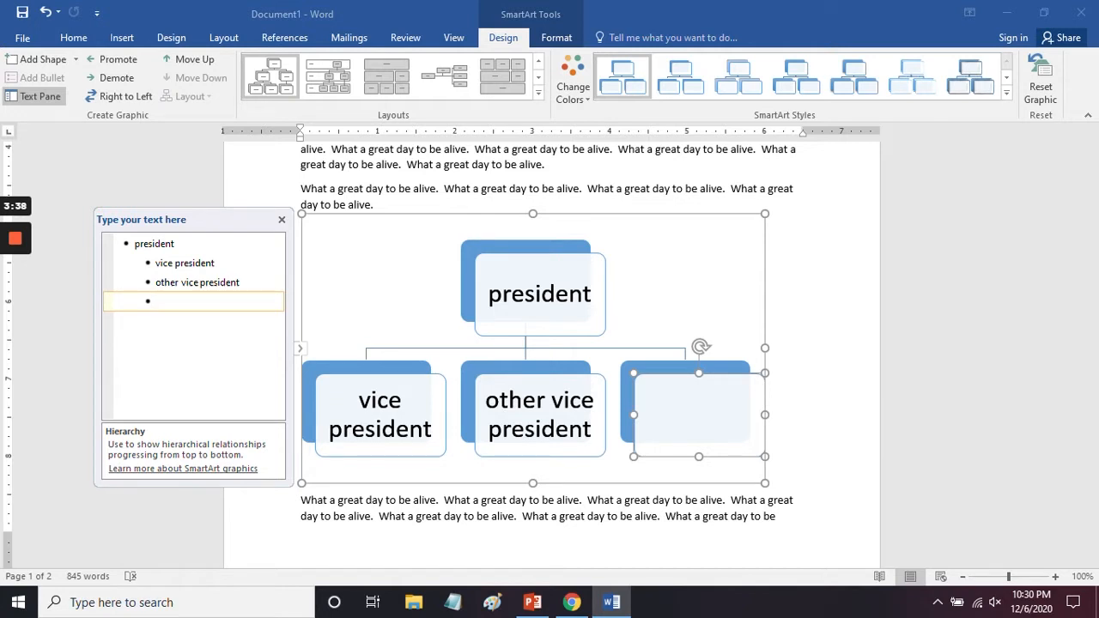
{"action": "key", "text": "Tab"}
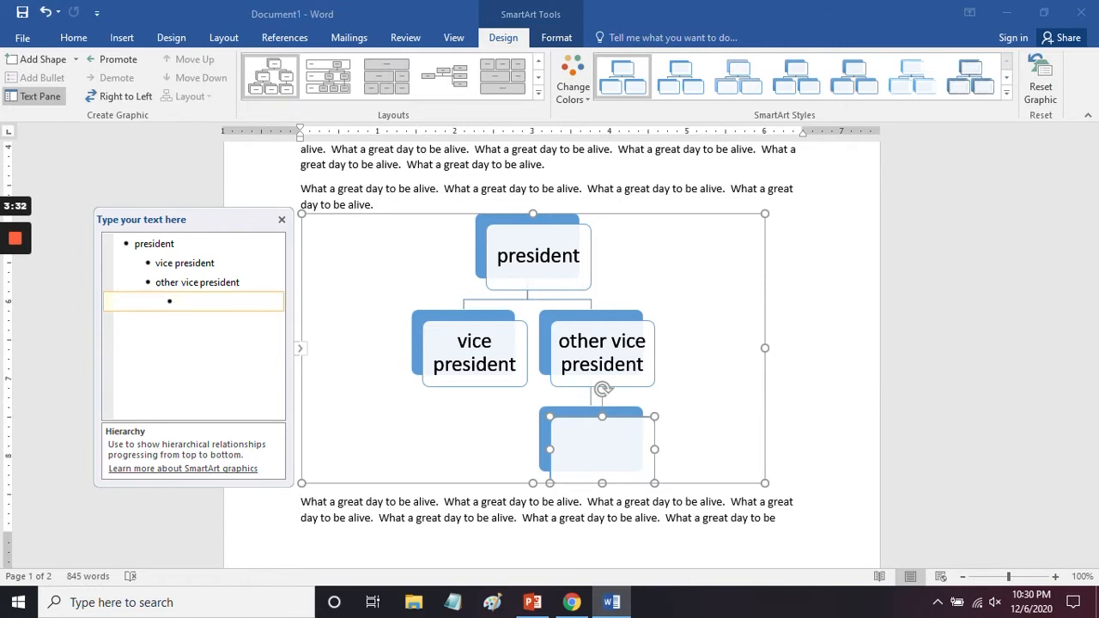
{"action": "type", "text": "manager"}
{"action": "key", "text": "Return"}
{"action": "key", "text": "Tab"}
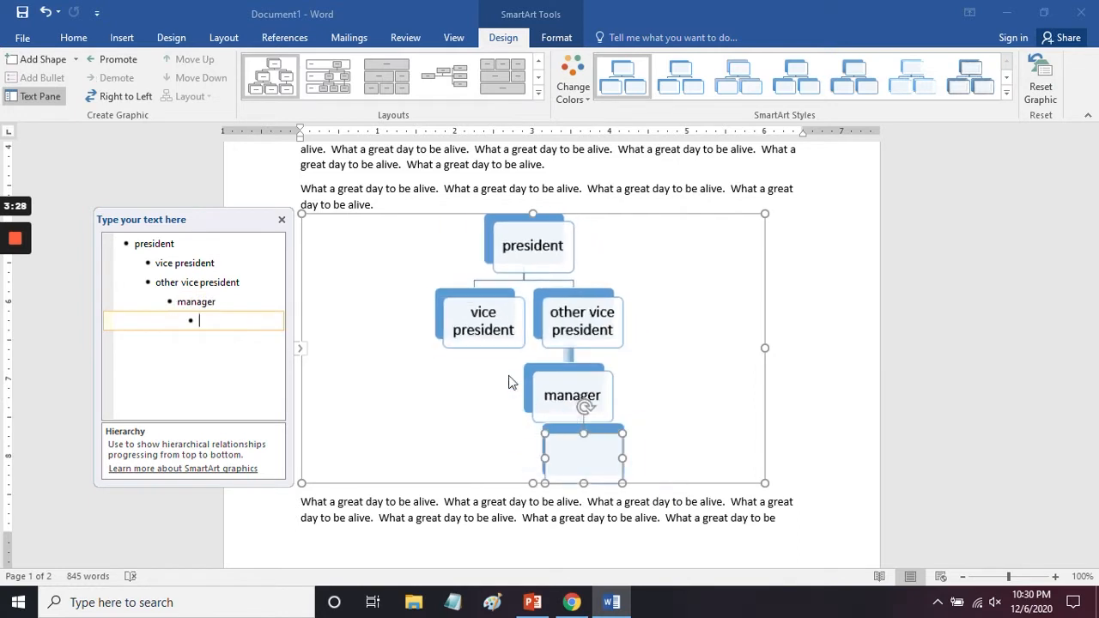
{"action": "type", "text": "sales person"}
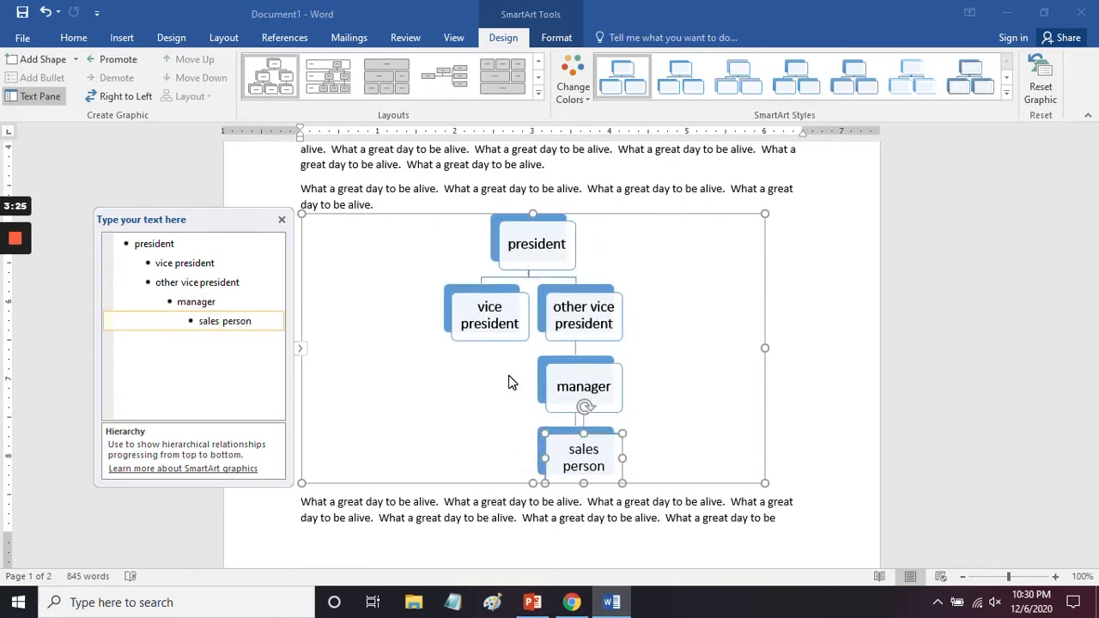
Step: Add a second top-level entry, "other president", after "sales person" in the hierarchy
{"action": "key", "text": "Return"}
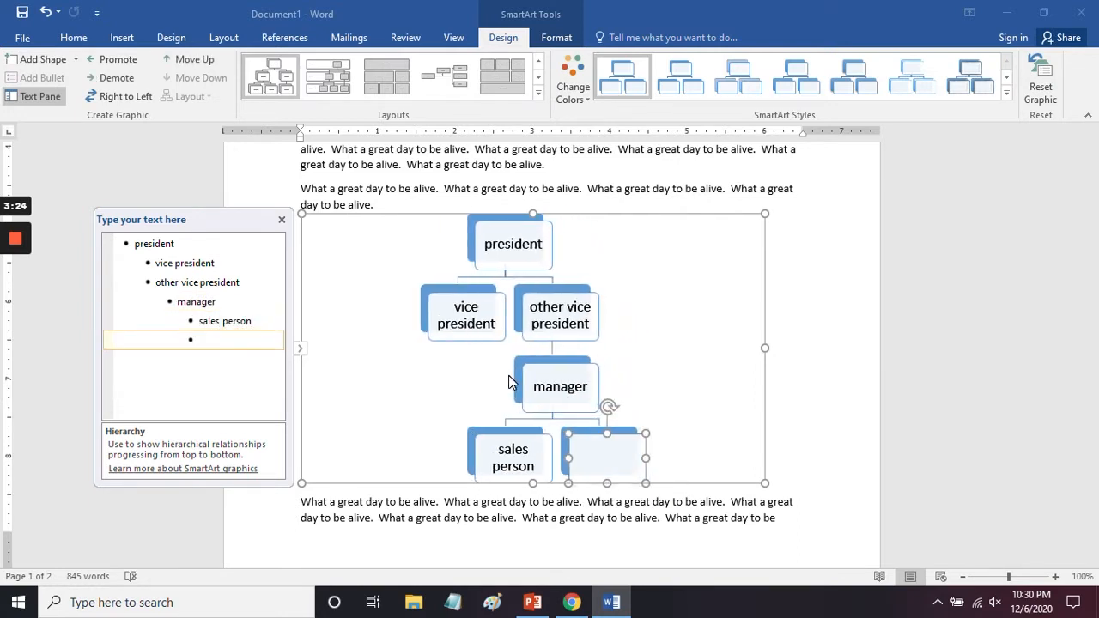
{"action": "key", "text": "shift+Tab"}
{"action": "key", "text": "shift+Tab"}
{"action": "key", "text": "shift+Tab"}
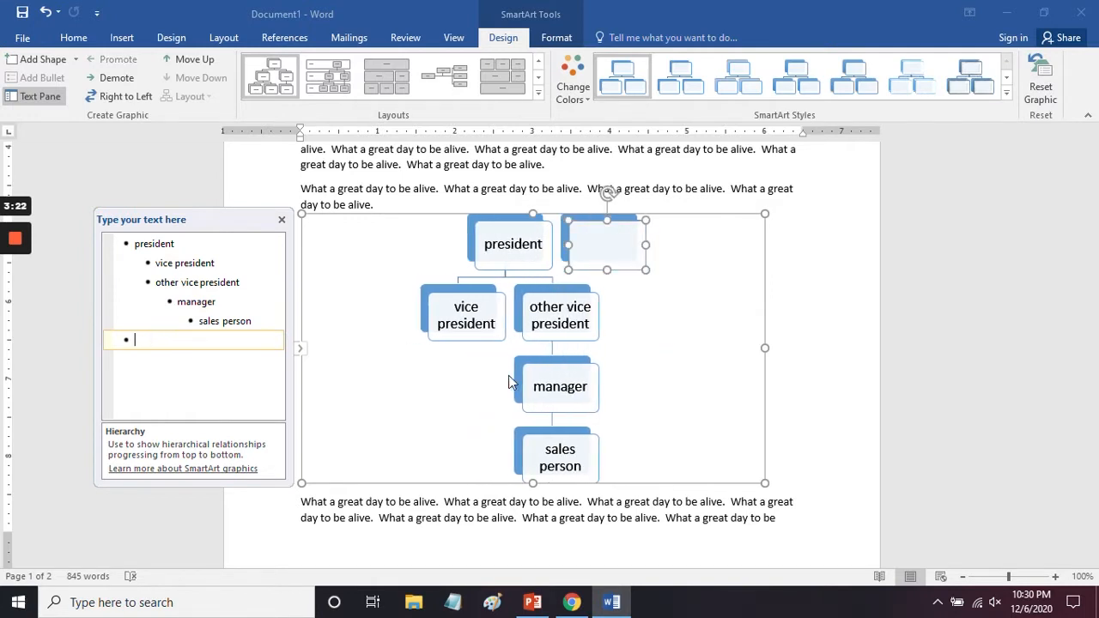
{"action": "type", "text": "other president"}
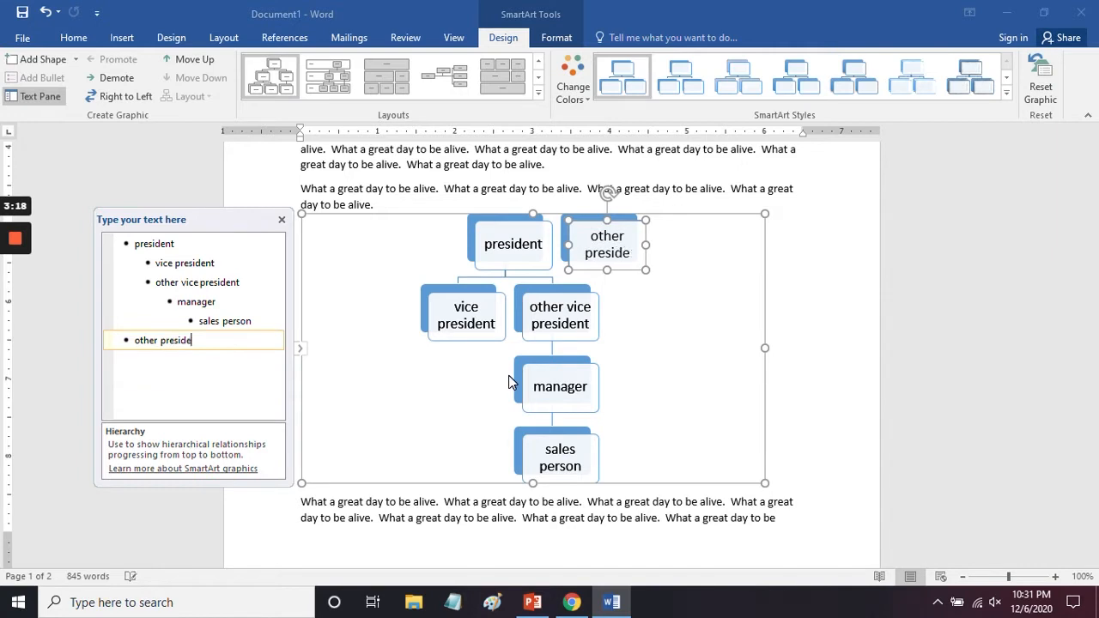
Step: Add an entry starting with "other" one level beneath "other president"
{"action": "key", "text": "Return"}
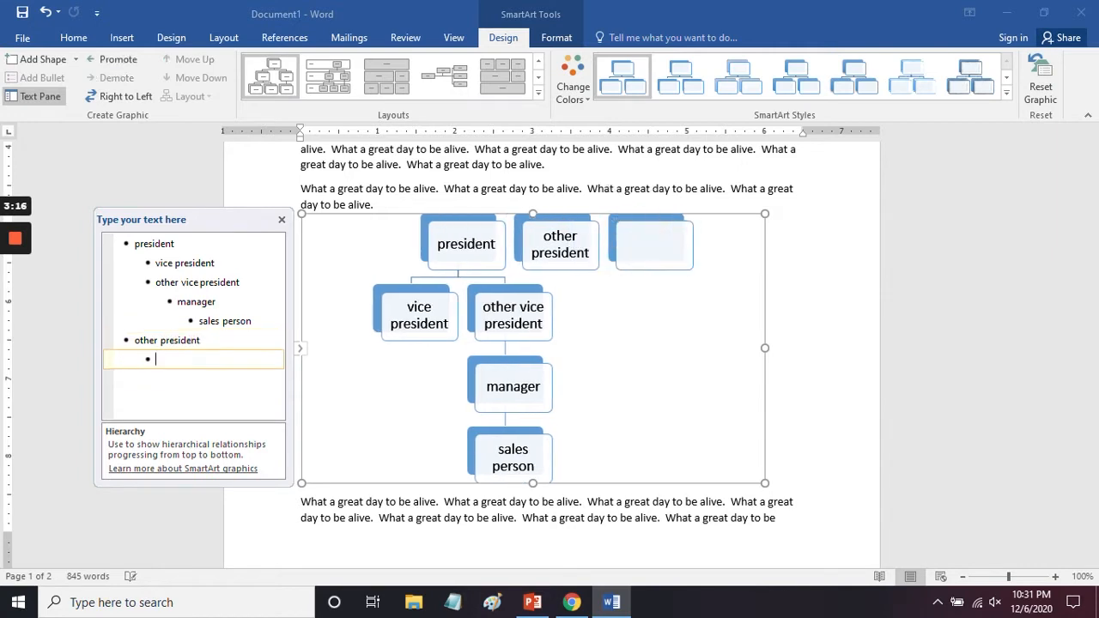
{"action": "key", "text": "Tab"}
{"action": "type", "text": "other"}
{"action": "type", "text": " ooth"}
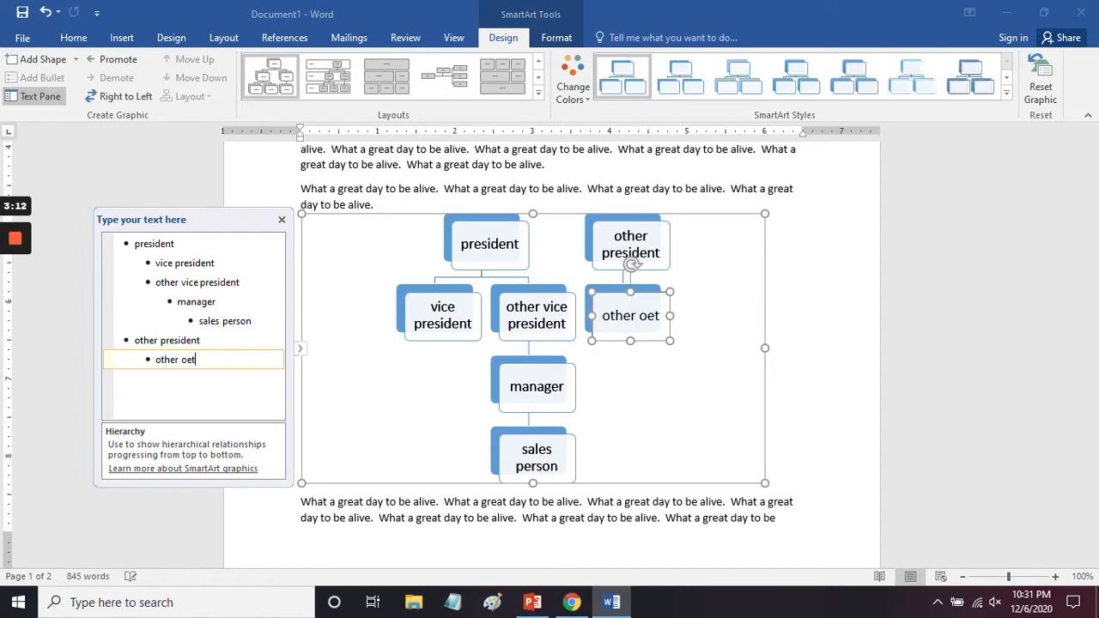
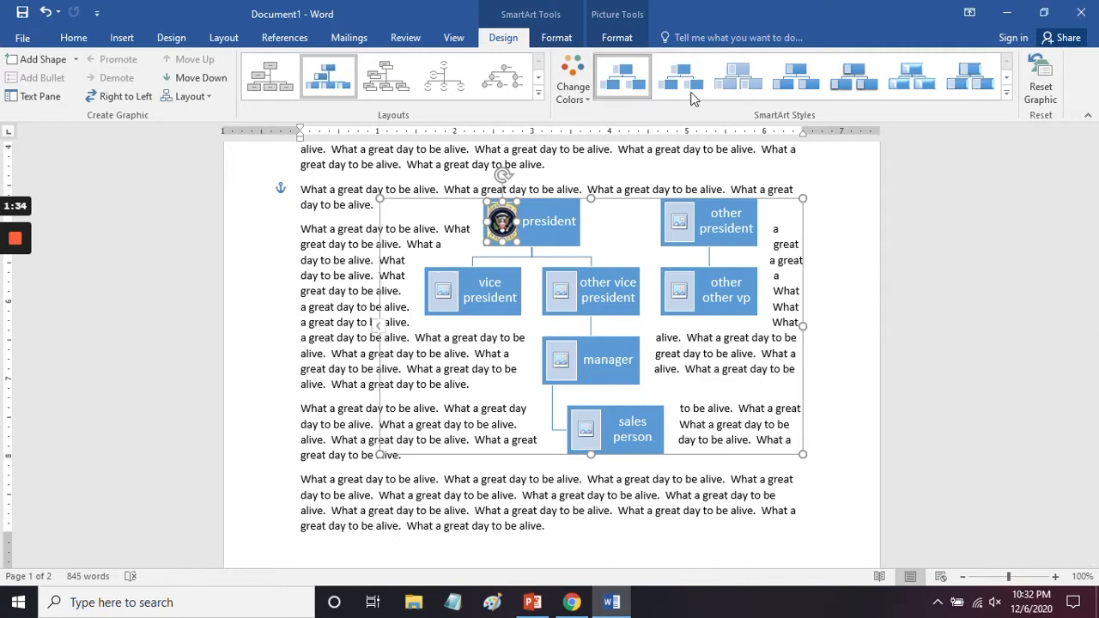
Step: Apply the glossy bevelled style to the SmartArt hierarchy and recolor it with the Colorful scheme that has yellow and green top levels
{"action": "left_click", "coordinate": [678, 72]}
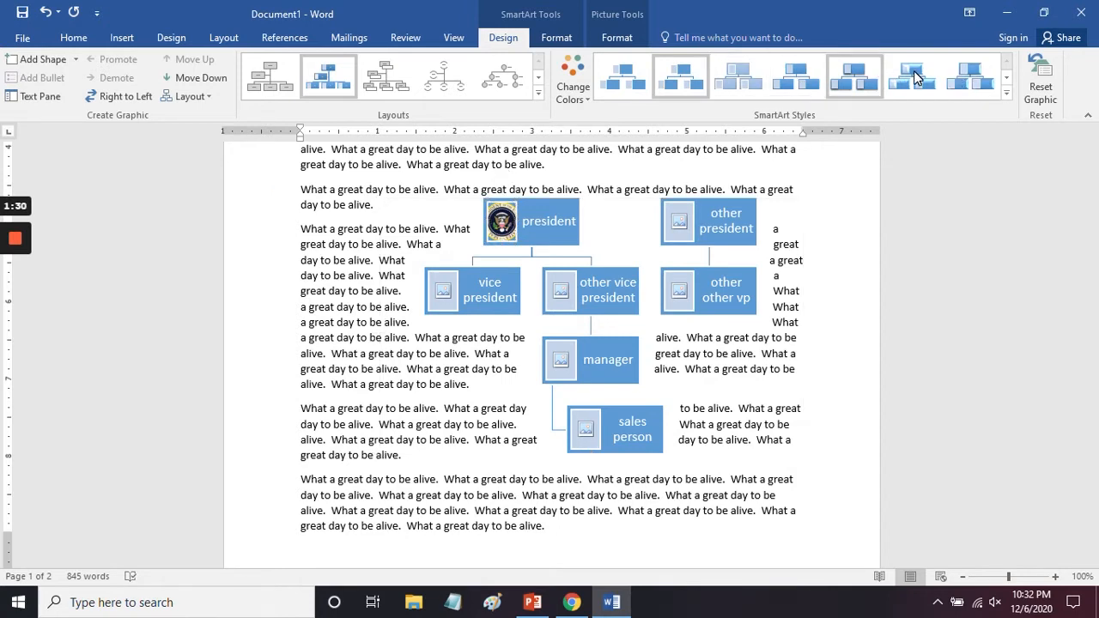
{"action": "left_click", "coordinate": [915, 87]}
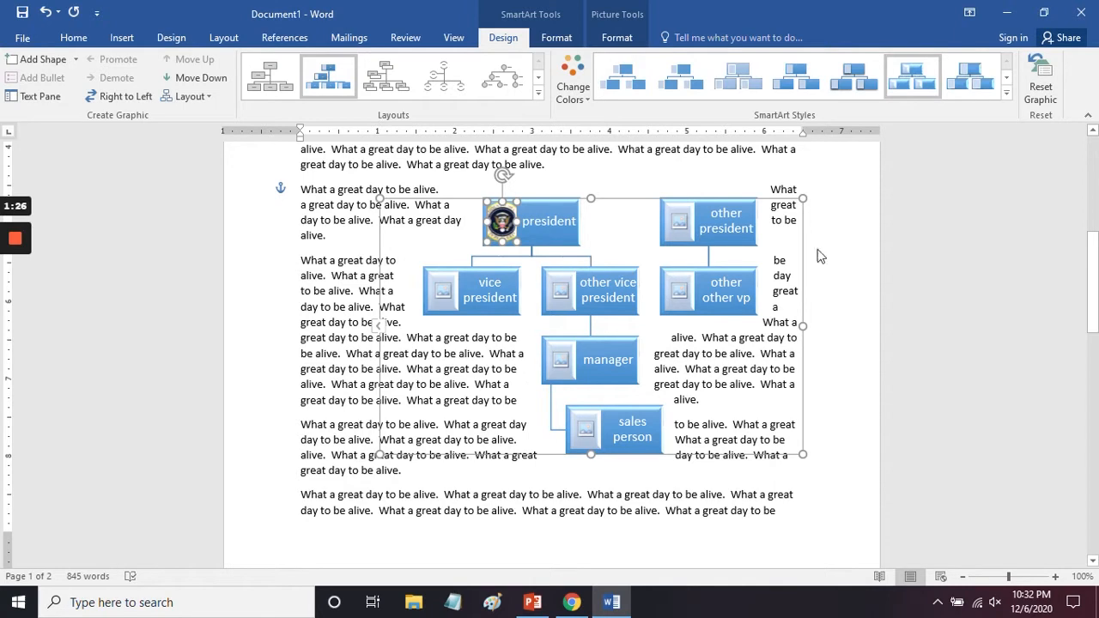
{"action": "left_click", "coordinate": [573, 81]}
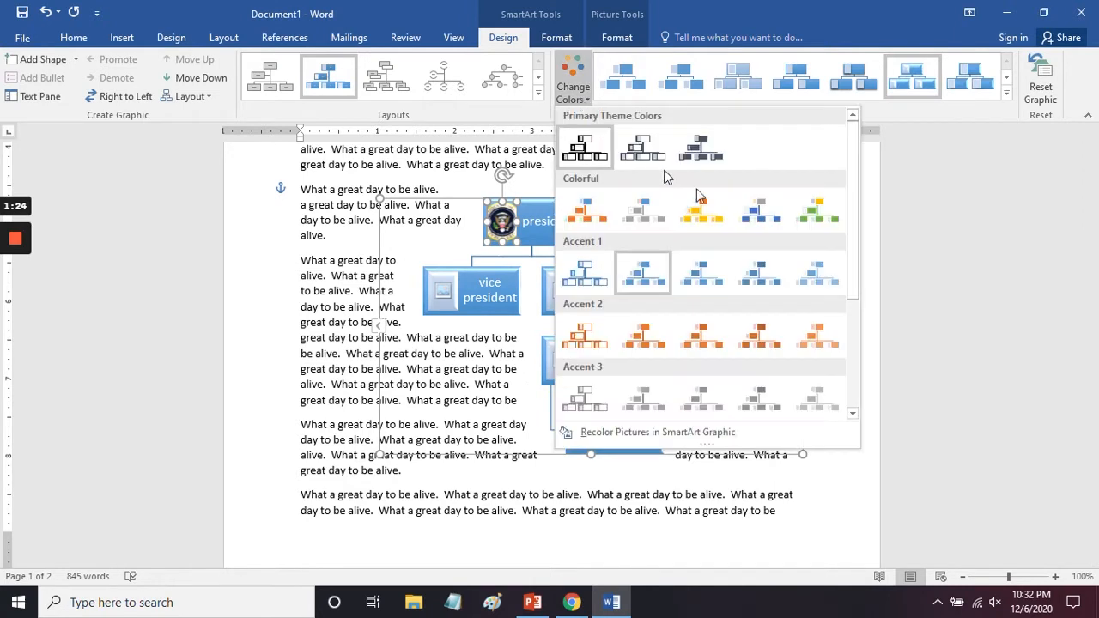
{"action": "left_click", "coordinate": [816, 216]}
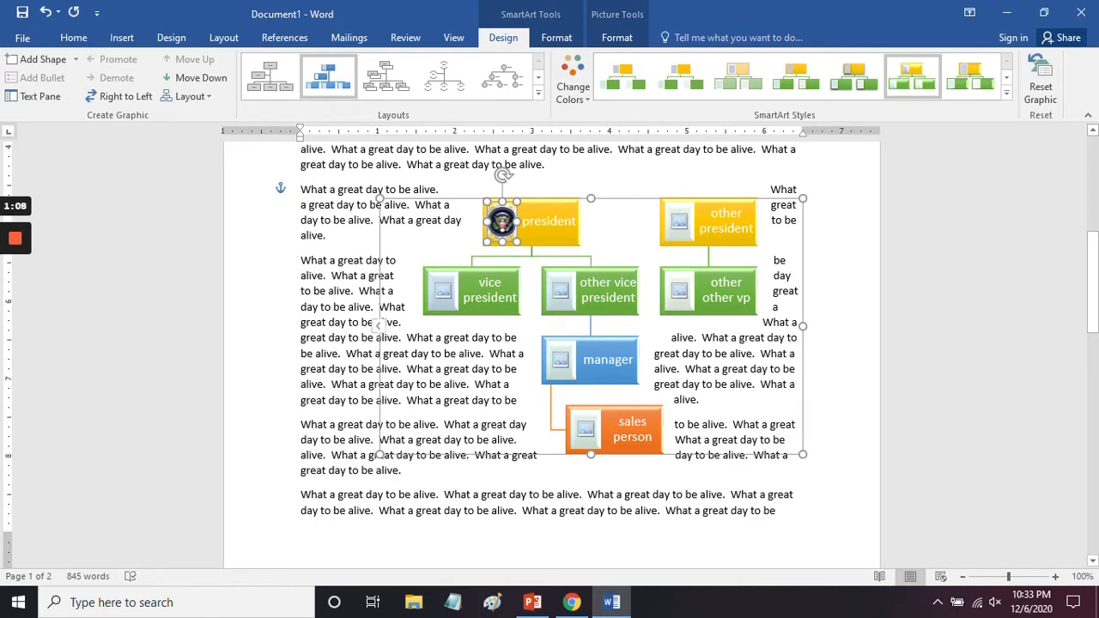
Step: Fill the "other vice president" shape in the hierarchy with a dark blue theme color
{"action": "left_click", "coordinate": [601, 292]}
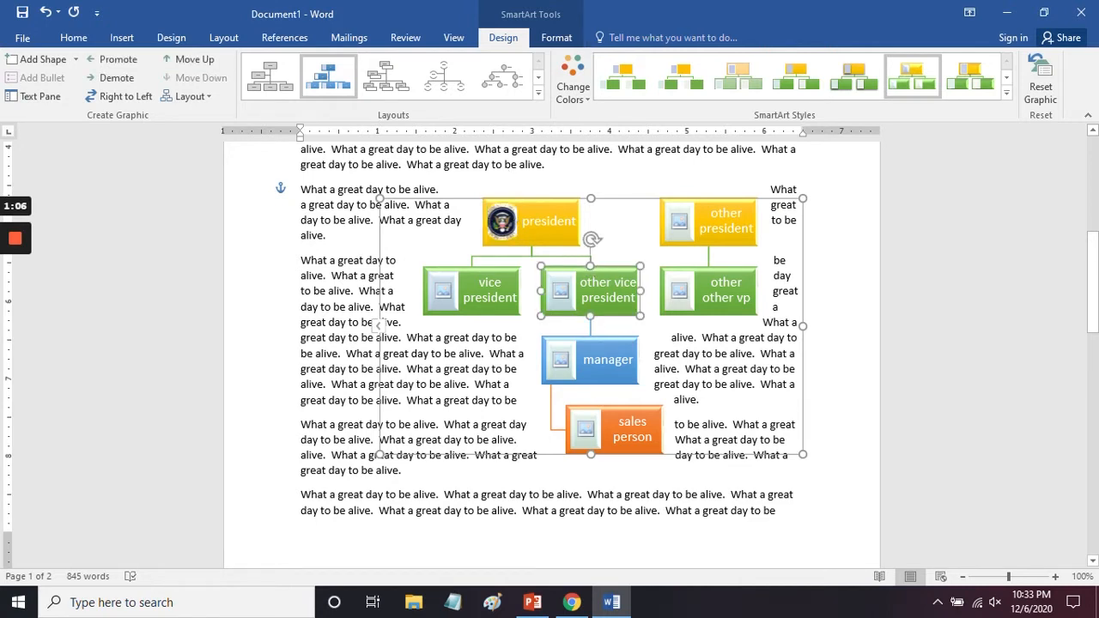
{"action": "left_click", "coordinate": [557, 40]}
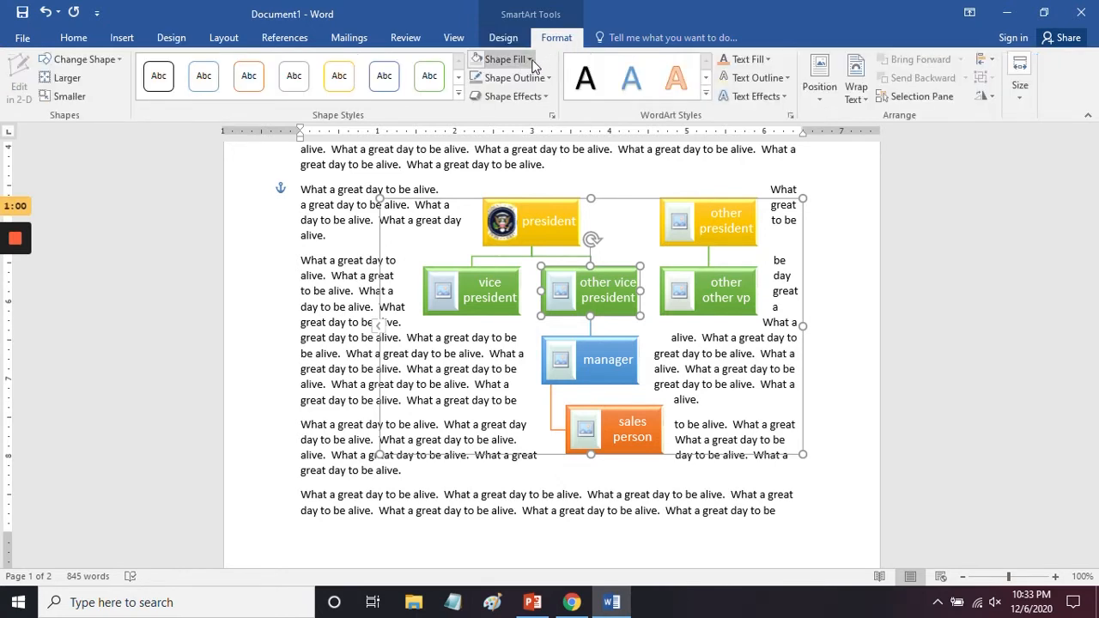
{"action": "left_click", "coordinate": [530, 61]}
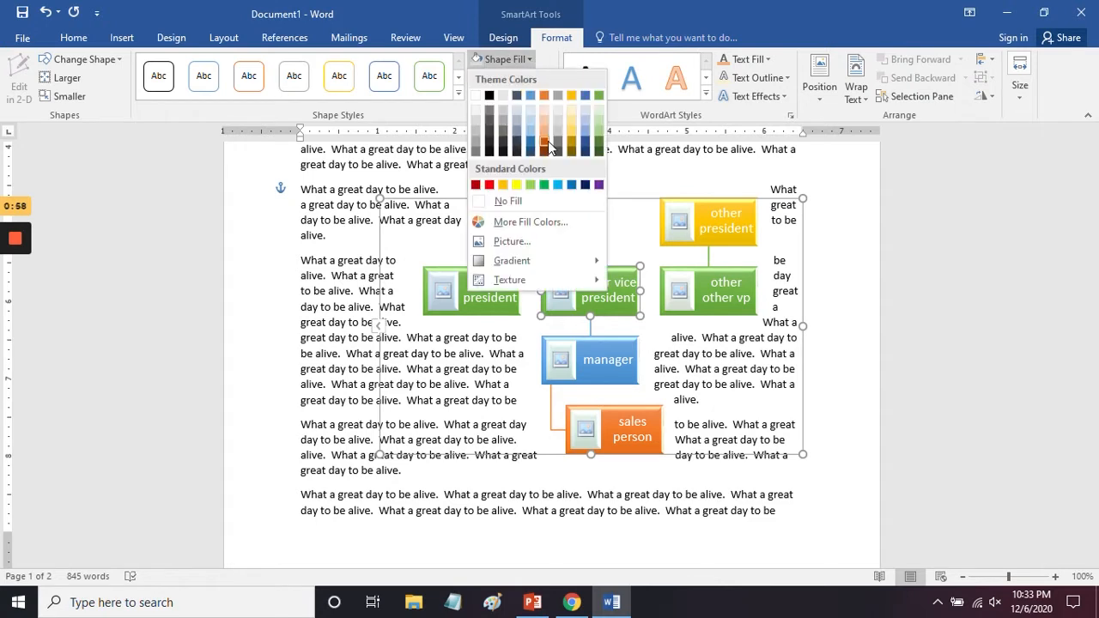
{"action": "left_click", "coordinate": [587, 143]}
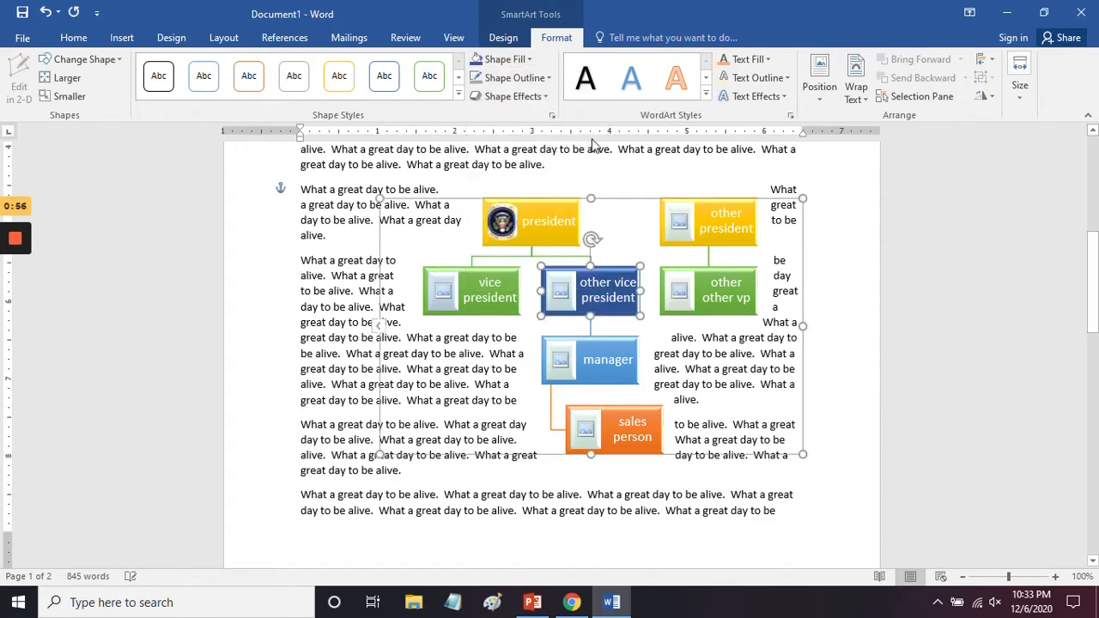
Step: Fill the "sales person" shape with a near-black theme color and change its shape to a right block arrow
{"action": "left_click", "coordinate": [625, 422]}
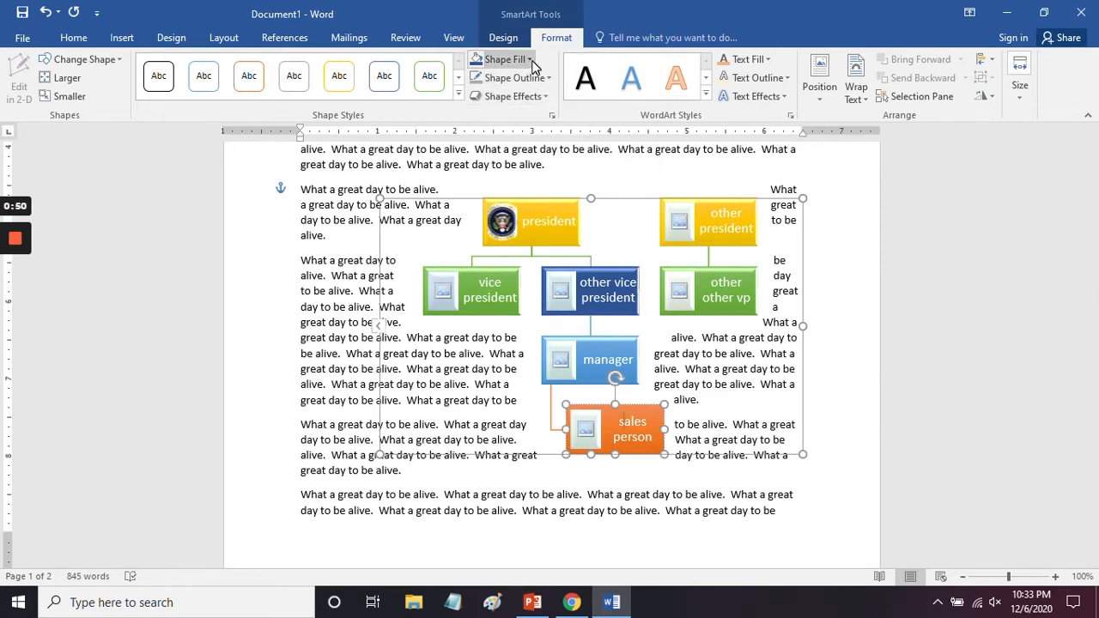
{"action": "left_click", "coordinate": [504, 59]}
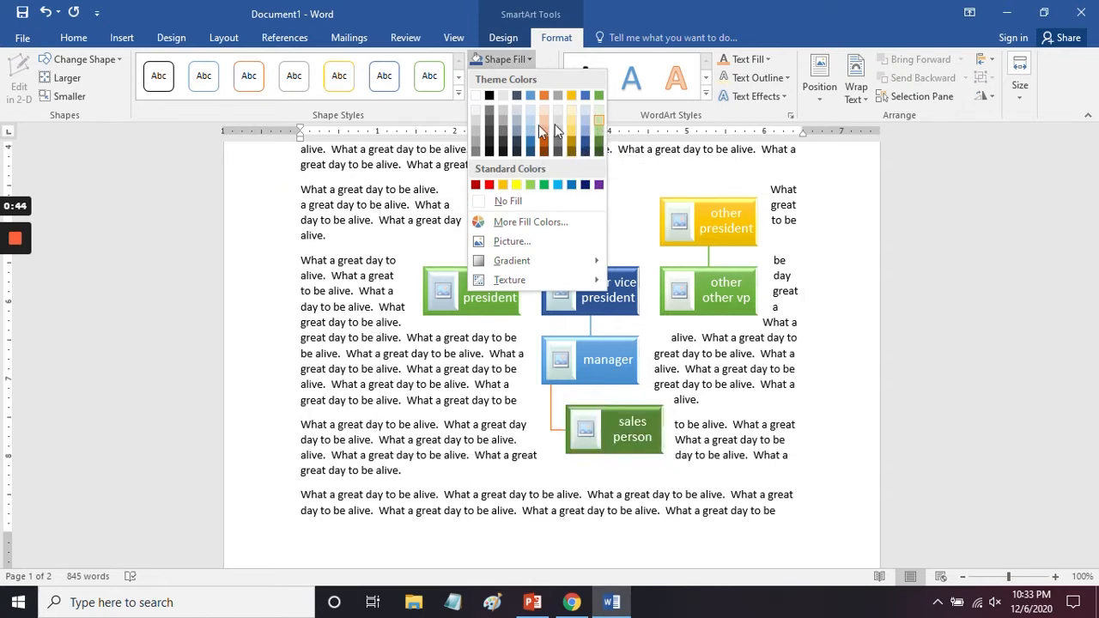
{"action": "left_click", "coordinate": [490, 151]}
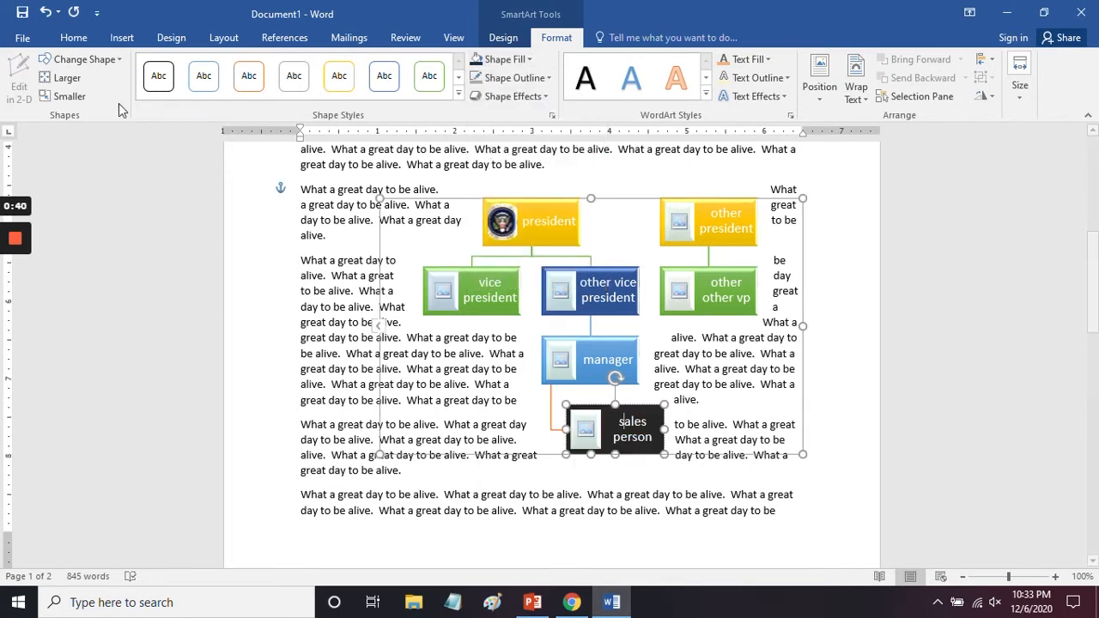
{"action": "left_click", "coordinate": [116, 59]}
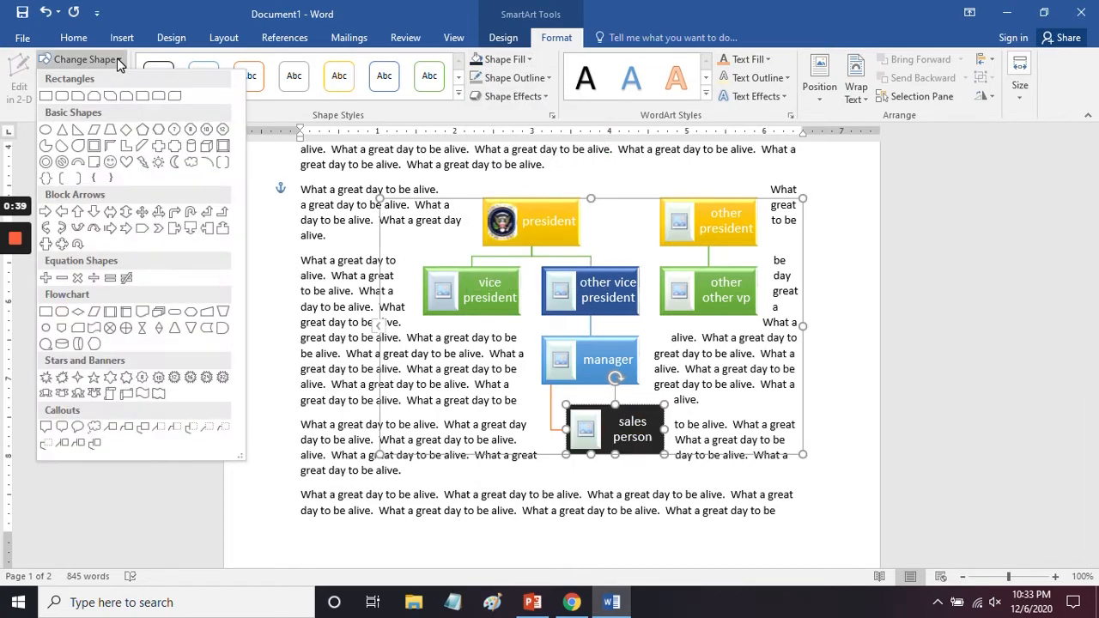
{"action": "left_click", "coordinate": [50, 211]}
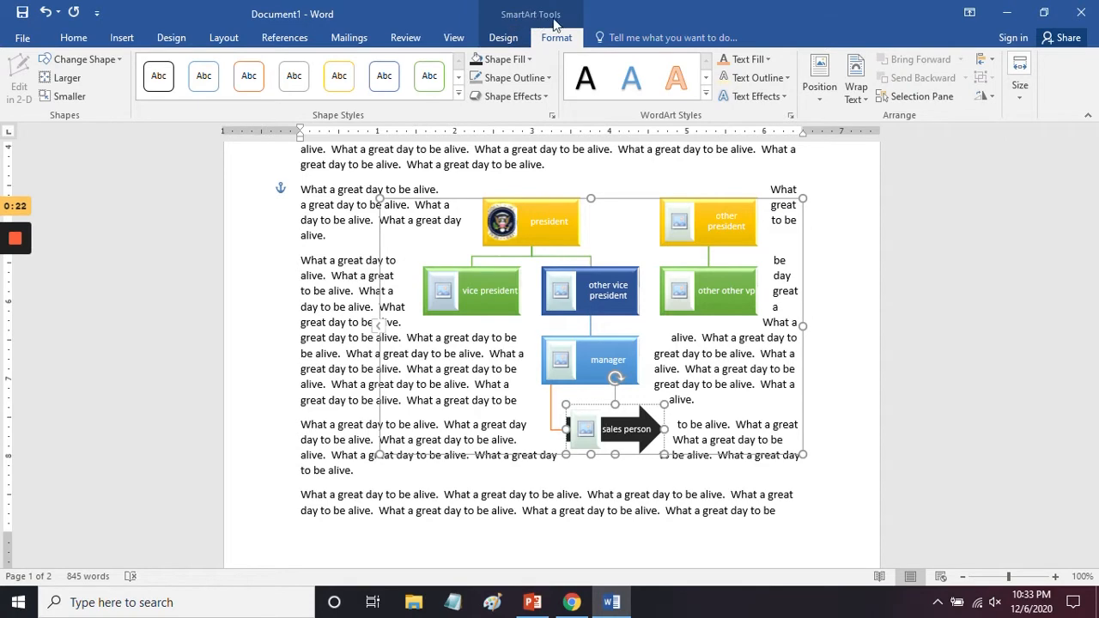
Step: Reset the SmartArt graphic to discard its style, color and shape changes
{"action": "left_click", "coordinate": [507, 41]}
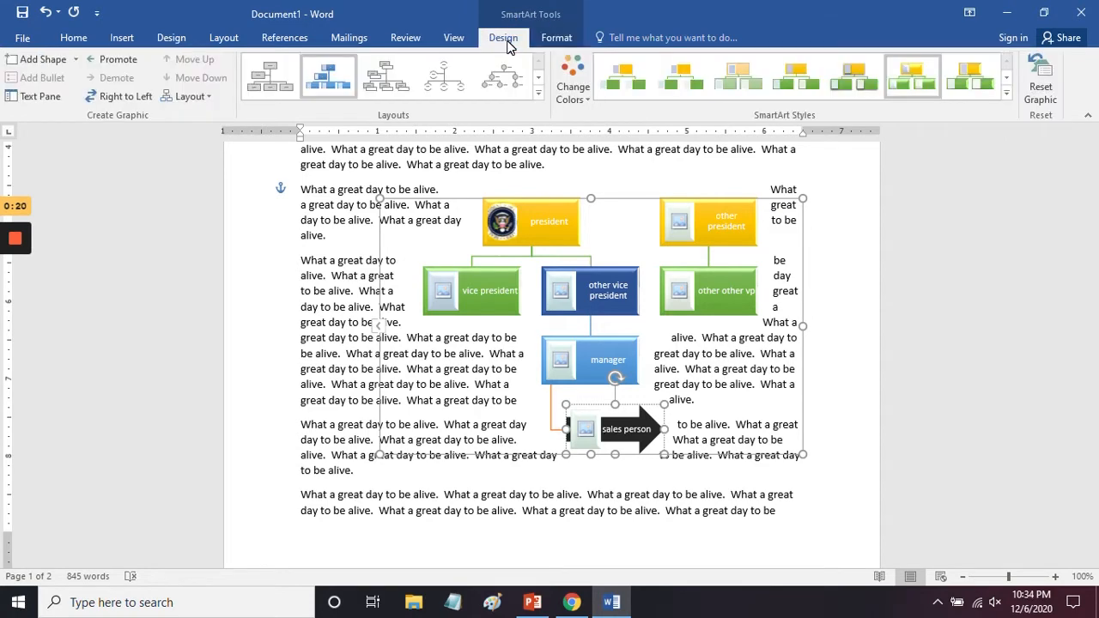
{"action": "left_click", "coordinate": [1049, 77]}
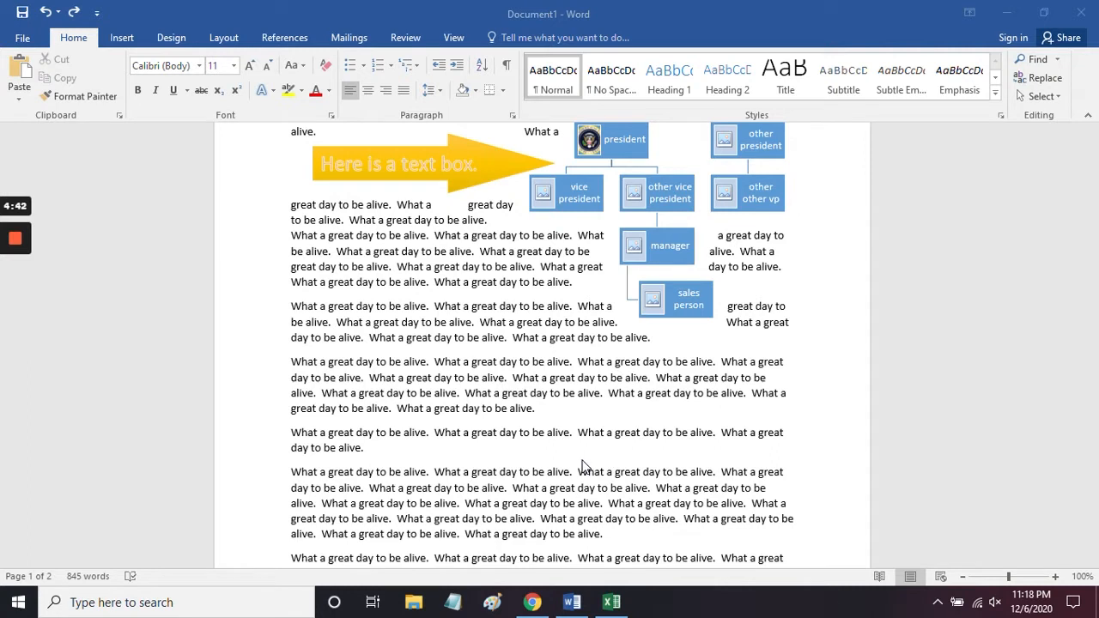
Step: Try inserting a table with five columns and five rows below the SmartArt hierarchy, and undo the insertion
{"action": "left_click", "coordinate": [121, 37]}
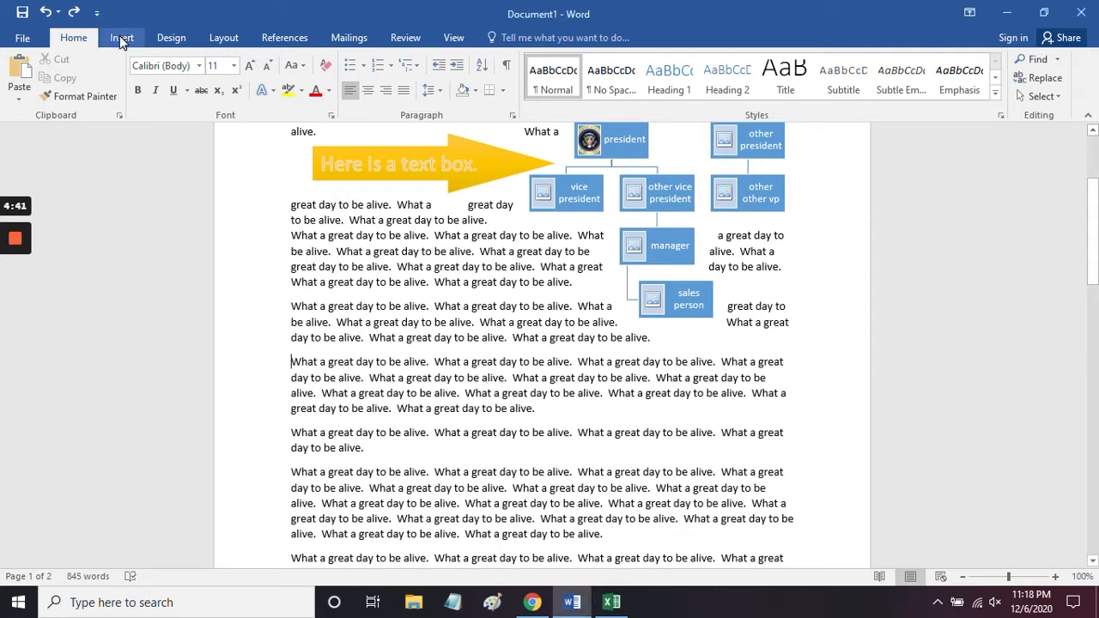
{"action": "left_click", "coordinate": [120, 37]}
{"action": "left_click", "coordinate": [104, 76]}
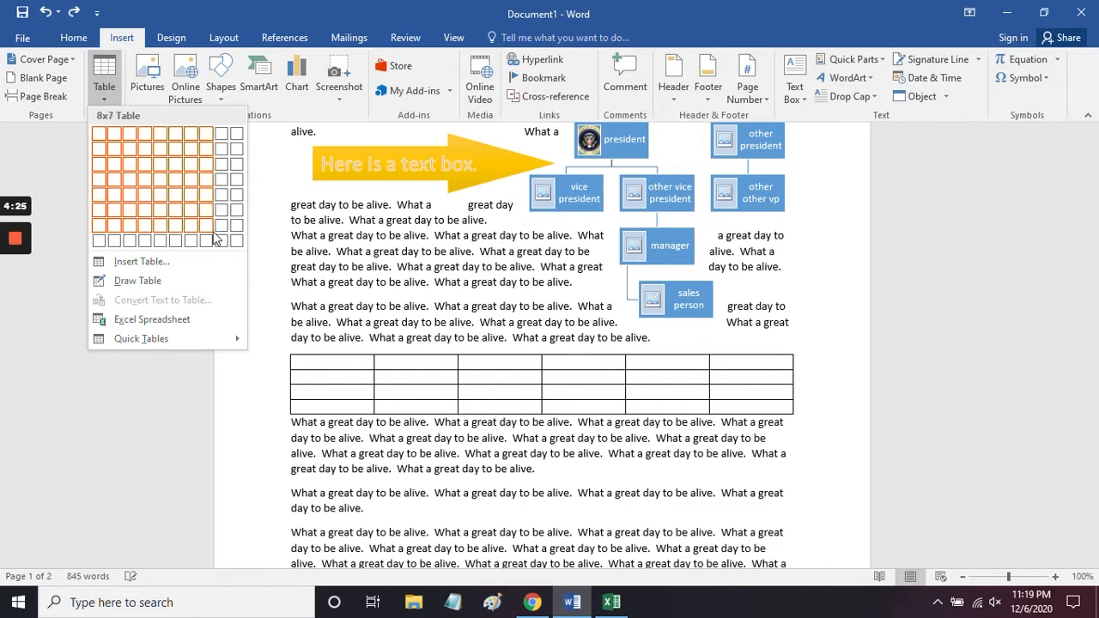
{"action": "left_click", "coordinate": [166, 196]}
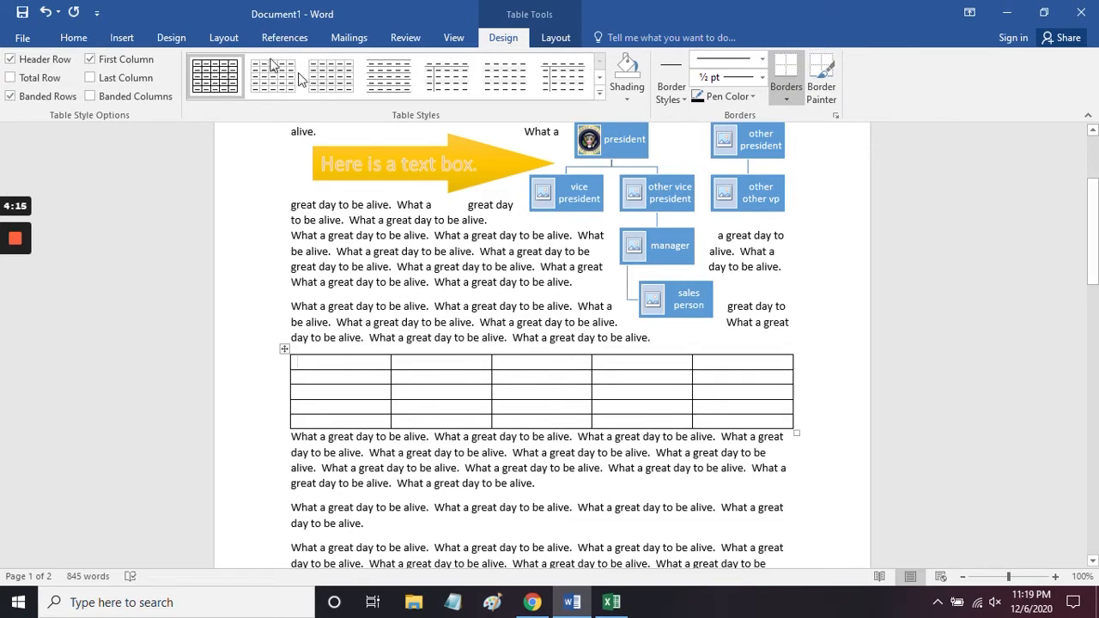
{"action": "left_click", "coordinate": [45, 12]}
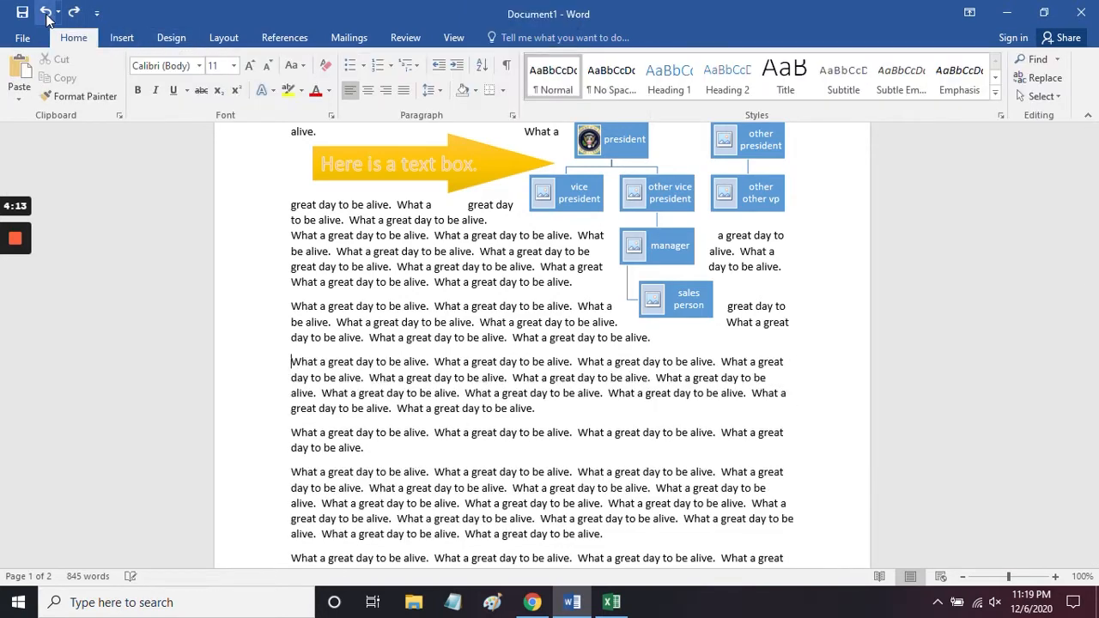
Step: Insert a table with 5 columns and 200 rows at the cursor, keeping the fixed column width on Auto
{"action": "left_click", "coordinate": [129, 37]}
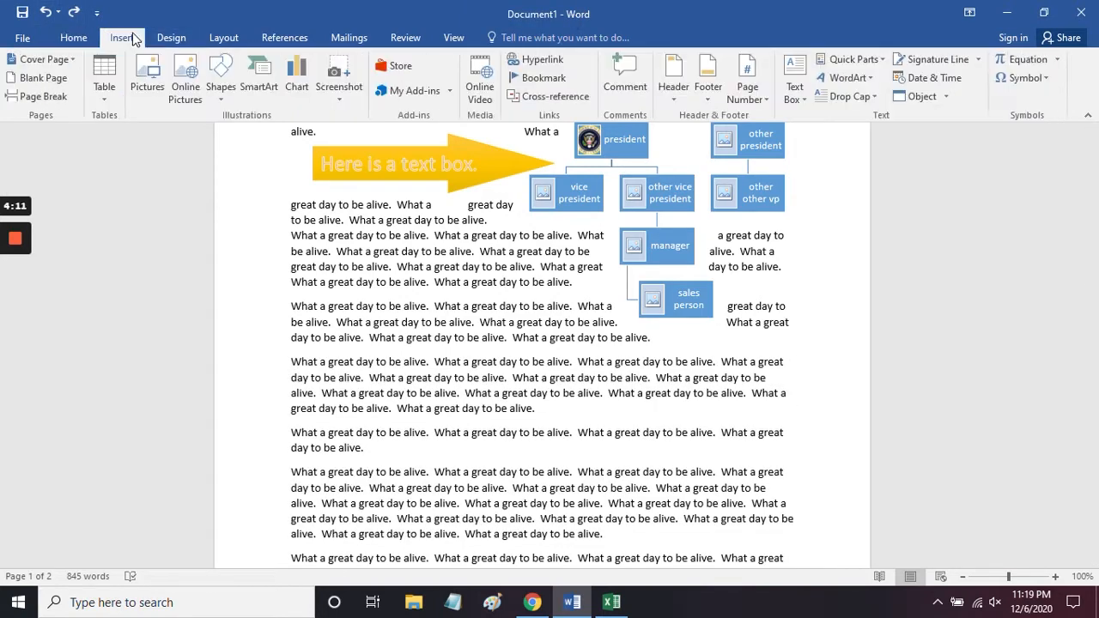
{"action": "left_click", "coordinate": [105, 86]}
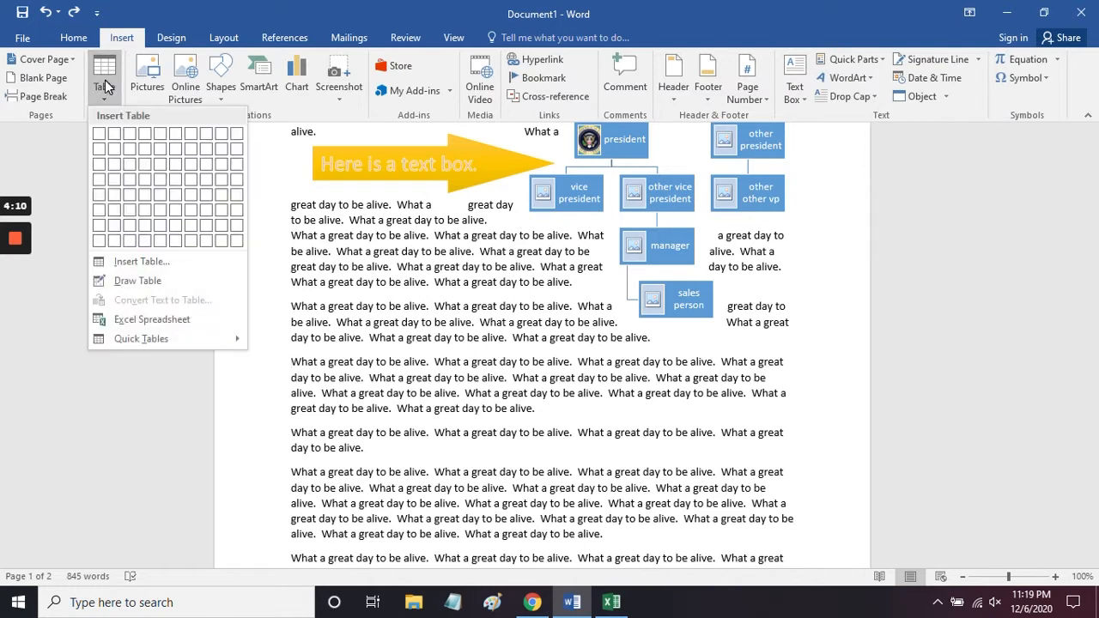
{"action": "left_click", "coordinate": [133, 266]}
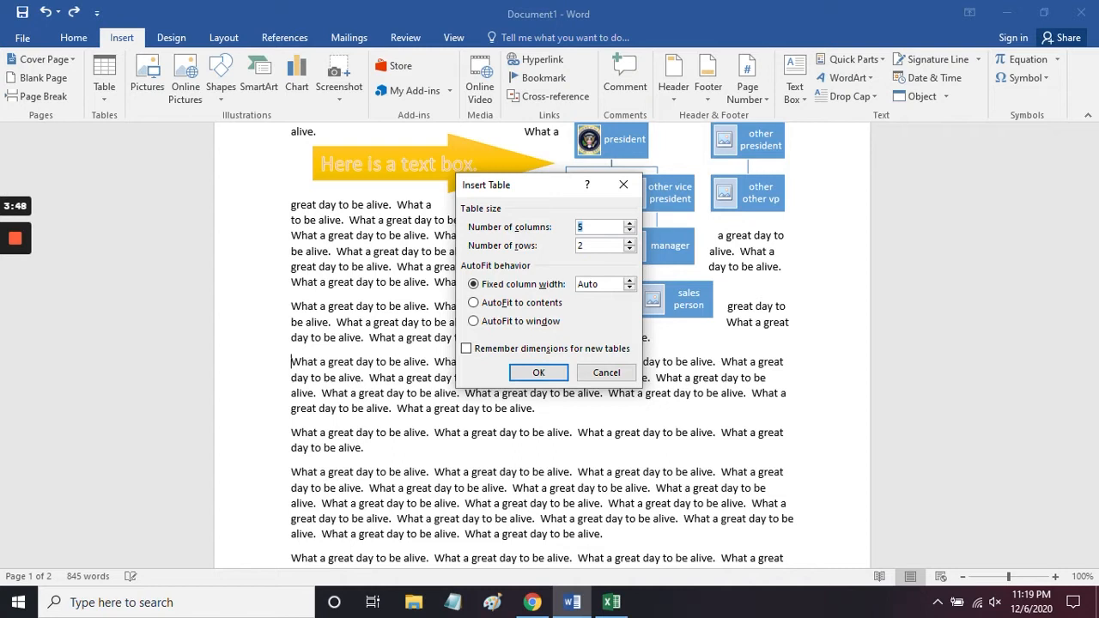
{"action": "type", "text": "00"}
{"action": "left_click", "coordinate": [538, 375]}
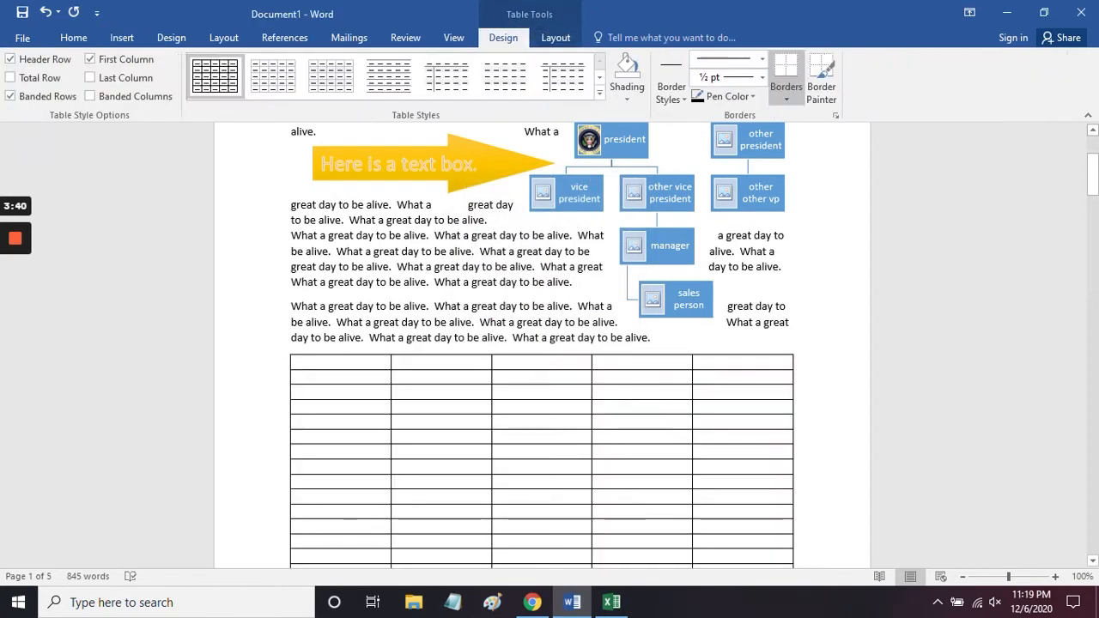
Step: Look through the pages of the 200-row table and undo its insertion
{"action": "scroll", "coordinate": [584, 393], "scroll_direction": "down", "scroll_amount": 10}
{"action": "scroll", "coordinate": [584, 393], "scroll_direction": "down", "scroll_amount": 10}
{"action": "scroll", "coordinate": [584, 393], "scroll_direction": "up", "scroll_amount": 15}
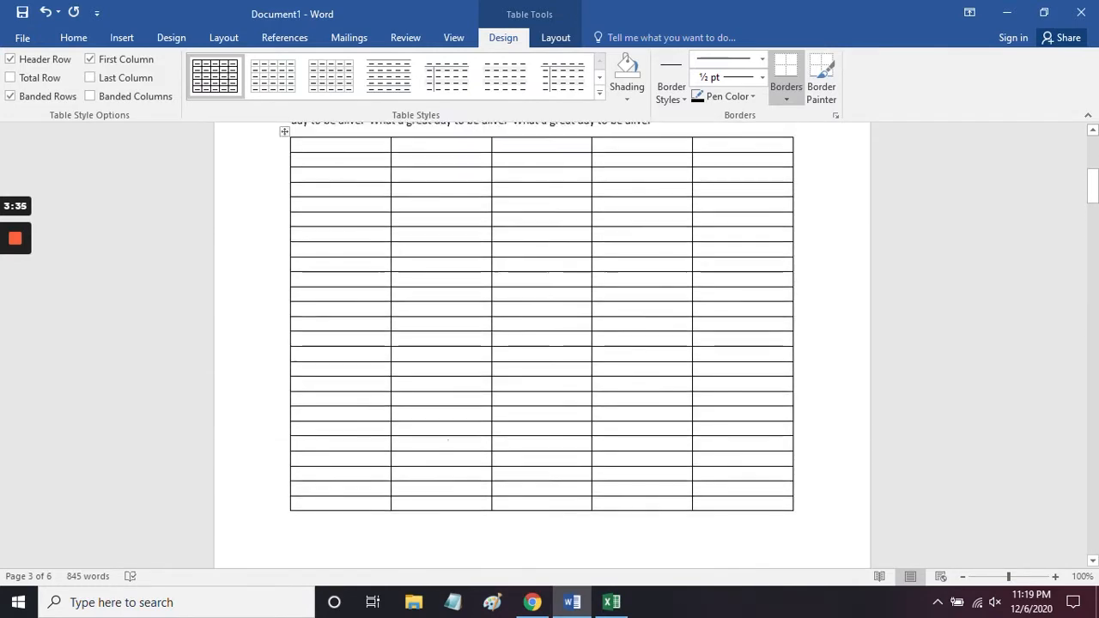
{"action": "scroll", "coordinate": [583, 393], "scroll_direction": "up", "scroll_amount": 5}
{"action": "scroll", "coordinate": [86, 75], "scroll_direction": "up", "scroll_amount": 2}
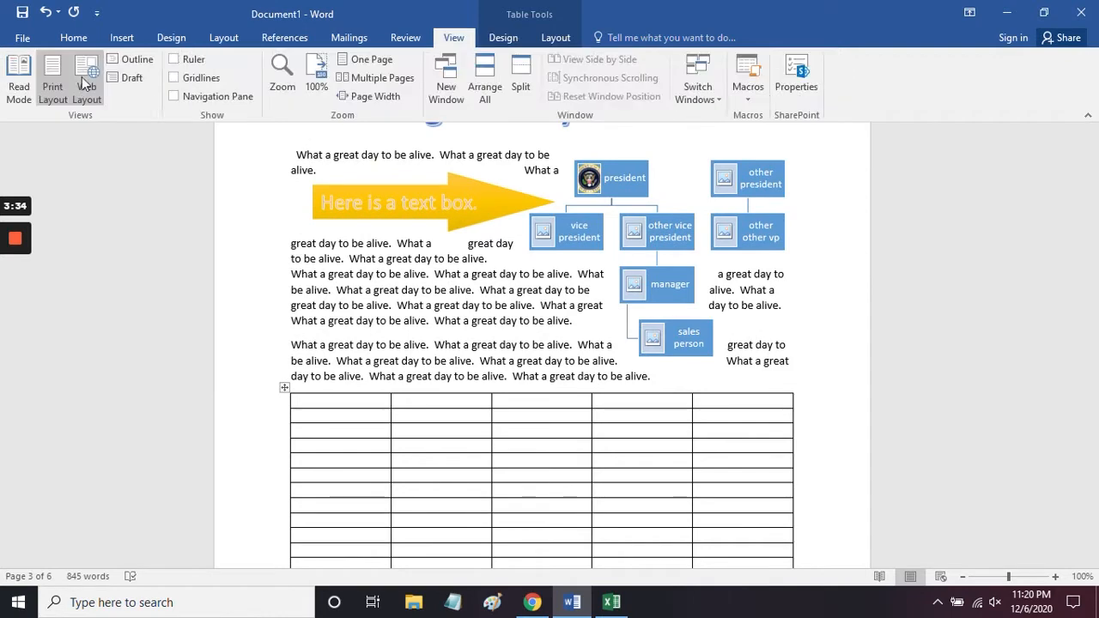
{"action": "left_click", "coordinate": [48, 14]}
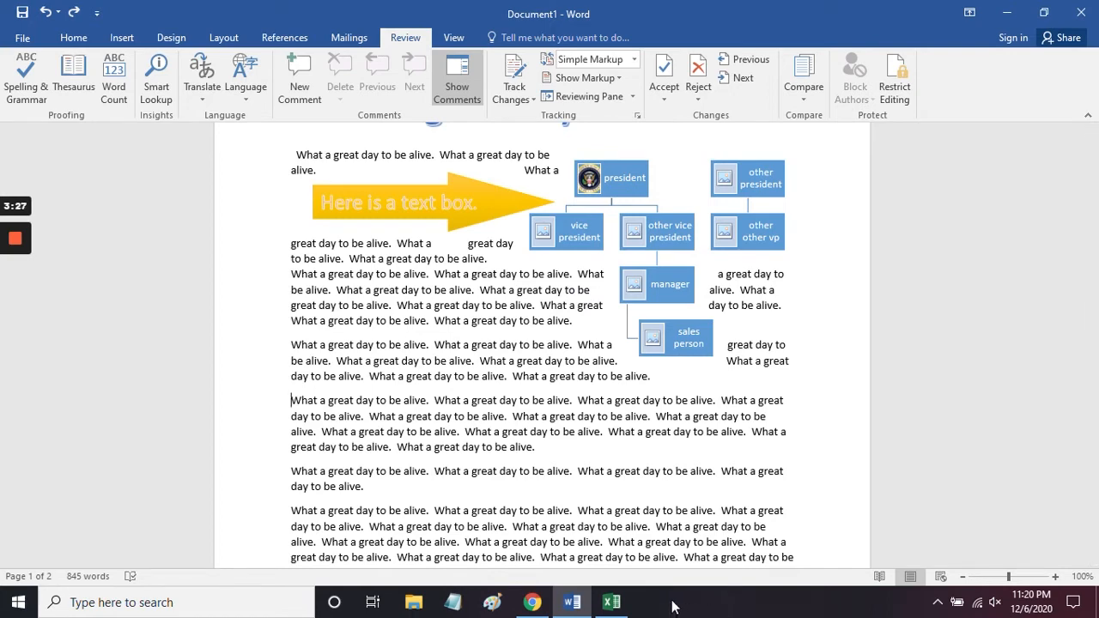
Step: Check the copied boats, cars, trucks and planes data in Excel, and paste it into the Word document using destination styles
{"action": "left_click", "coordinate": [611, 602]}
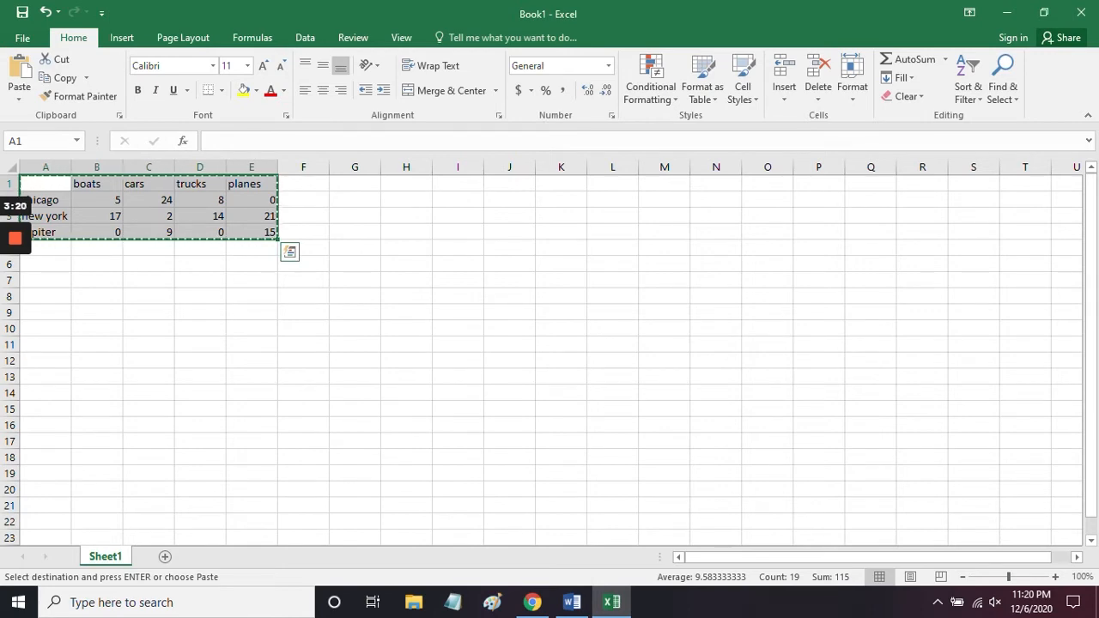
{"action": "left_click", "coordinate": [572, 602]}
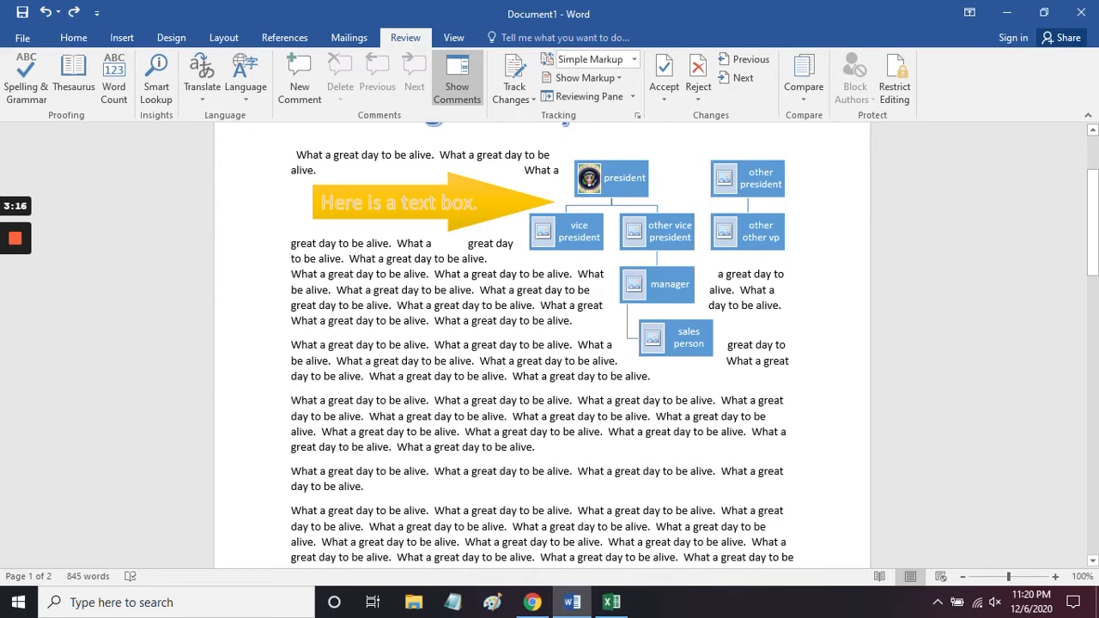
{"action": "type", "text": "boats\tcars\ttrucks\tplanes chicago\t5\t24\t8\t0 new york\t17\t2\t14\t21 jupiter\t0\t9\t0\t15"}
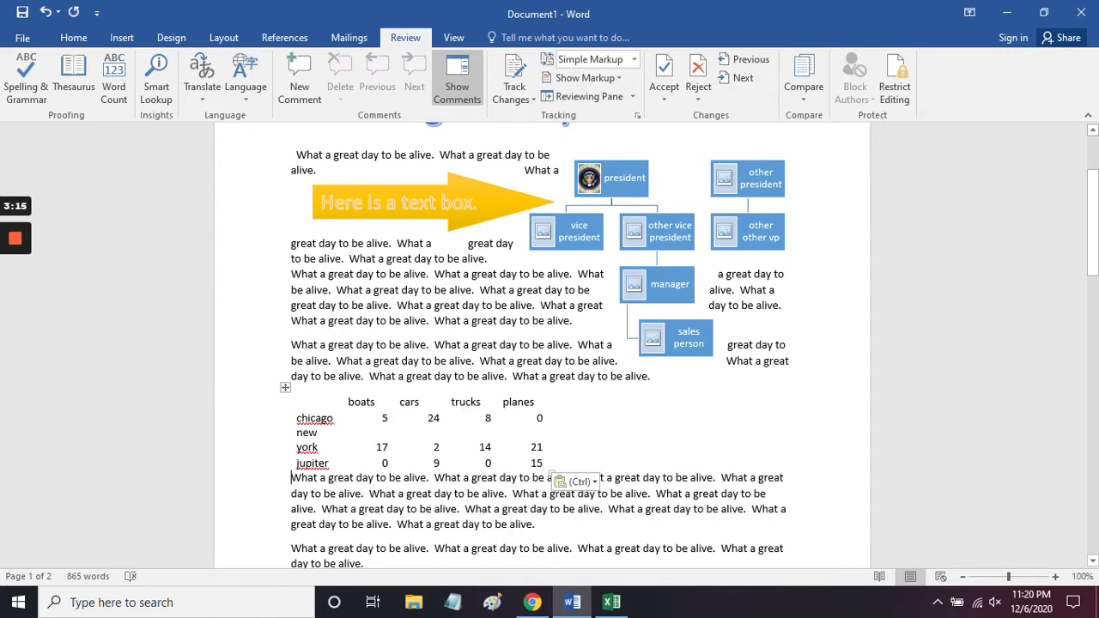
{"action": "left_click", "coordinate": [586, 484]}
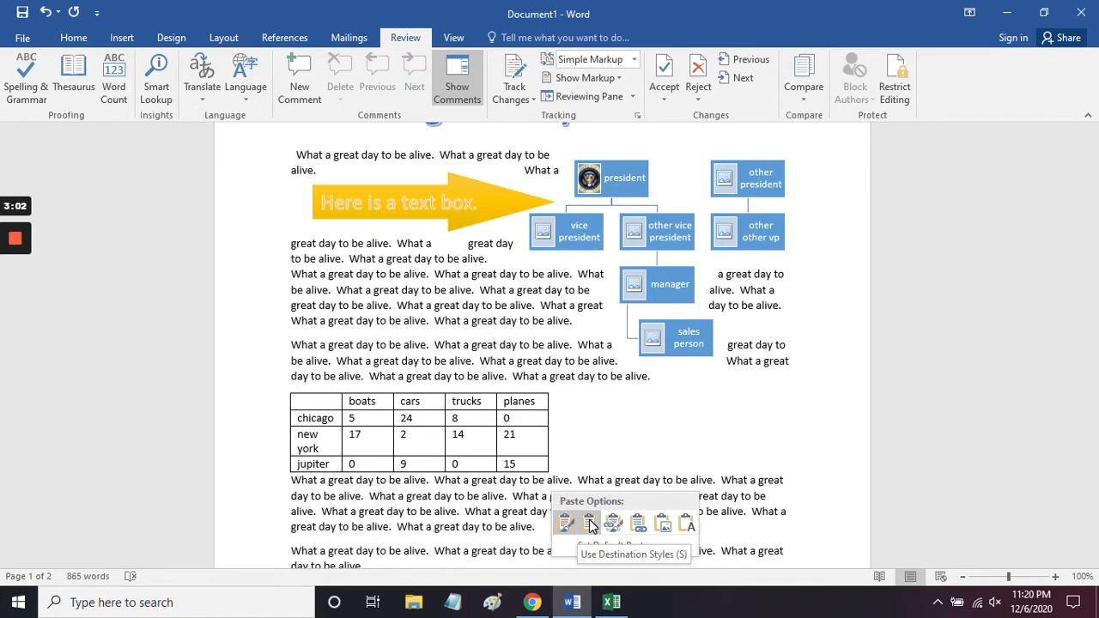
{"action": "left_click", "coordinate": [590, 525]}
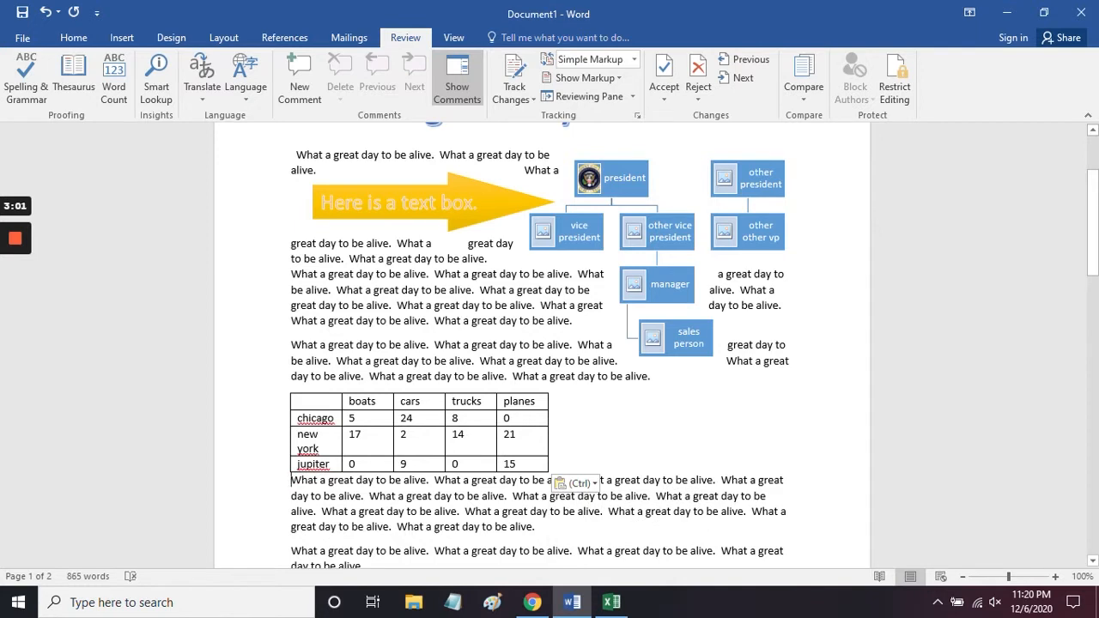
{"action": "key", "text": "Escape"}
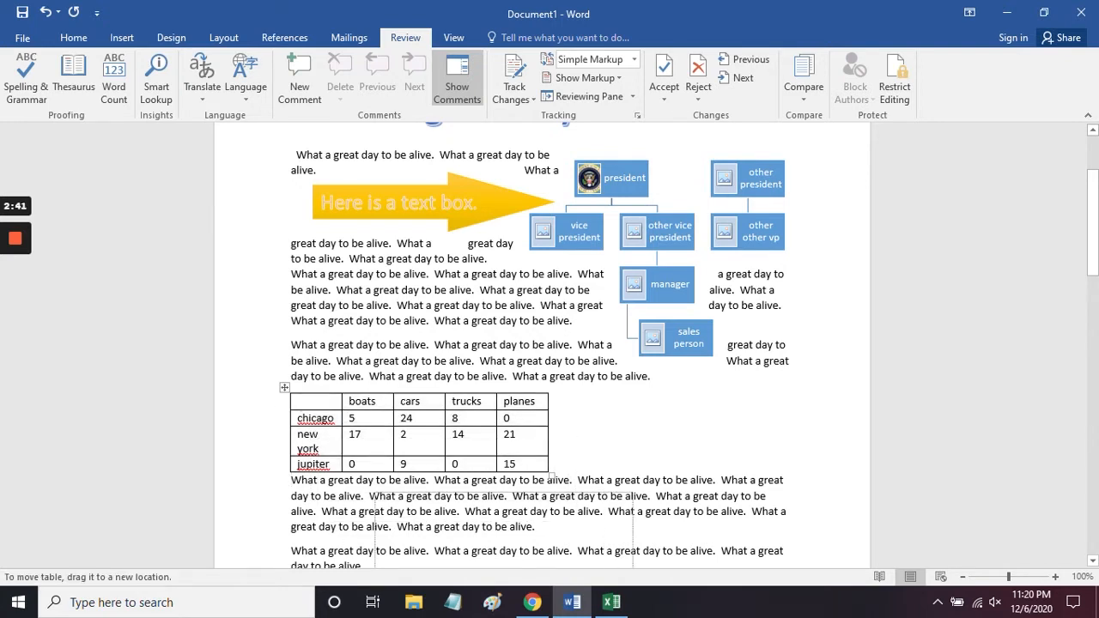
Step: Move the pasted table inward so the paragraph text wraps around both sides, and enlarge it so "new york" fits on one line
{"action": "left_click_drag", "start_coordinate": [284, 387], "coordinate": [357, 400]}
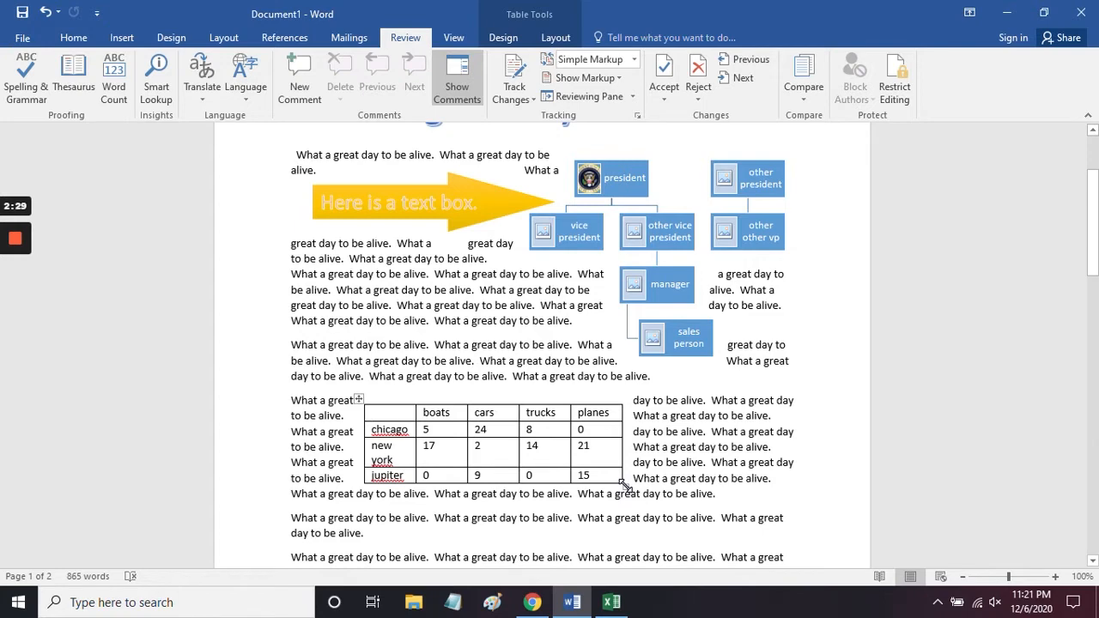
{"action": "left_click_drag", "start_coordinate": [625, 486], "coordinate": [708, 507]}
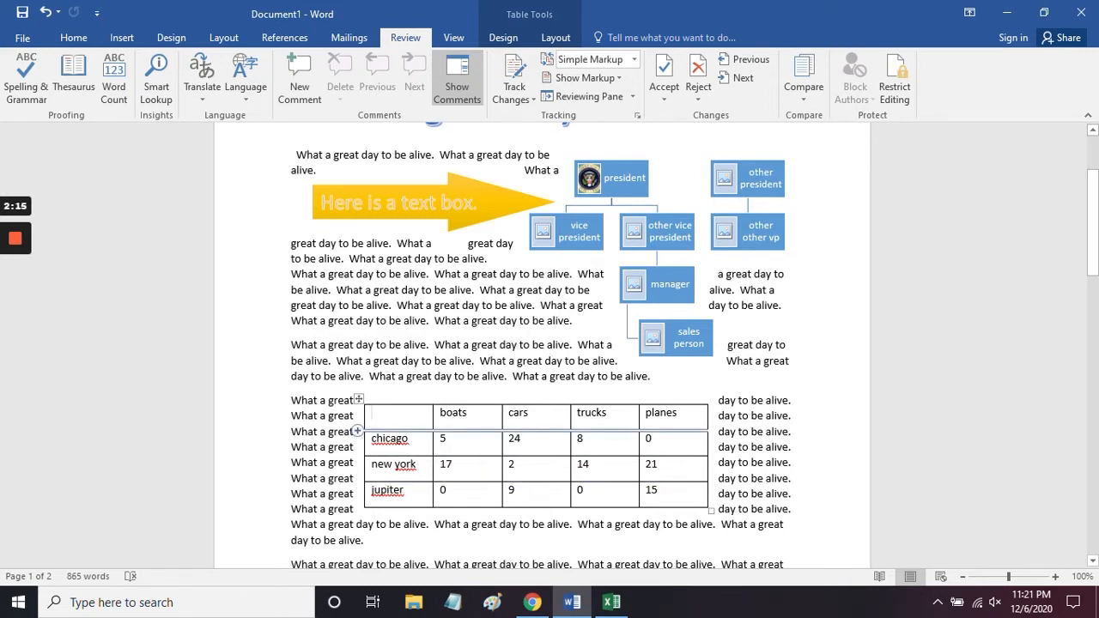
Step: Insert a column before boats, head it "rockets", and enter 1 for chicago, 0 for new york and 8 for jupiter
{"action": "mouse_move", "coordinate": [432, 396]}
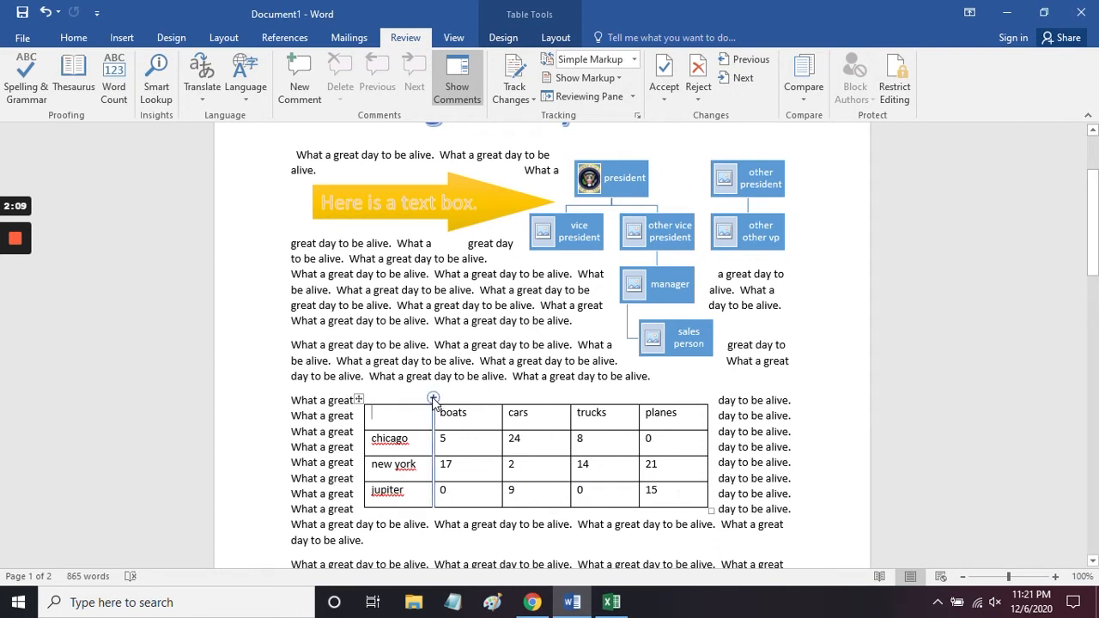
{"action": "left_click", "coordinate": [433, 398]}
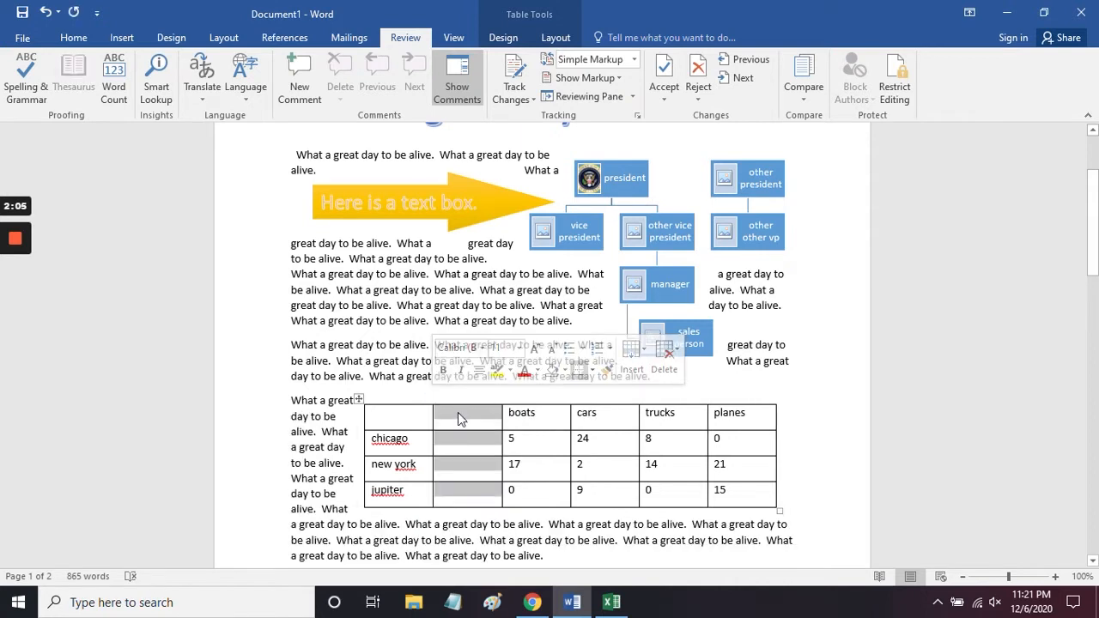
{"action": "left_click", "coordinate": [458, 412]}
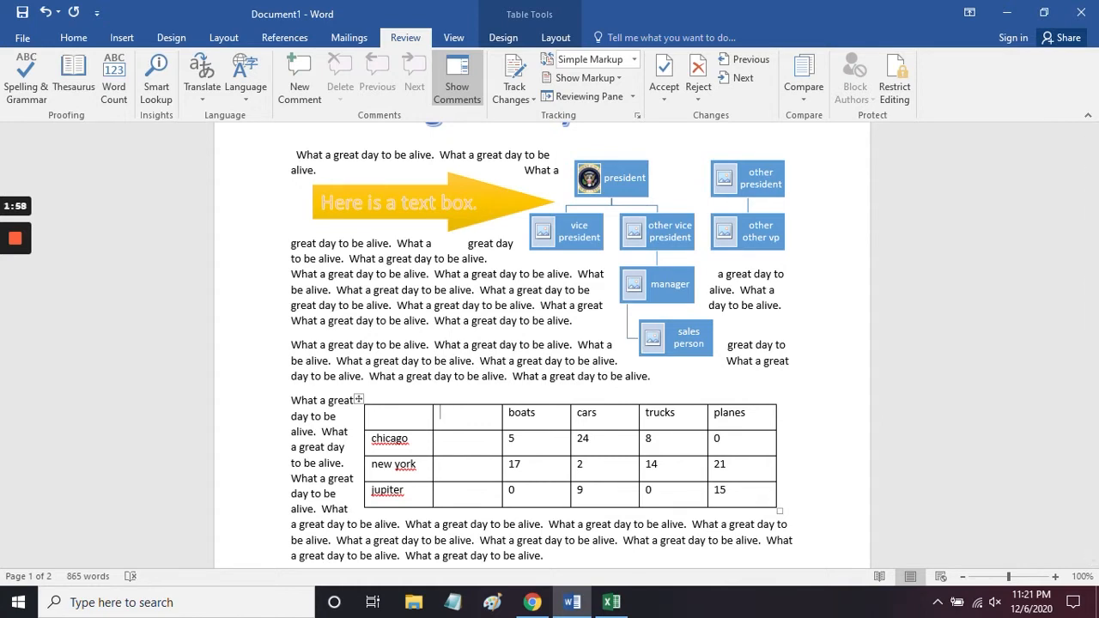
{"action": "type", "text": "rockets"}
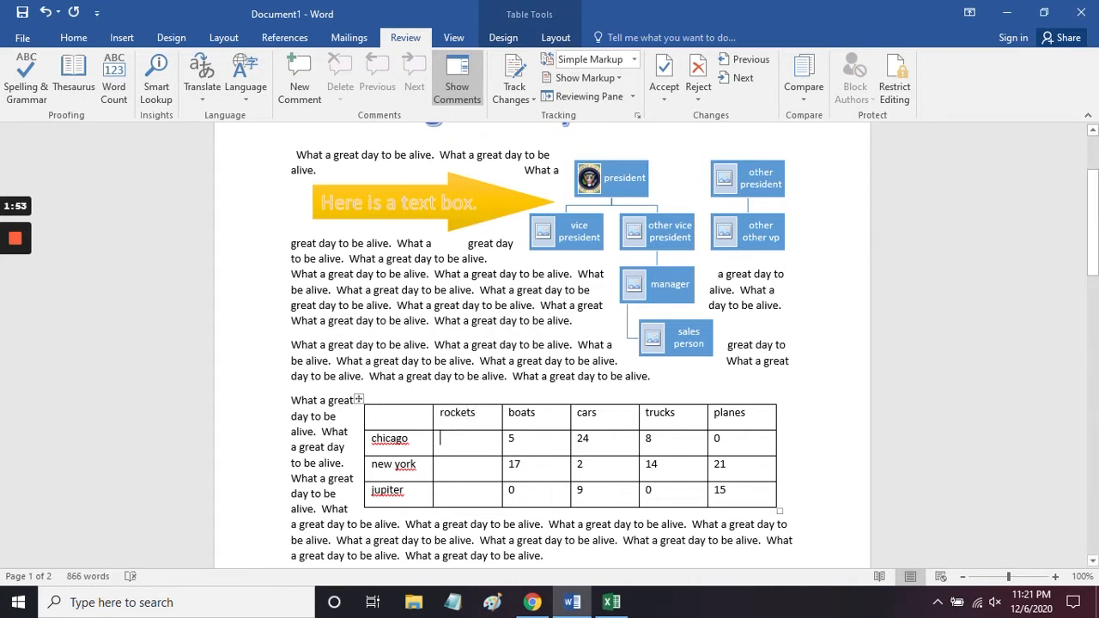
{"action": "key", "text": "Down"}
{"action": "type", "text": "1"}
{"action": "key", "text": "Down"}
{"action": "type", "text": "0"}
{"action": "type", "text": "8"}
Step: Insert a row between new york and jupiter and label it "mars"
{"action": "scroll", "coordinate": [359, 446], "scroll_direction": "down", "scroll_amount": 1}
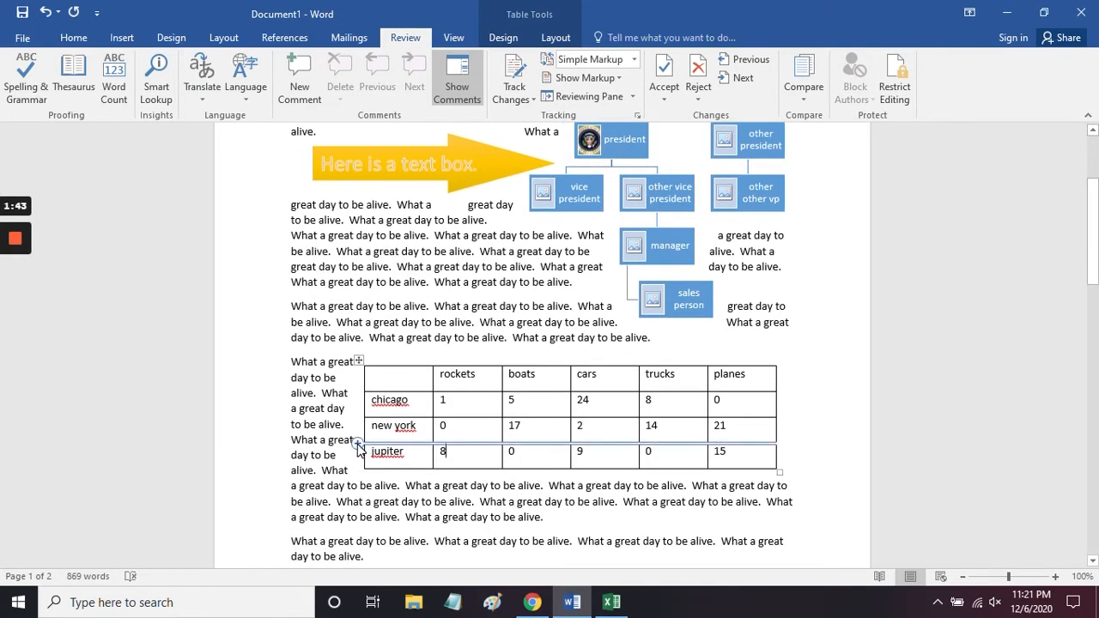
{"action": "left_click", "coordinate": [358, 444]}
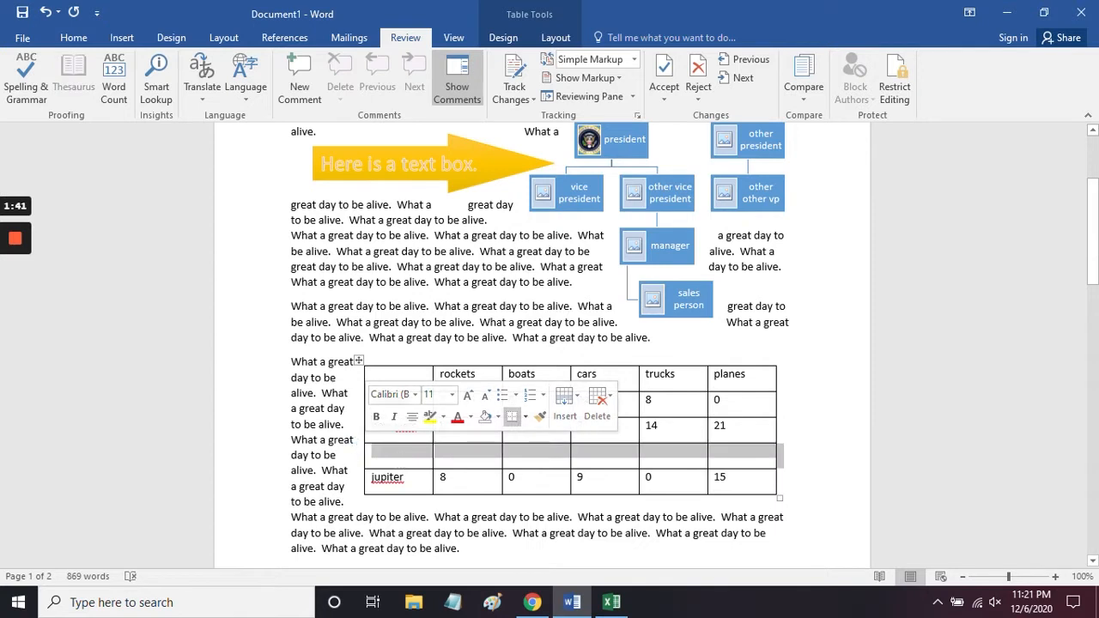
{"action": "left_click", "coordinate": [402, 456]}
{"action": "type", "text": "mars"}
{"action": "key", "text": "BackSpace"}
{"action": "type", "text": "s"}
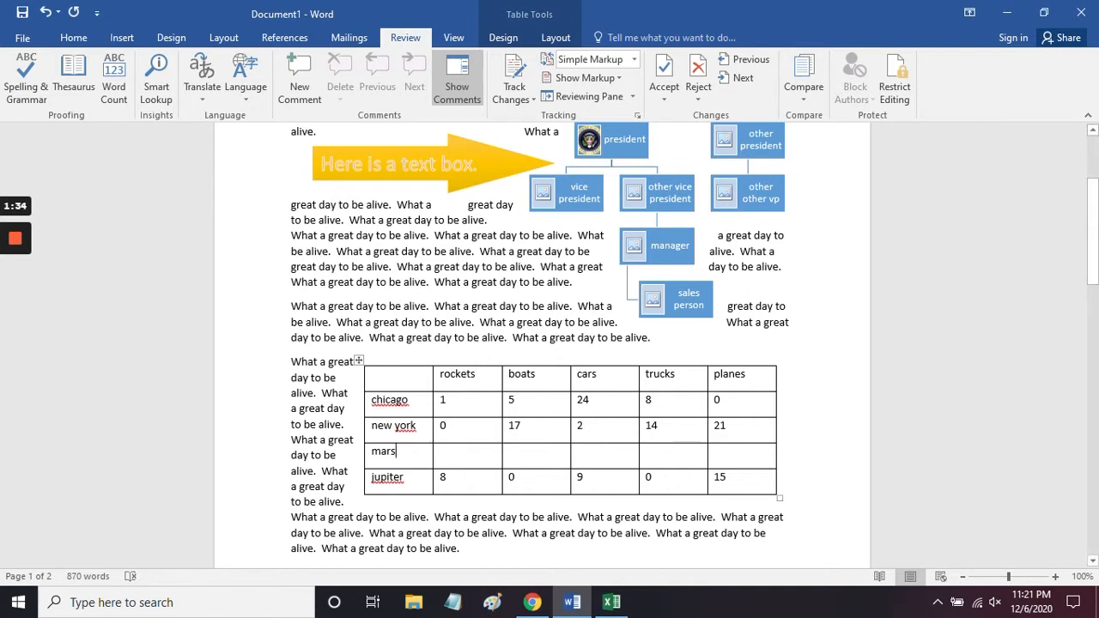
Step: Fill the Mars row with 7 rockets, 5 boats, 0 cars, 0 trucks and 9 planes
{"action": "key", "text": "Tab"}
{"action": "type", "text": "7"}
{"action": "key", "text": "Tab"}
{"action": "type", "text": "5"}
{"action": "type", "text": "0"}
{"action": "key", "text": "Tab"}
{"action": "type", "text": "0"}
{"action": "key", "text": "Tab"}
{"action": "type", "text": "9"}
Step: Adjust the table's sizing by narrowing the place-name column, widening the rockets column and slightly shortening the chicago row
{"action": "mouse_move", "coordinate": [433, 382]}
{"action": "left_mouse_down"}
{"action": "mouse_move", "coordinate": [461, 380]}
{"action": "mouse_move", "coordinate": [426, 382]}
{"action": "left_mouse_up"}
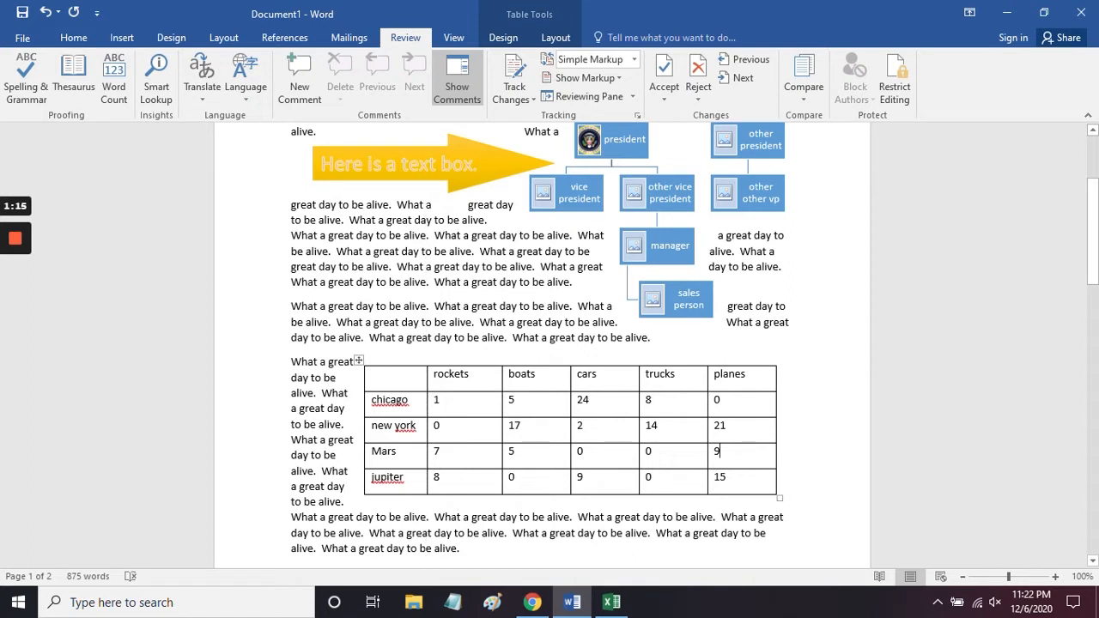
{"action": "mouse_move", "coordinate": [502, 383]}
{"action": "left_mouse_down"}
{"action": "mouse_move", "coordinate": [529, 383]}
{"action": "mouse_move", "coordinate": [504, 383]}
{"action": "mouse_move", "coordinate": [514, 383]}
{"action": "left_mouse_up"}
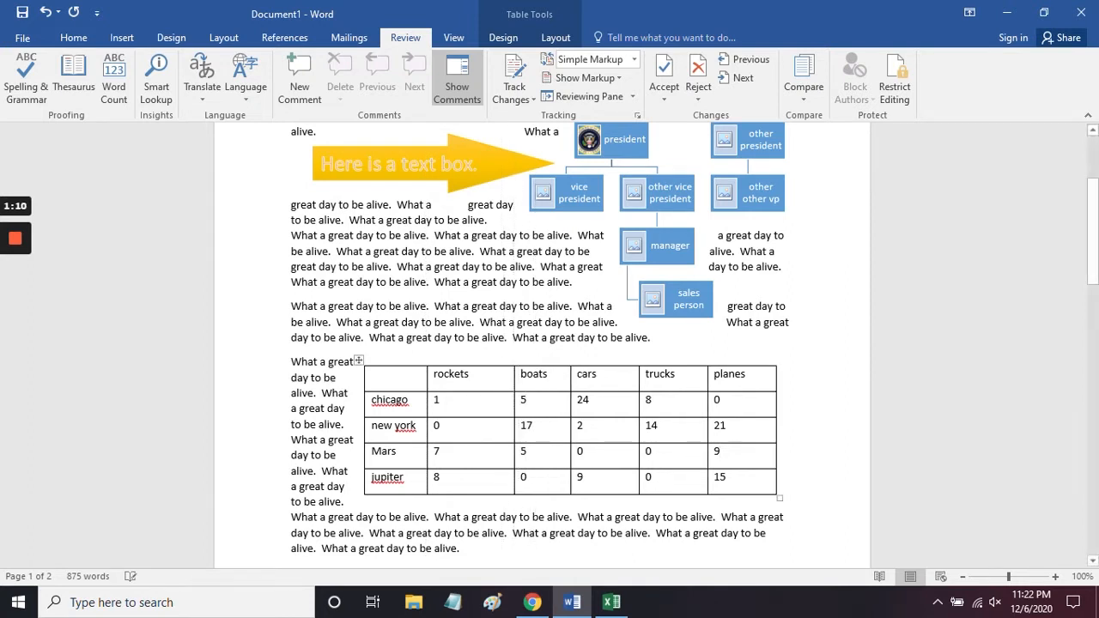
{"action": "mouse_move", "coordinate": [481, 417]}
{"action": "left_mouse_down"}
{"action": "mouse_move", "coordinate": [481, 456]}
{"action": "mouse_move", "coordinate": [480, 415]}
{"action": "left_mouse_up"}
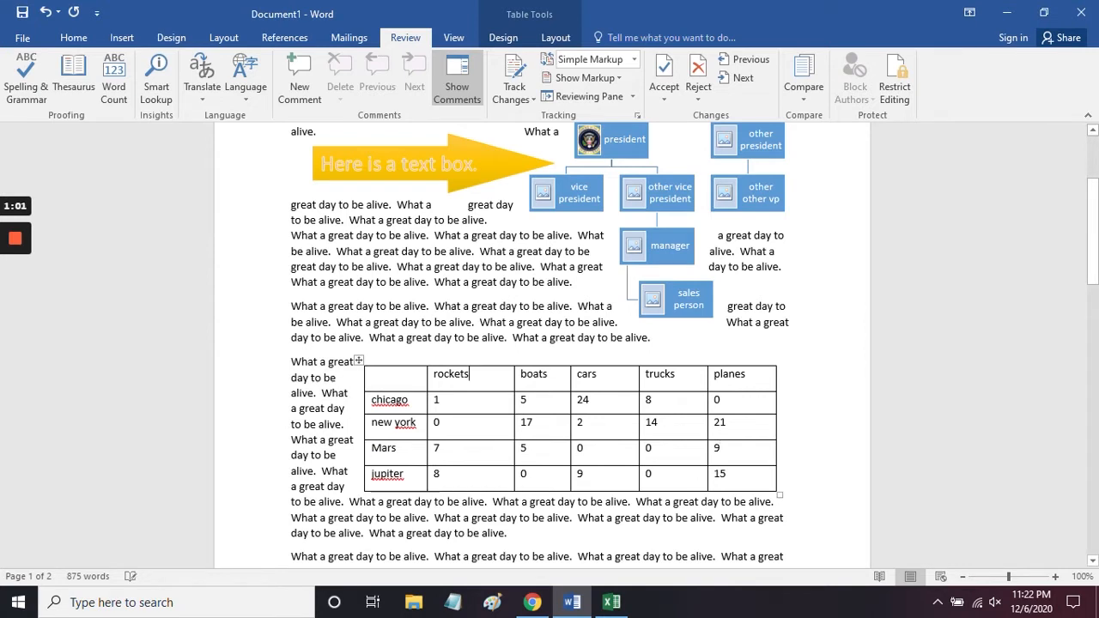
Step: Select the "rockets" heading and search Bing's online pictures for "rocket"
{"action": "double_click", "coordinate": [450, 374]}
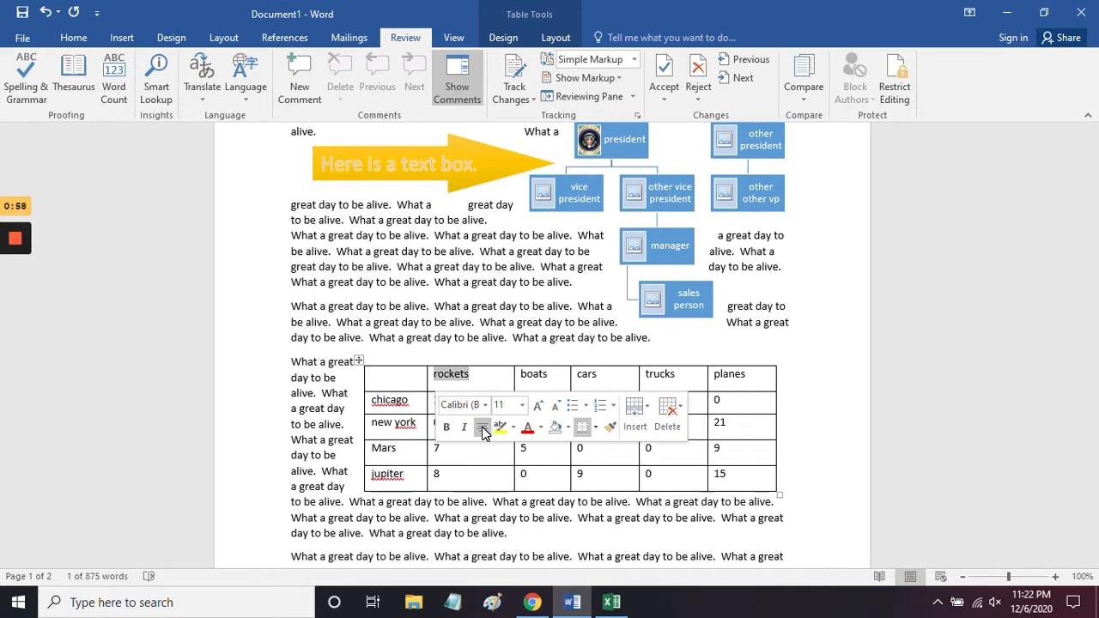
{"action": "left_click", "coordinate": [122, 39]}
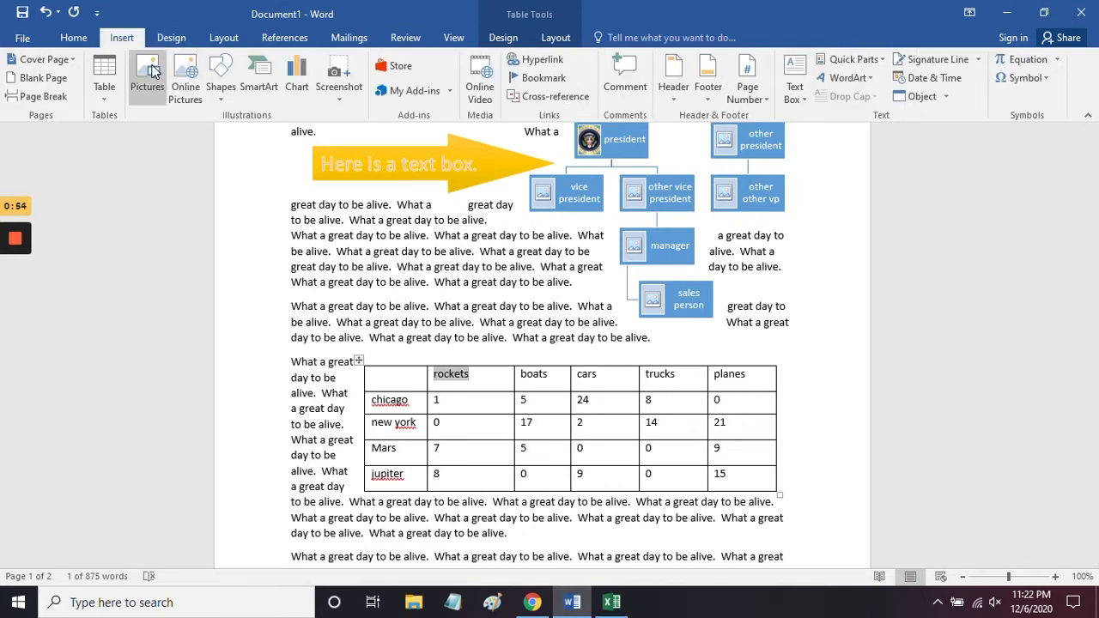
{"action": "left_click", "coordinate": [187, 73]}
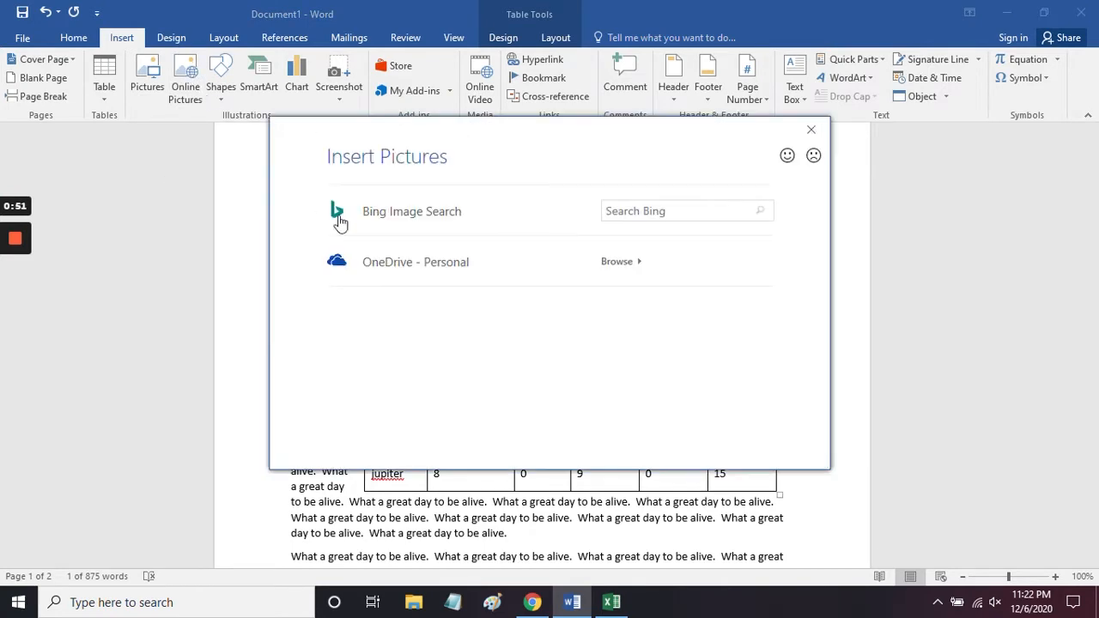
{"action": "left_click", "coordinate": [737, 216]}
{"action": "type", "text": "ro"}
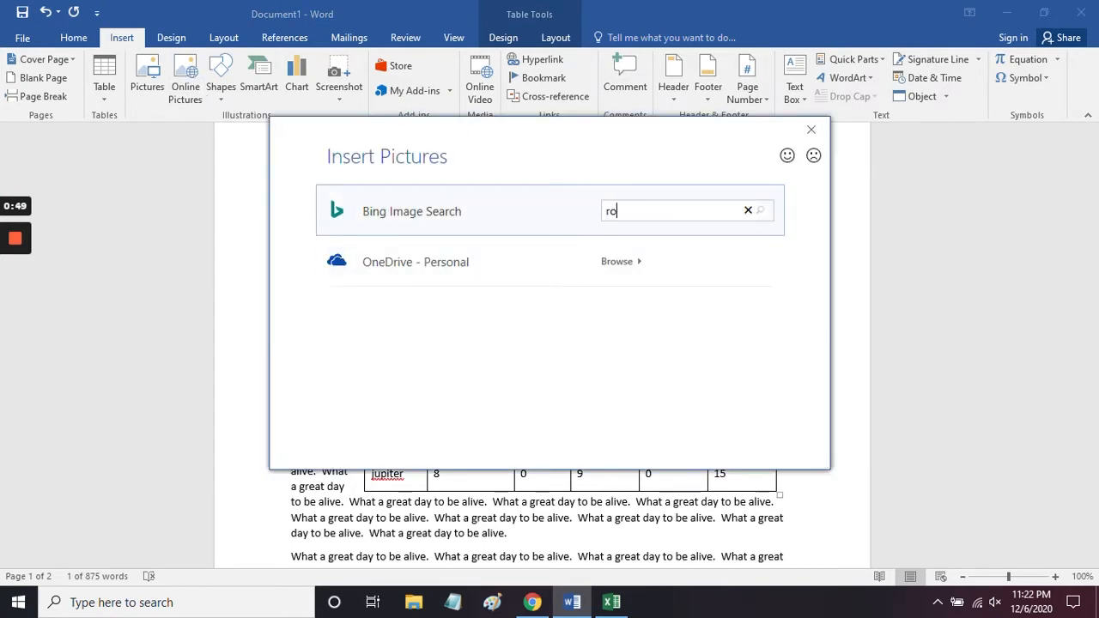
{"action": "type", "text": "cket"}
{"action": "key", "text": "Return"}
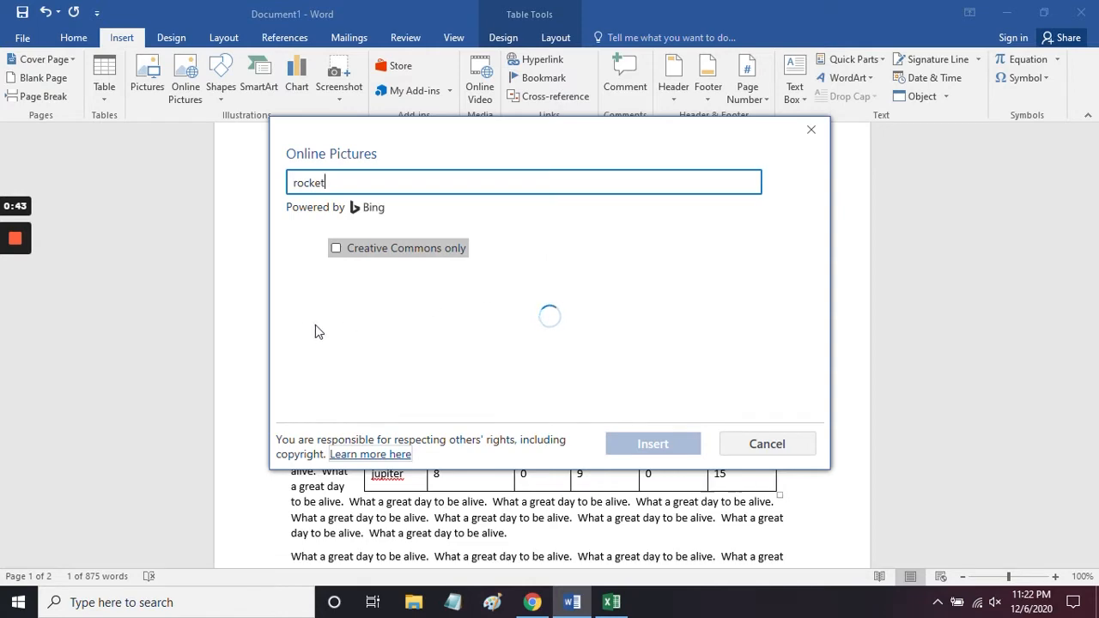
Step: Insert the gray cartoon rocket picture in place of the "rockets" heading and check how the table fits around it
{"action": "left_click", "coordinate": [359, 335]}
{"action": "left_click", "coordinate": [644, 444]}
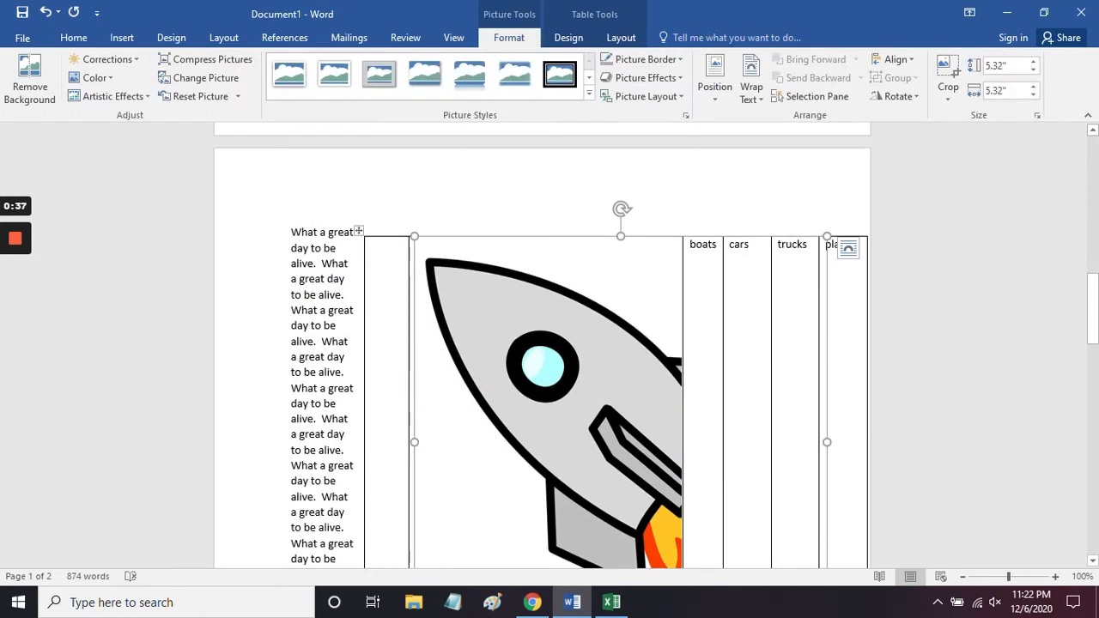
{"action": "scroll", "coordinate": [550, 343], "scroll_direction": "down", "scroll_amount": 8}
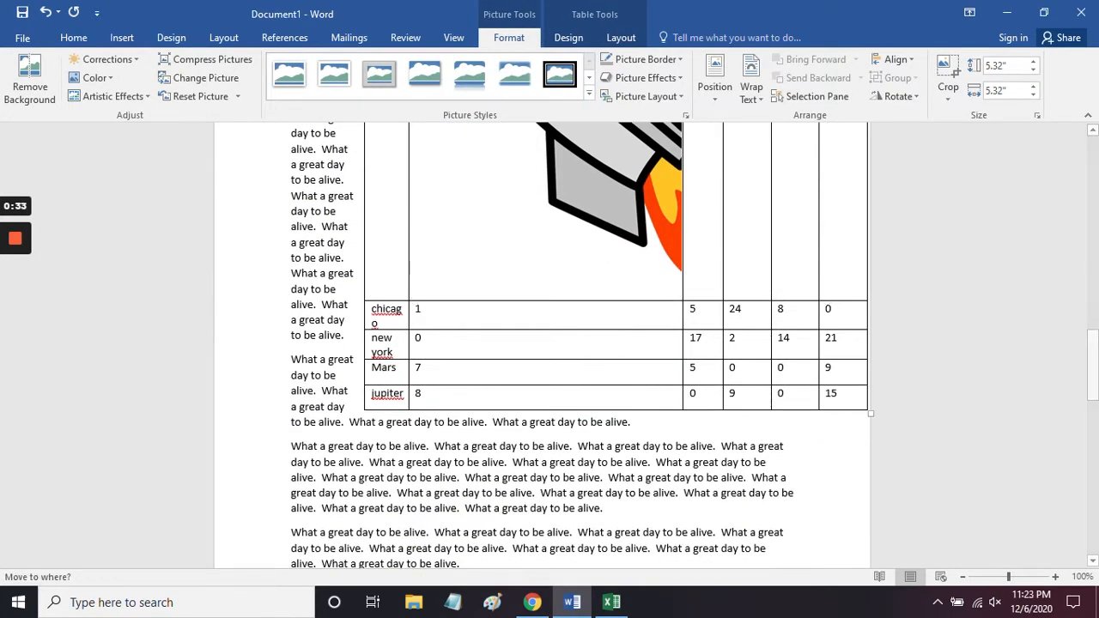
{"action": "scroll", "coordinate": [549, 343], "scroll_direction": "up", "scroll_amount": 3}
{"action": "scroll", "coordinate": [615, 343], "scroll_direction": "up", "scroll_amount": 2}
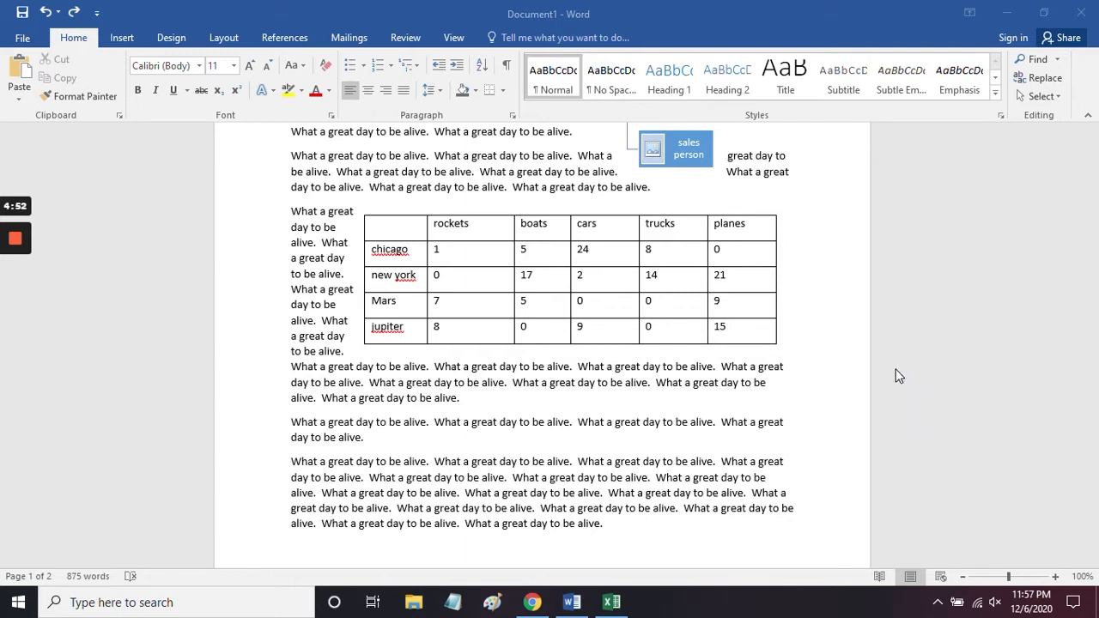
Step: Apply the orange Grid Table 4 - Accent 2 style to the table
{"action": "left_click", "coordinate": [417, 230]}
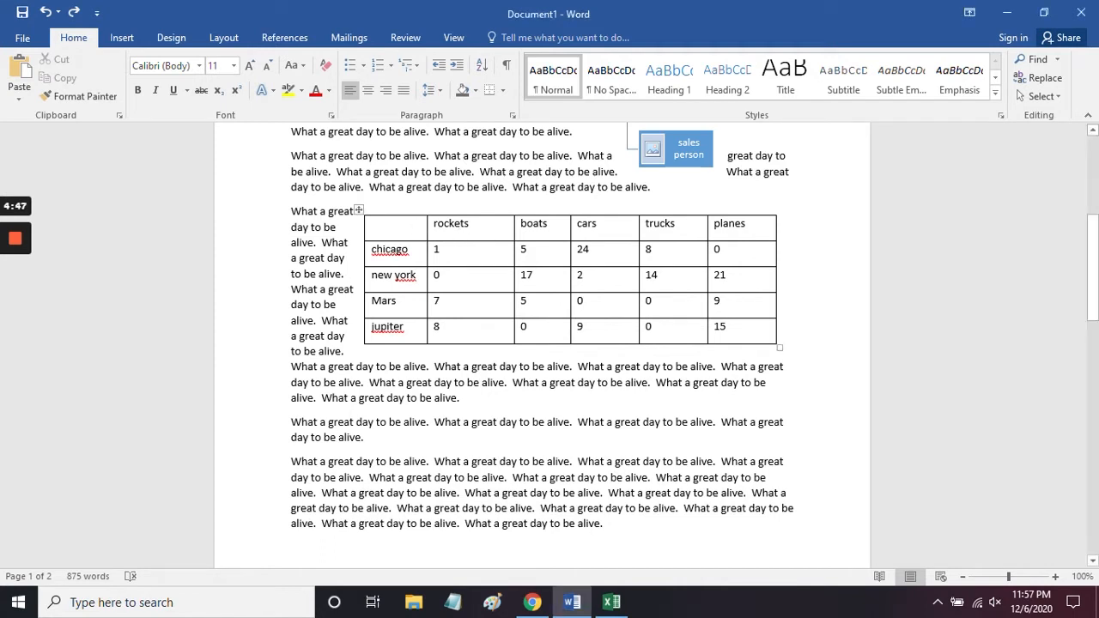
{"action": "left_click", "coordinate": [449, 224]}
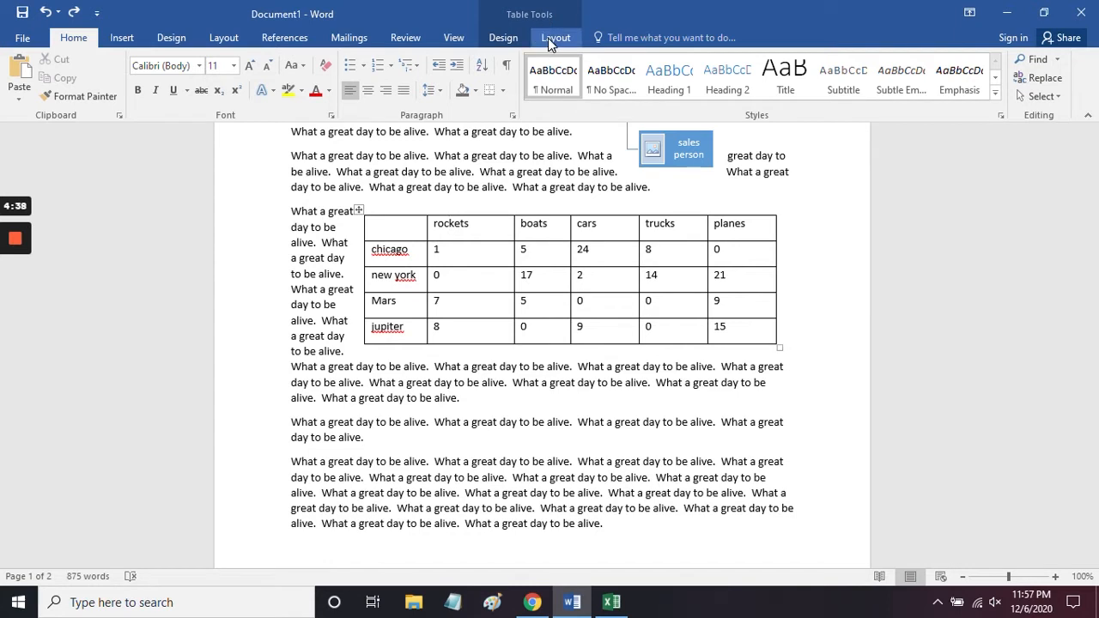
{"action": "left_click", "coordinate": [502, 38]}
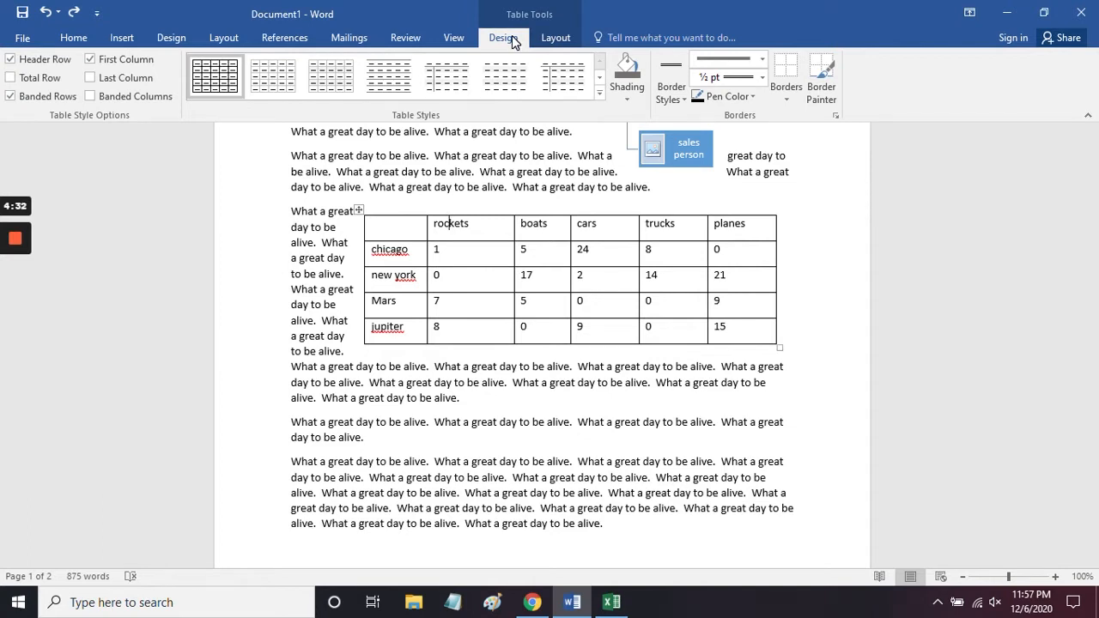
{"action": "left_click", "coordinate": [600, 100]}
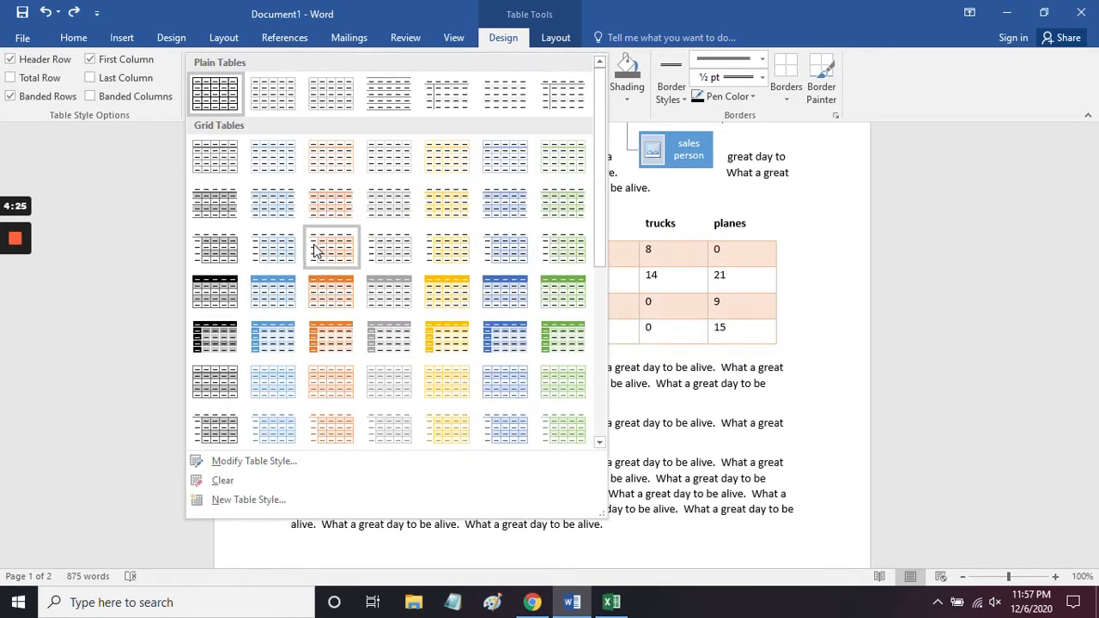
{"action": "left_click", "coordinate": [327, 286]}
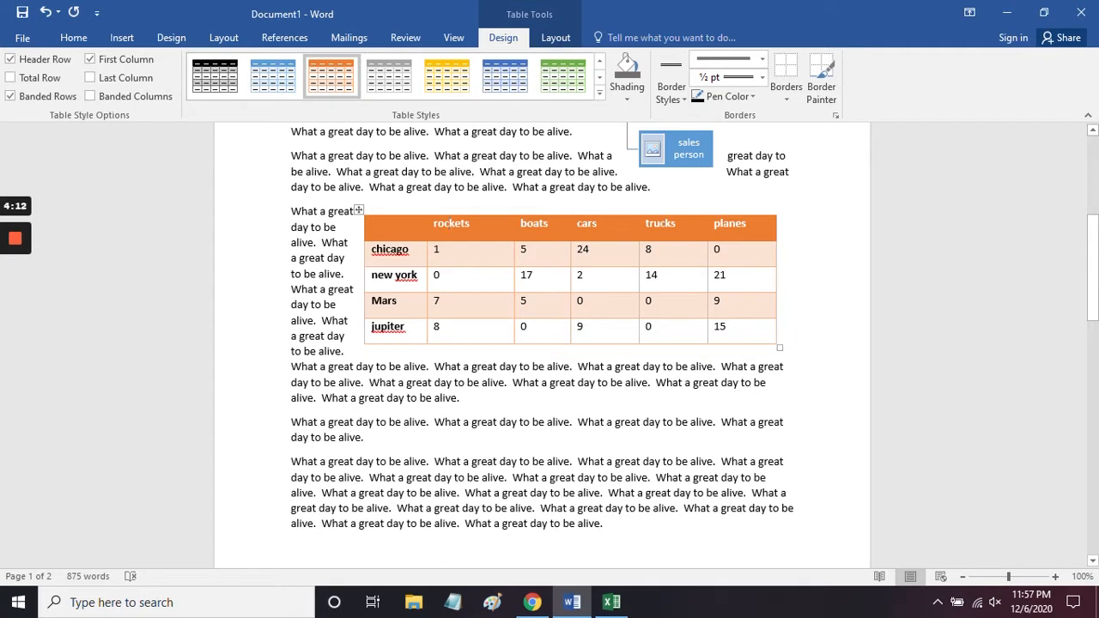
Step: Turn on the banded columns, last column and total row options, turn off first column, and try toggling header row and banded rows
{"action": "left_click", "coordinate": [90, 96]}
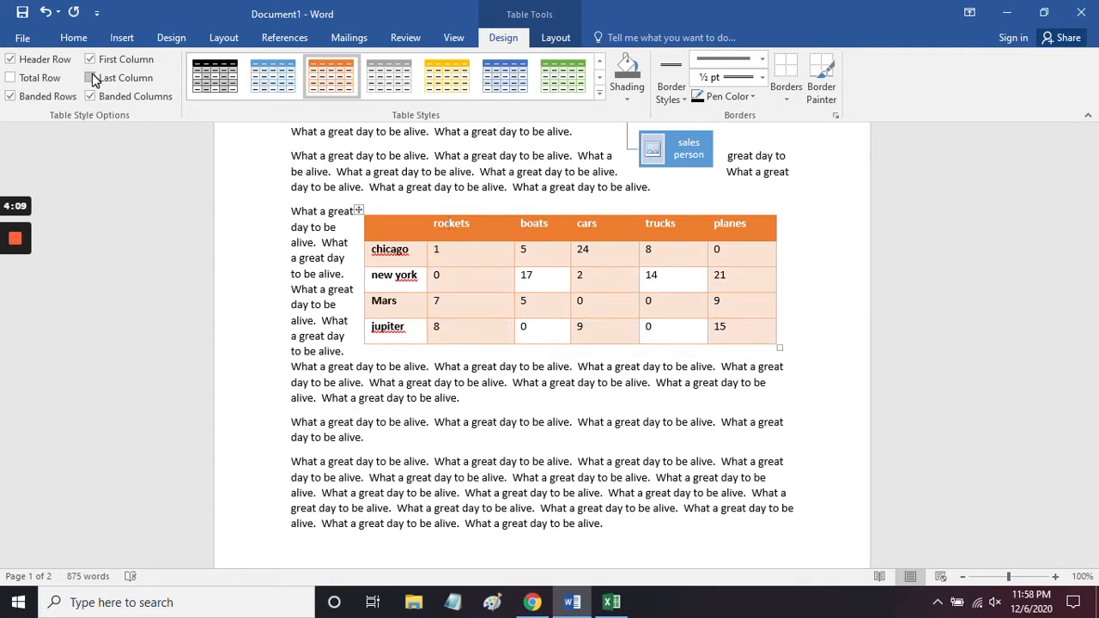
{"action": "left_click", "coordinate": [91, 77]}
{"action": "left_click", "coordinate": [90, 59]}
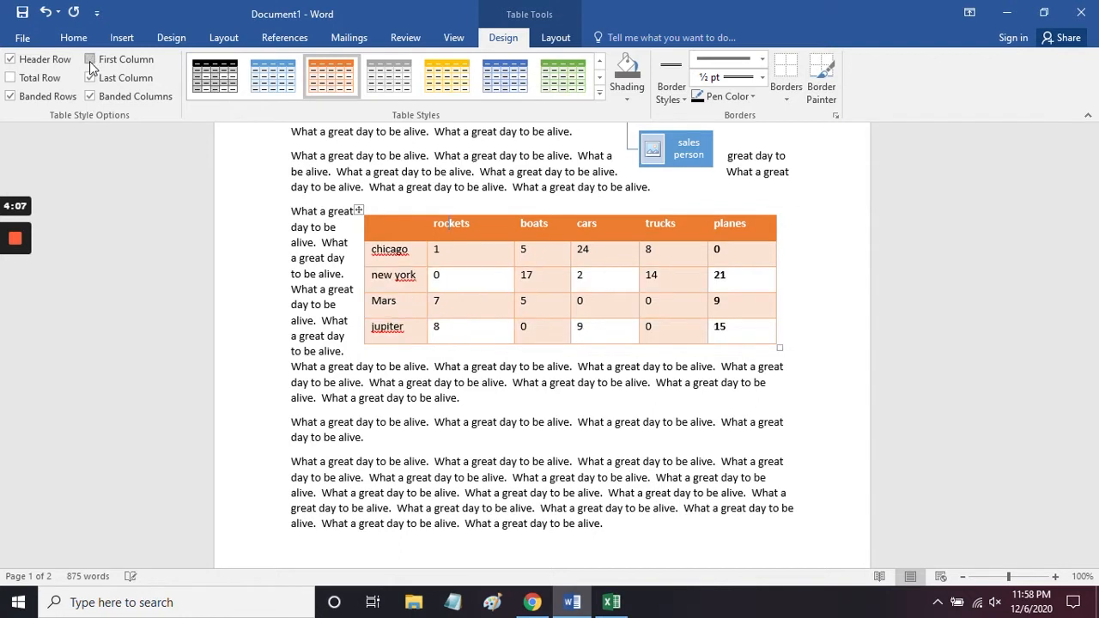
{"action": "left_click", "coordinate": [9, 59]}
{"action": "left_click", "coordinate": [10, 97]}
{"action": "left_click", "coordinate": [11, 96]}
{"action": "left_click", "coordinate": [10, 78]}
{"action": "left_click", "coordinate": [10, 59]}
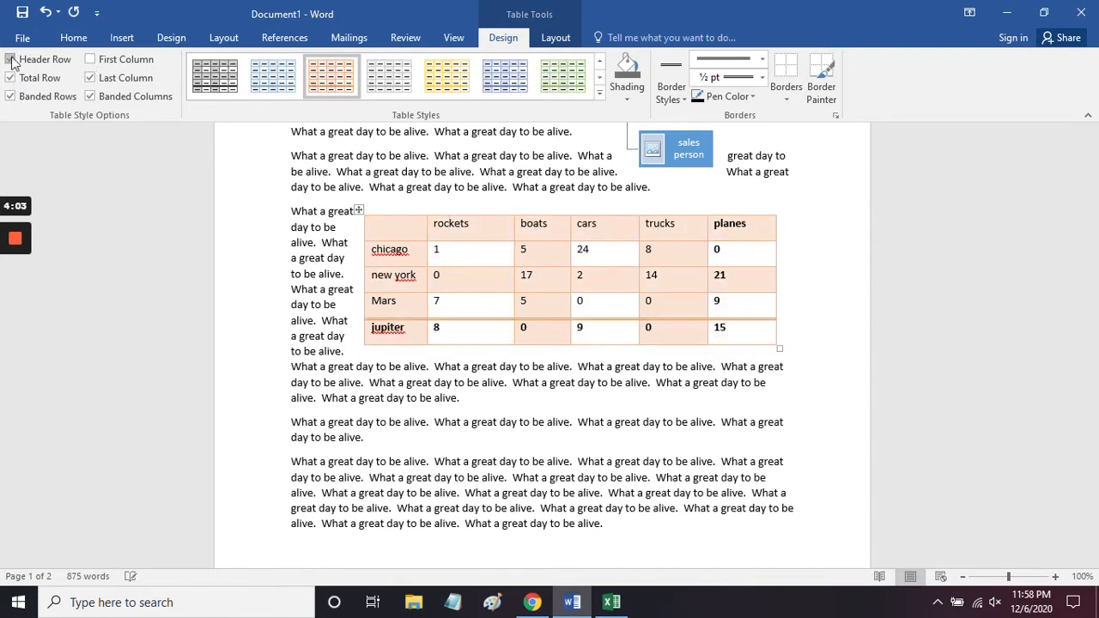
Step: Turn off the header row, total row, banded rows, banded columns and last column style options
{"action": "left_click", "coordinate": [10, 59]}
{"action": "left_click", "coordinate": [10, 77]}
{"action": "left_click", "coordinate": [11, 96]}
{"action": "left_click", "coordinate": [89, 97]}
{"action": "left_click", "coordinate": [89, 77]}
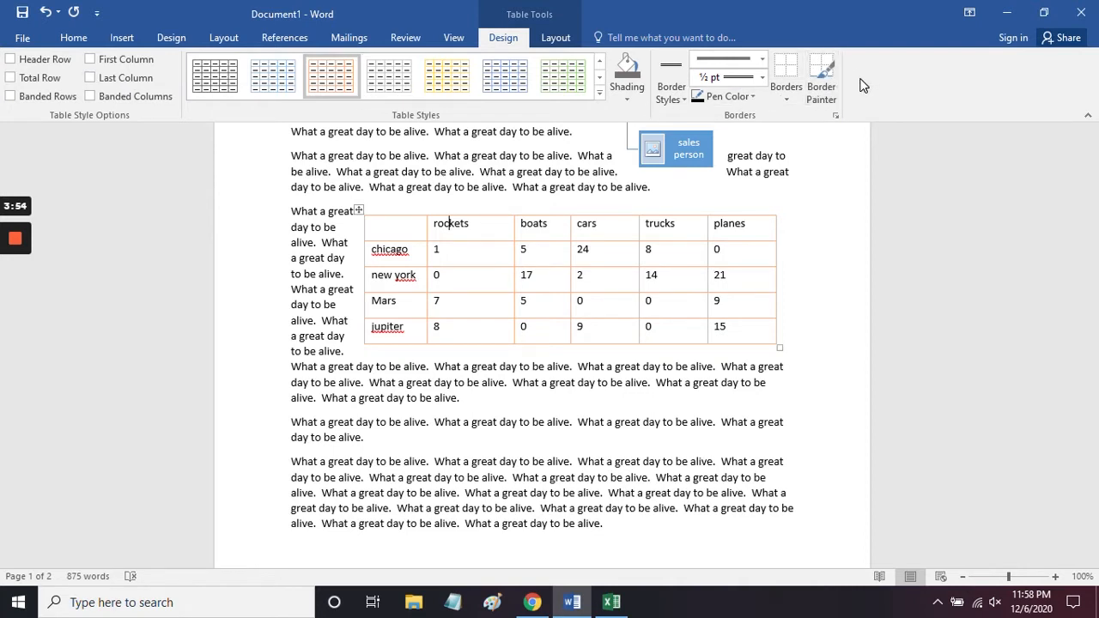
Step: Shade the chicago cars cell gray, and reshade all four cars values from chicago to jupiter dark orange
{"action": "left_click", "coordinate": [625, 99]}
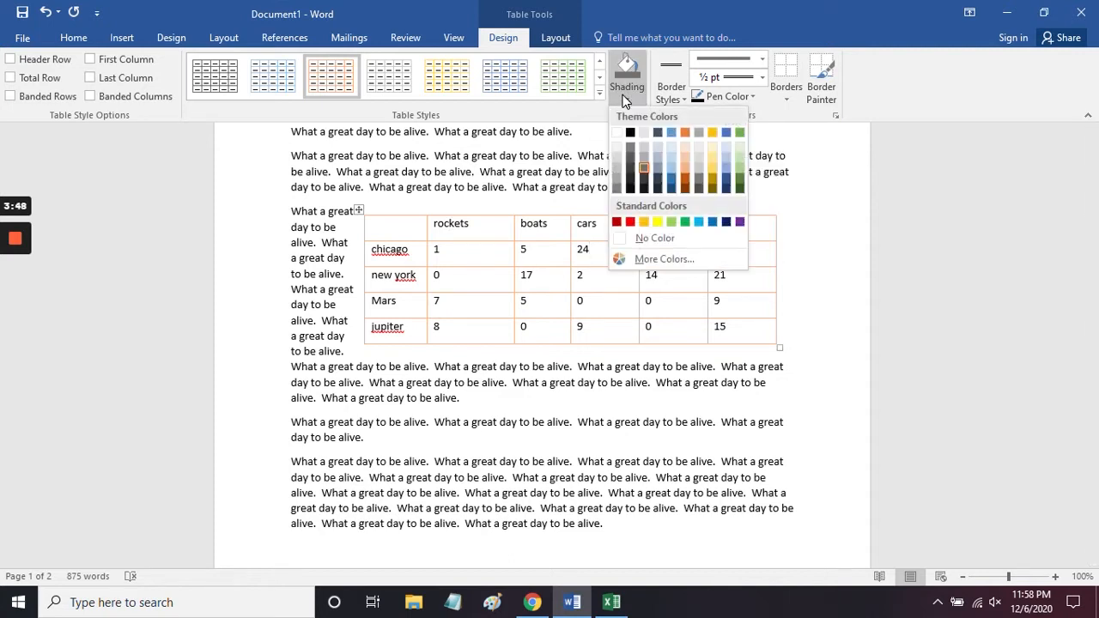
{"action": "left_click", "coordinate": [697, 166]}
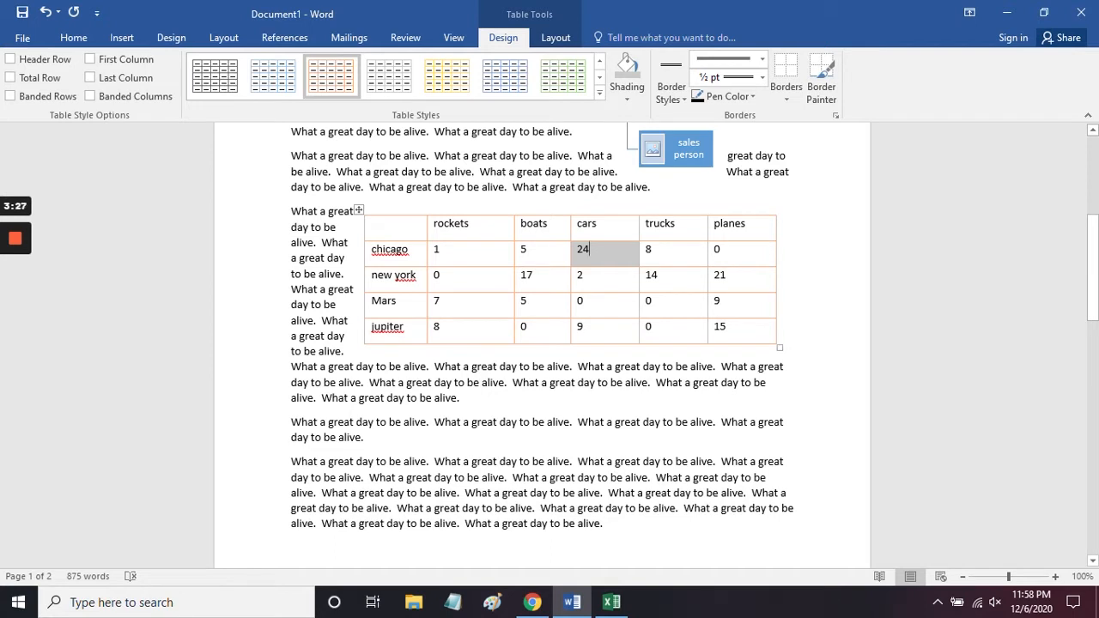
{"action": "key", "text": "shift+Down"}
{"action": "key", "text": "shift+Down"}
{"action": "key", "text": "shift+Down"}
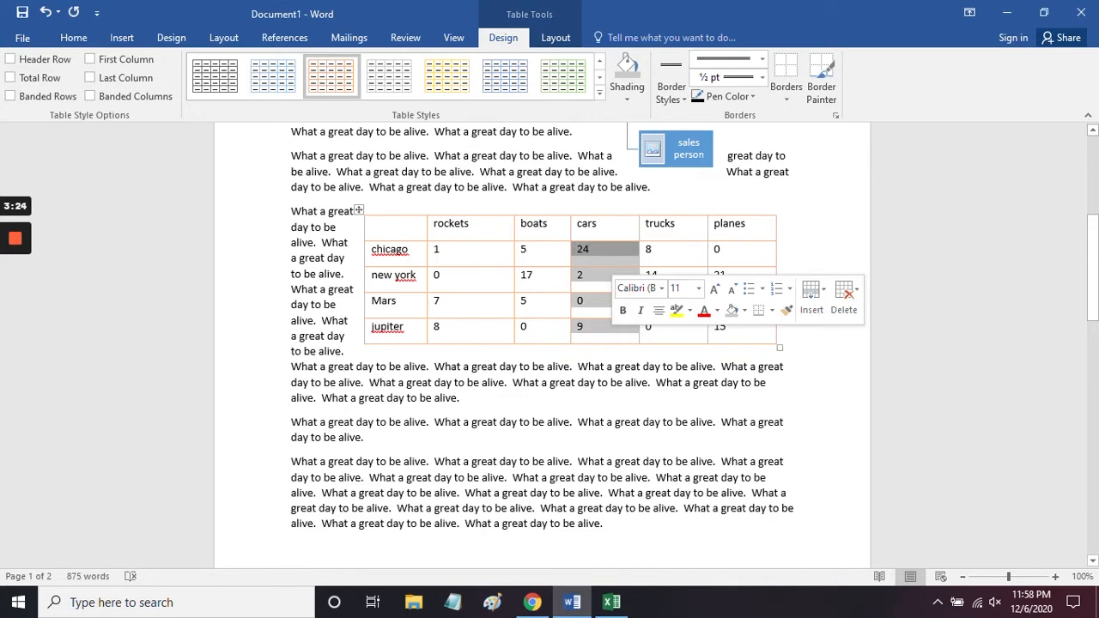
{"action": "left_click", "coordinate": [629, 101]}
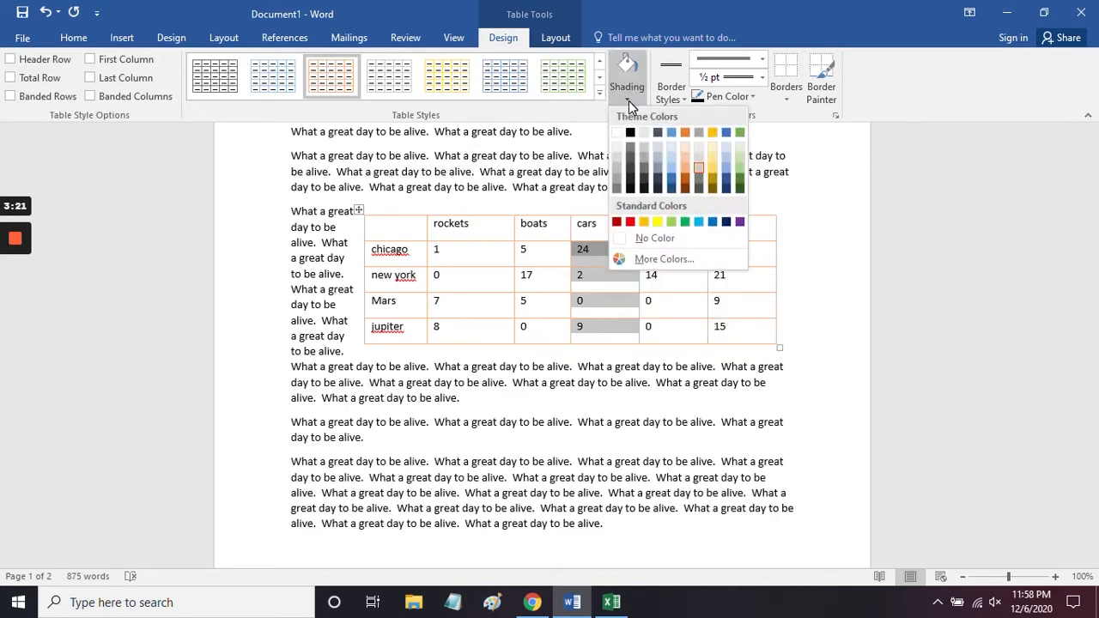
{"action": "left_click", "coordinate": [685, 178]}
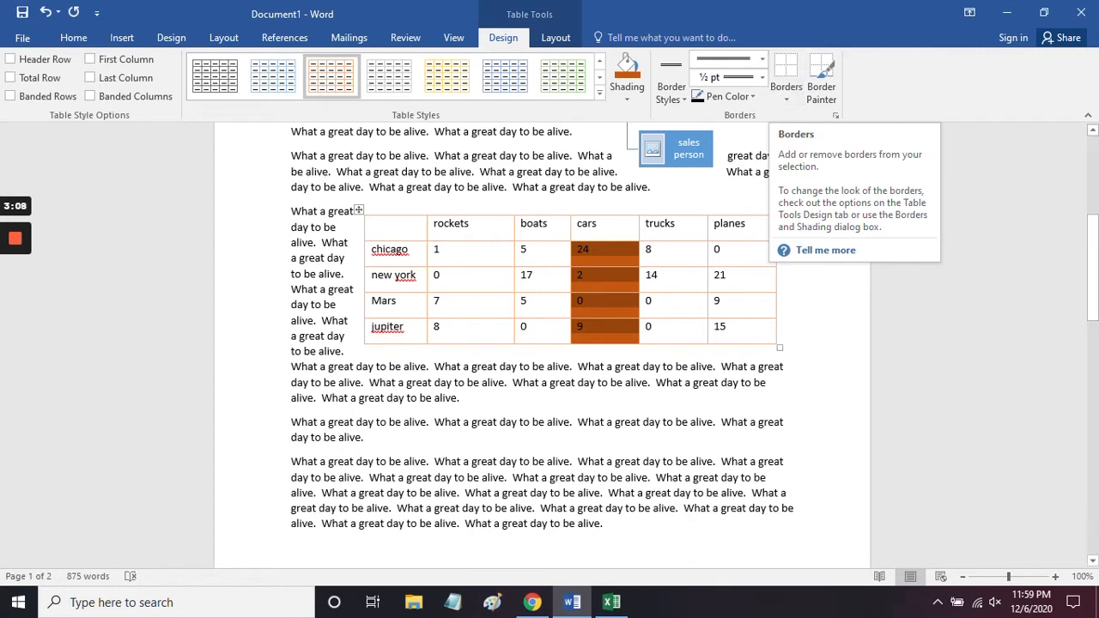
Step: Remove all borders from the whole table, and apply the plain black grid table style to it
{"action": "left_click", "coordinate": [382, 225]}
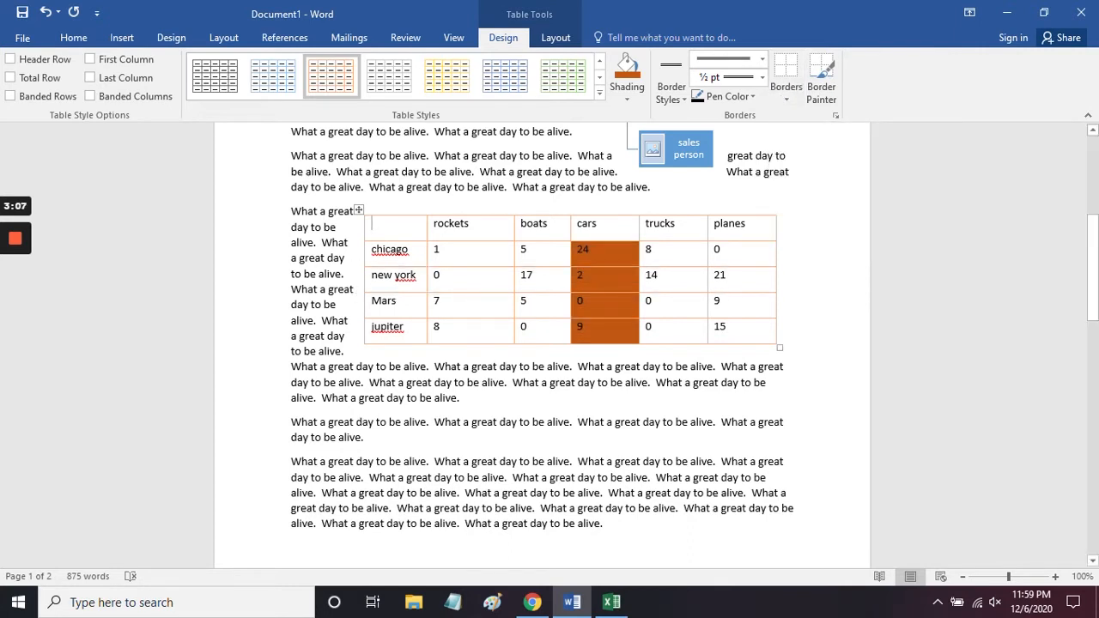
{"action": "left_click_drag", "start_coordinate": [371, 225], "coordinate": [761, 326]}
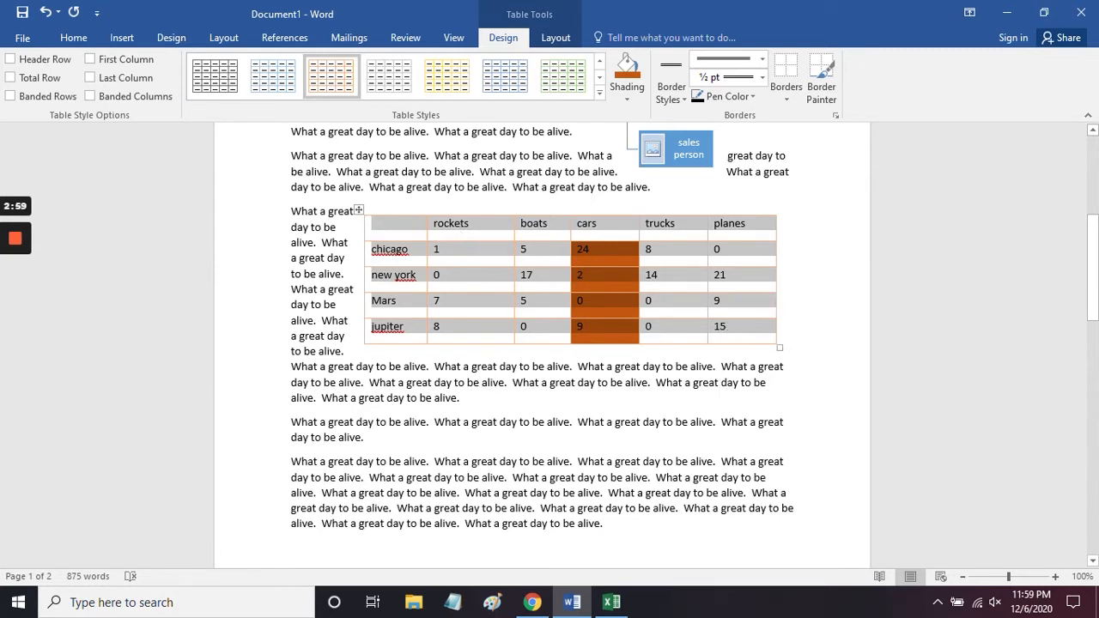
{"action": "left_click", "coordinate": [794, 98]}
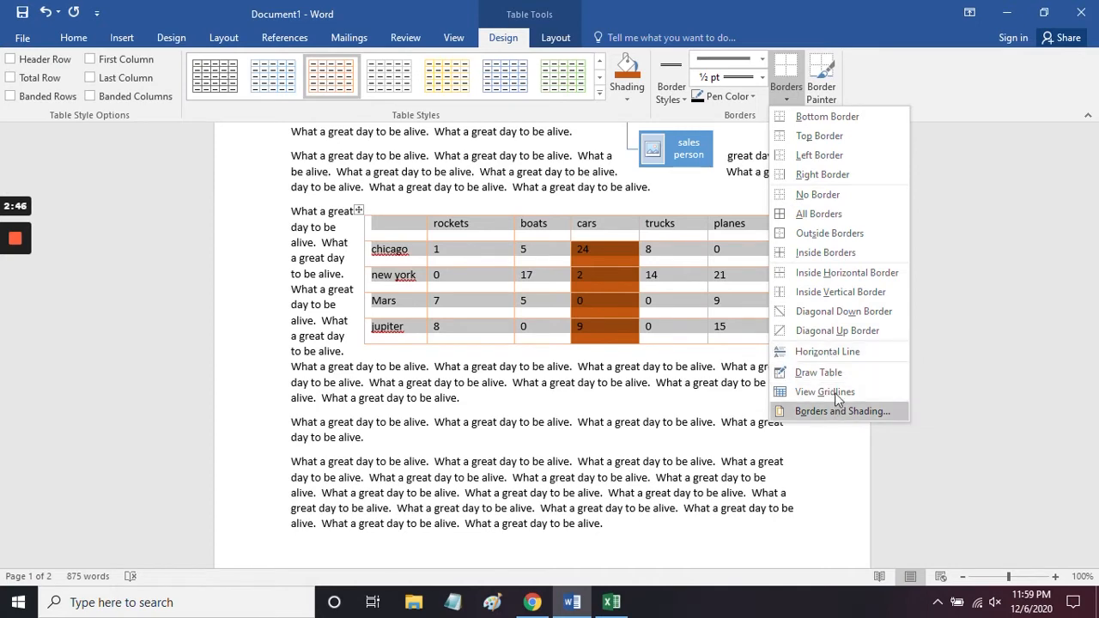
{"action": "left_click", "coordinate": [817, 194]}
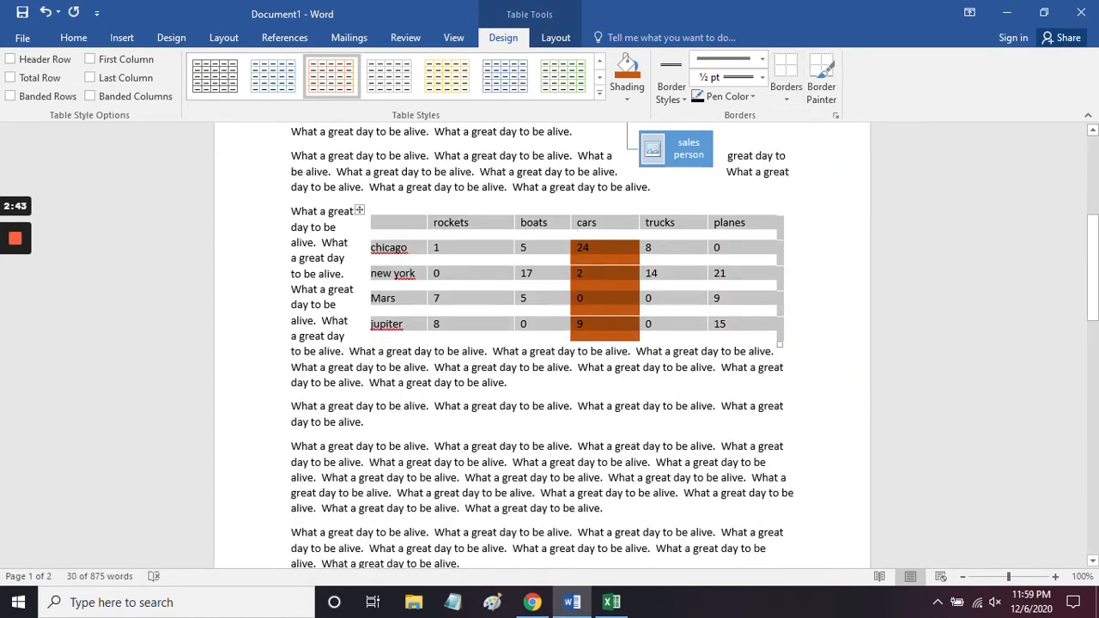
{"action": "left_click", "coordinate": [355, 291]}
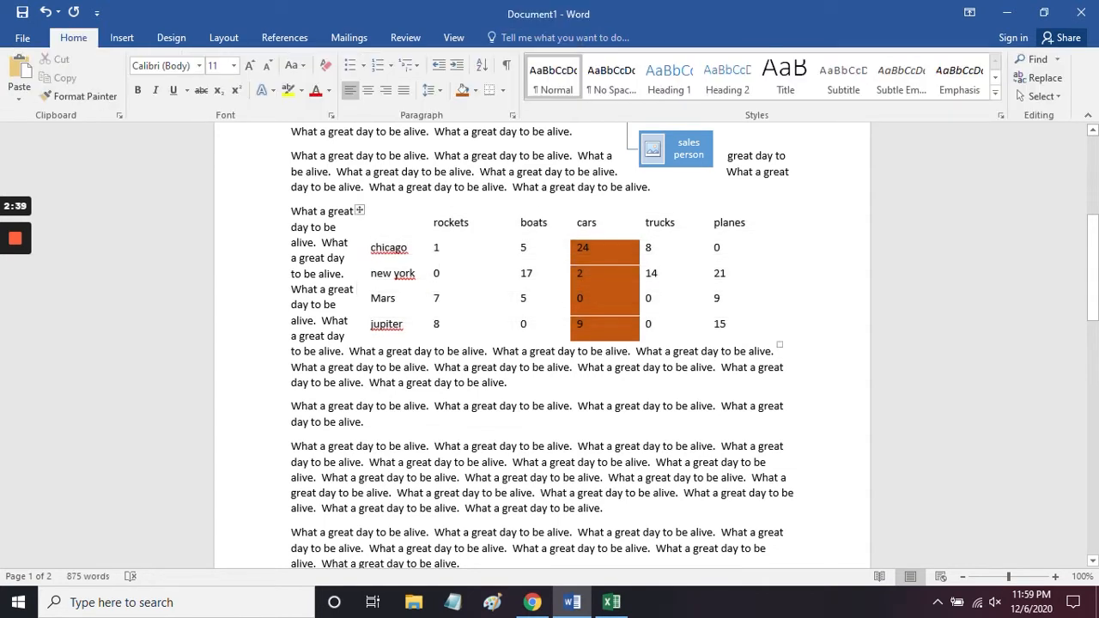
{"action": "left_click", "coordinate": [391, 226]}
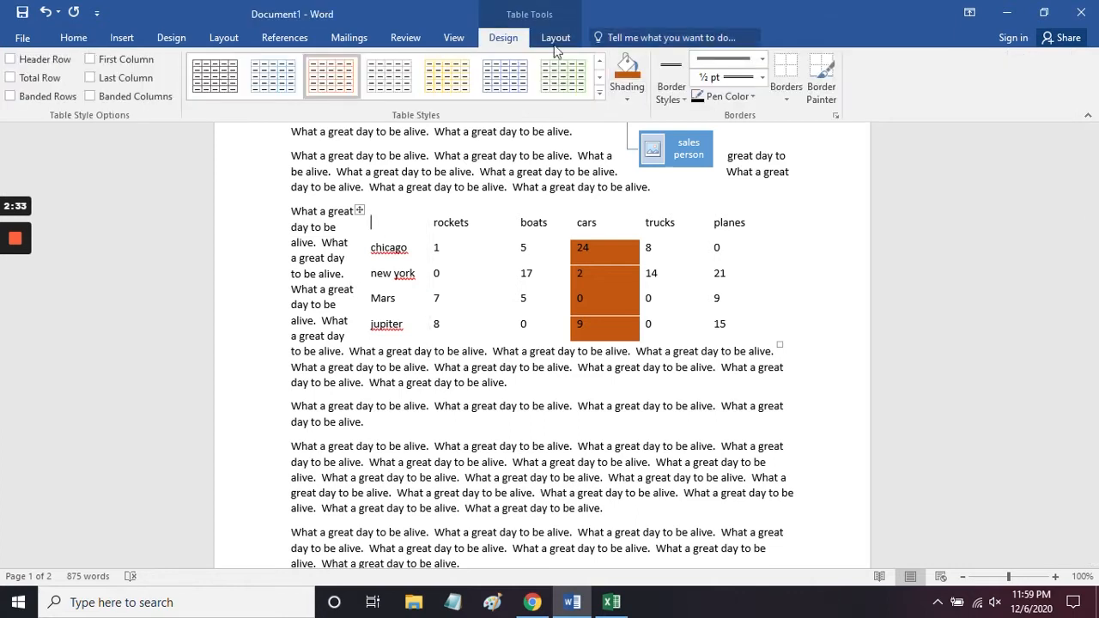
{"action": "left_click", "coordinate": [217, 75]}
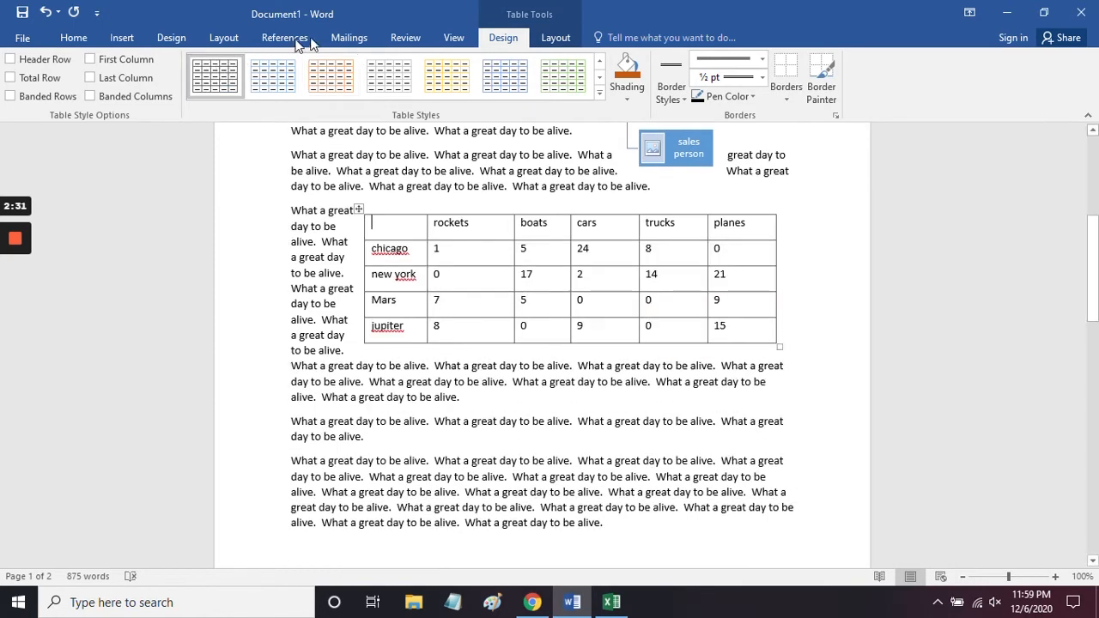
Step: Delete the rockets column and the new york row from the table
{"action": "left_click", "coordinate": [556, 38]}
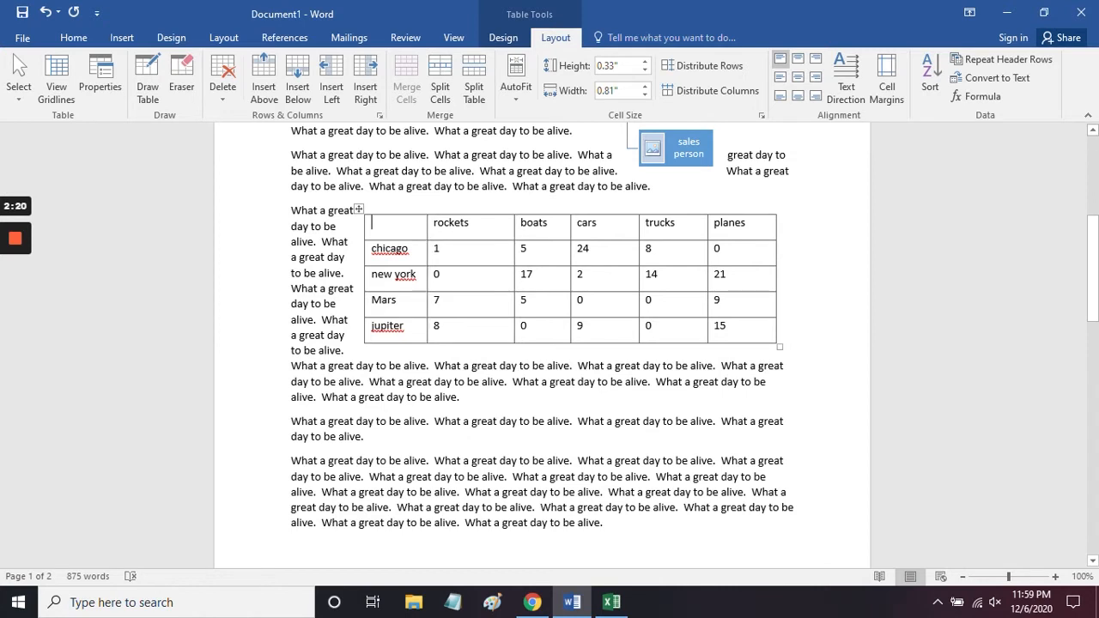
{"action": "left_click", "coordinate": [438, 223]}
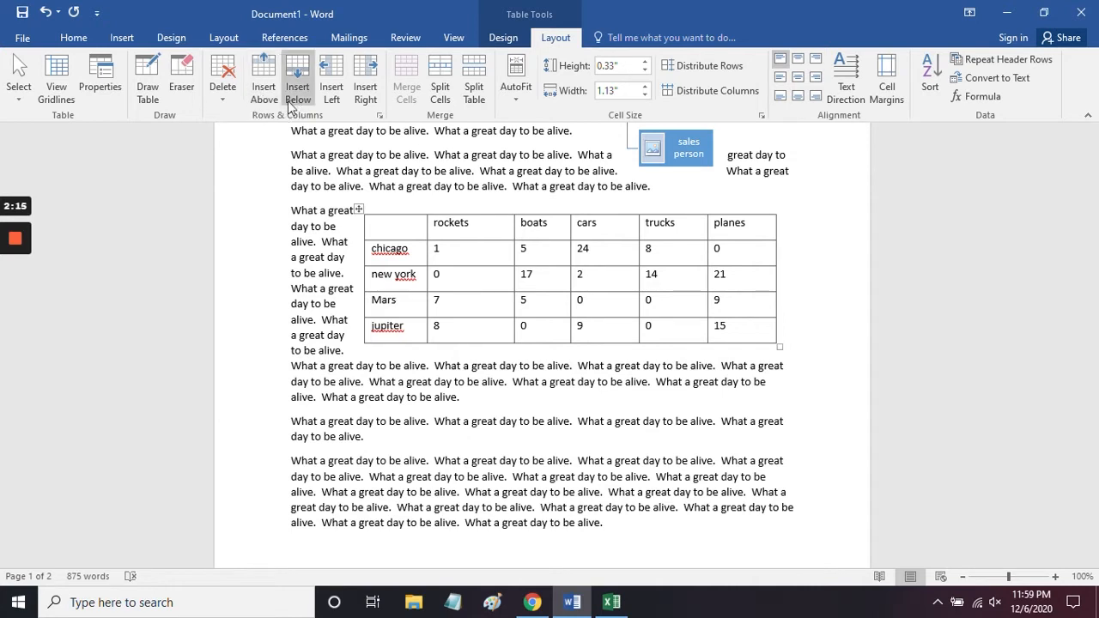
{"action": "left_click", "coordinate": [222, 96]}
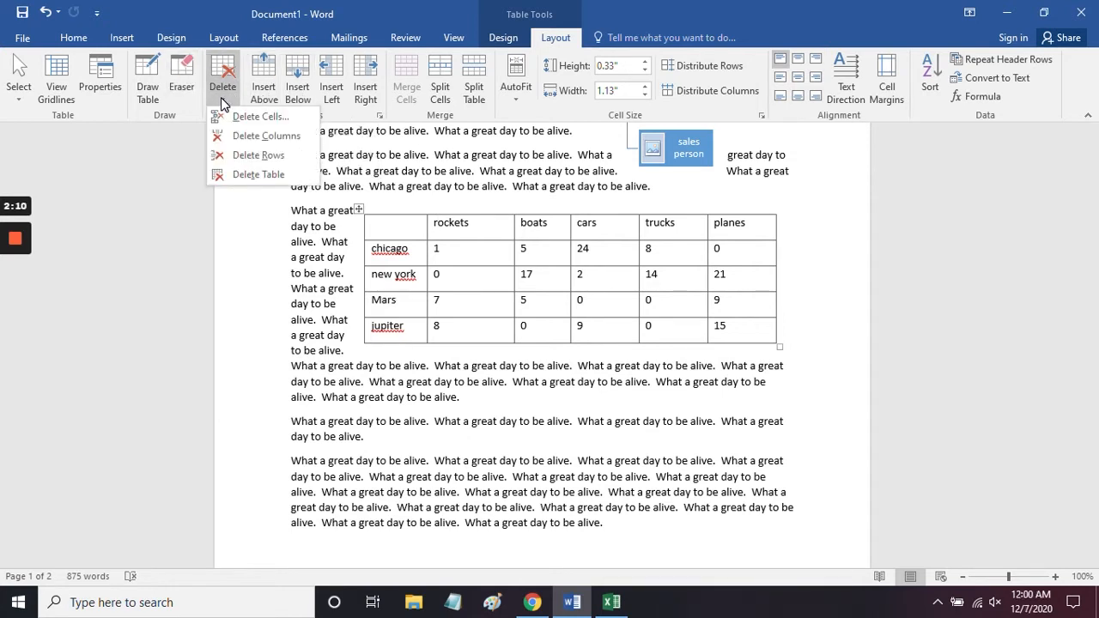
{"action": "left_click", "coordinate": [249, 138]}
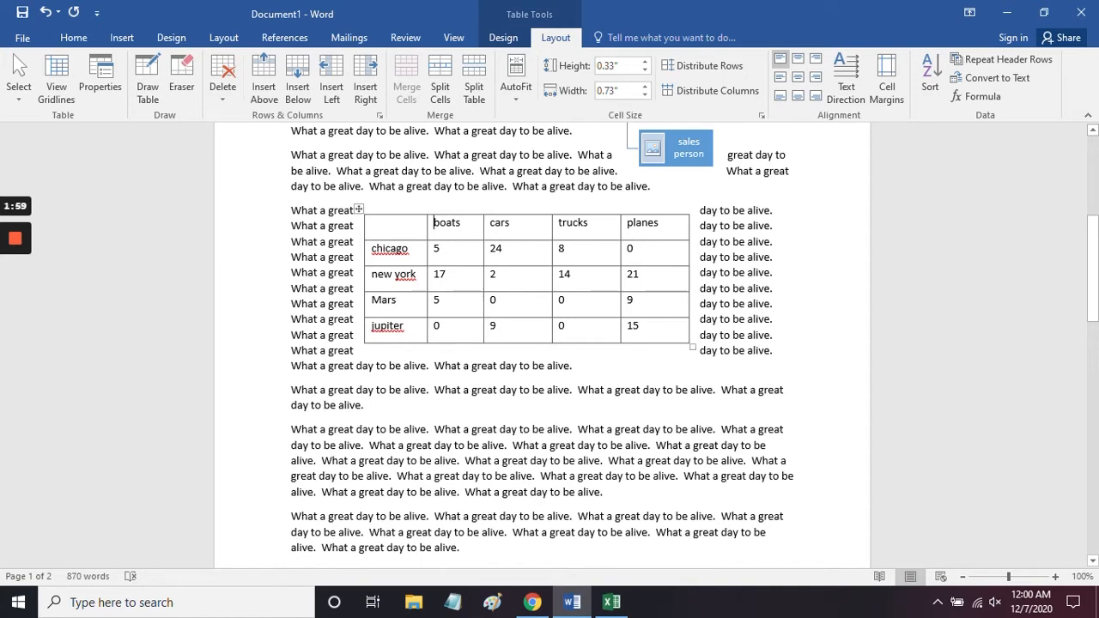
{"action": "left_click", "coordinate": [372, 274]}
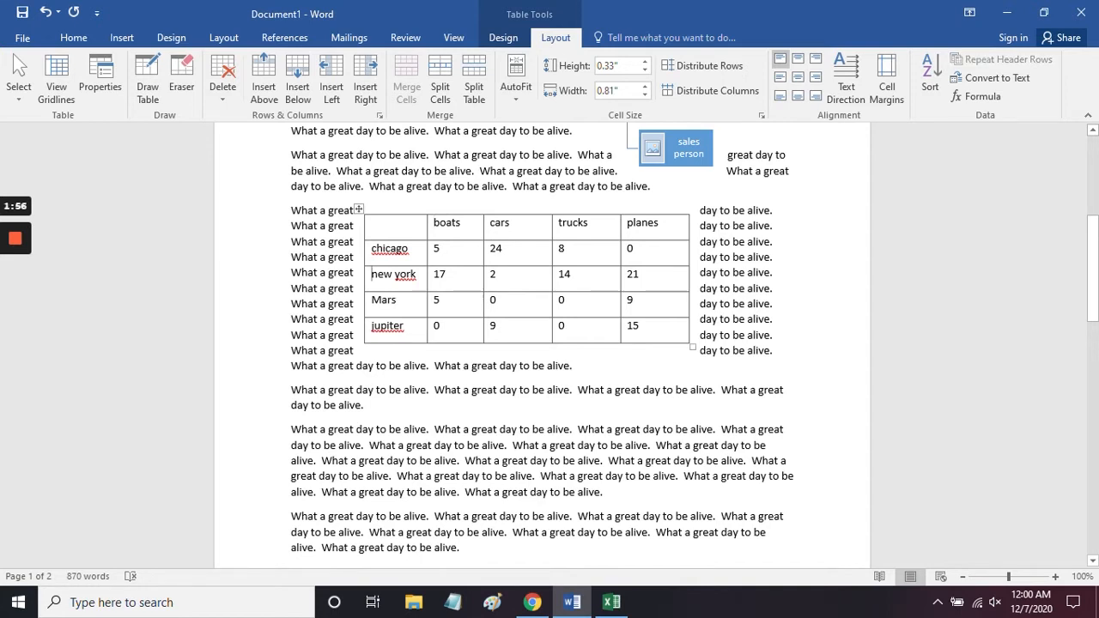
{"action": "left_click", "coordinate": [224, 99]}
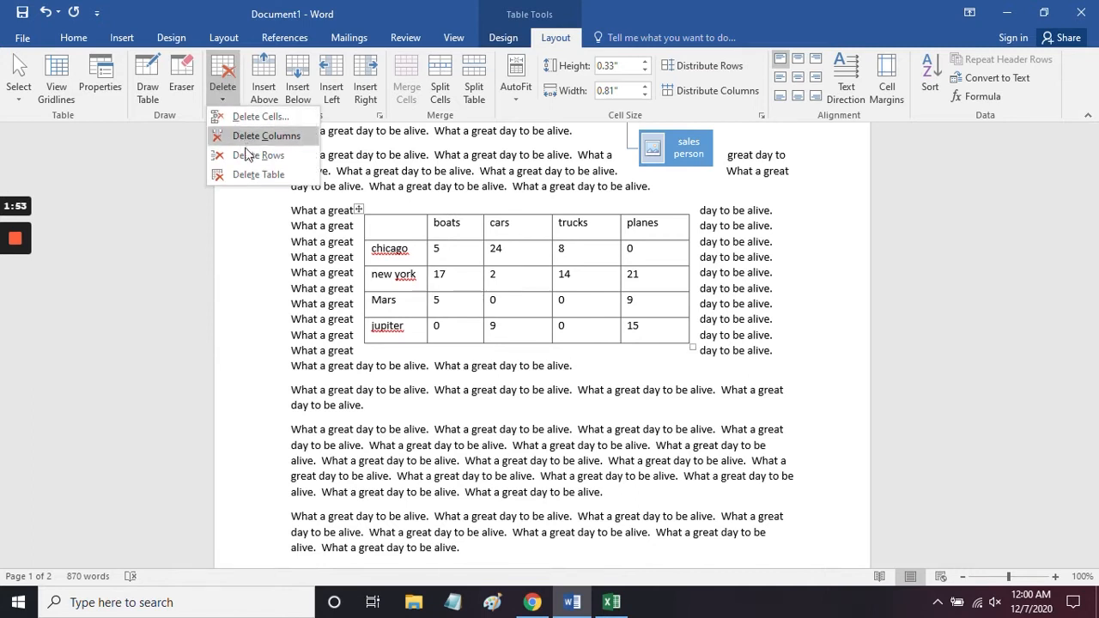
{"action": "left_click", "coordinate": [245, 158]}
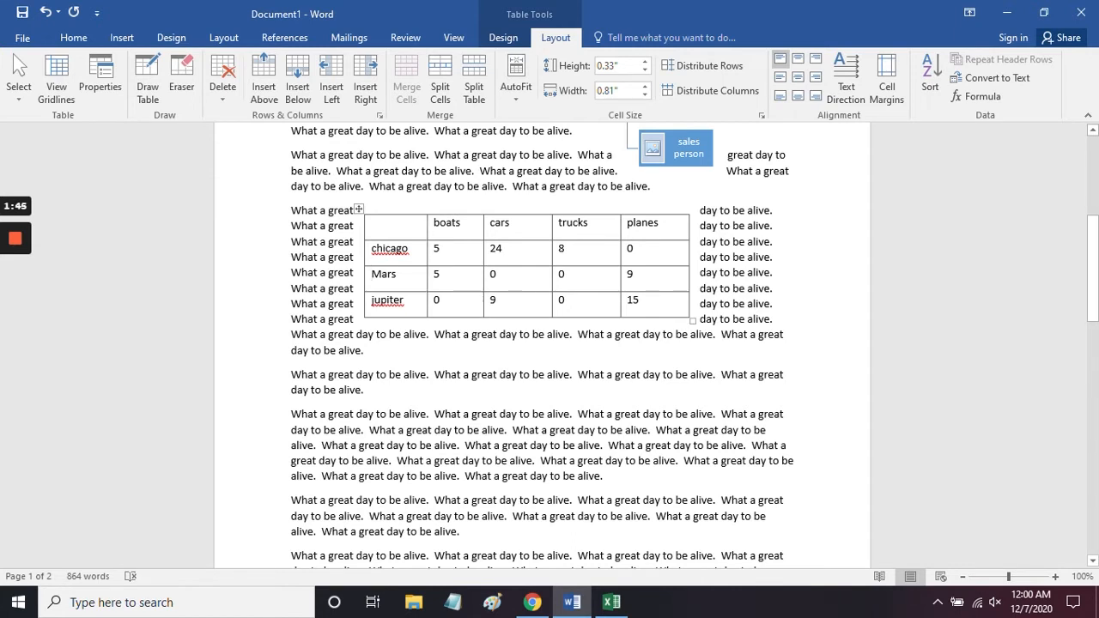
Step: Cut the whole boats column and paste it between the trucks and planes columns
{"action": "left_click_drag", "start_coordinate": [433, 222], "coordinate": [461, 305]}
{"action": "key", "text": "ctrl+c"}
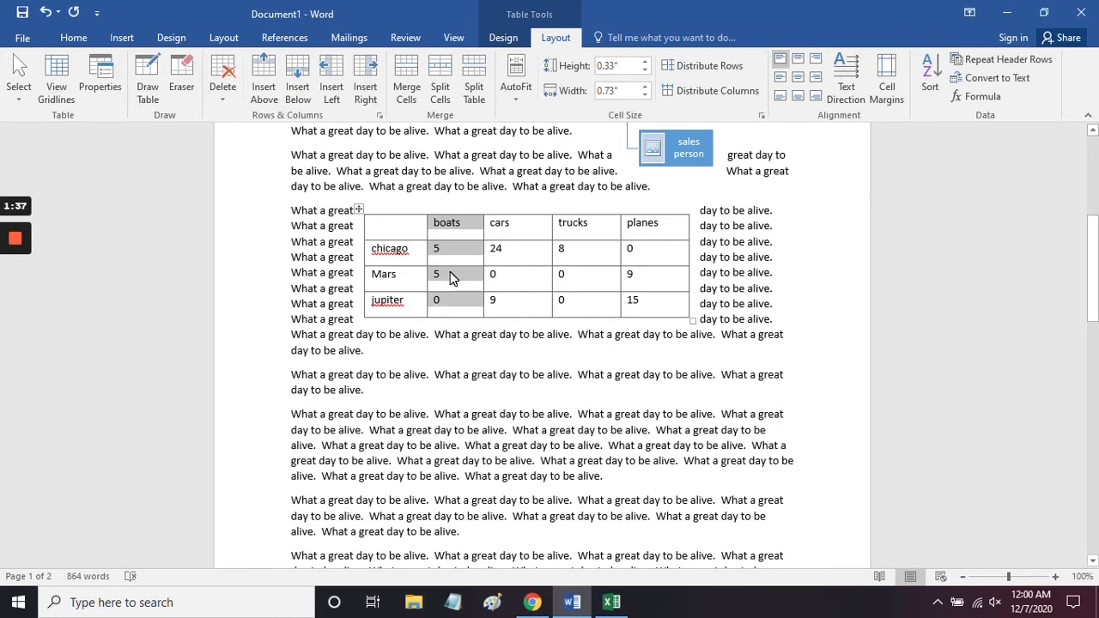
{"action": "key", "text": "BackSpace"}
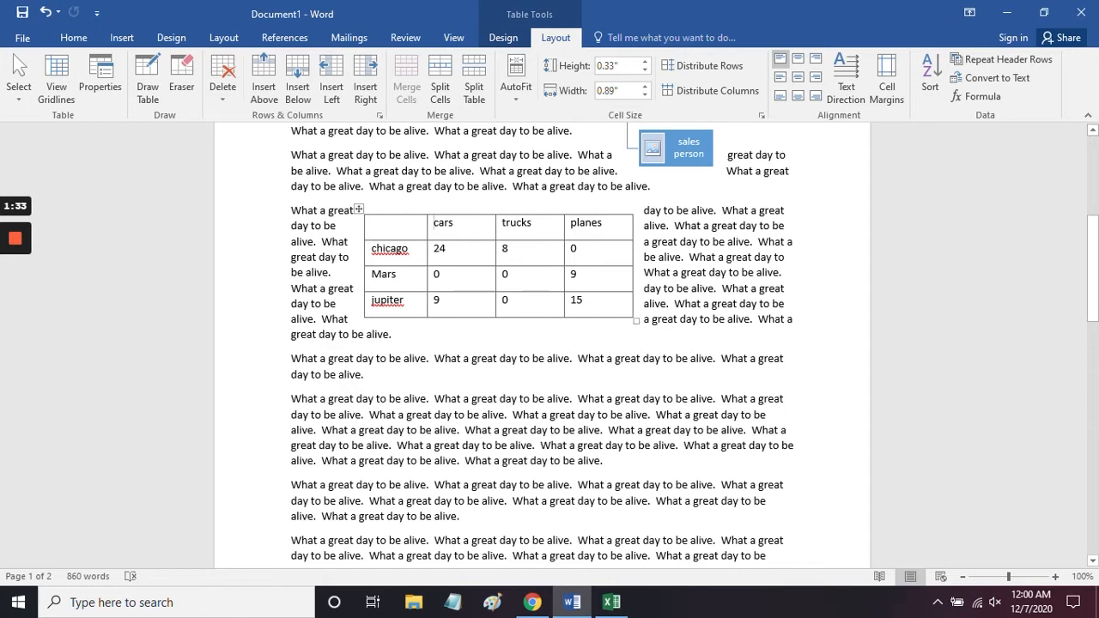
{"action": "left_click", "coordinate": [617, 213]}
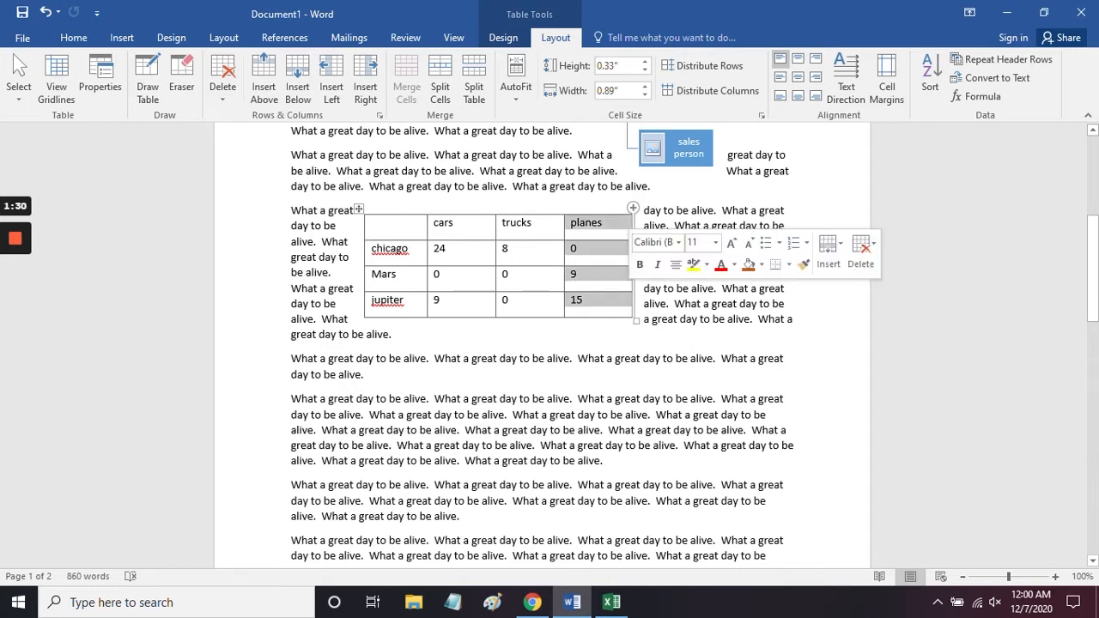
{"action": "left_click", "coordinate": [616, 221]}
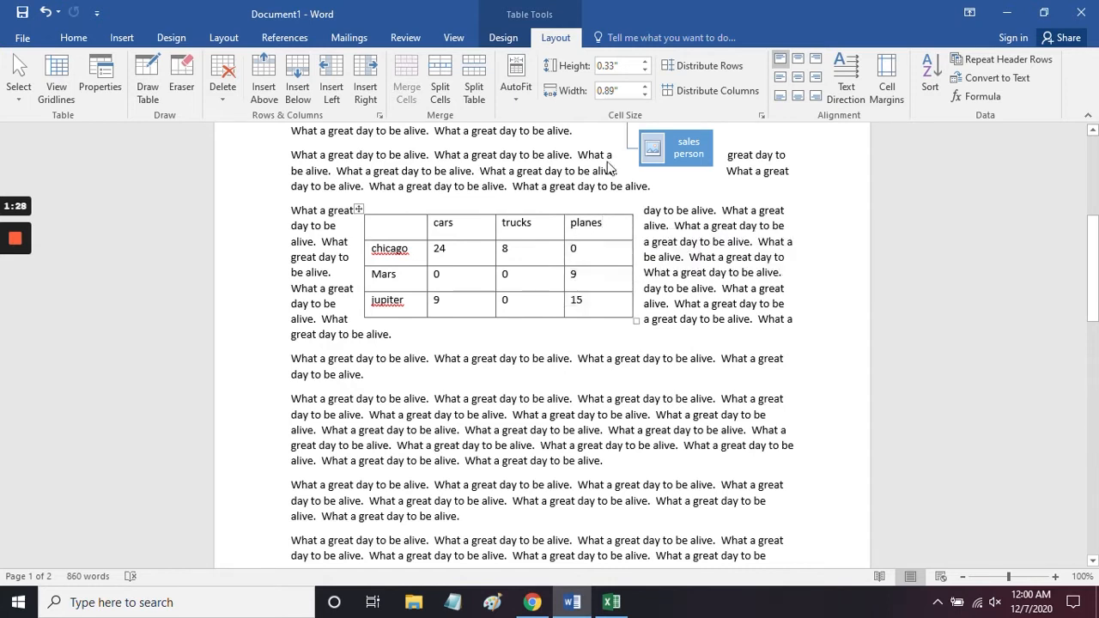
{"action": "key", "text": "ctrl+v"}
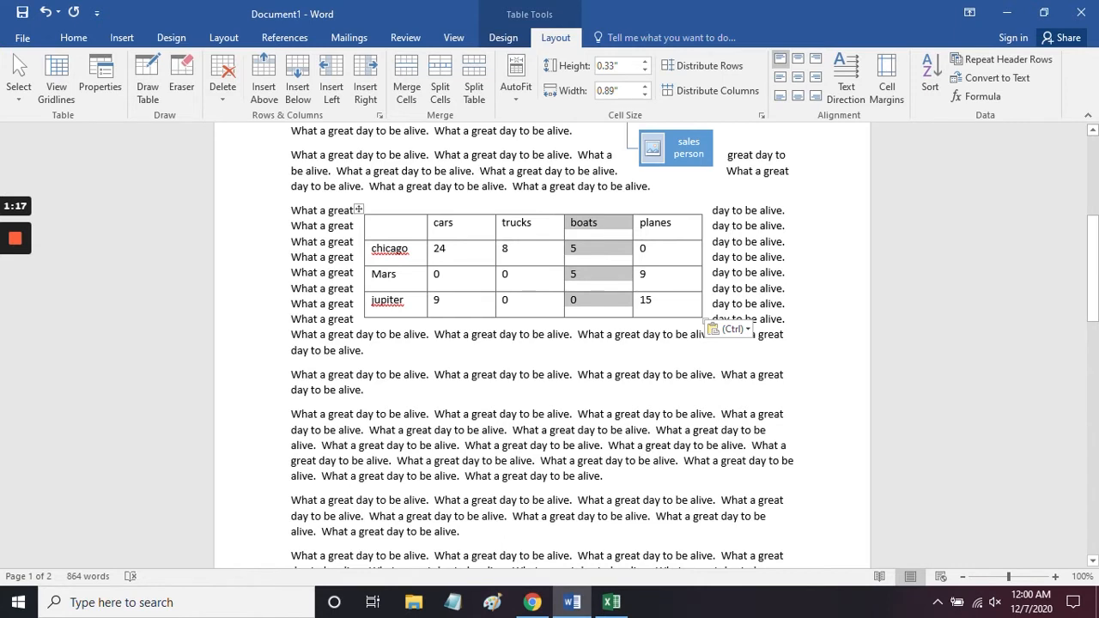
Step: Merge the cars and trucks header cells and the chicago values beneath them into one cell
{"action": "left_click", "coordinate": [515, 249]}
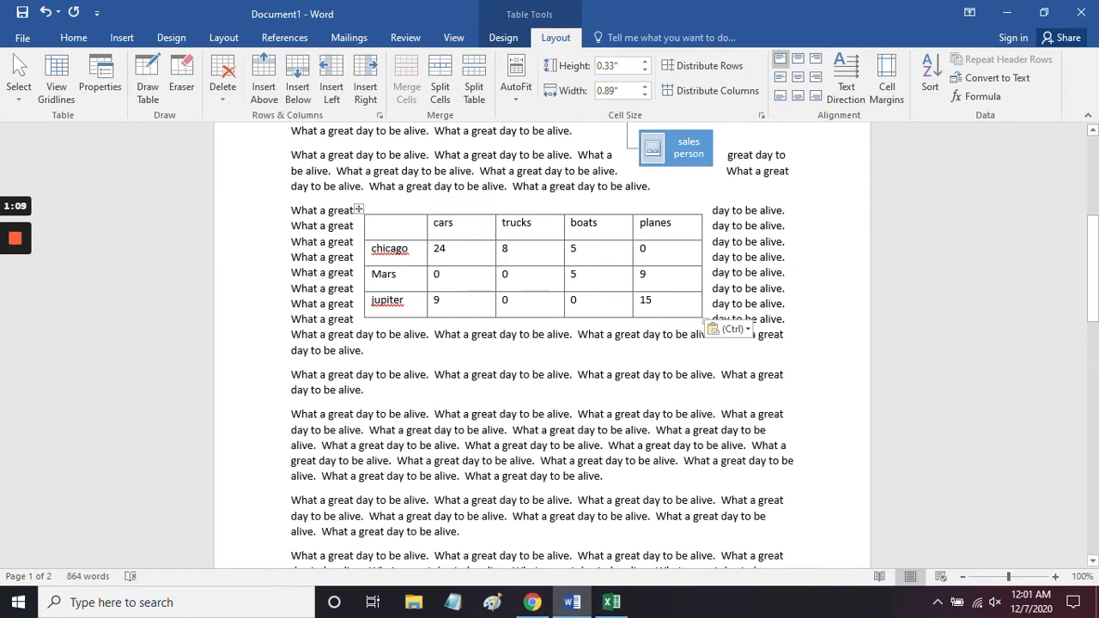
{"action": "mouse_move", "coordinate": [438, 223]}
{"action": "left_mouse_down"}
{"action": "mouse_move", "coordinate": [515, 225]}
{"action": "mouse_move", "coordinate": [527, 252]}
{"action": "left_mouse_up"}
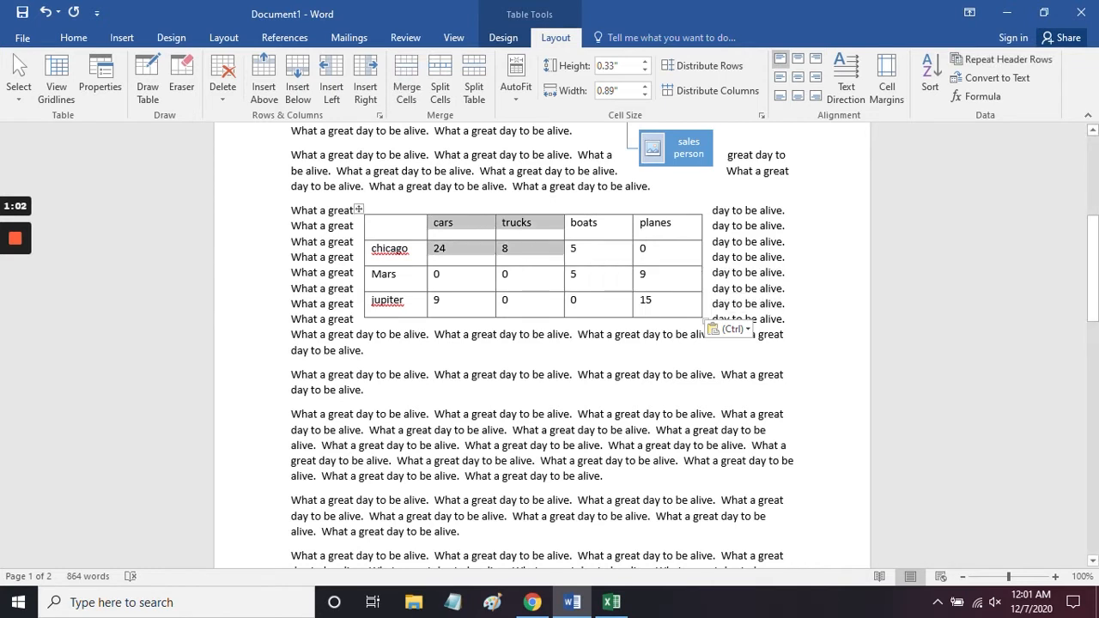
{"action": "left_click", "coordinate": [413, 77]}
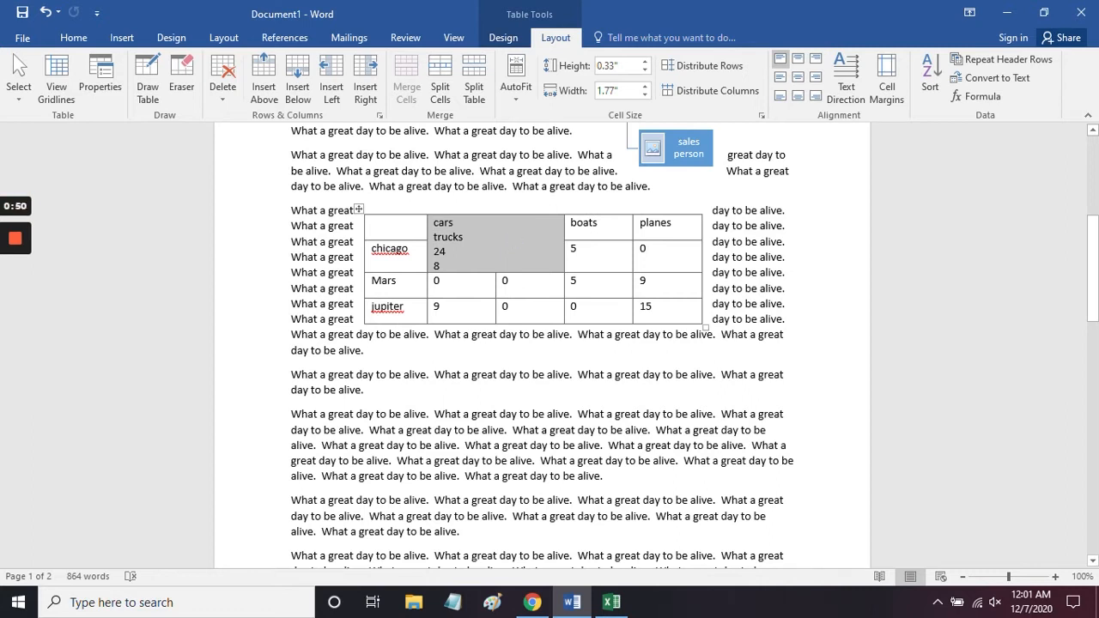
Step: Split the chicago boats cell, raising the number of columns by one and the number of rows by two
{"action": "left_click", "coordinate": [580, 250]}
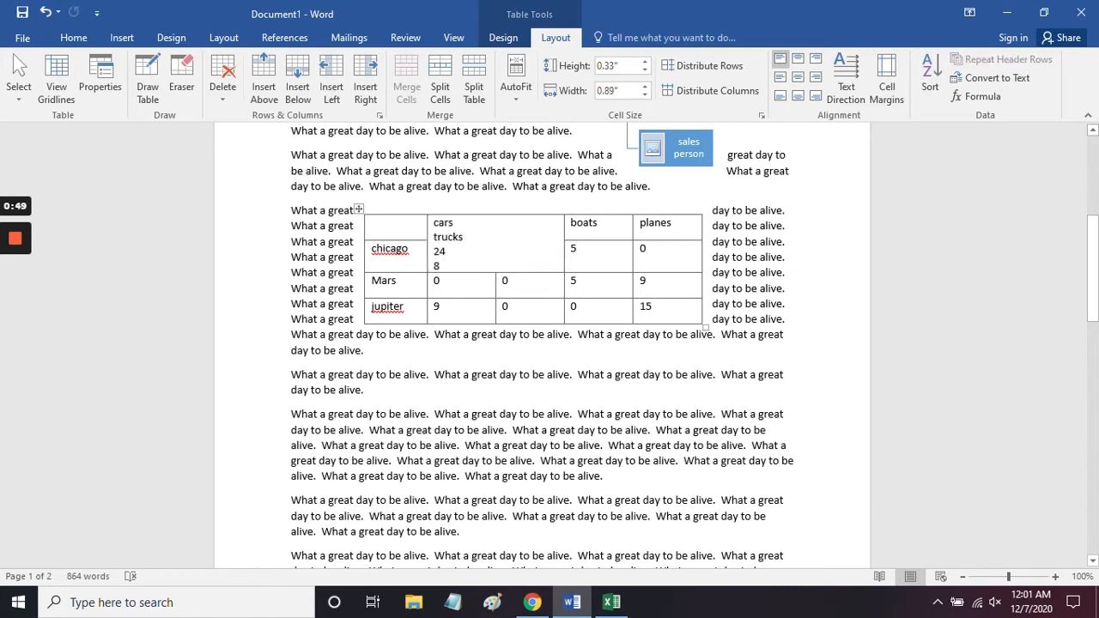
{"action": "left_click", "coordinate": [440, 93]}
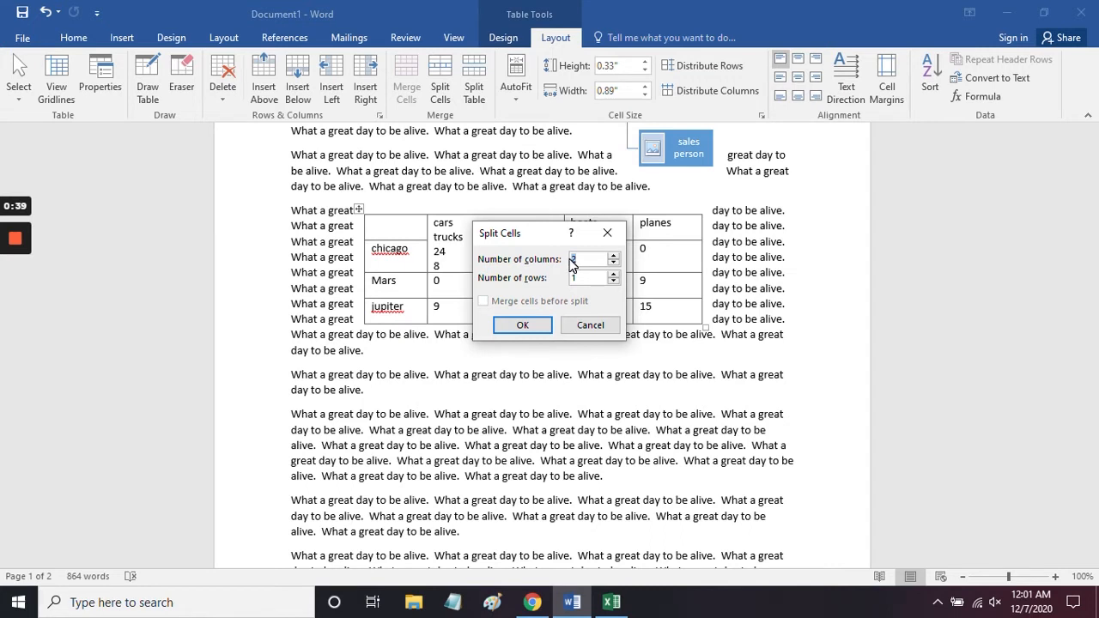
{"action": "left_click", "coordinate": [613, 256]}
{"action": "left_click", "coordinate": [613, 274]}
{"action": "left_click", "coordinate": [613, 273]}
{"action": "left_click", "coordinate": [522, 324]}
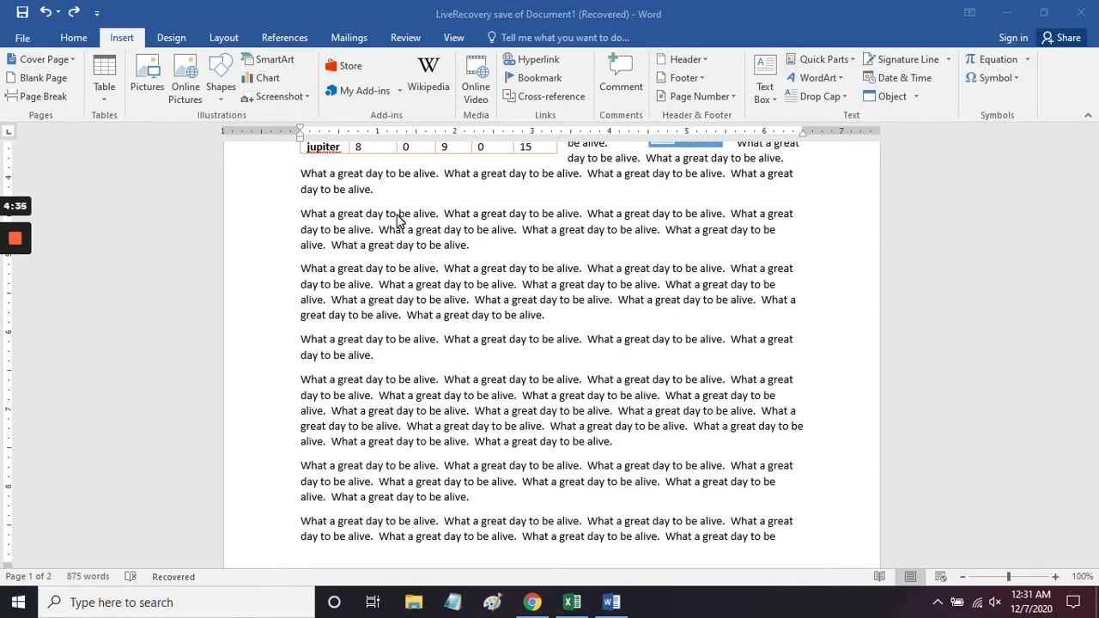
Step: Preview the line, pie, area and scatter chart types, and insert a Stacked Bar chart at the start of the second paragraph below the table
{"action": "left_click", "coordinate": [301, 217]}
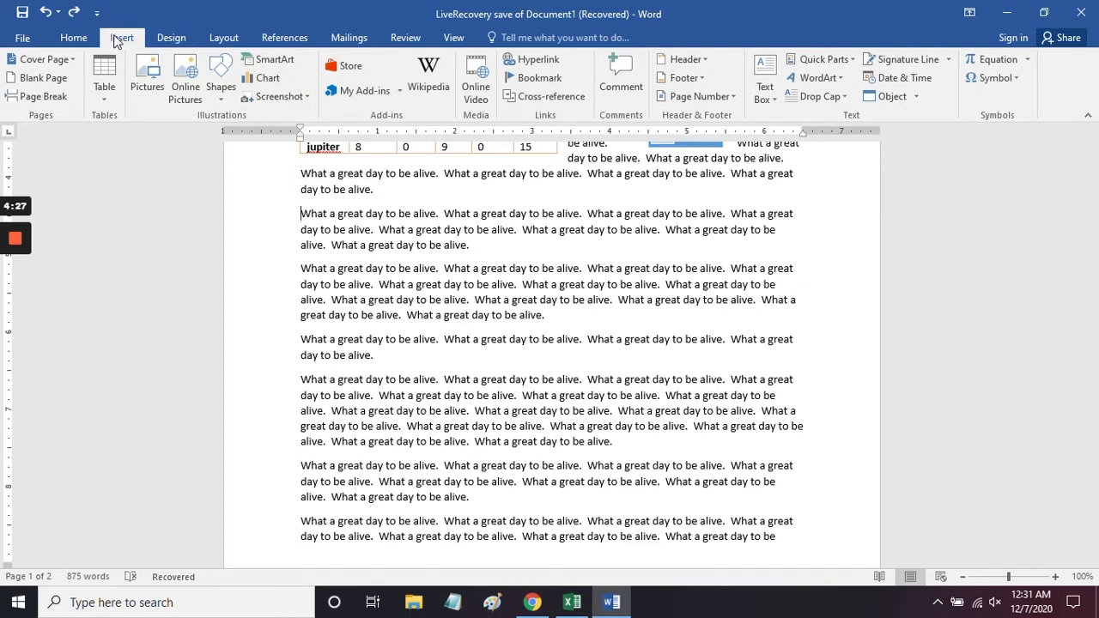
{"action": "left_click", "coordinate": [266, 78]}
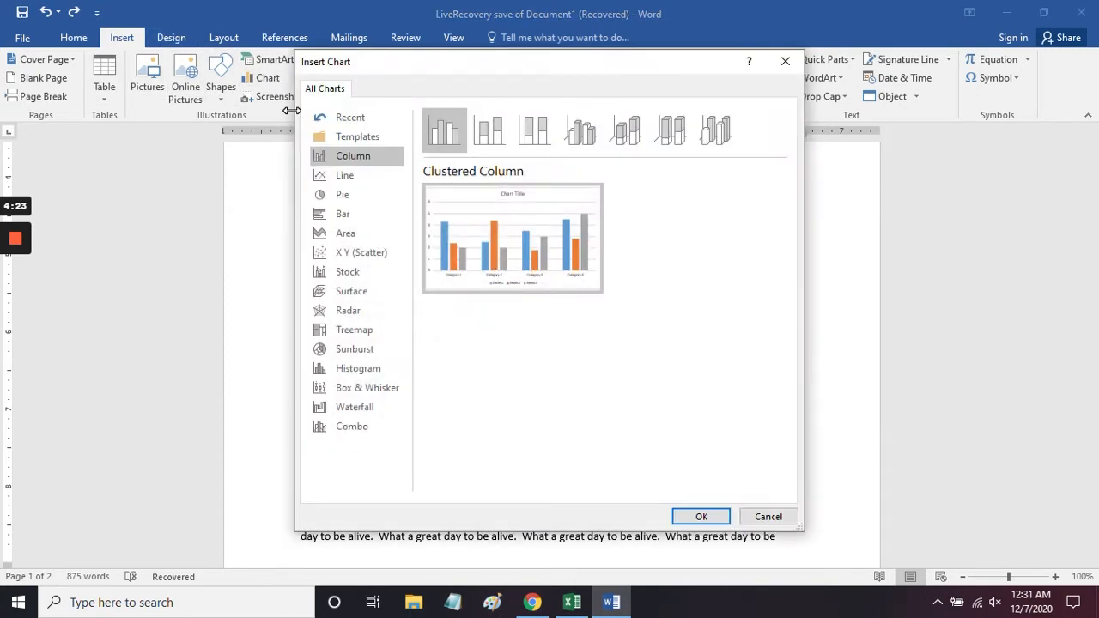
{"action": "left_click", "coordinate": [369, 174]}
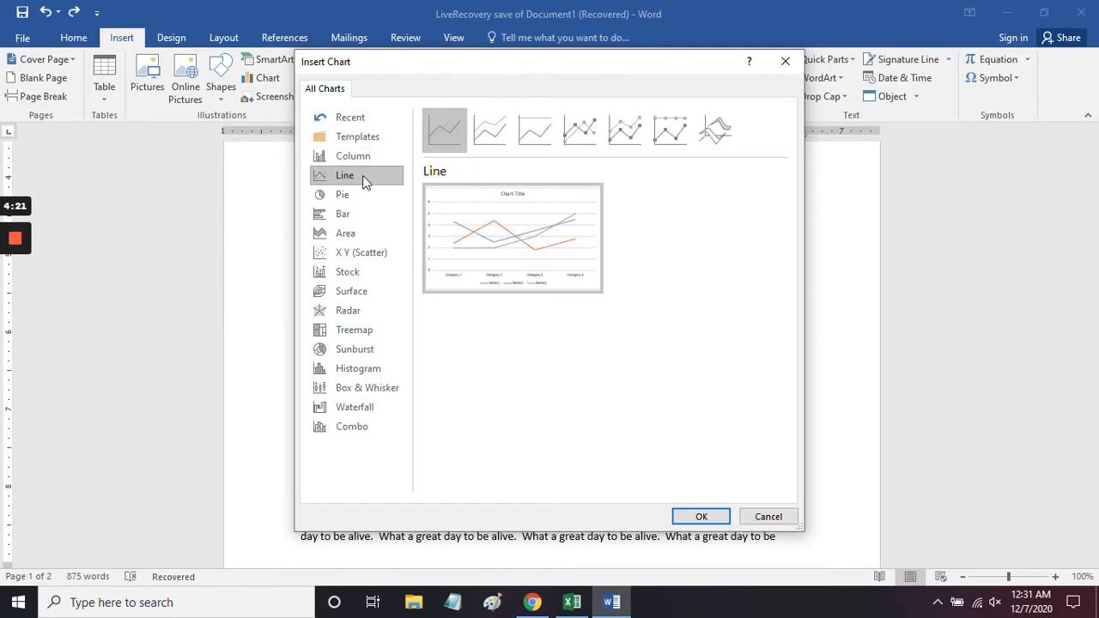
{"action": "left_click", "coordinate": [352, 196]}
{"action": "left_click", "coordinate": [351, 214]}
{"action": "left_click", "coordinate": [352, 238]}
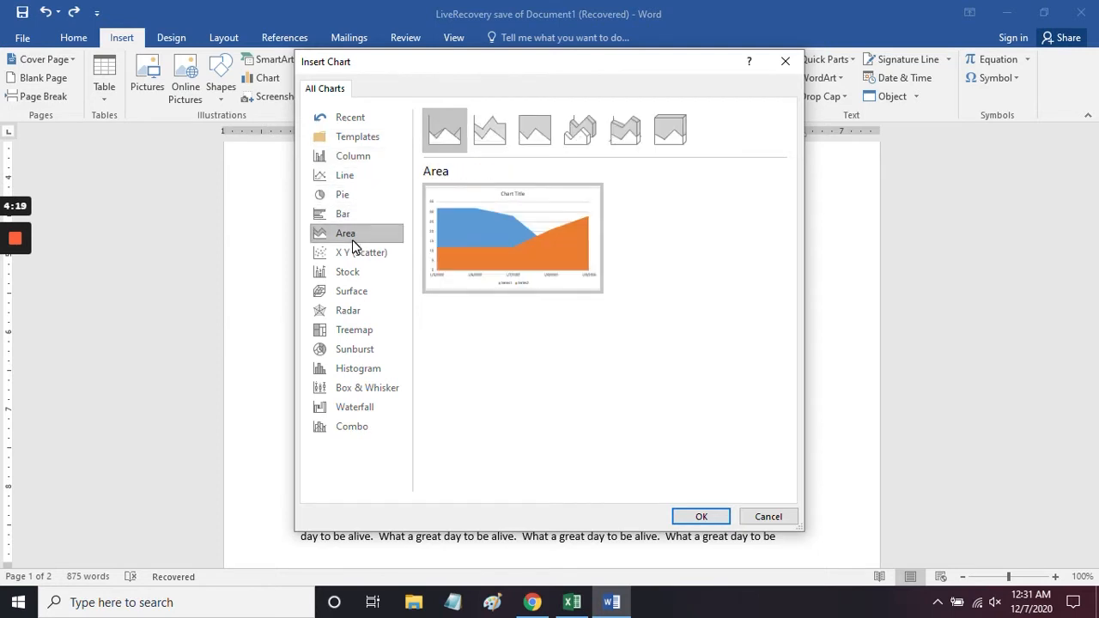
{"action": "left_click", "coordinate": [353, 250]}
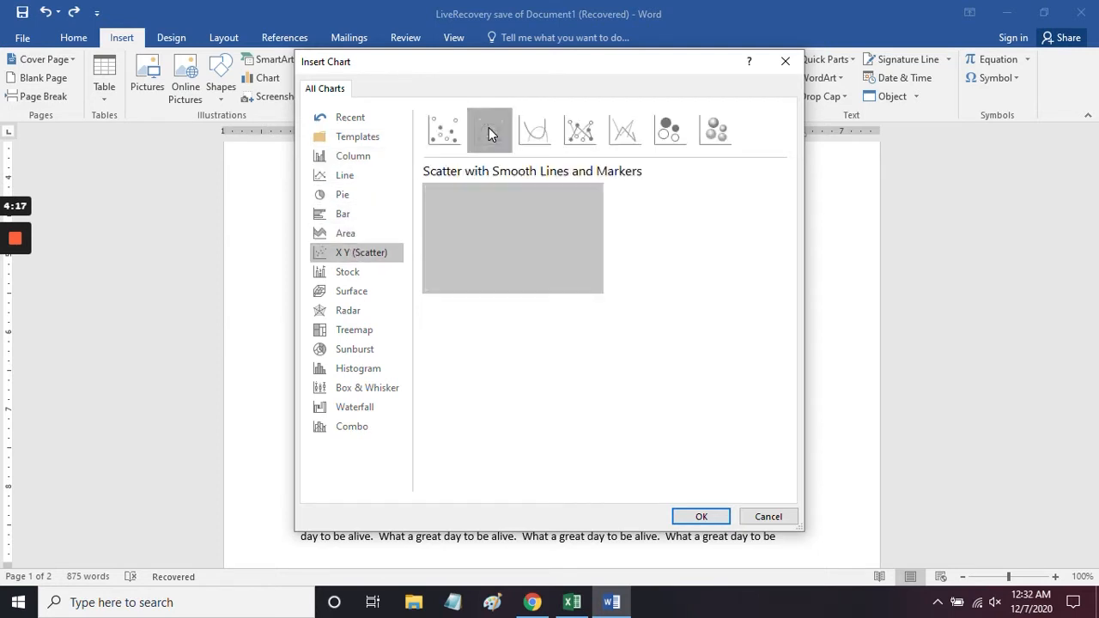
{"action": "left_click", "coordinate": [580, 130]}
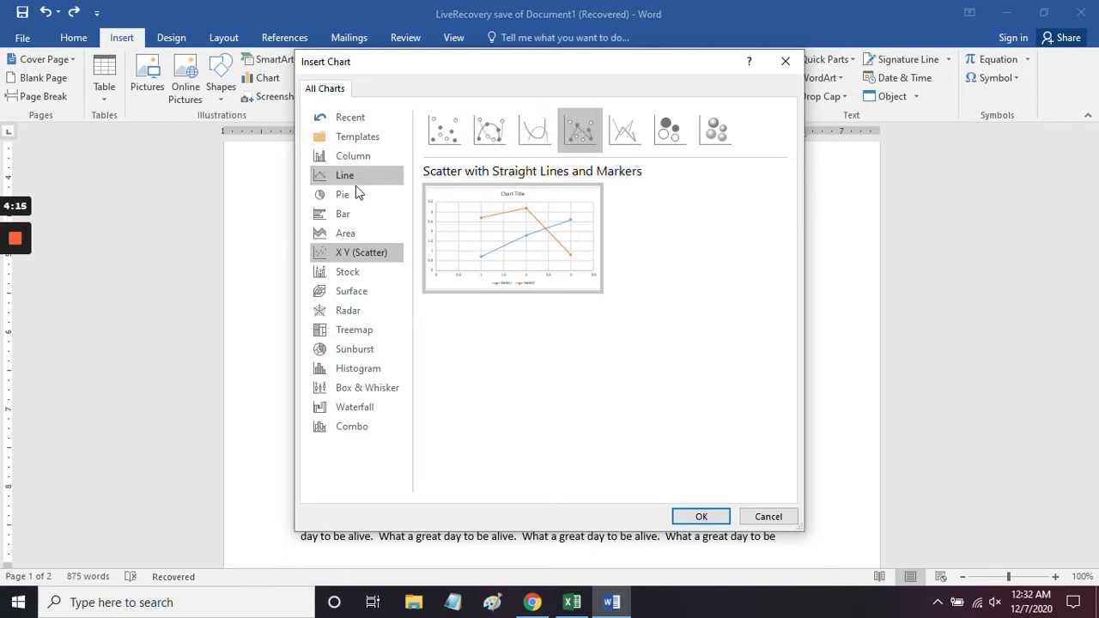
{"action": "left_click", "coordinate": [341, 218]}
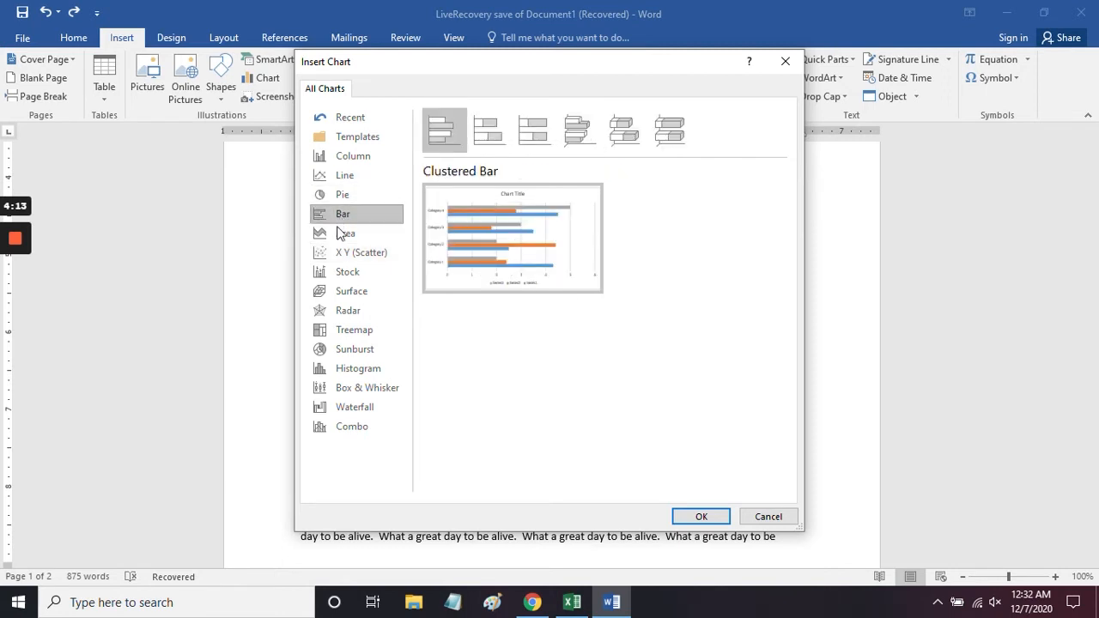
{"action": "left_click", "coordinate": [502, 133]}
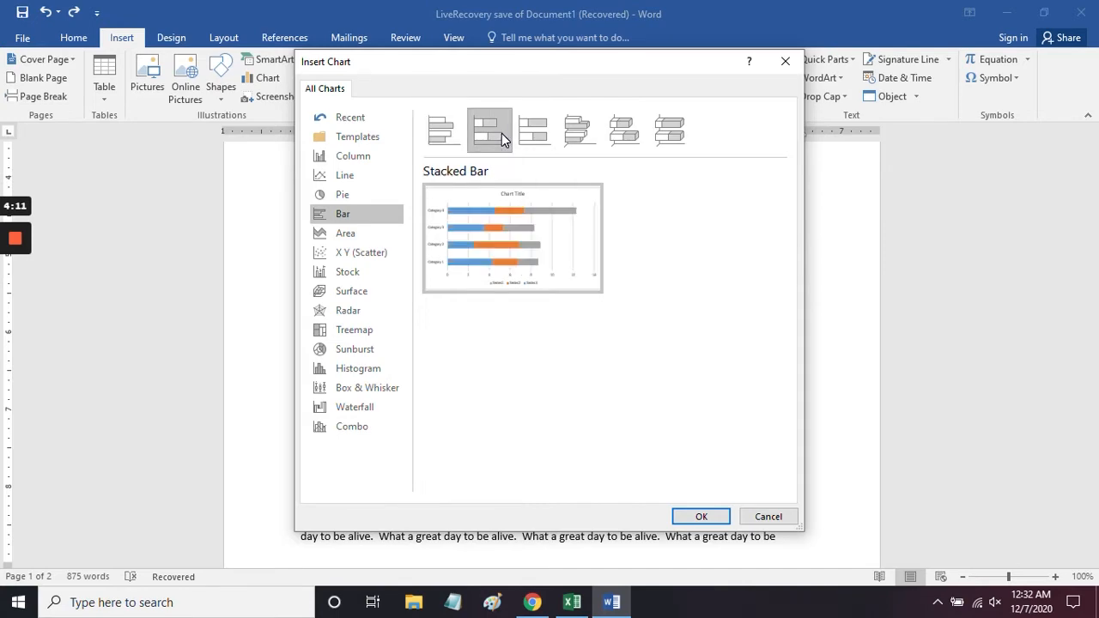
{"action": "left_click", "coordinate": [699, 516]}
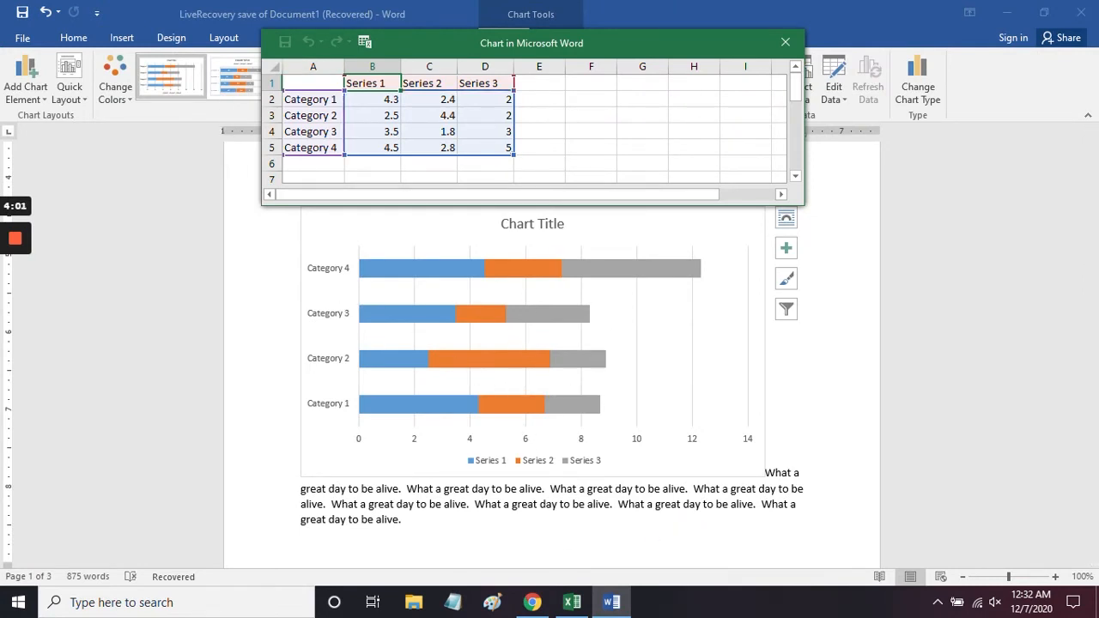
Step: In the chart's data sheet, set Category 1 Series 1 to 14.3, Category 2 Series 2 to 14.4 and Category 3 Series 3 to 13
{"action": "double_click", "coordinate": [389, 100]}
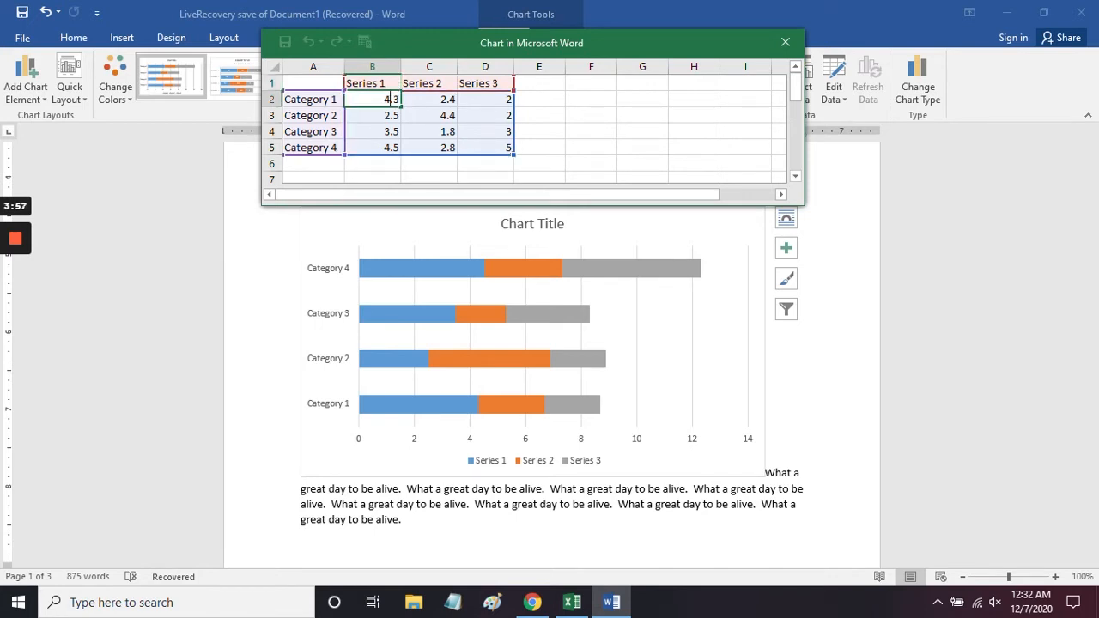
{"action": "type", "text": "1"}
{"action": "left_click", "coordinate": [444, 120]}
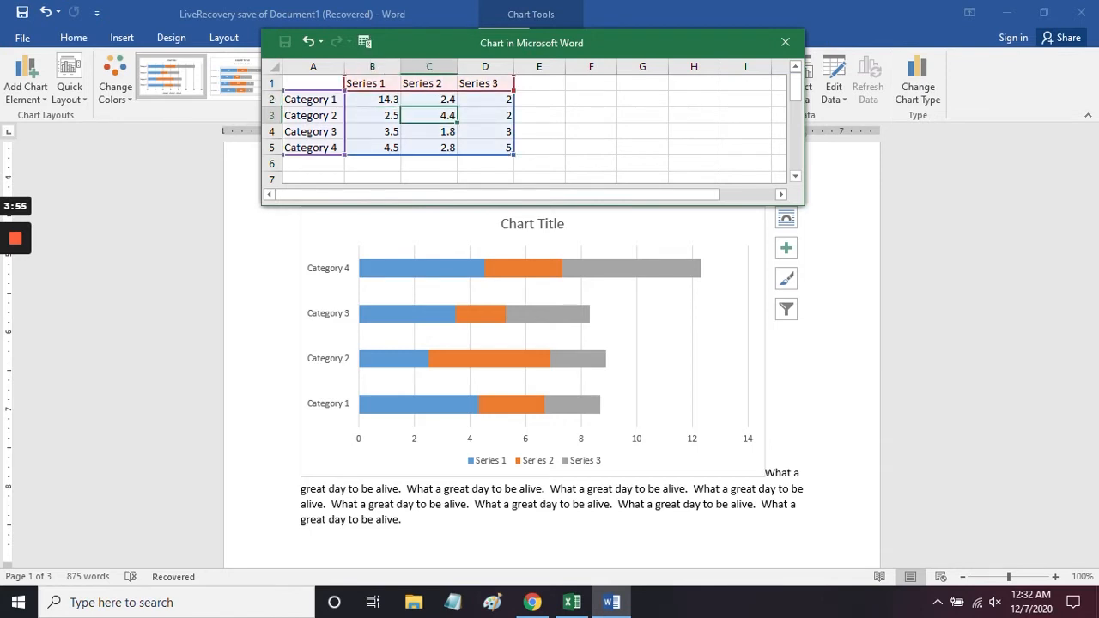
{"action": "double_click", "coordinate": [445, 117]}
{"action": "type", "text": "1"}
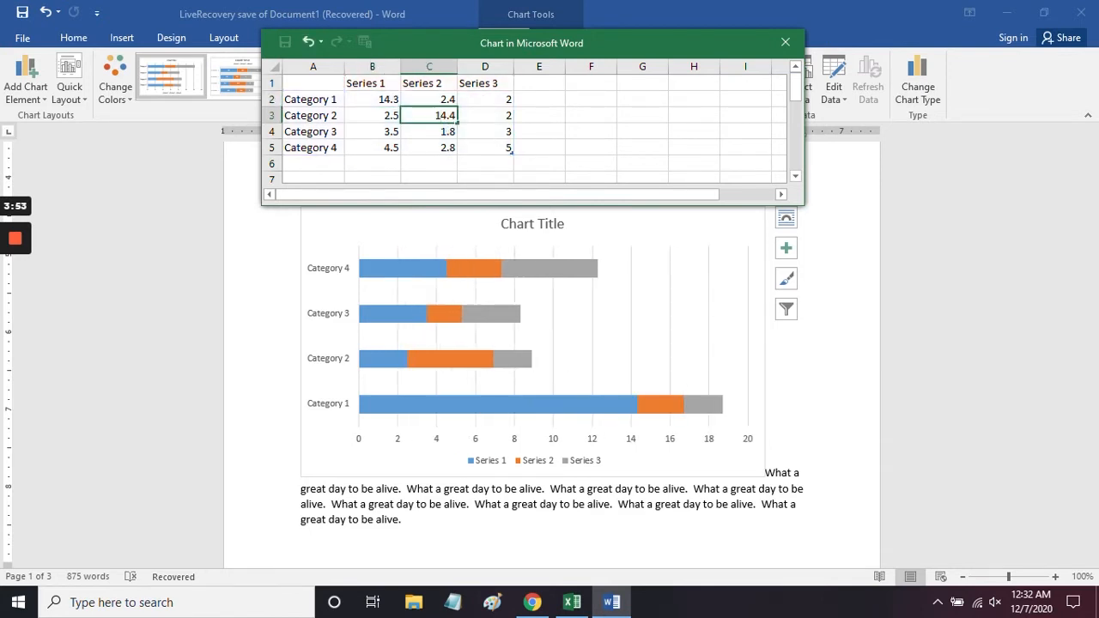
{"action": "left_click", "coordinate": [506, 136]}
{"action": "double_click", "coordinate": [505, 135]}
{"action": "type", "text": "1"}
{"action": "left_click", "coordinate": [444, 148]}
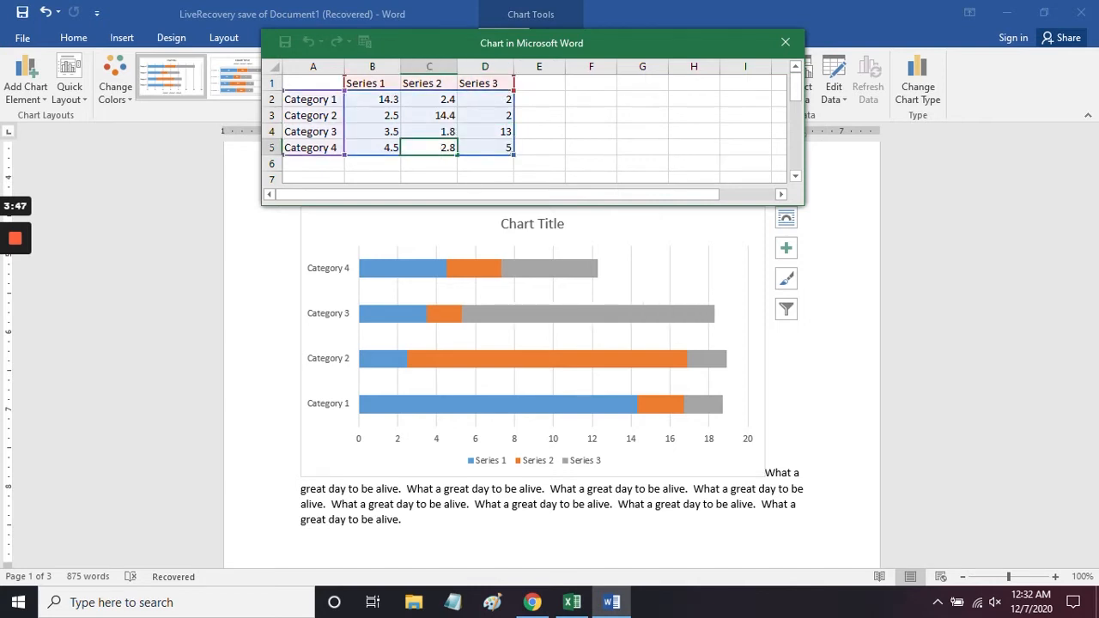
Step: Rename Category 4 to chicago and Category 3 to new york in the chart's data sheet
{"action": "left_click", "coordinate": [323, 148]}
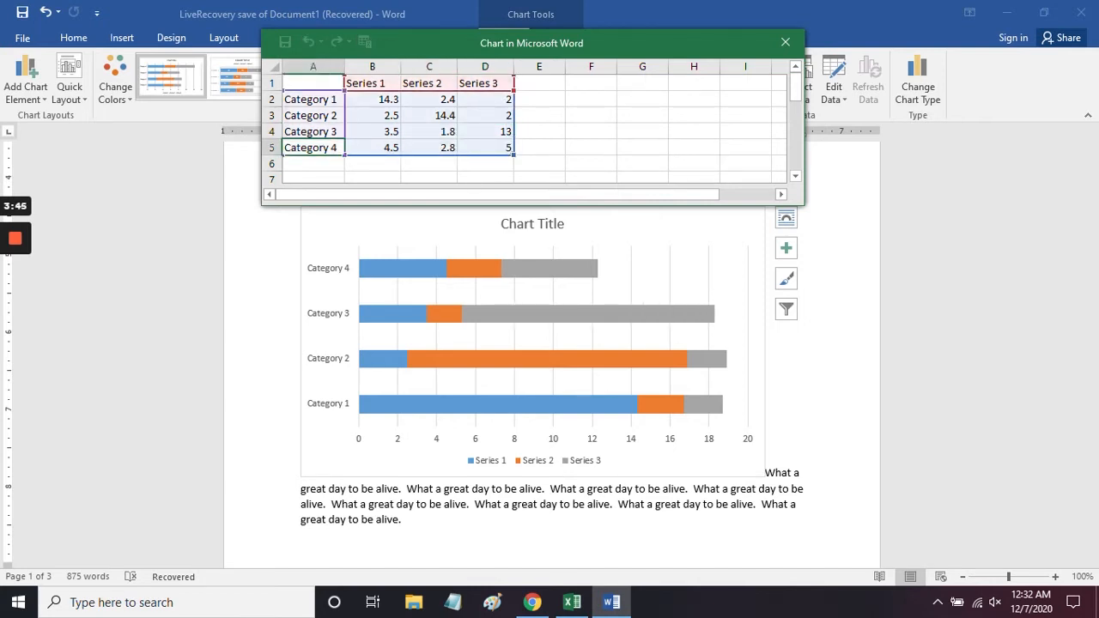
{"action": "left_click_drag", "start_coordinate": [337, 147], "coordinate": [264, 137]}
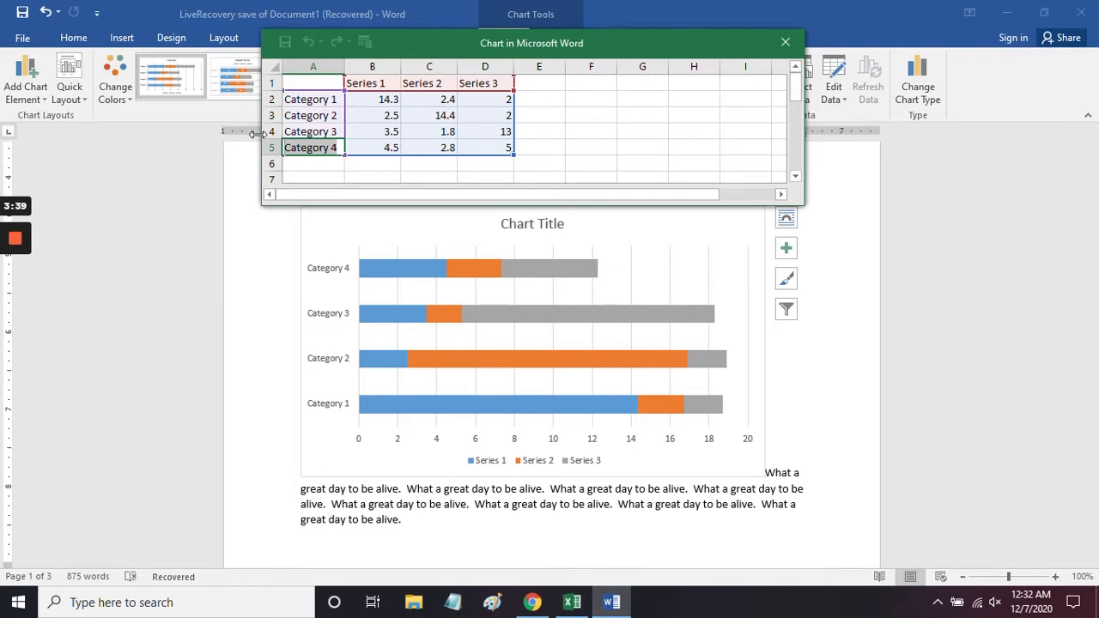
{"action": "type", "text": "chicago"}
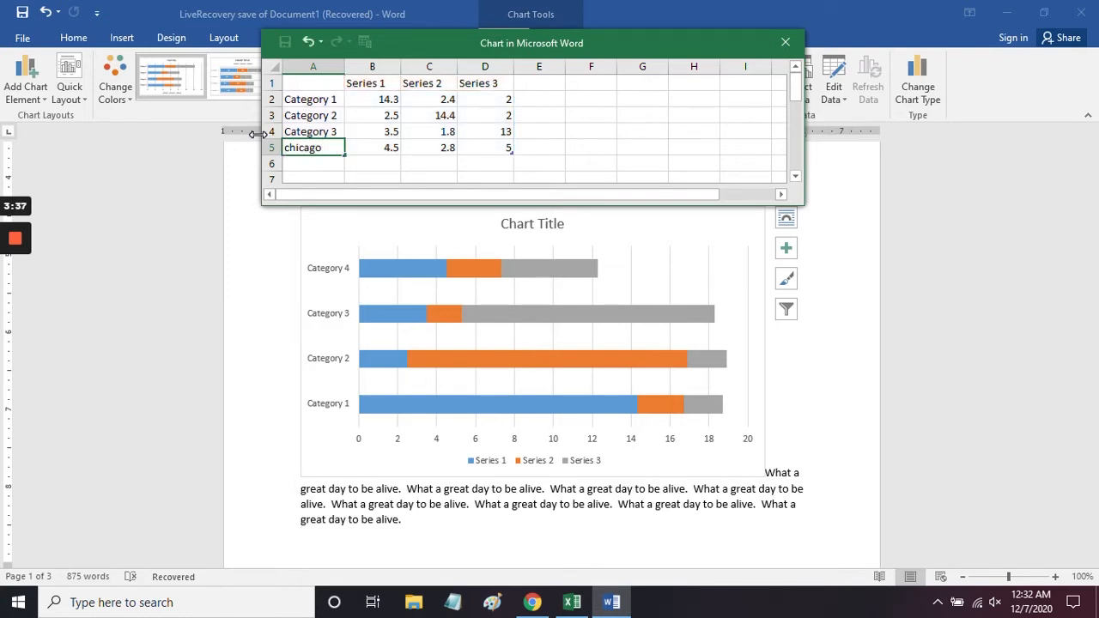
{"action": "double_click", "coordinate": [332, 131]}
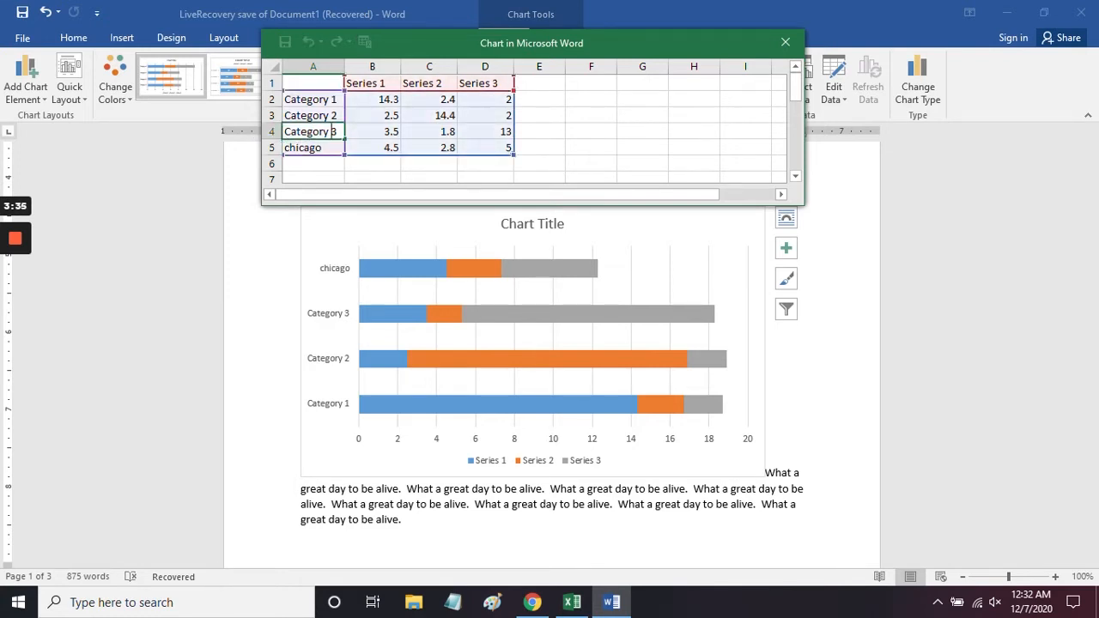
{"action": "left_click_drag", "start_coordinate": [336, 131], "coordinate": [281, 131]}
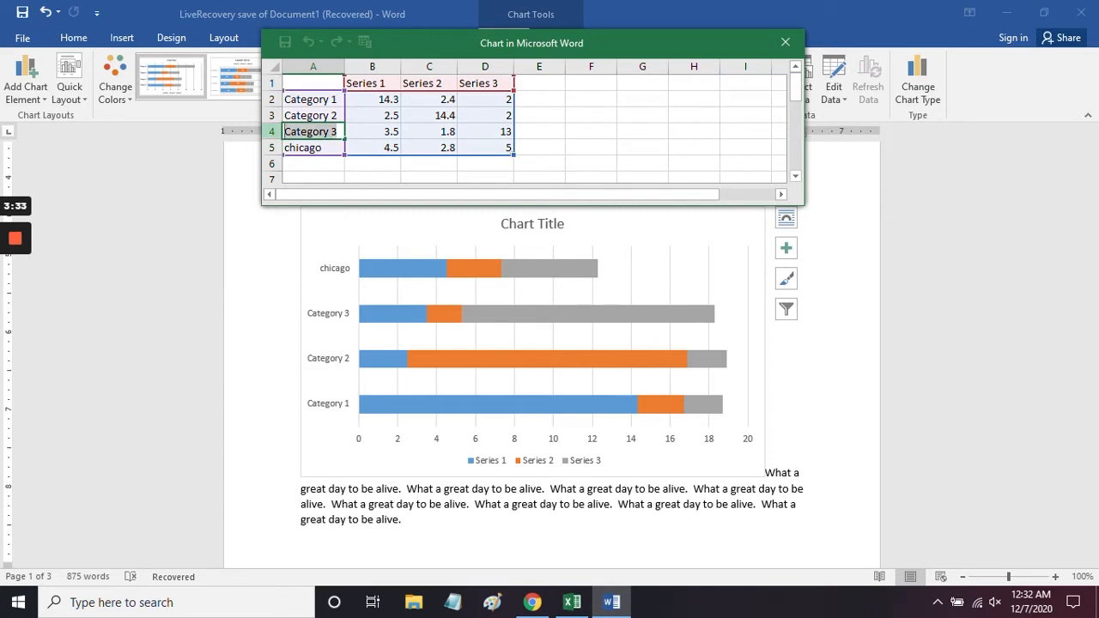
{"action": "type", "text": "new ti"}
{"action": "key", "text": "BackSpace"}
{"action": "key", "text": "BackSpace"}
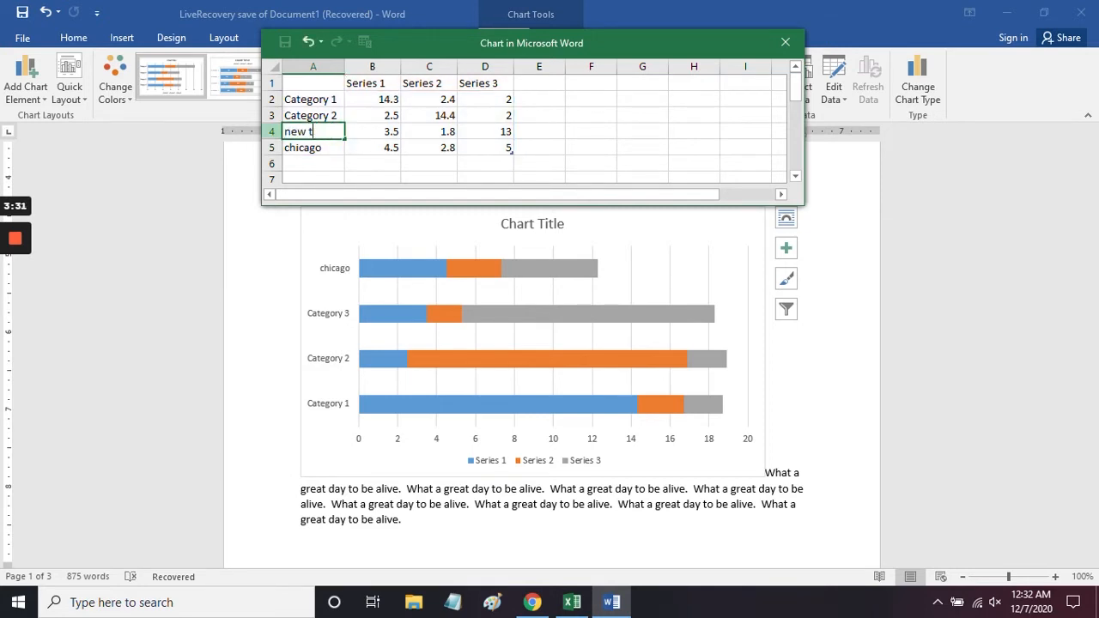
{"action": "type", "text": "york"}
{"action": "left_click", "coordinate": [327, 129]}
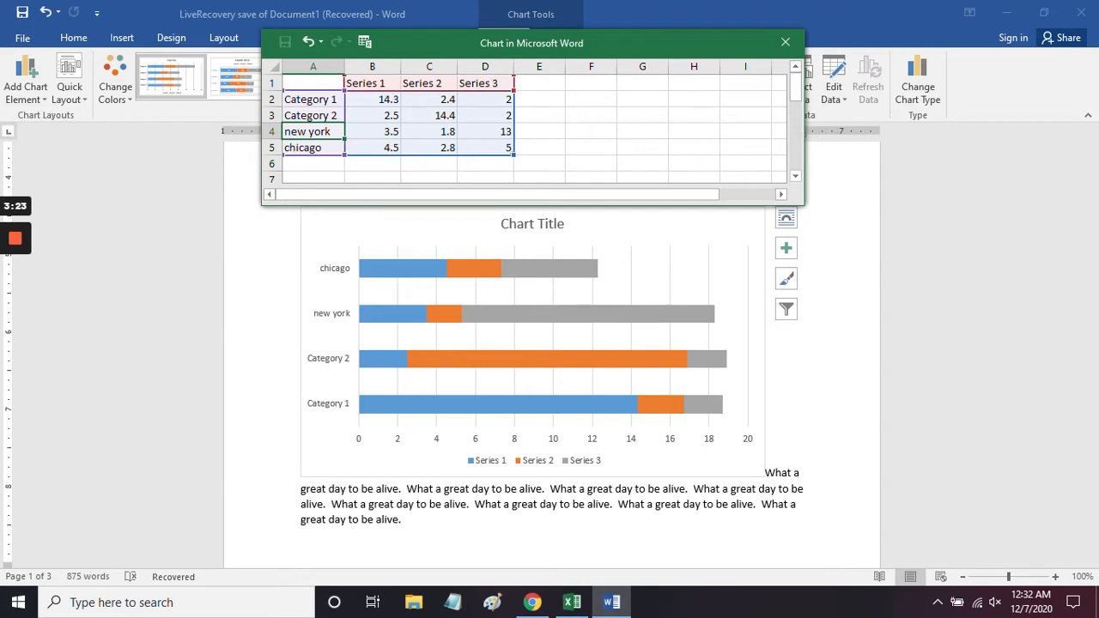
Step: Clear all the sample labels and values from the chart's data sheet
{"action": "left_click", "coordinate": [485, 148]}
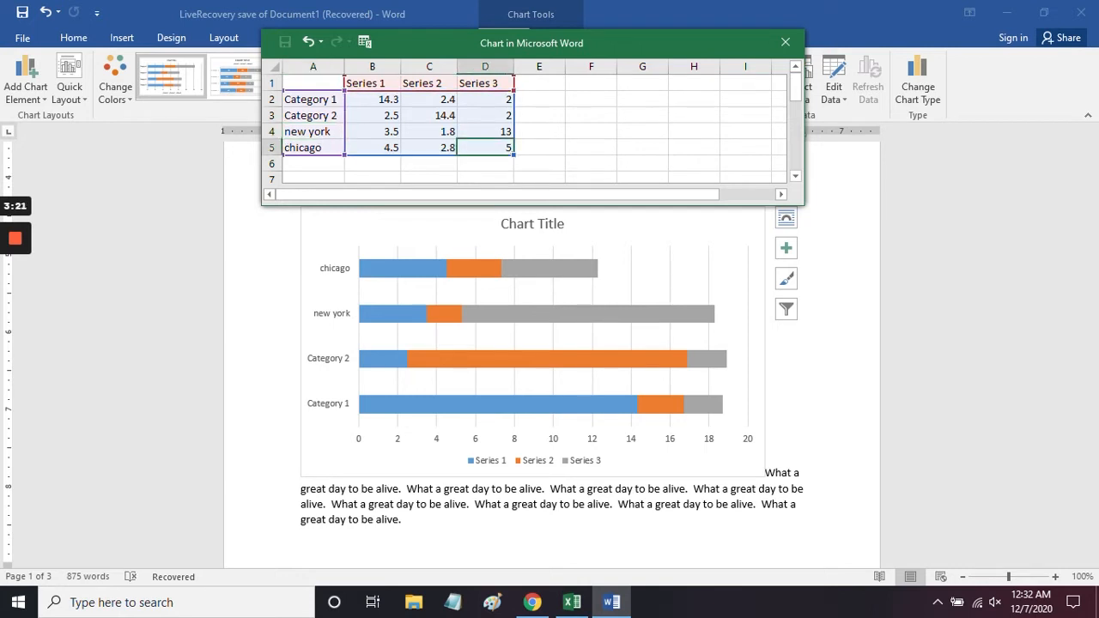
{"action": "key", "text": "ctrl+a"}
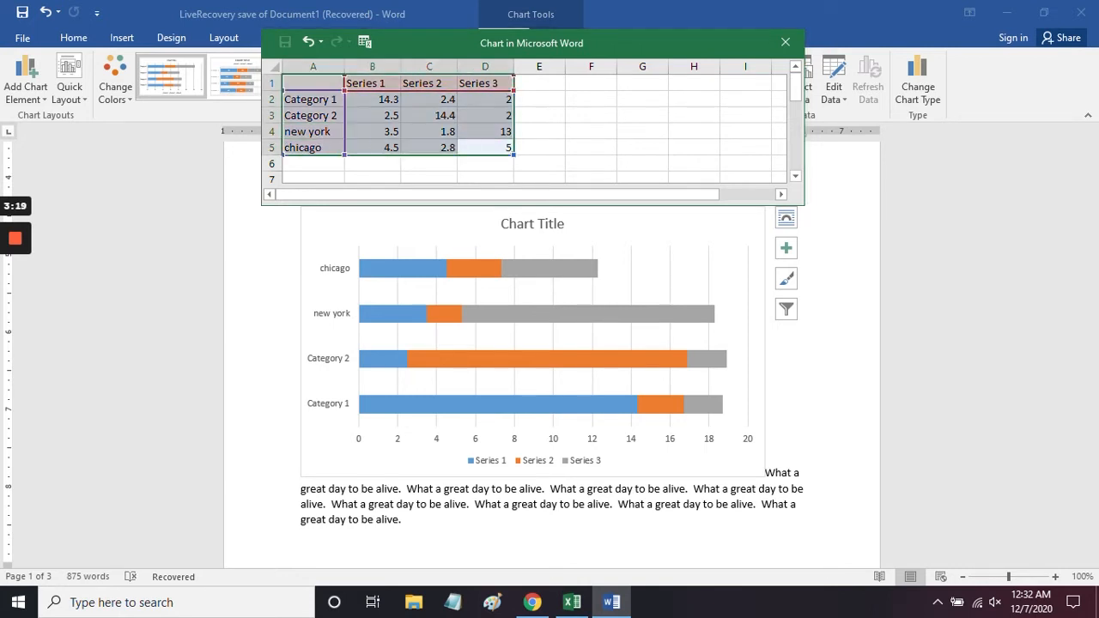
{"action": "key", "text": "Delete"}
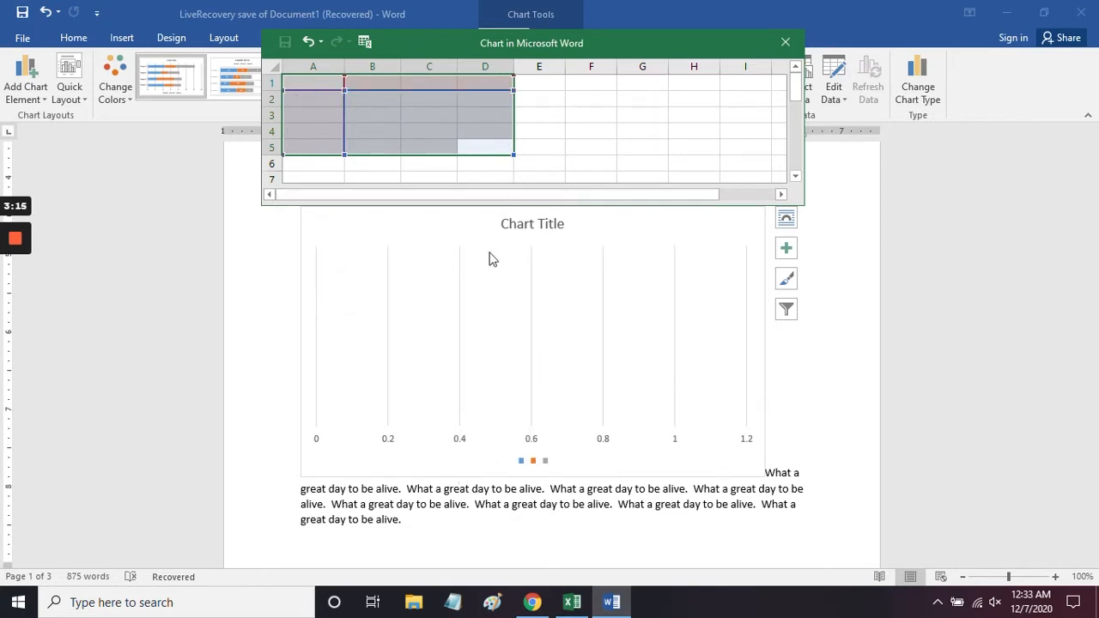
Step: Copy A1:E4 from the Excel workbook Book1 and paste it into the Word chart's data sheet from A1, accepting the different size
{"action": "left_click", "coordinate": [568, 604]}
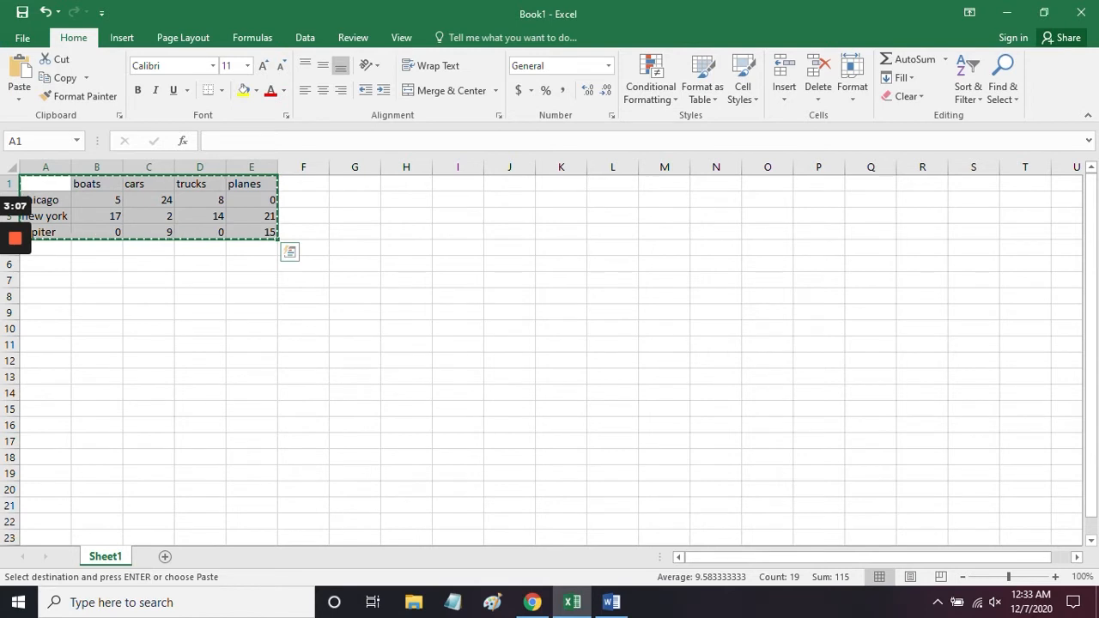
{"action": "key", "text": "Escape"}
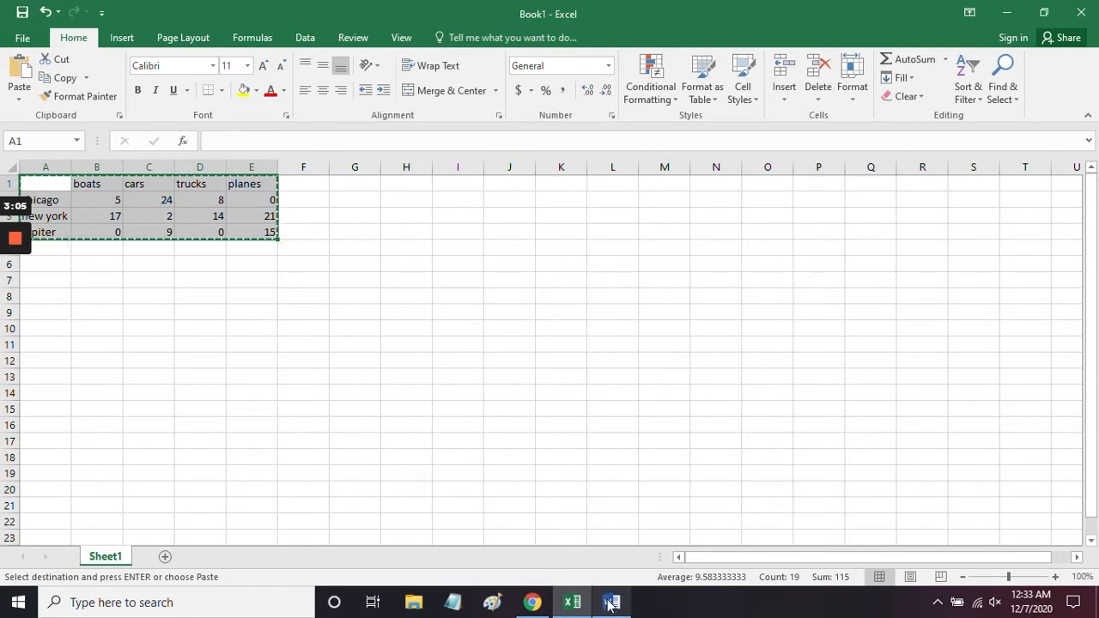
{"action": "left_click", "coordinate": [611, 601]}
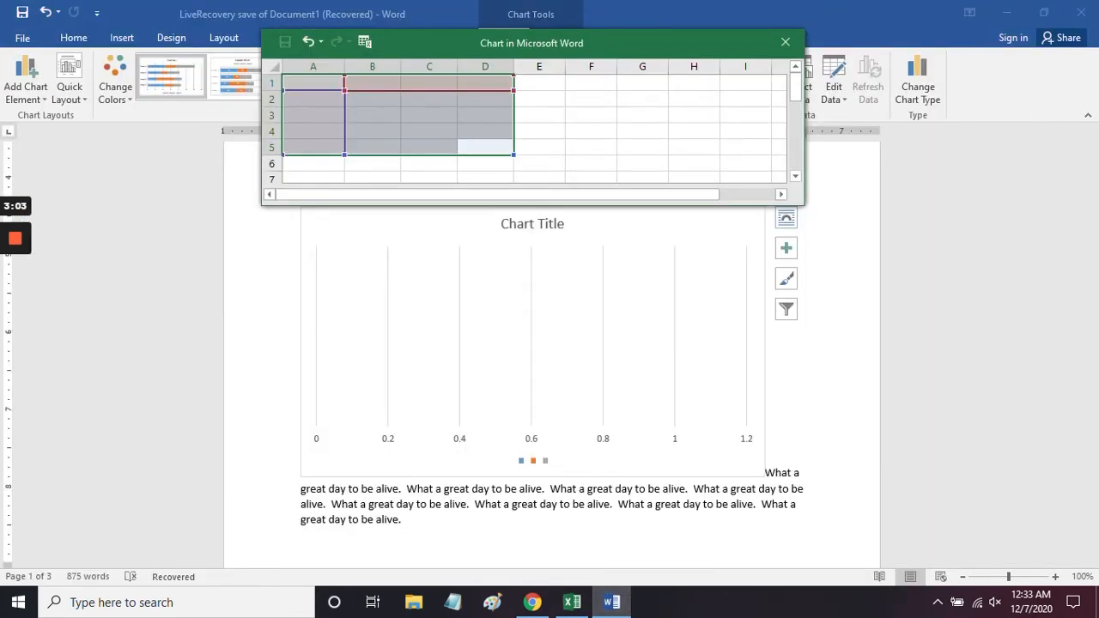
{"action": "key", "text": "ctrl+v"}
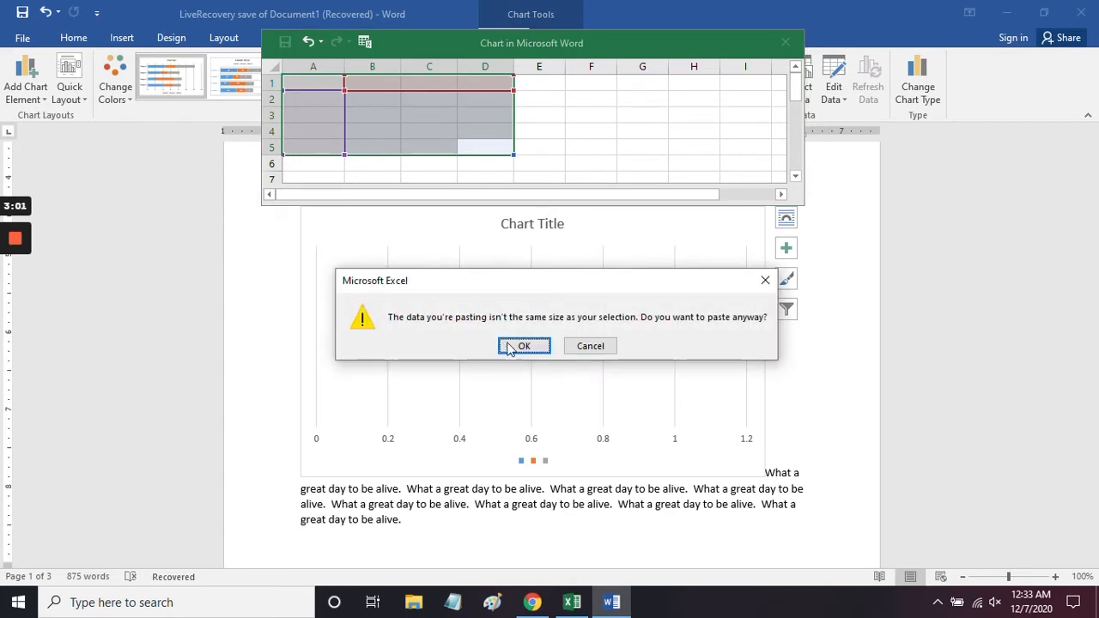
{"action": "left_click", "coordinate": [509, 346]}
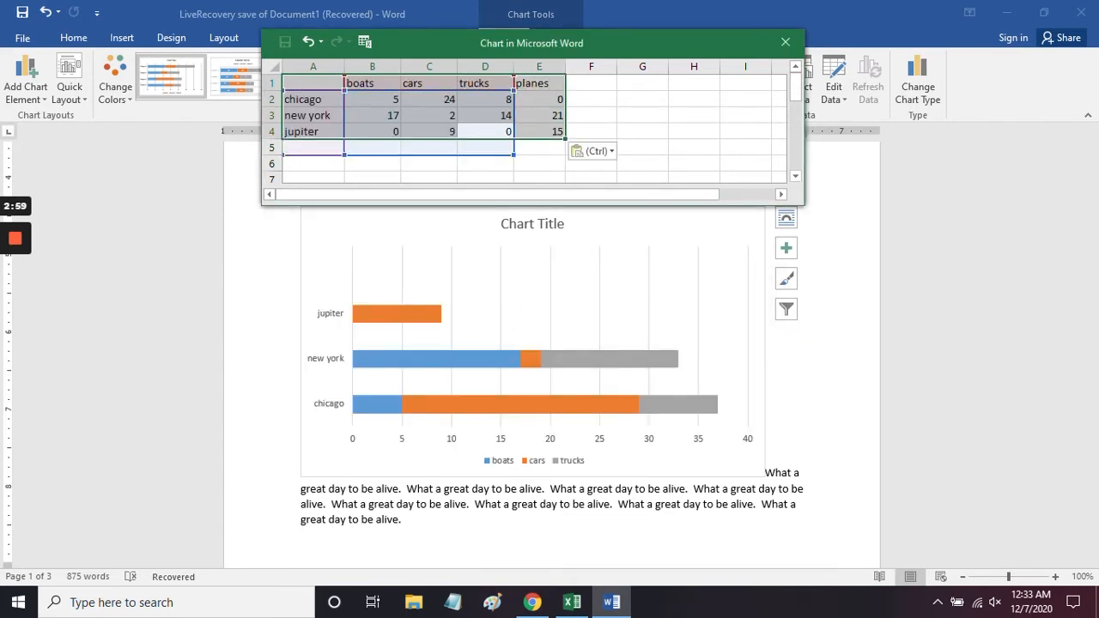
Step: Adjust the chart's data range to A1:E4 so it includes planes and excludes the empty row, and close the data sheet
{"action": "left_click", "coordinate": [485, 163]}
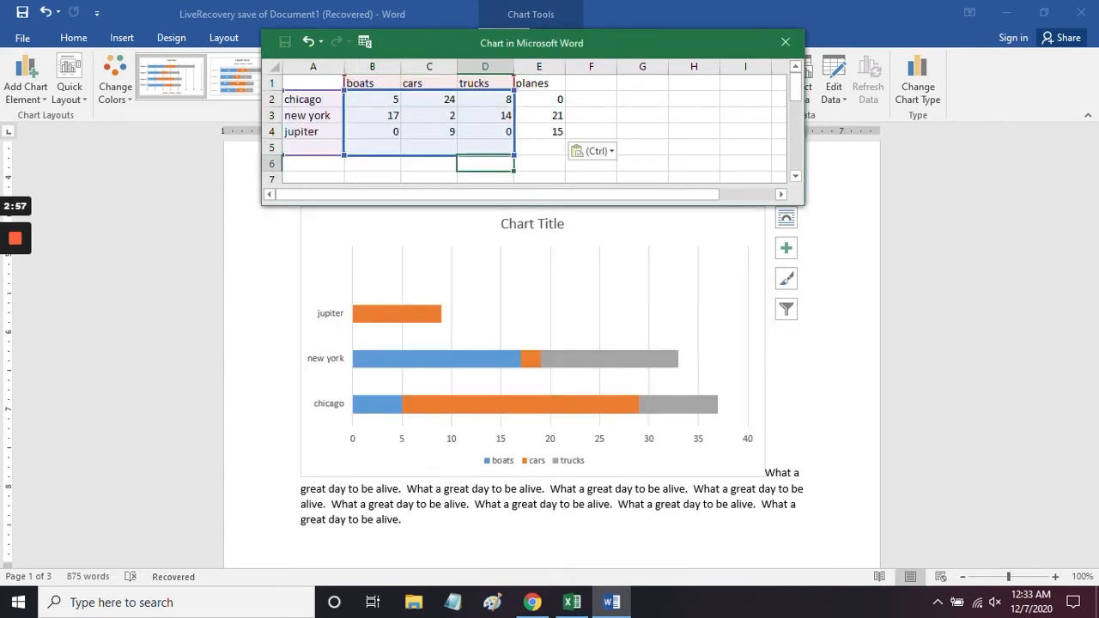
{"action": "left_click_drag", "start_coordinate": [514, 155], "coordinate": [564, 138]}
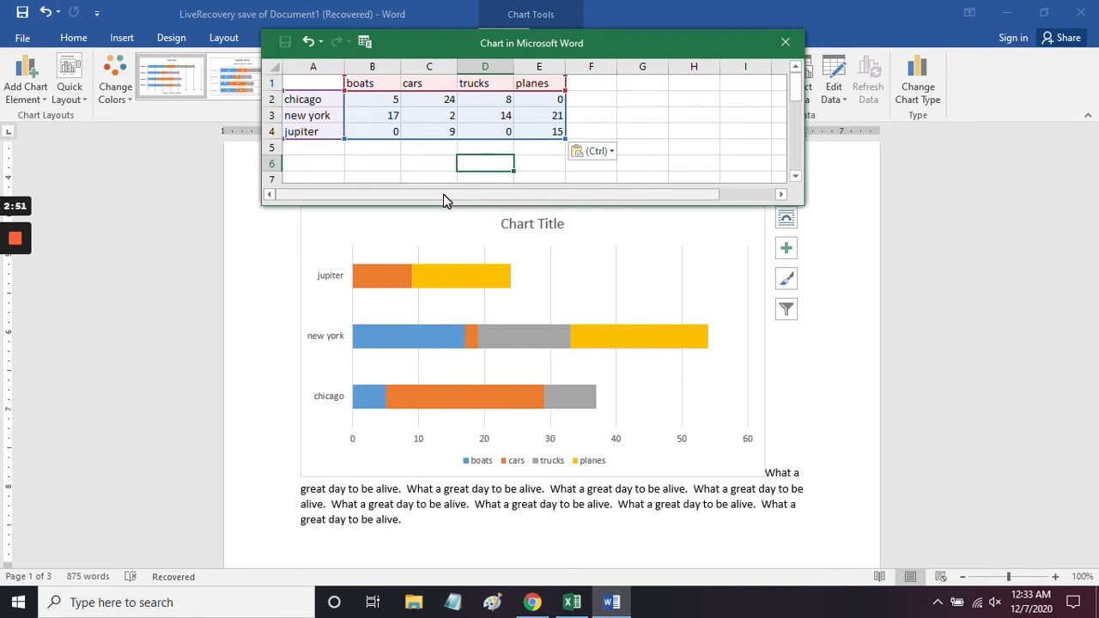
{"action": "left_click", "coordinate": [786, 43]}
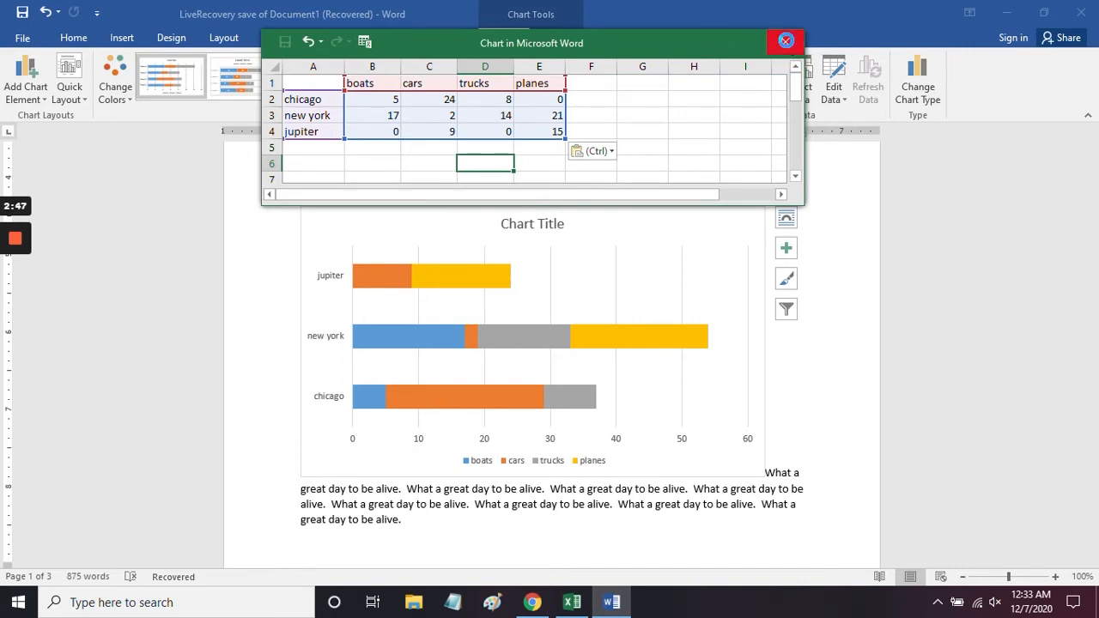
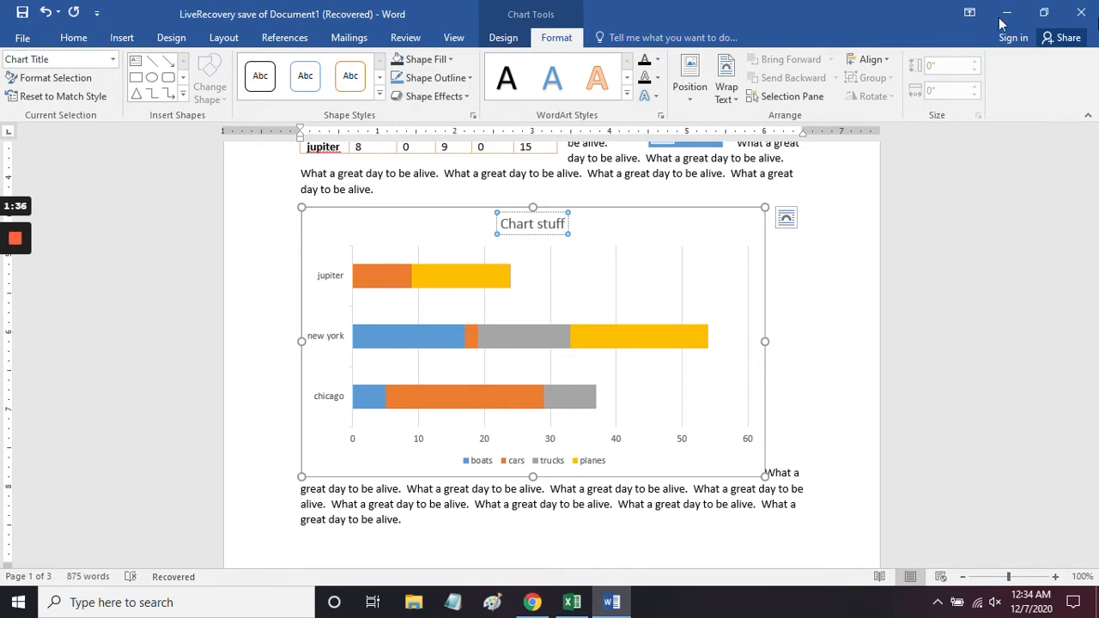
Step: Give the chart's planes series a dark grey fill and a gold outline
{"action": "left_click", "coordinate": [463, 284]}
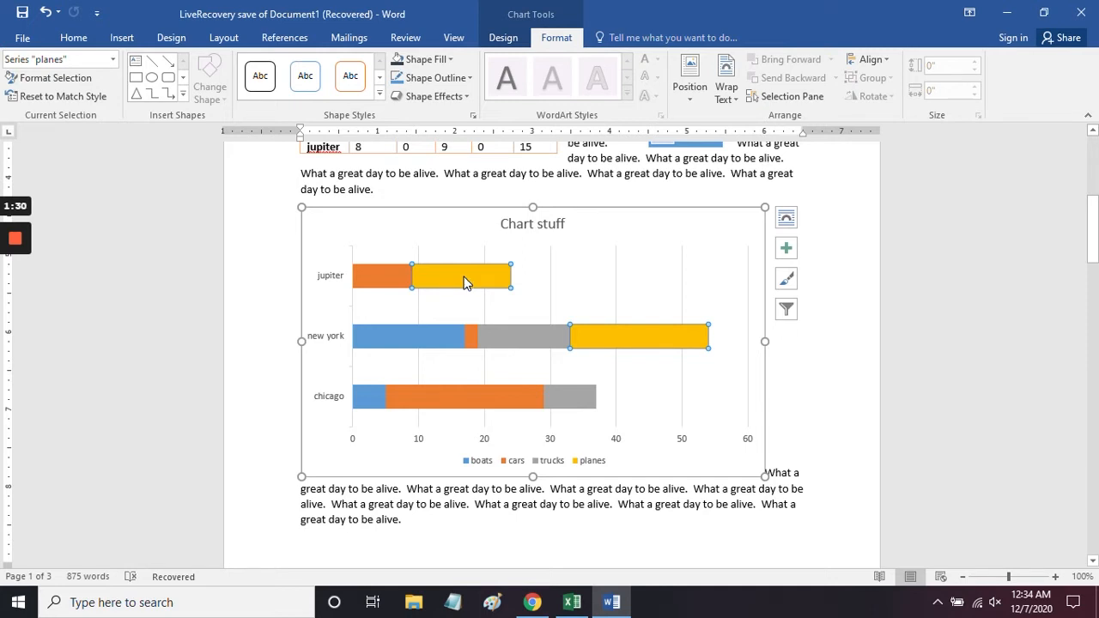
{"action": "left_click", "coordinate": [449, 60]}
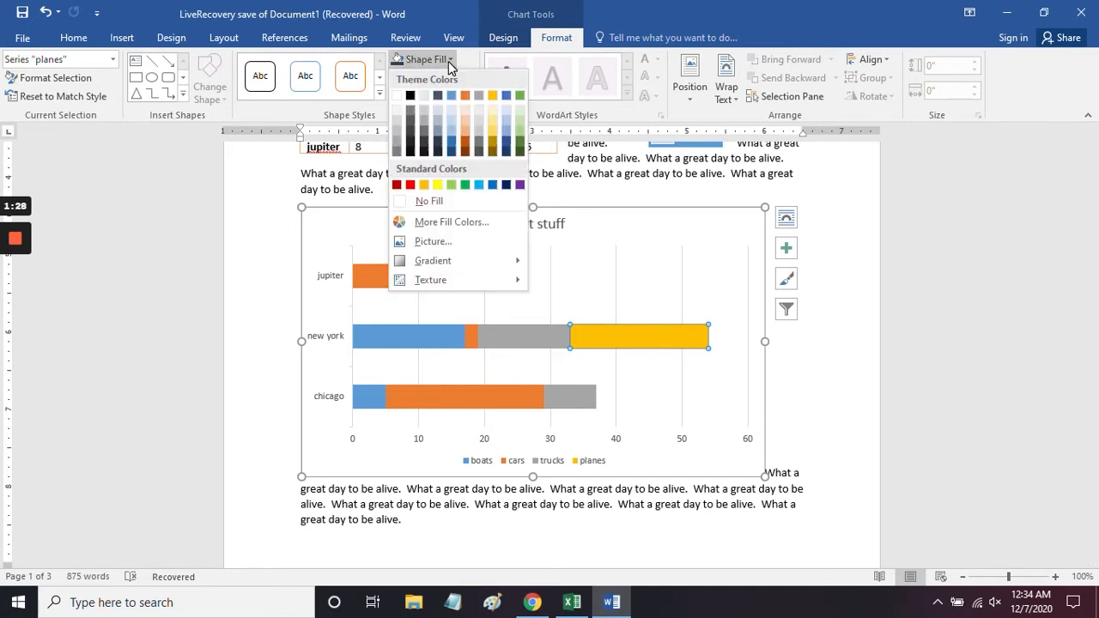
{"action": "left_click", "coordinate": [419, 133]}
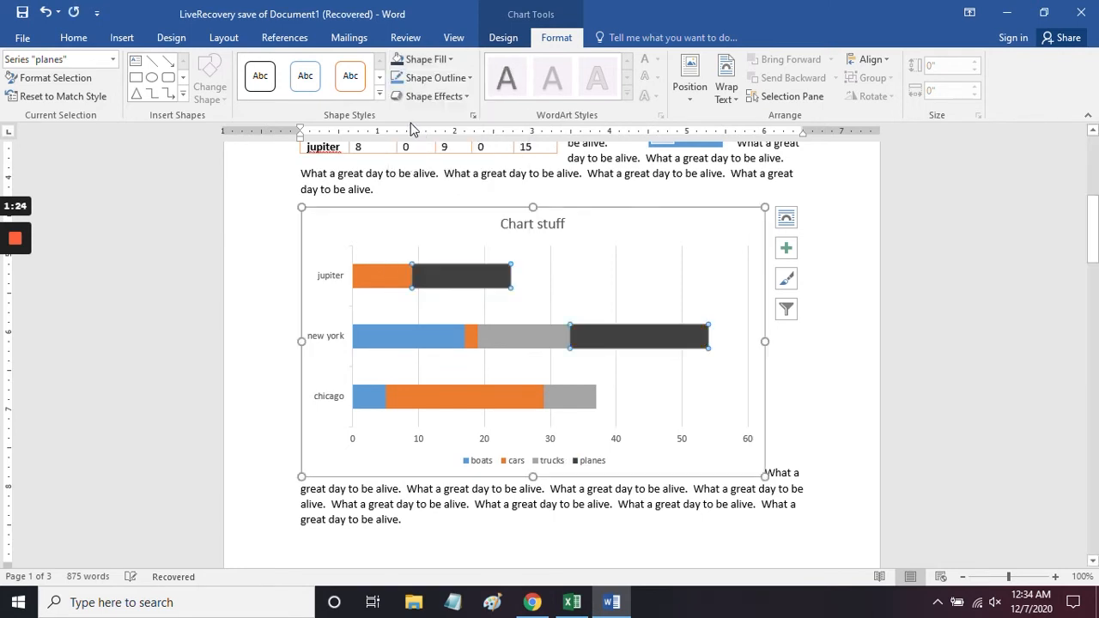
{"action": "left_click", "coordinate": [443, 60]}
{"action": "left_click", "coordinate": [441, 60]}
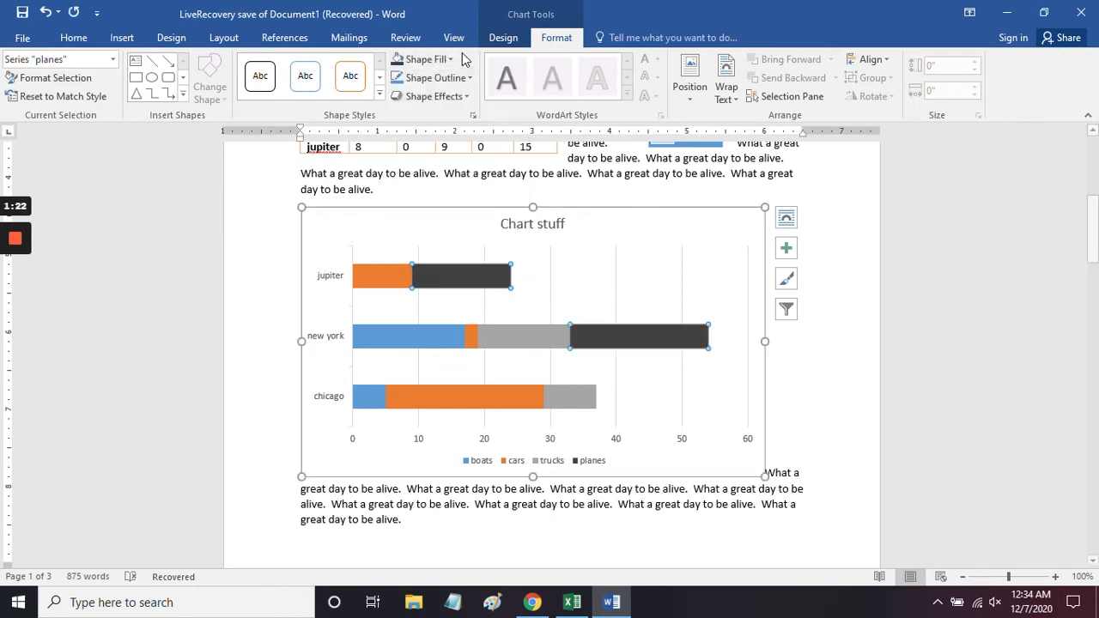
{"action": "left_click", "coordinate": [436, 78]}
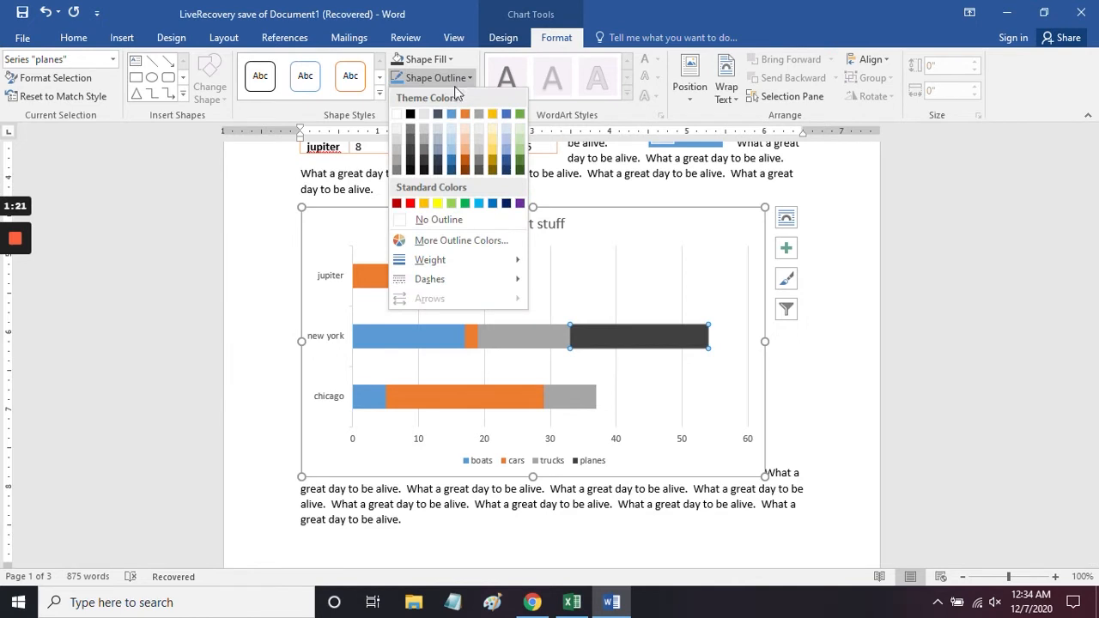
{"action": "left_click", "coordinate": [493, 117]}
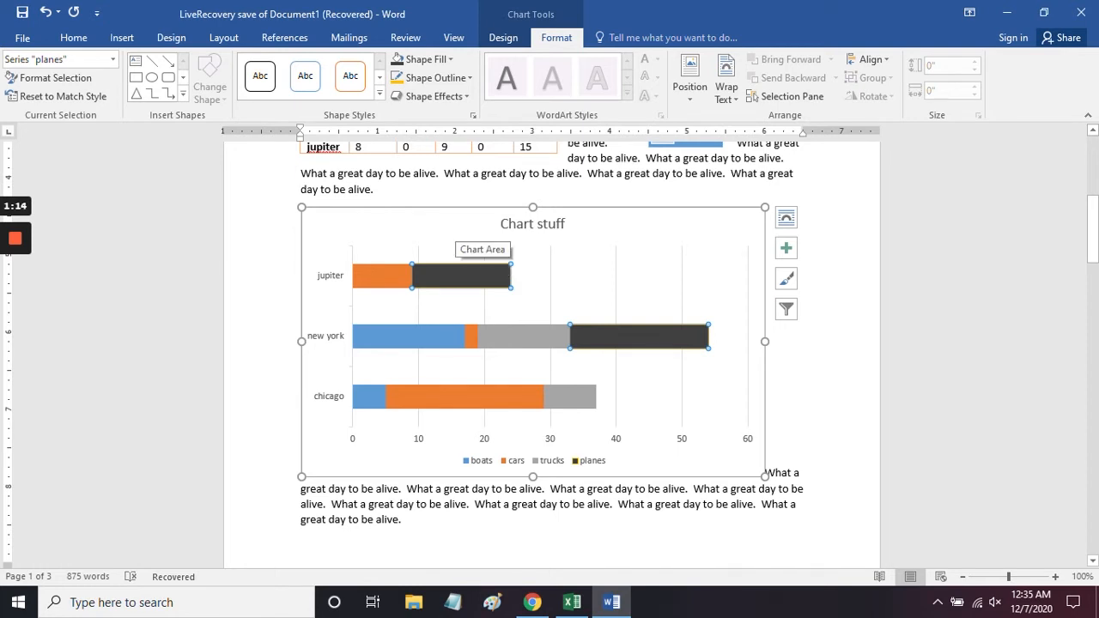
Step: Keep the first chart style and recolor the chart with the Colorful palette that starts with green, blue and gold
{"action": "left_click", "coordinate": [513, 43]}
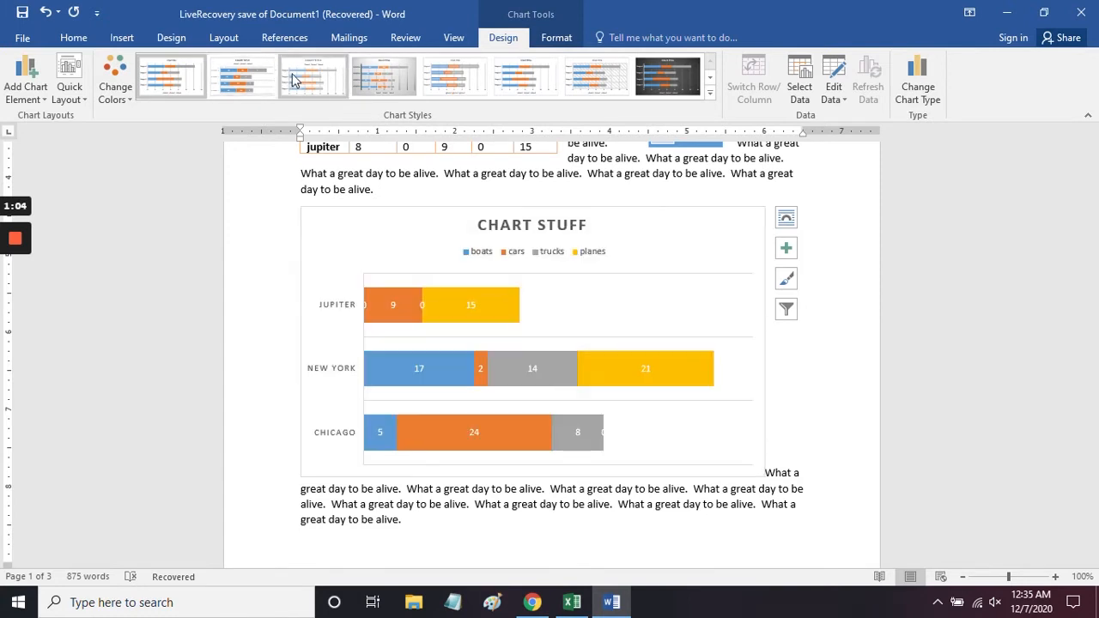
{"action": "left_click", "coordinate": [170, 85]}
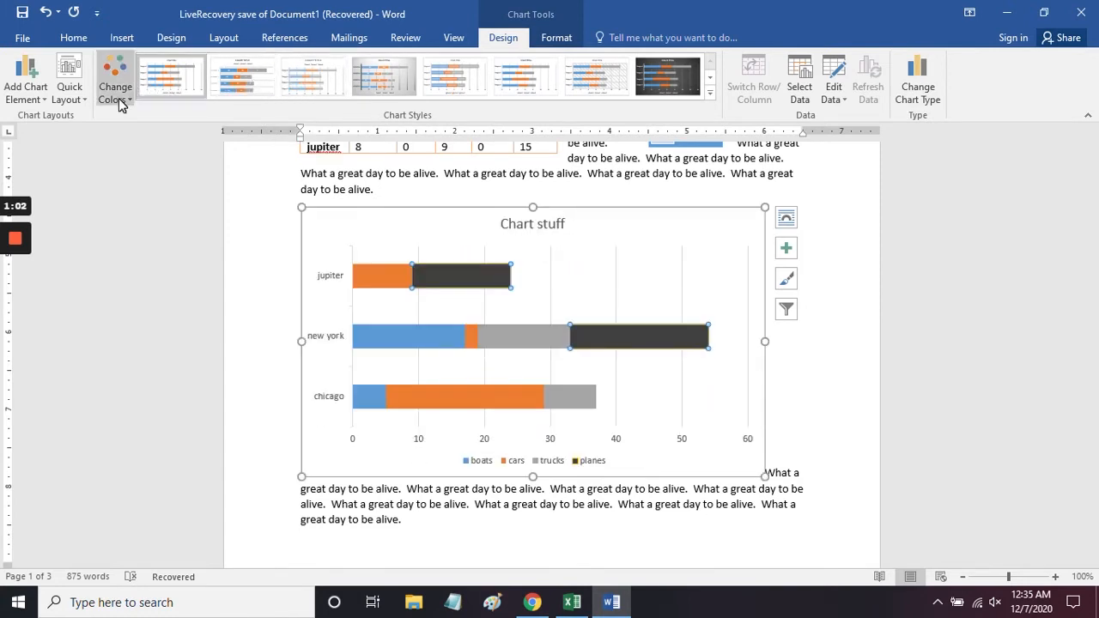
{"action": "left_click", "coordinate": [115, 85]}
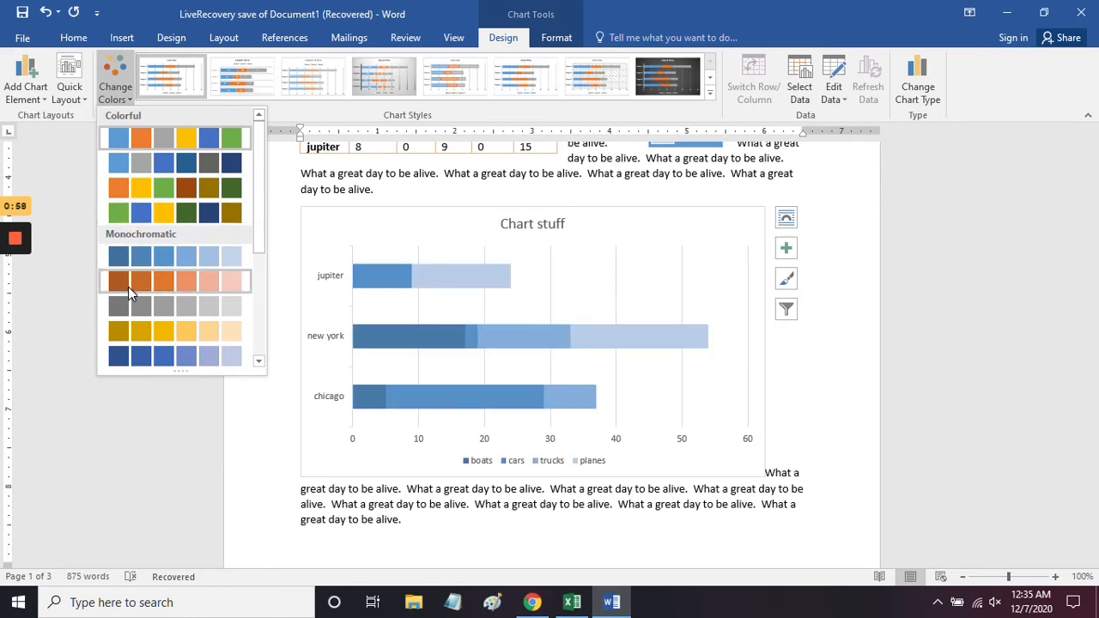
{"action": "left_click", "coordinate": [142, 213]}
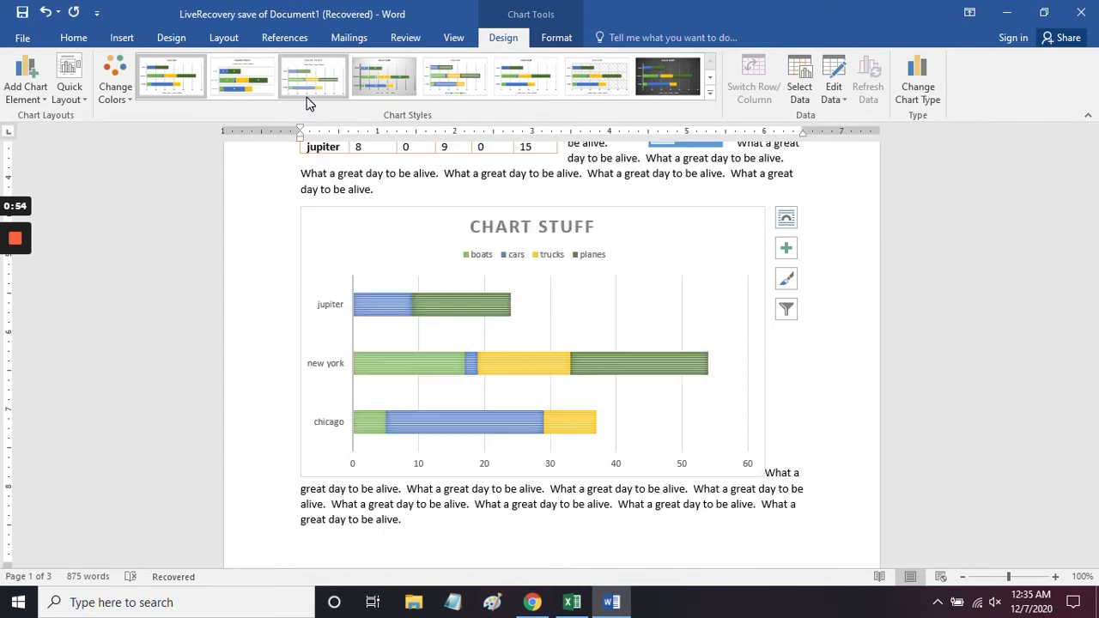
Step: Open the chart's data sheet to review its values, and close it
{"action": "left_click", "coordinate": [837, 94]}
{"action": "left_click", "coordinate": [852, 118]}
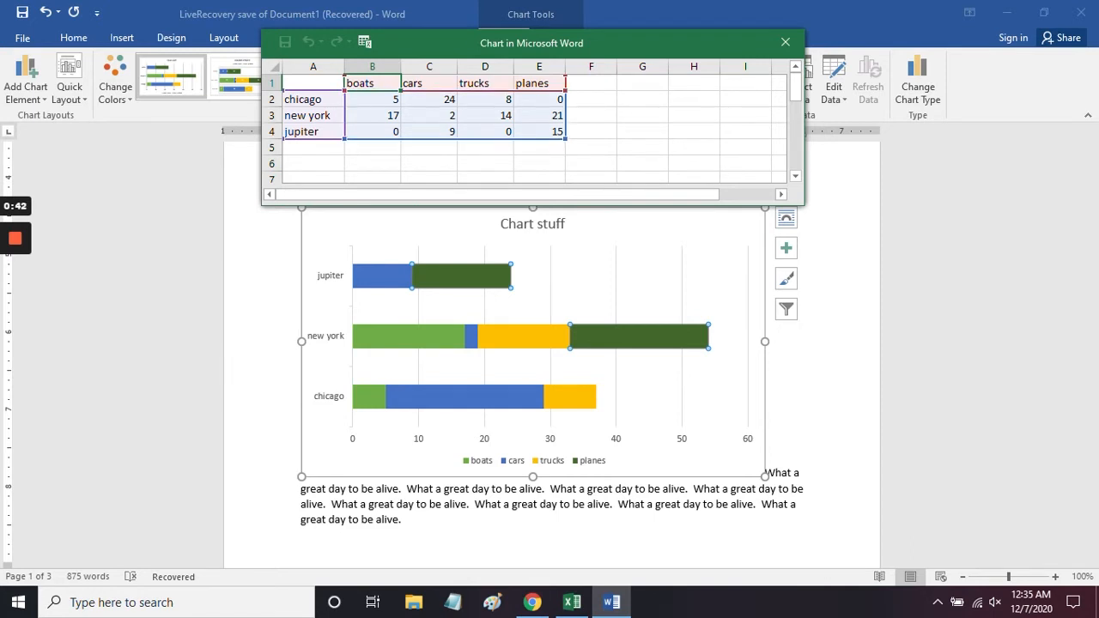
{"action": "left_click", "coordinate": [785, 42]}
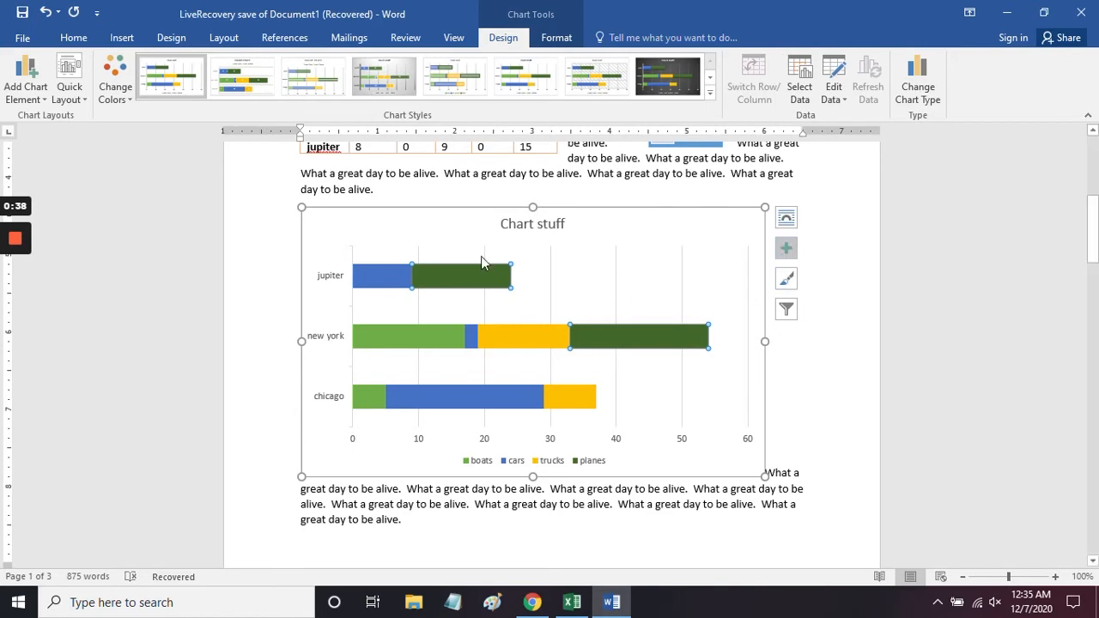
Step: Change the chart type to the Open-High-Low-Close stock chart
{"action": "left_click", "coordinate": [913, 92]}
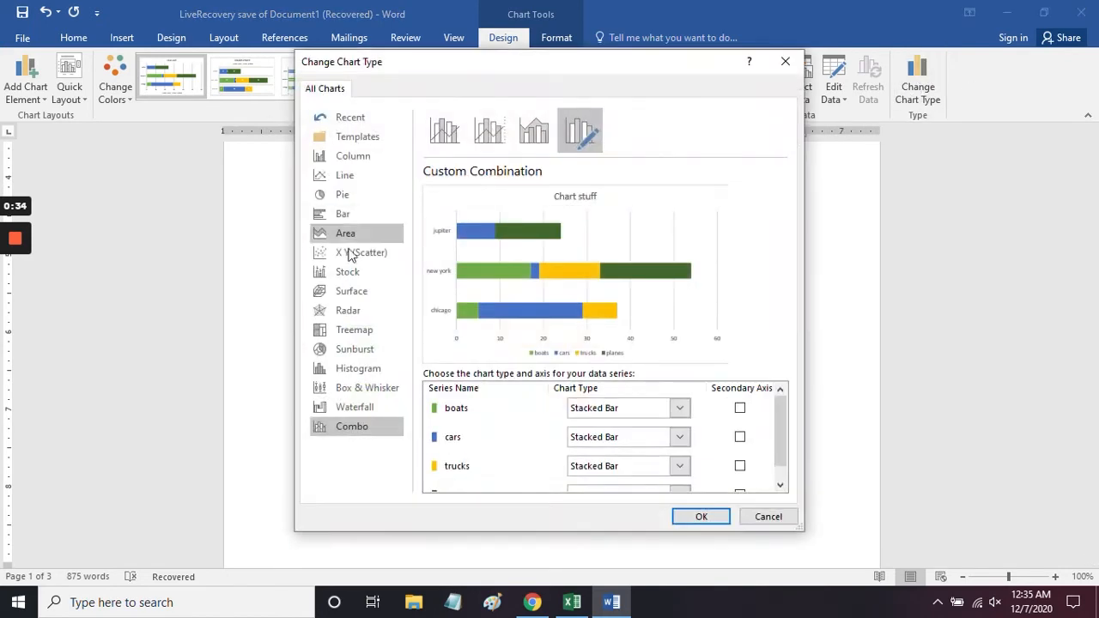
{"action": "left_click", "coordinate": [340, 272]}
{"action": "left_click", "coordinate": [486, 139]}
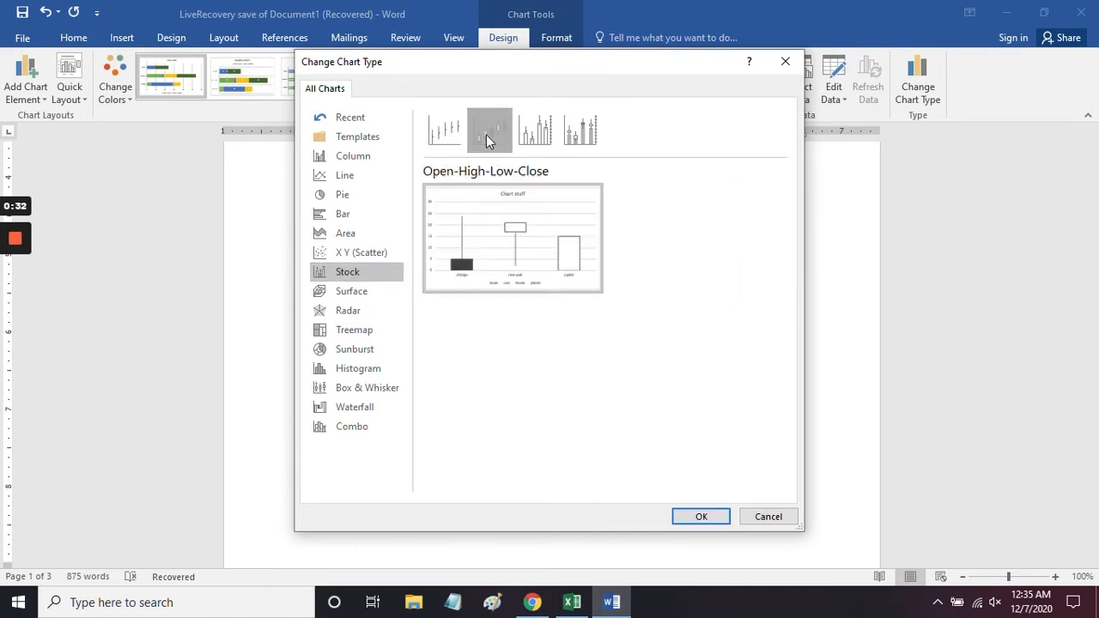
{"action": "left_click", "coordinate": [692, 519]}
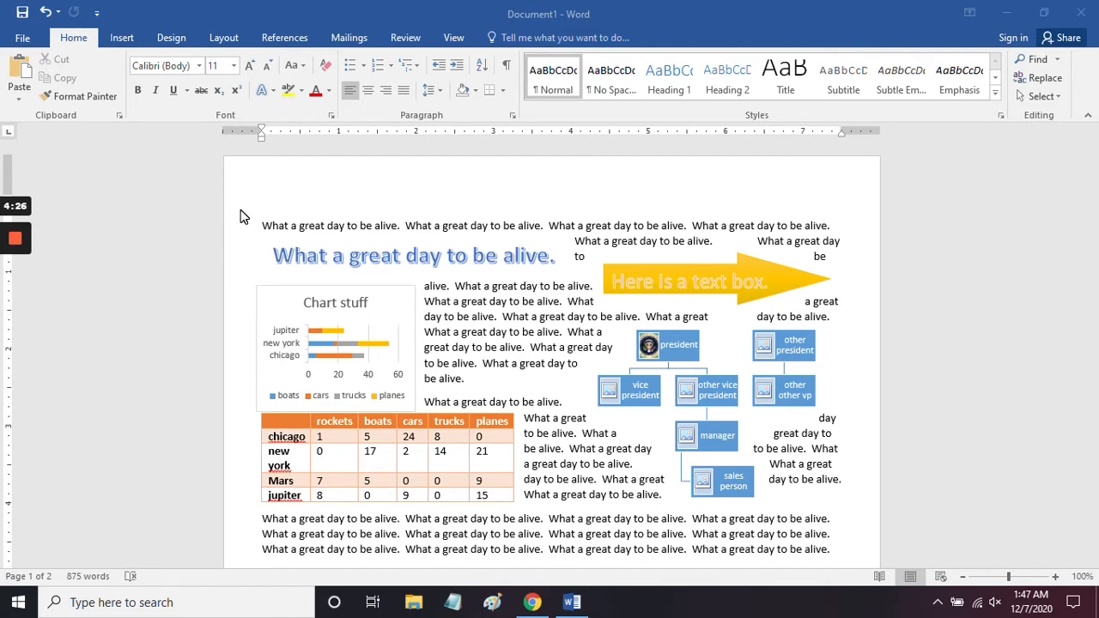
Step: Enter "Heading 1 heading 2 title subtitle" on the empty line above the document's first paragraph
{"action": "left_click", "coordinate": [282, 215]}
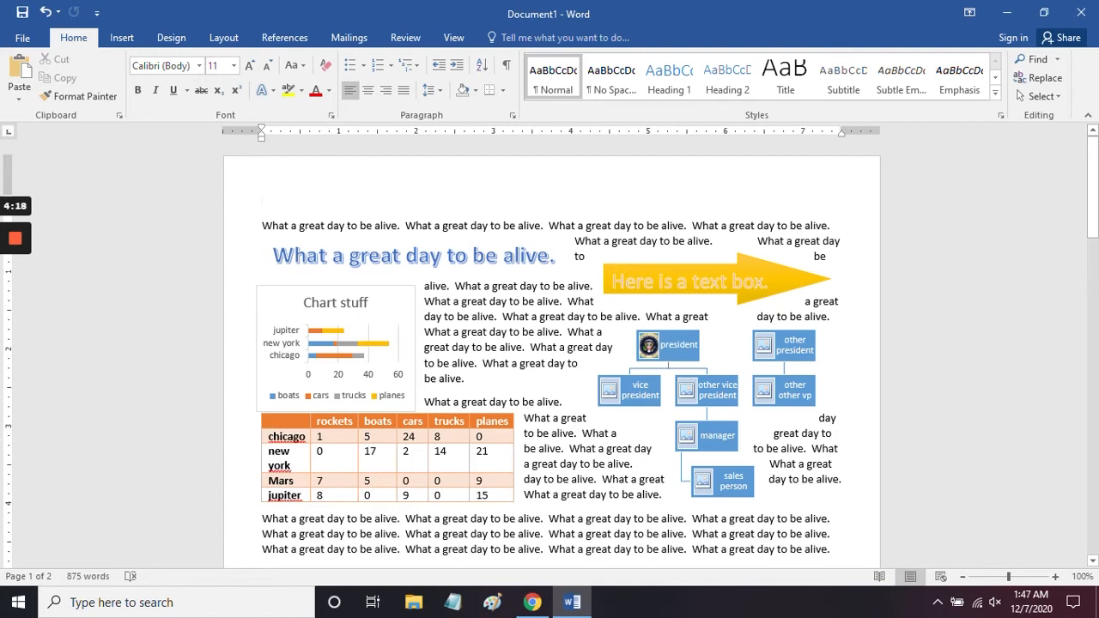
{"action": "left_click", "coordinate": [591, 89]}
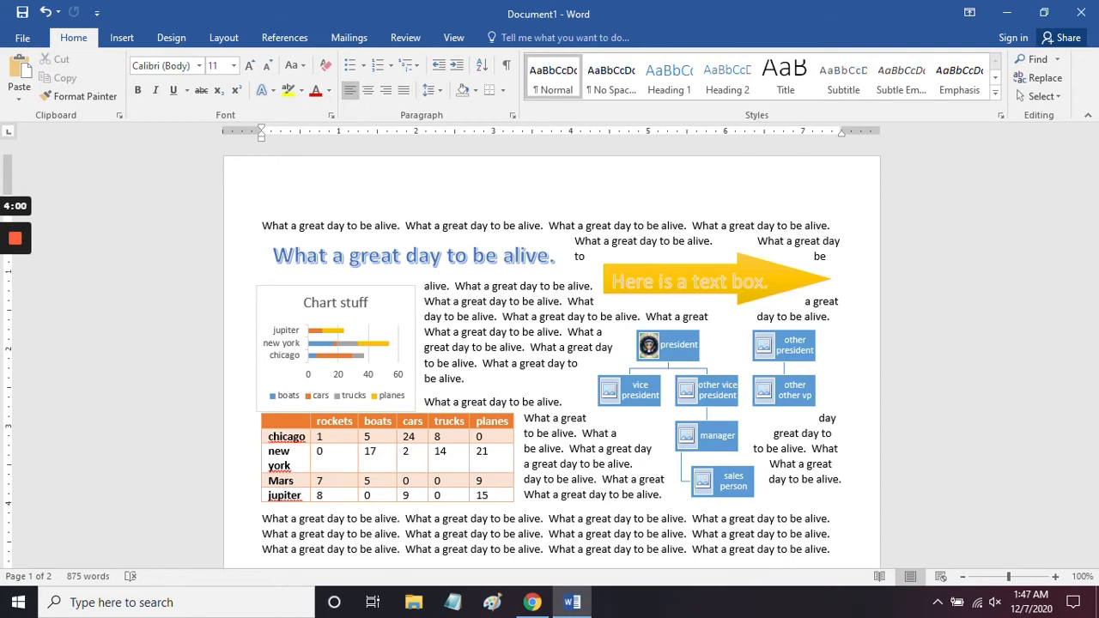
{"action": "type", "text": "Heading 1 heading 2 "}
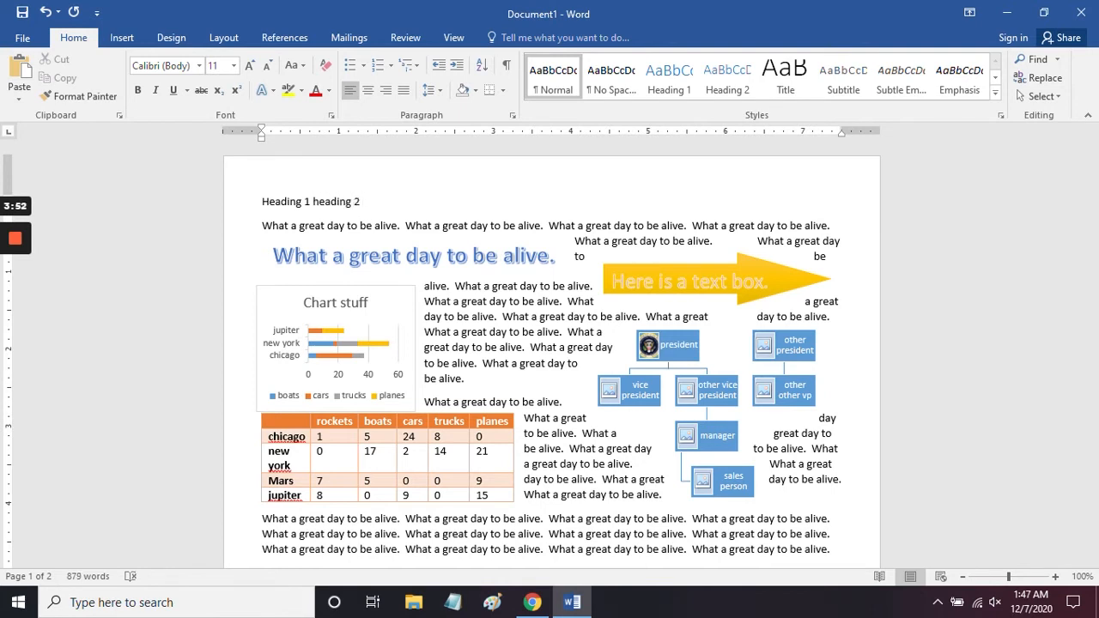
{"action": "type", "text": "title subtitle"}
Step: Apply the Heading 1 style to the words "Heading 1" and the Heading 2 style to "heading 2" in the first line
{"action": "left_click_drag", "start_coordinate": [262, 206], "coordinate": [307, 210]}
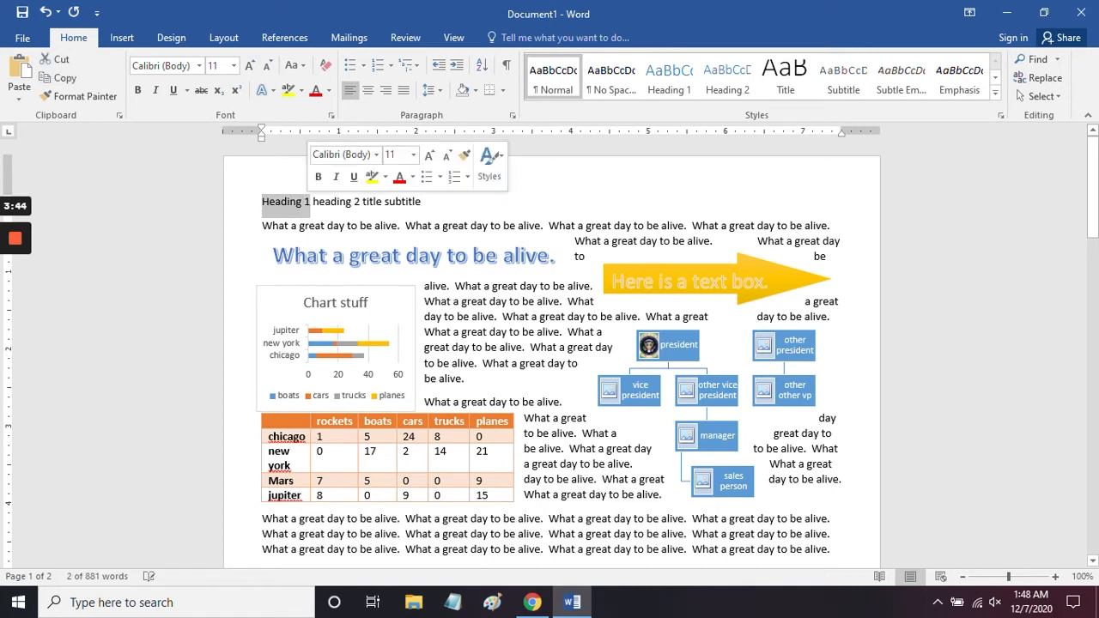
{"action": "left_click", "coordinate": [660, 79]}
{"action": "left_click", "coordinate": [662, 78]}
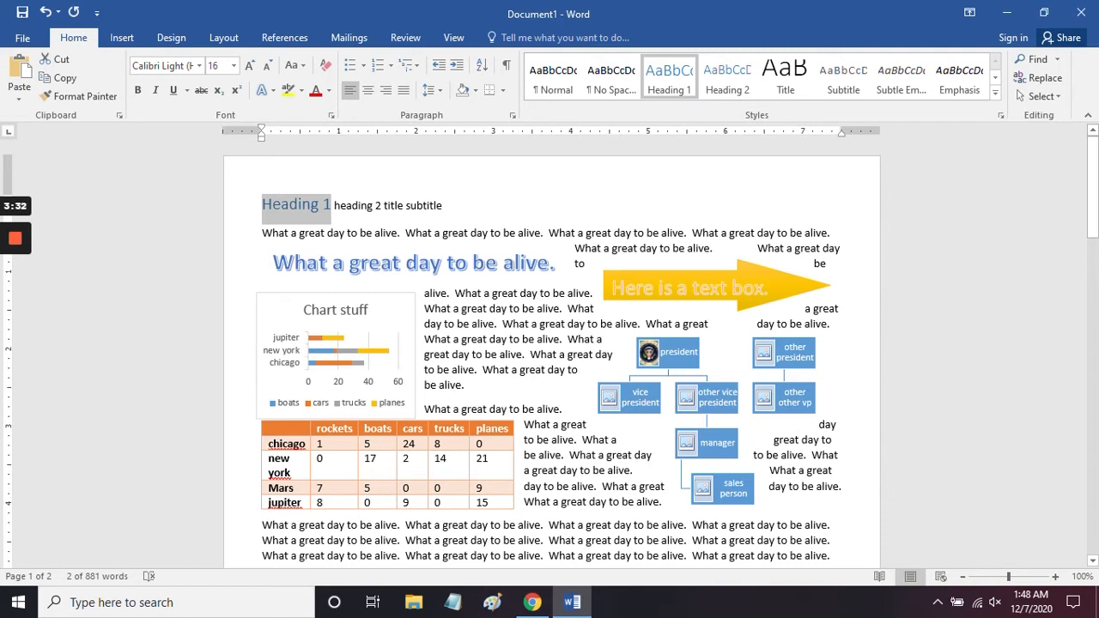
{"action": "left_click_drag", "start_coordinate": [334, 205], "coordinate": [383, 205]}
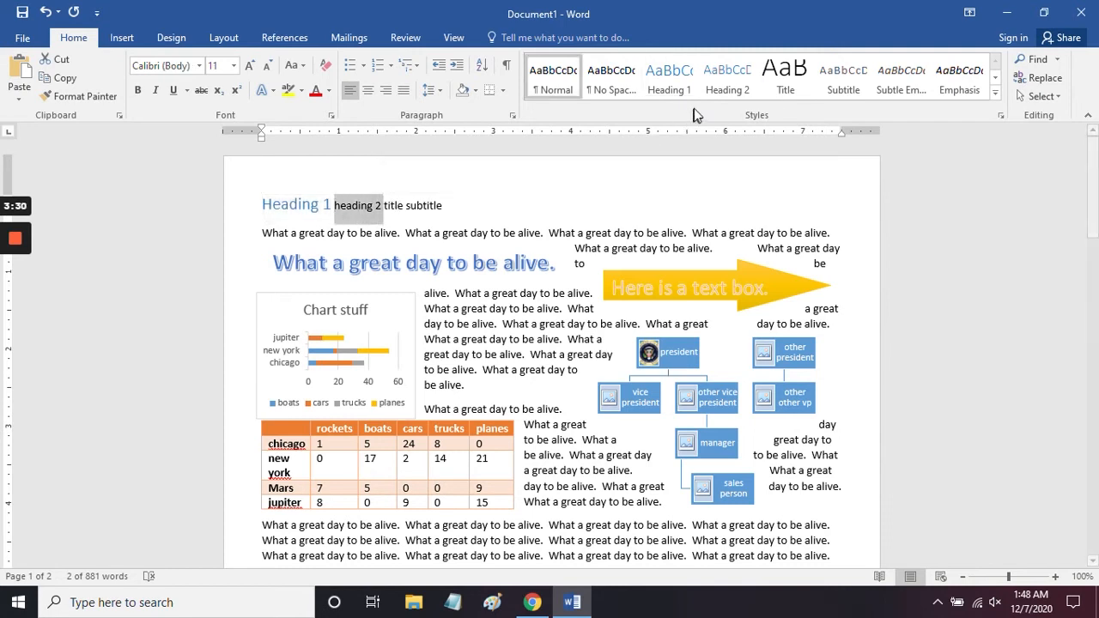
{"action": "left_click", "coordinate": [712, 79]}
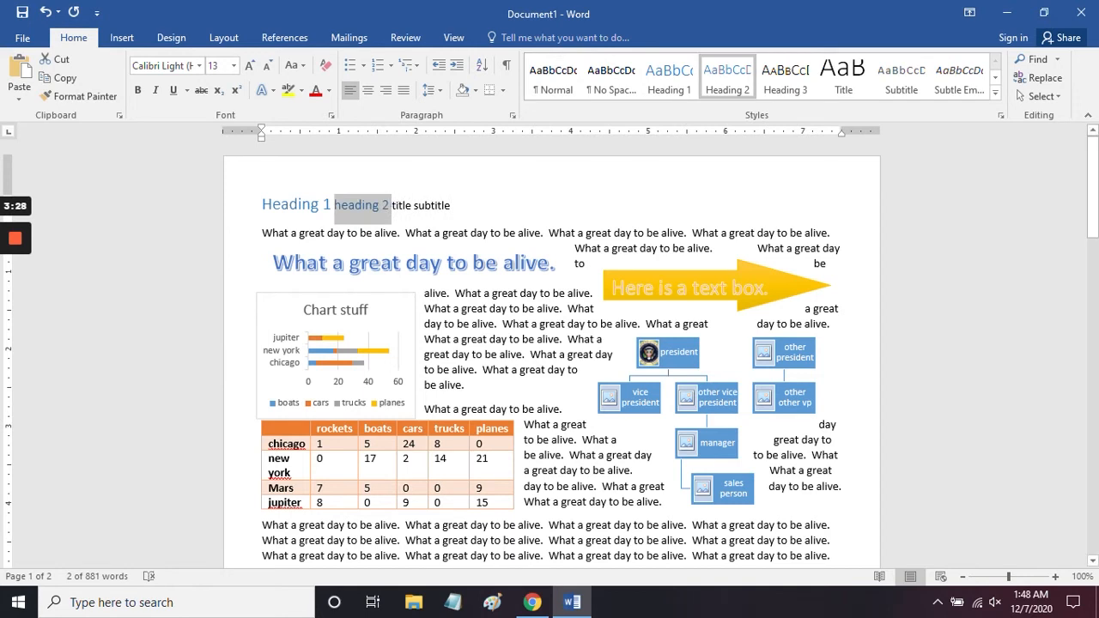
Step: Apply the Title style to the word "title" in the first line
{"action": "left_click", "coordinate": [394, 209]}
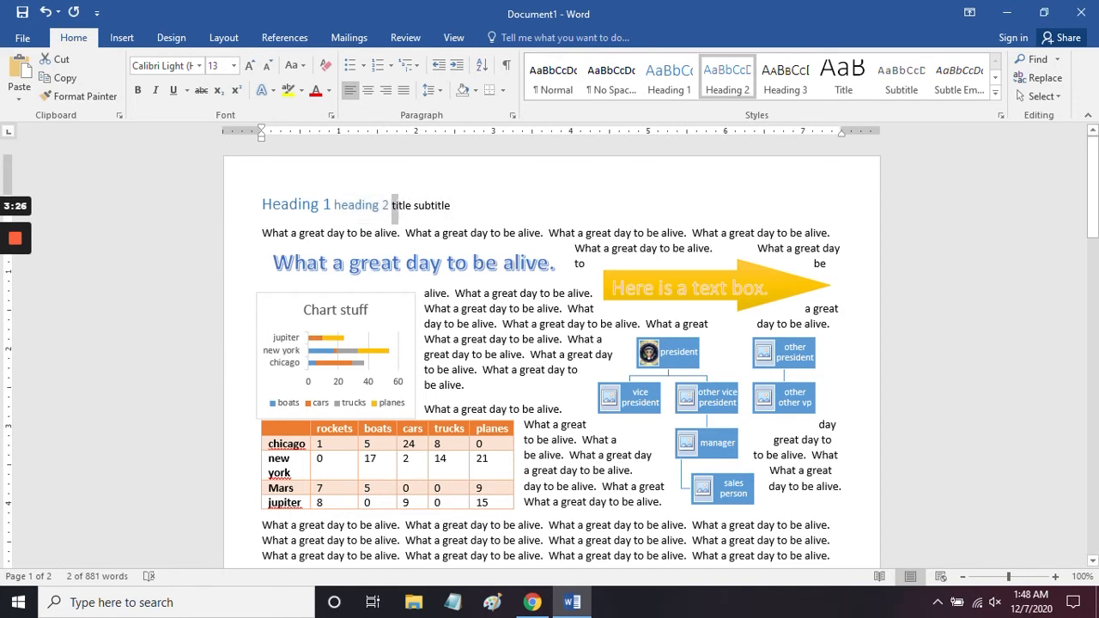
{"action": "left_click_drag", "start_coordinate": [394, 209], "coordinate": [412, 210]}
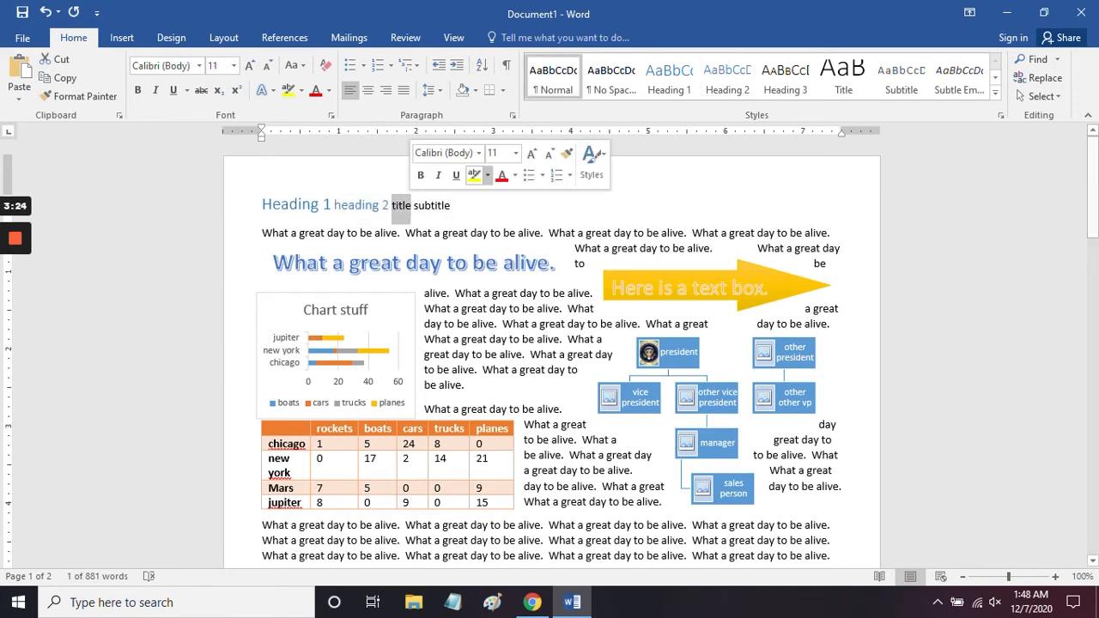
{"action": "left_click", "coordinate": [839, 76]}
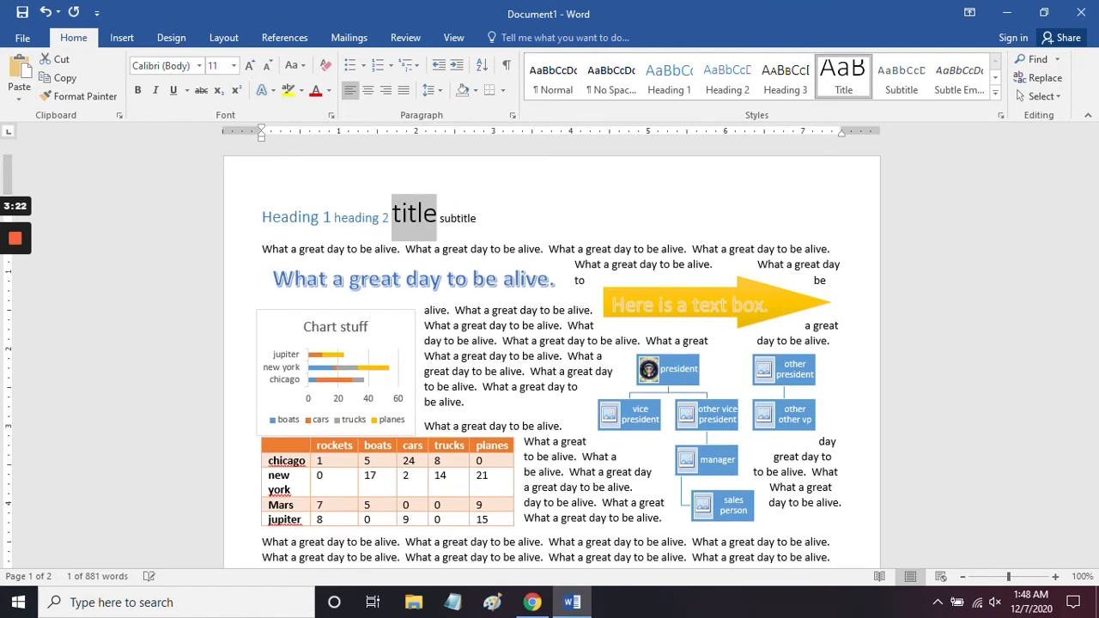
Step: Select only the word "subtitle" in the first line and apply the Title style to it
{"action": "key", "text": "shift+End"}
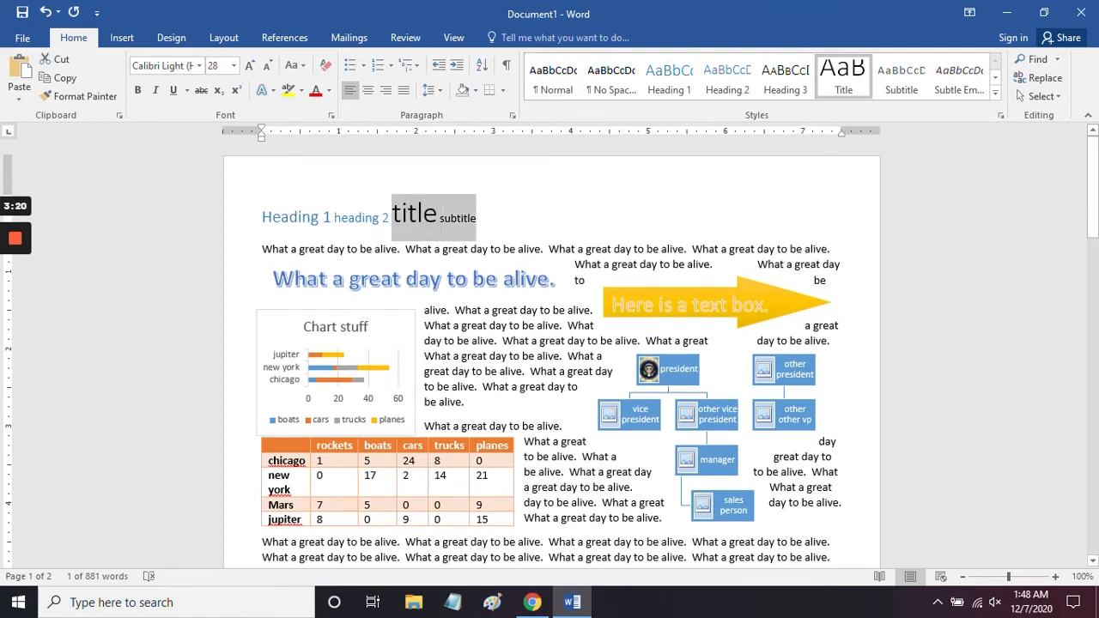
{"action": "key", "text": "Right"}
{"action": "key", "text": "shift+Left"}
{"action": "key", "text": "shift+Left"}
{"action": "key", "text": "shift+Left"}
{"action": "key", "text": "shift+Left"}
{"action": "key", "text": "shift+Left"}
{"action": "key", "text": "shift+Left"}
{"action": "key", "text": "shift+Left"}
{"action": "key", "text": "shift+Left"}
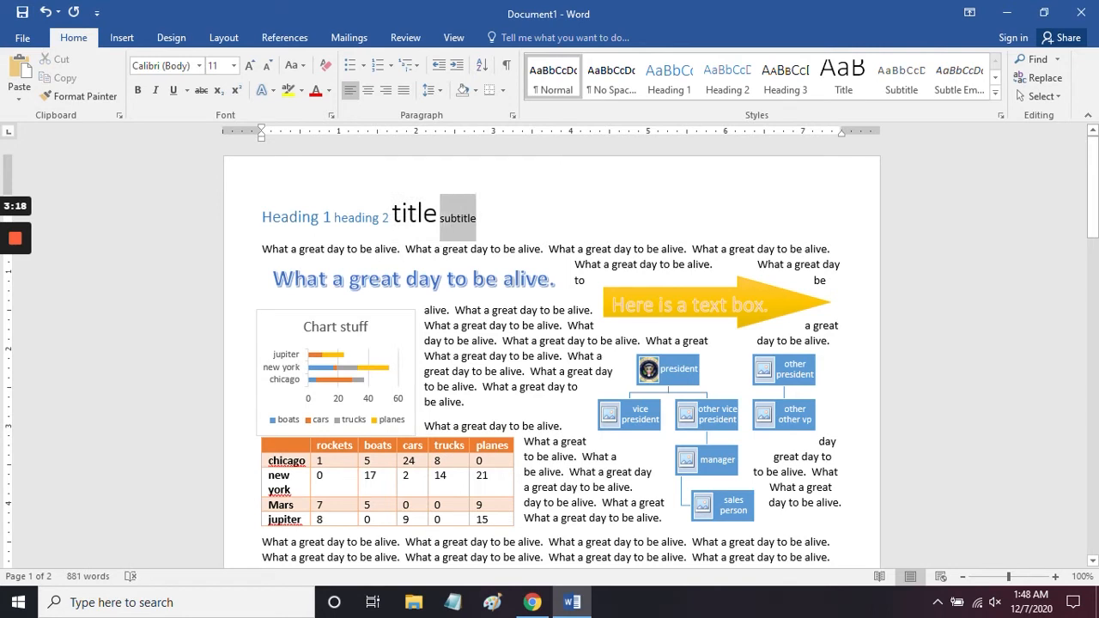
{"action": "left_click", "coordinate": [833, 75]}
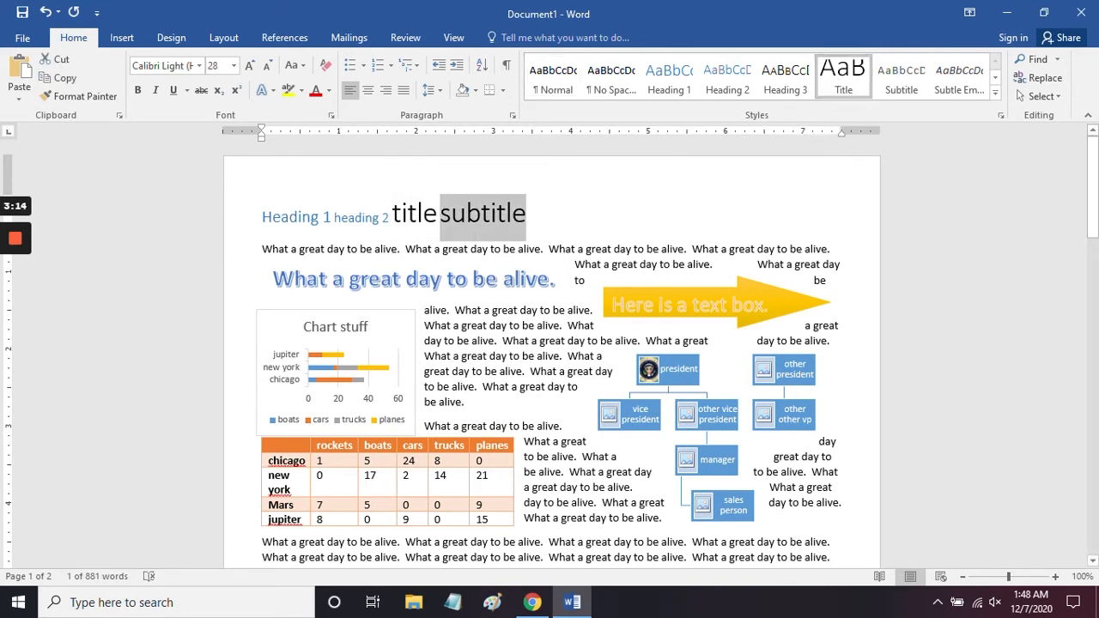
Step: Apply the Subtitle style to the word "subtitle" at the end of the first line
{"action": "key", "text": "Right"}
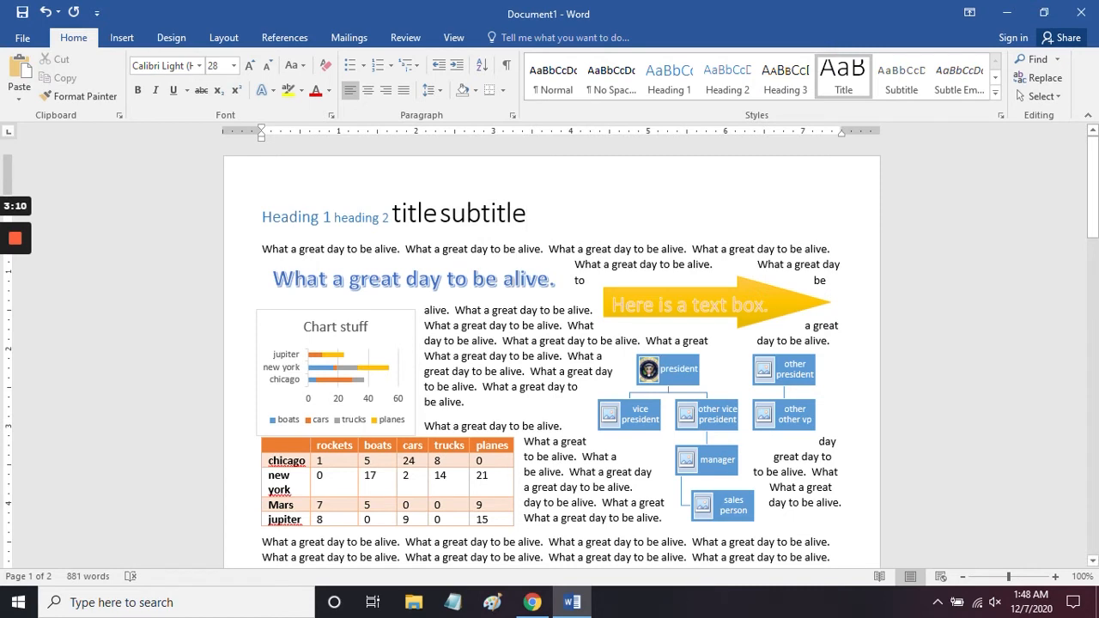
{"action": "key", "text": "shift+Left"}
{"action": "key", "text": "shift+Left"}
{"action": "key", "text": "shift+Left"}
{"action": "key", "text": "shift+Left"}
{"action": "key", "text": "shift+Left"}
{"action": "key", "text": "shift+Left"}
{"action": "key", "text": "shift+Left"}
{"action": "key", "text": "shift+Left"}
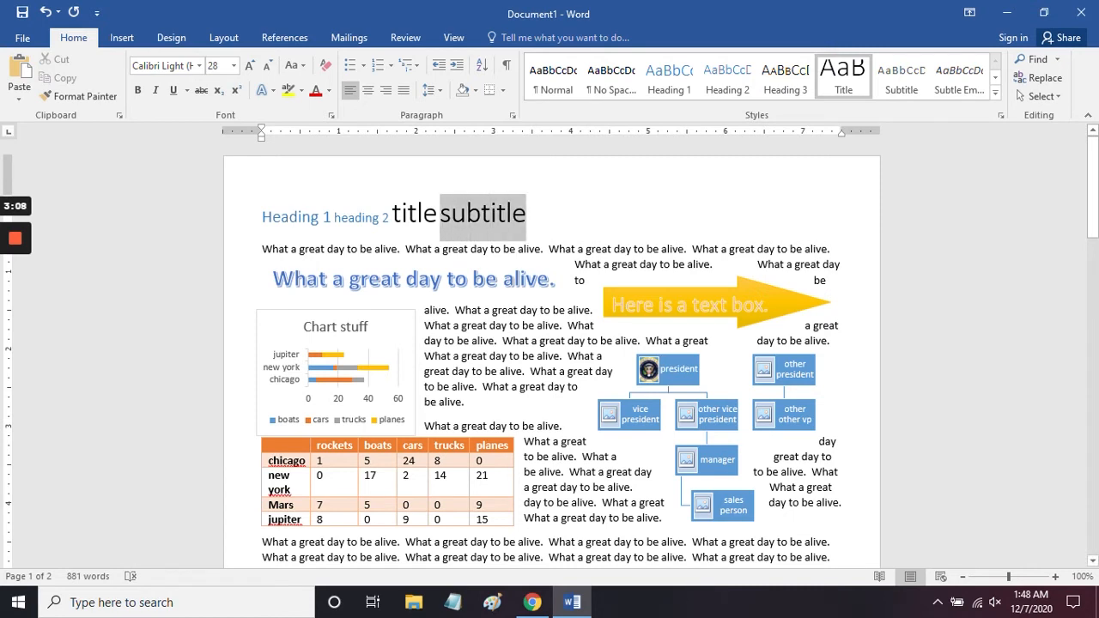
{"action": "left_click", "coordinate": [899, 79]}
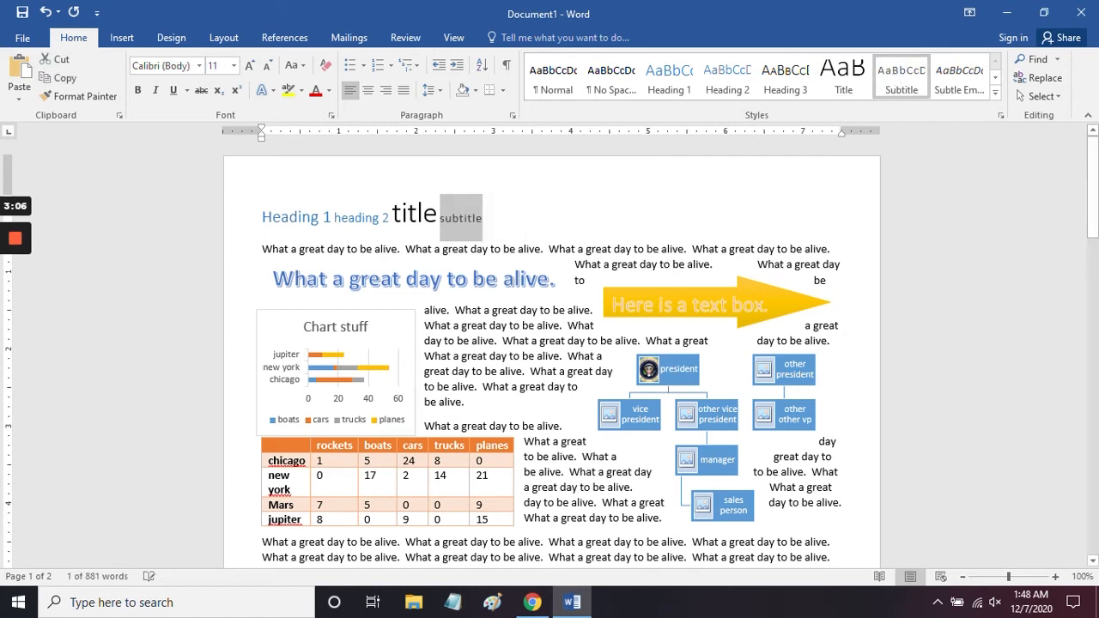
{"action": "key", "text": "Right"}
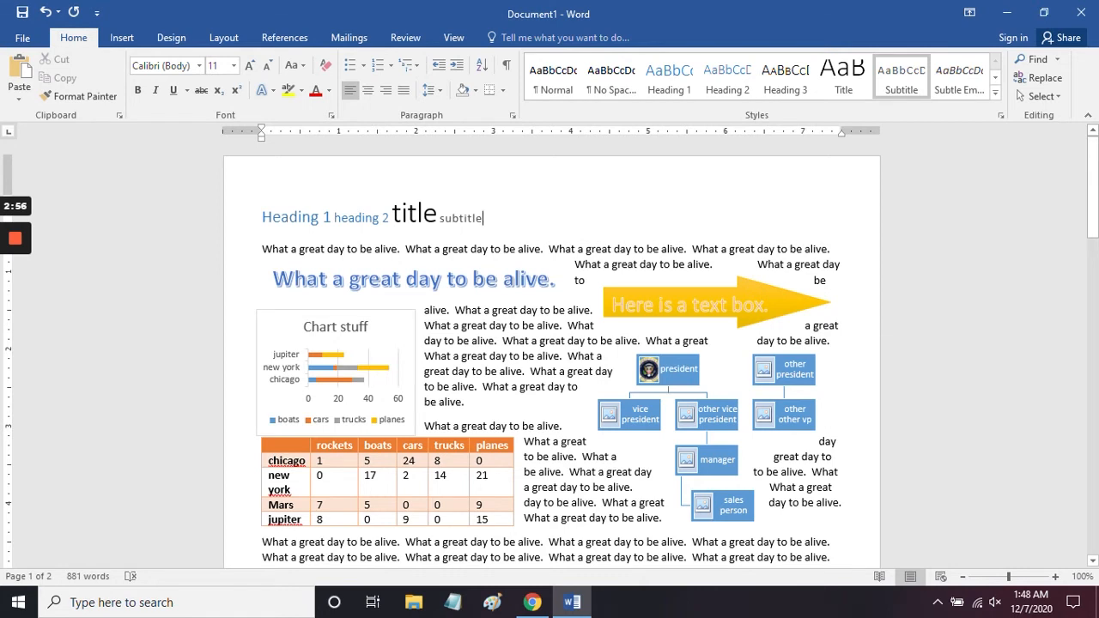
Step: Add a line reading "Heading 2" below the first line and apply the Heading 2 style to it
{"action": "key", "text": "Return"}
{"action": "type", "text": "Heading "}
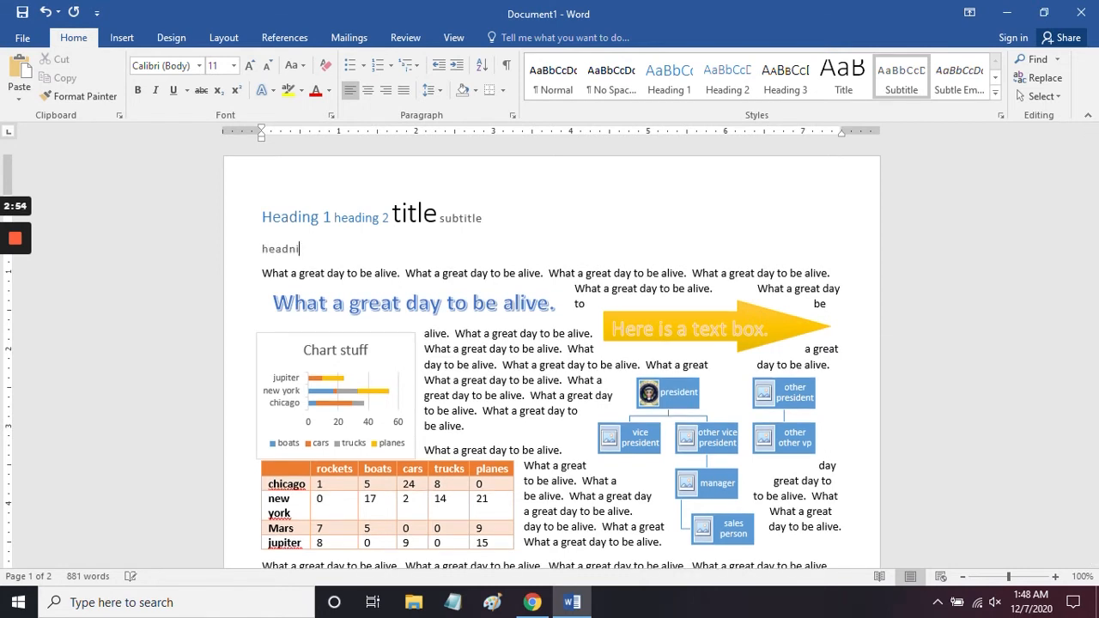
{"action": "type", "text": "2"}
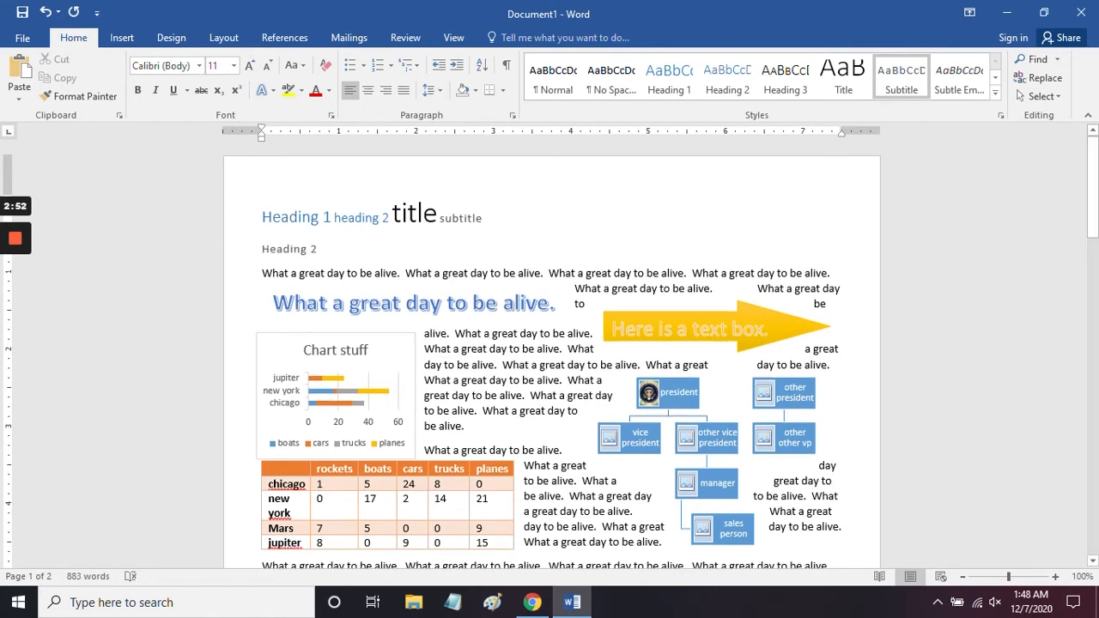
{"action": "key", "text": "shift+Home"}
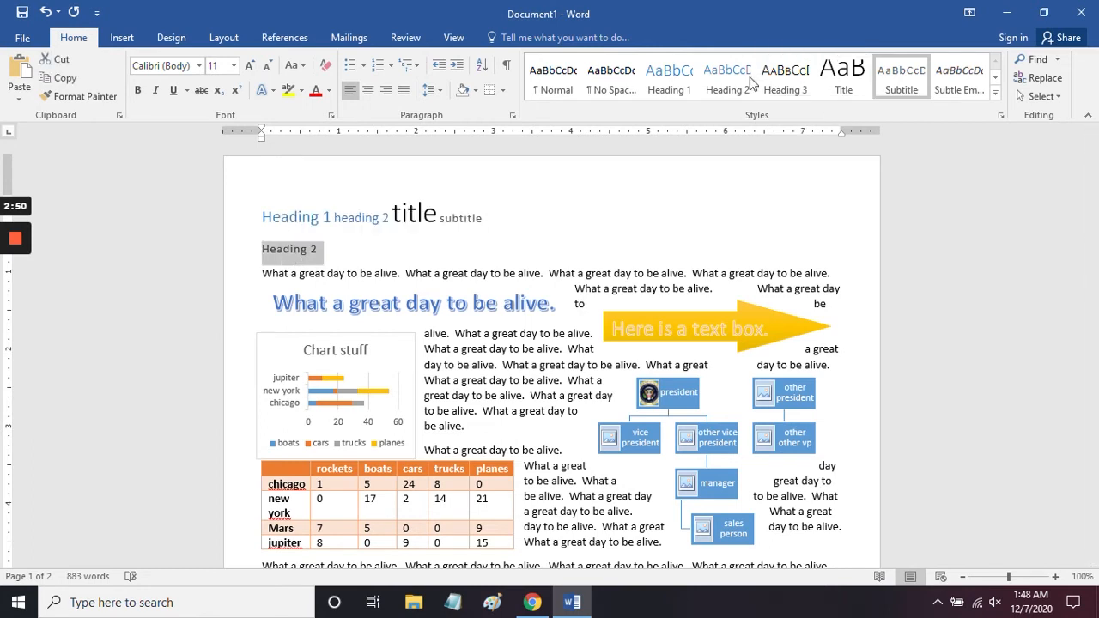
{"action": "left_click", "coordinate": [729, 79]}
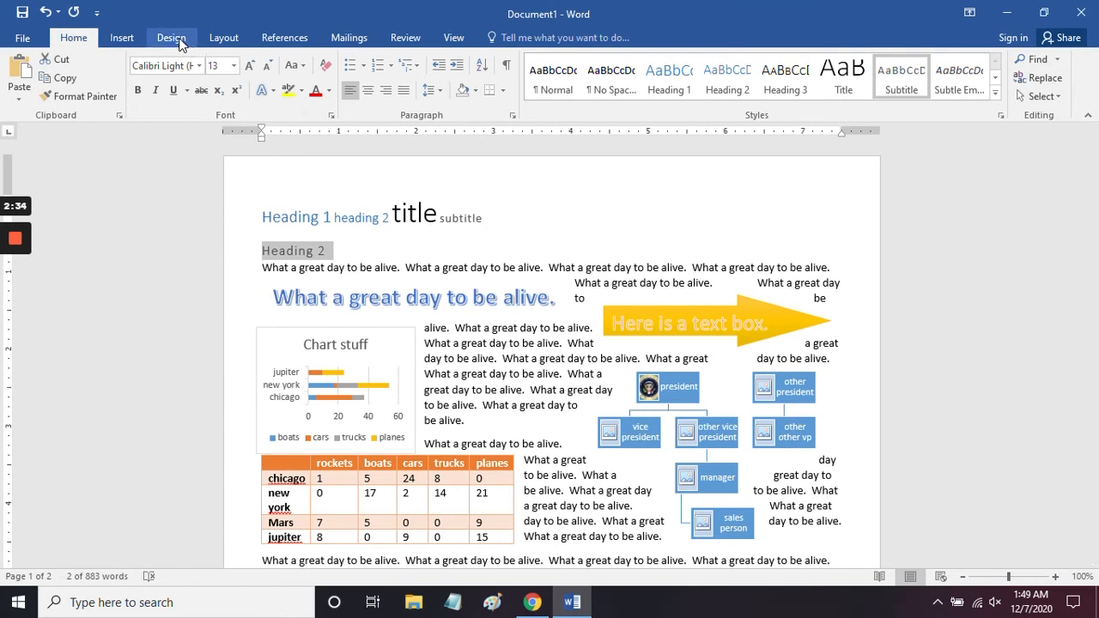
Step: Apply the Green theme colors to the whole document
{"action": "left_click", "coordinate": [172, 37]}
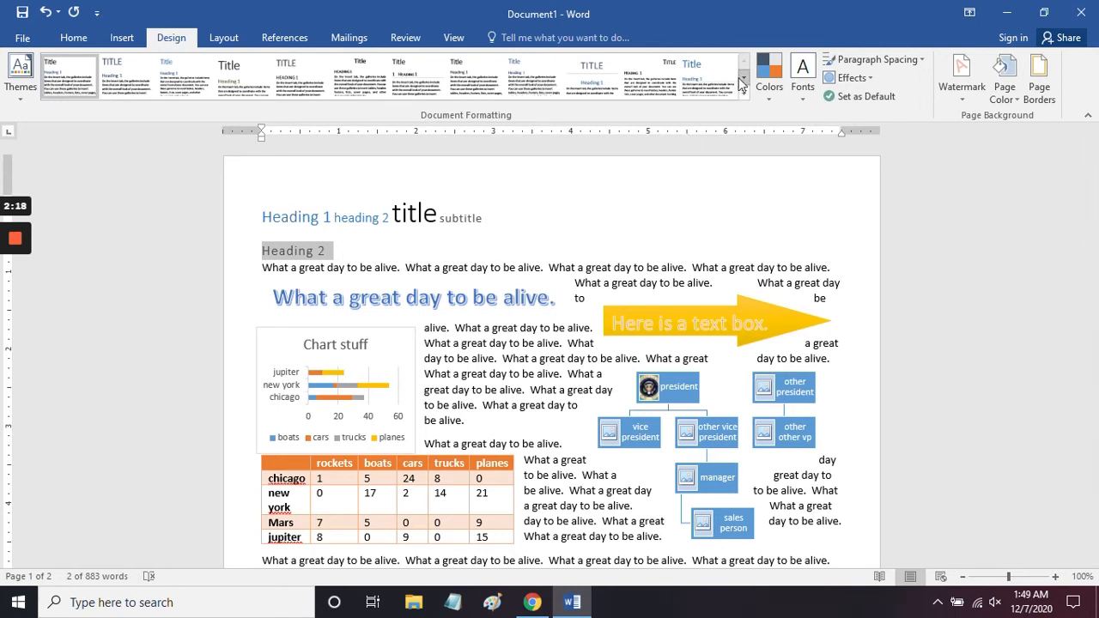
{"action": "left_click", "coordinate": [485, 218]}
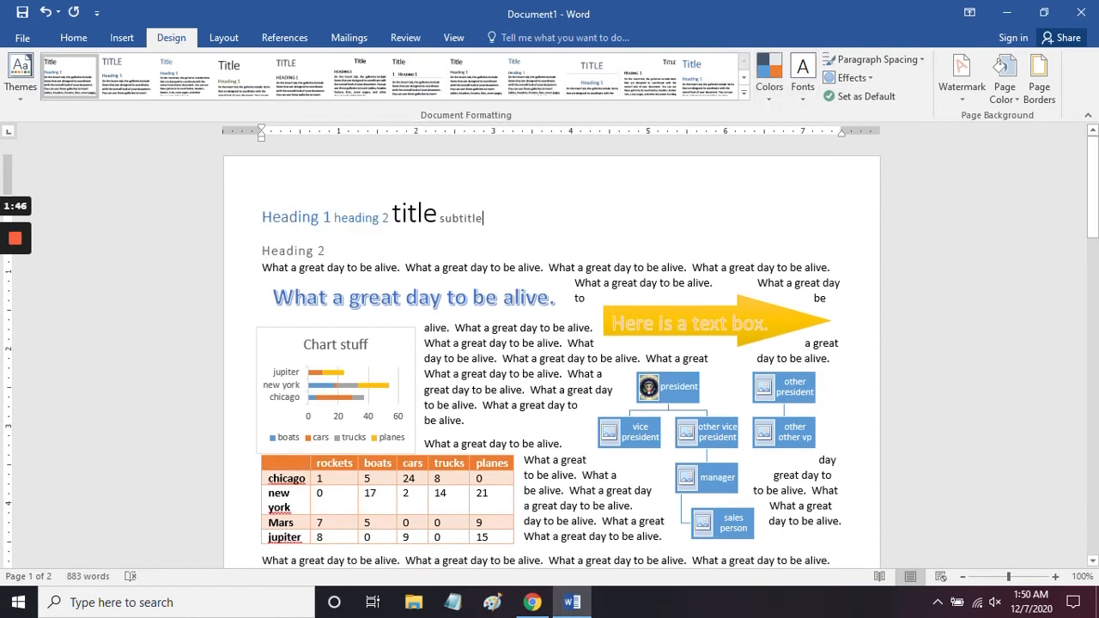
{"action": "left_click", "coordinate": [774, 96]}
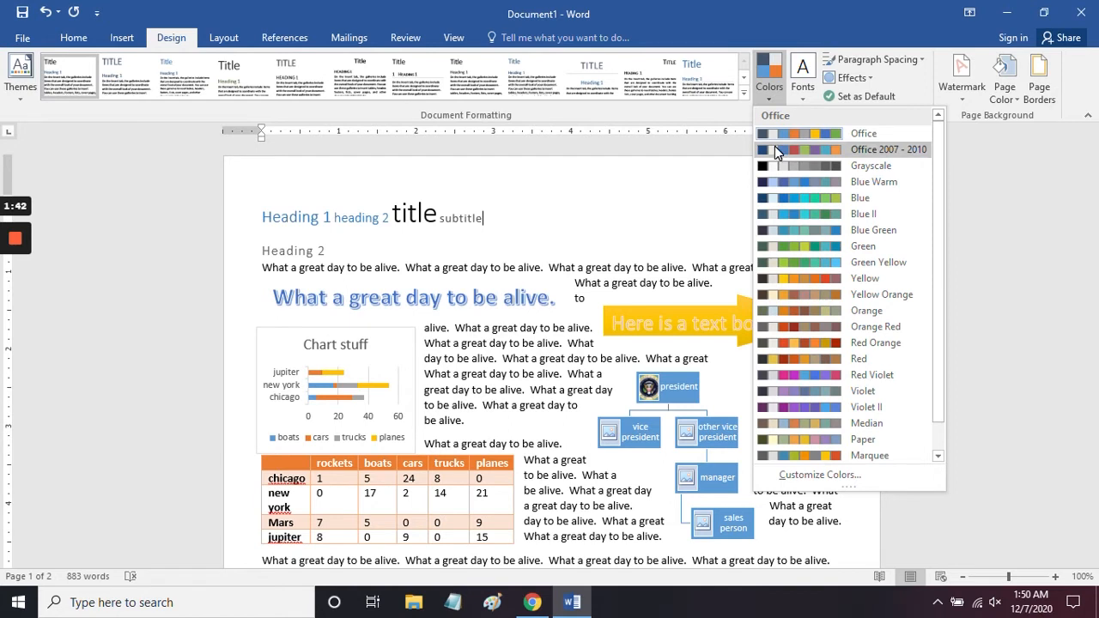
{"action": "left_click", "coordinate": [650, 216]}
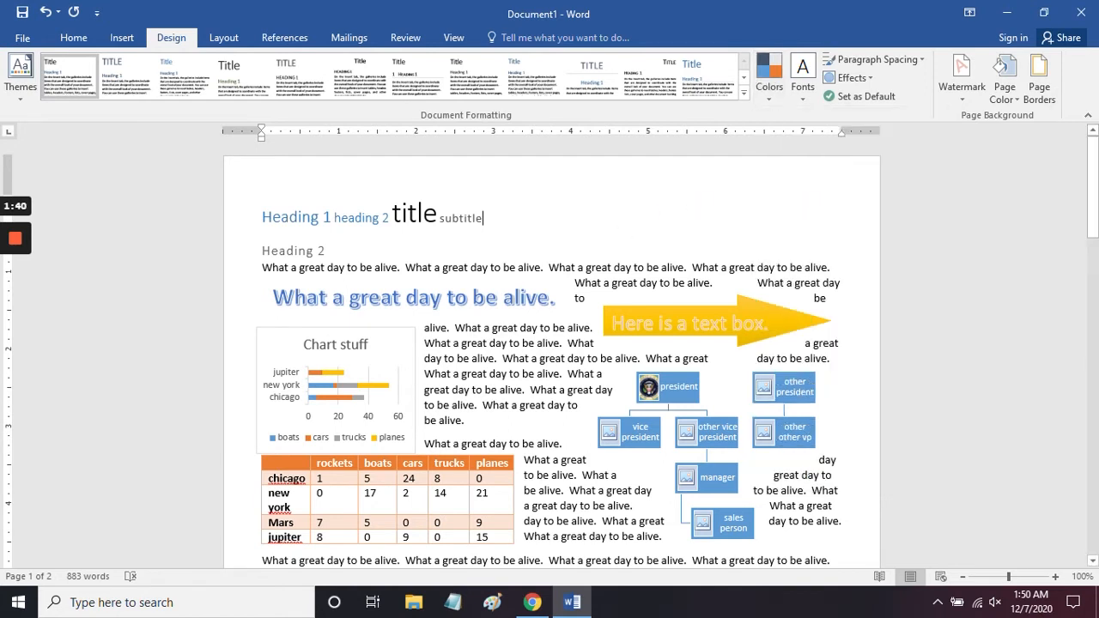
{"action": "left_click", "coordinate": [770, 78]}
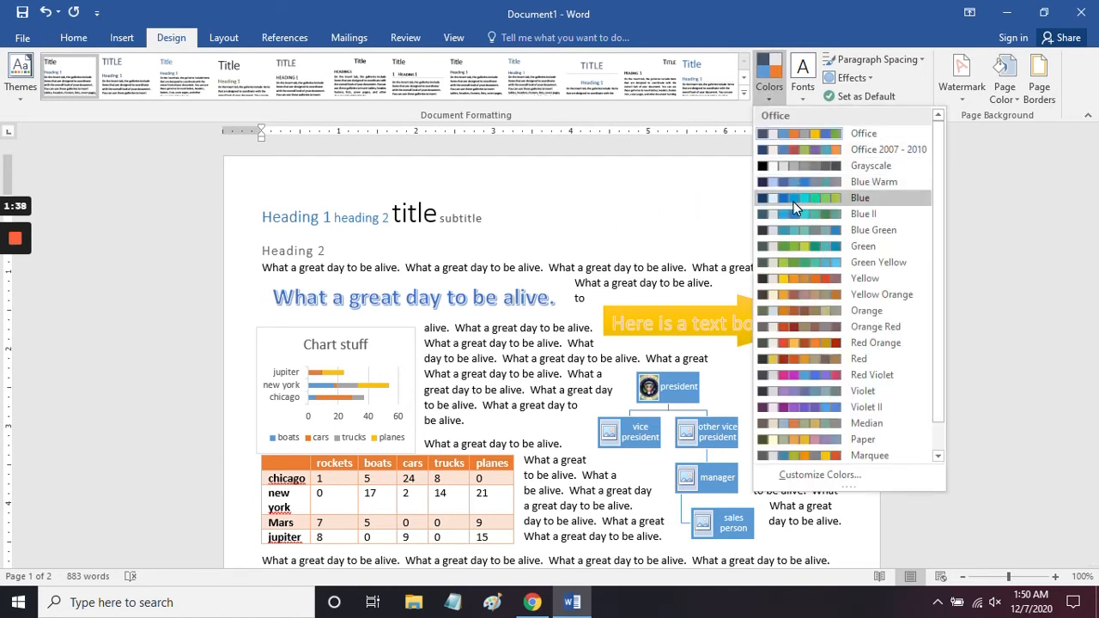
{"action": "left_click", "coordinate": [805, 246]}
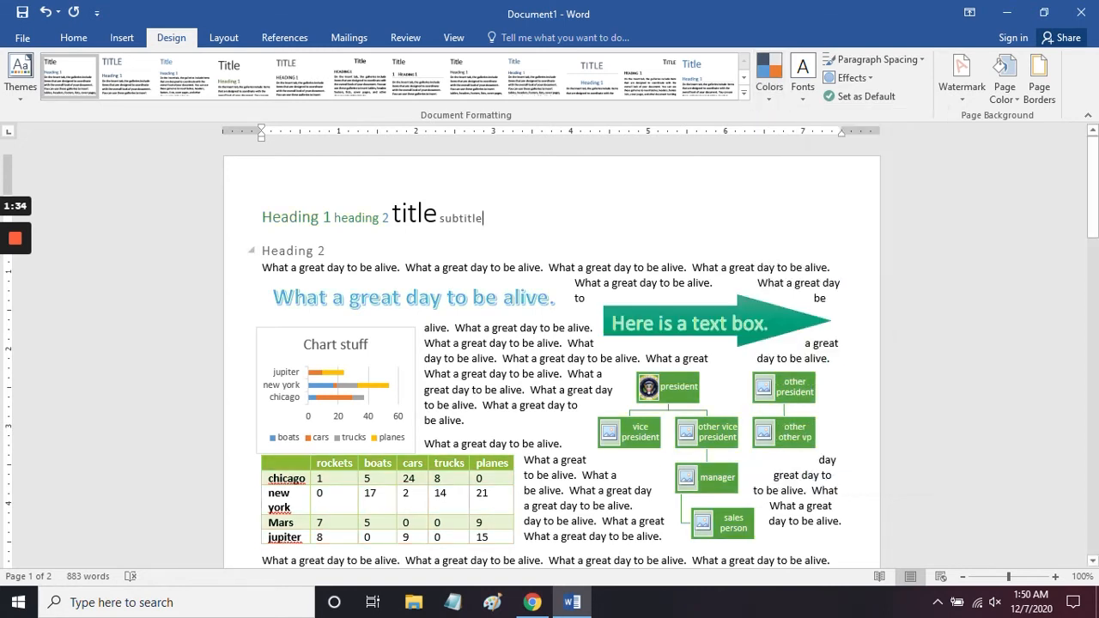
Step: Preview other theme colors such as Red Orange and examine the available font sets, effects and document themes without applying any
{"action": "left_click", "coordinate": [765, 95]}
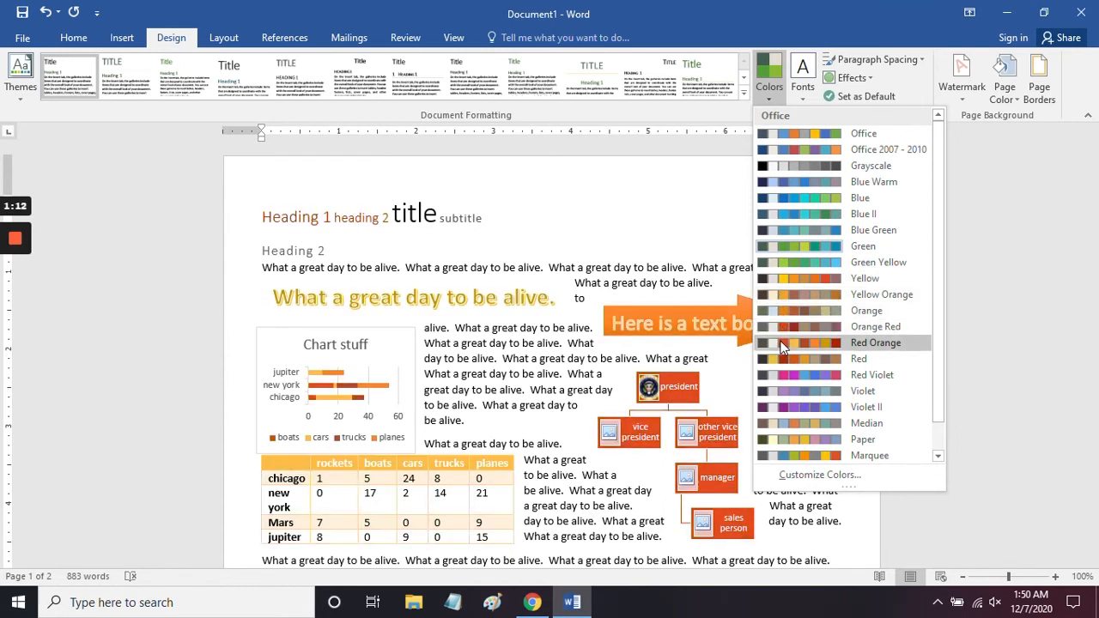
{"action": "left_click", "coordinate": [695, 174]}
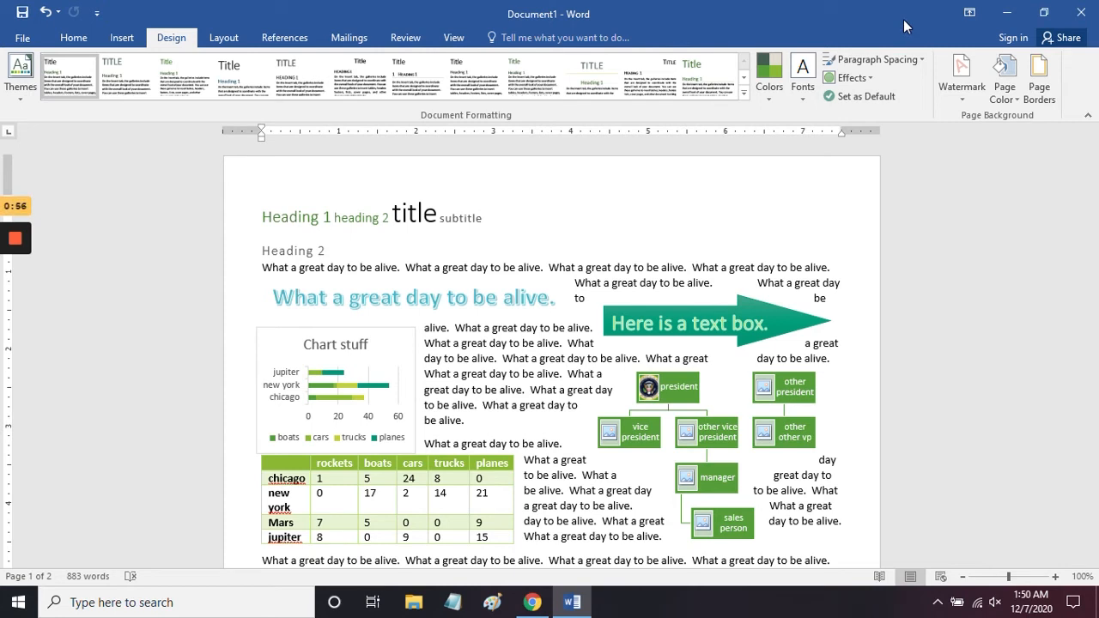
{"action": "left_click", "coordinate": [805, 94]}
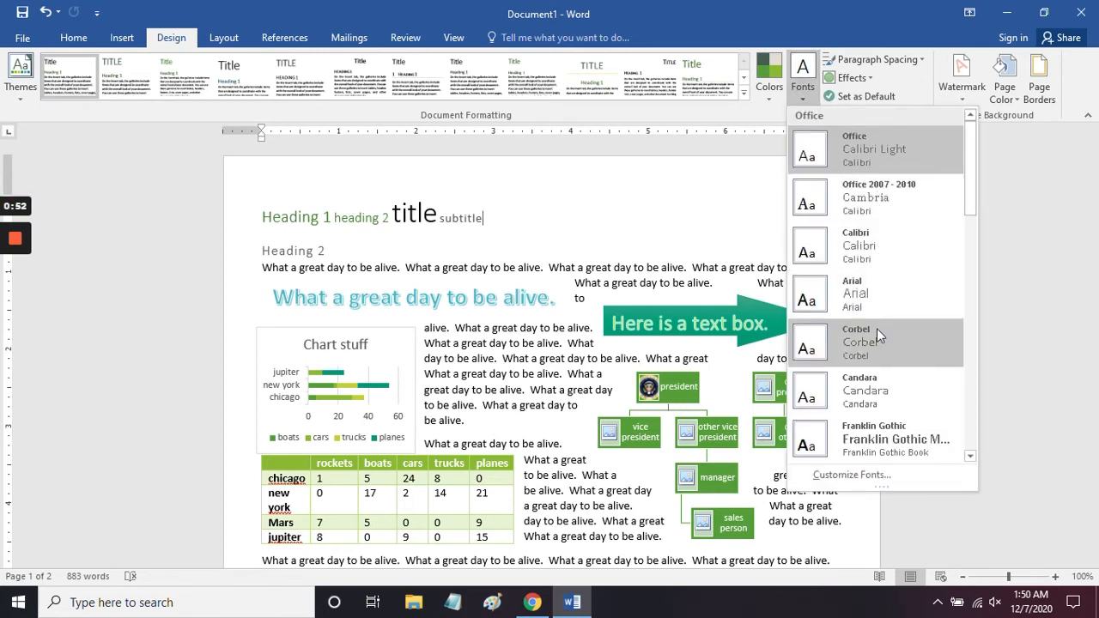
{"action": "left_click", "coordinate": [819, 38]}
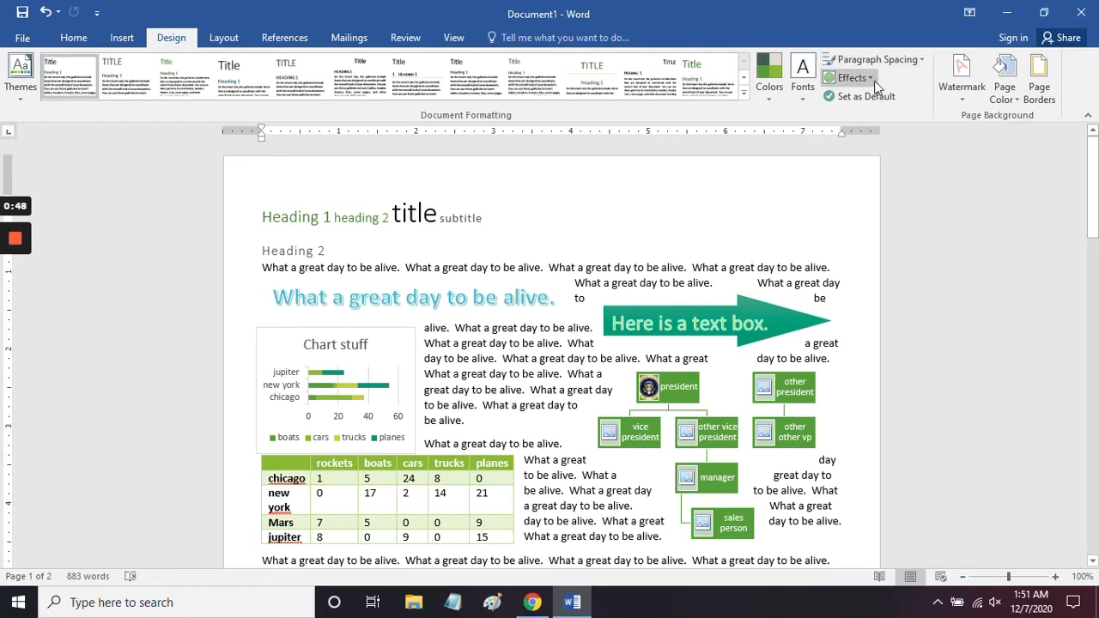
{"action": "left_click", "coordinate": [871, 79]}
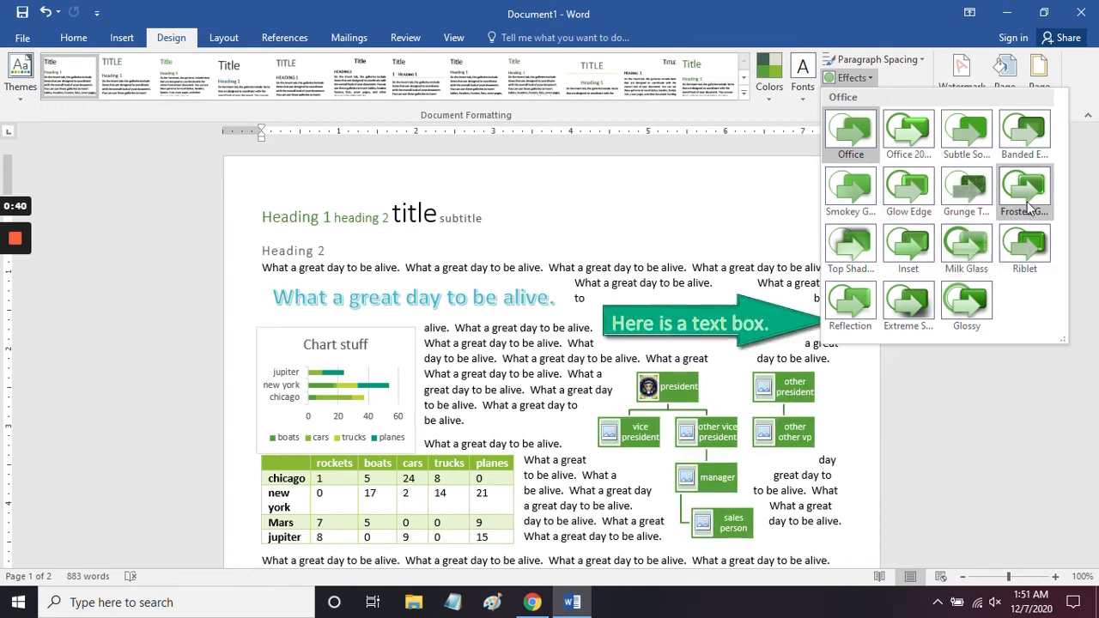
{"action": "left_click", "coordinate": [803, 9]}
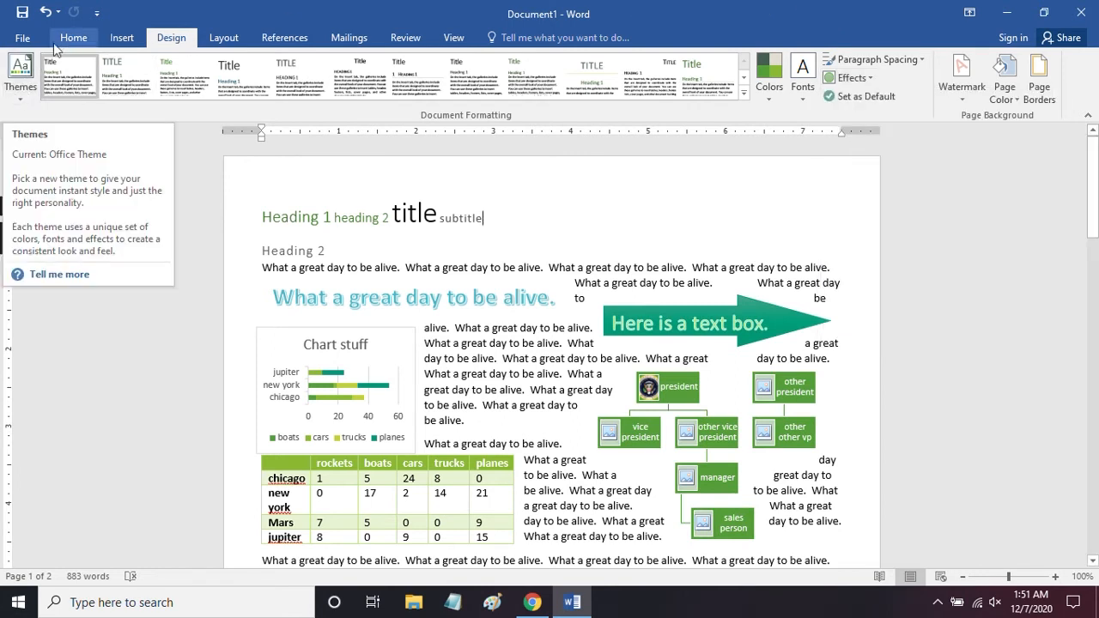
{"action": "left_click", "coordinate": [17, 90]}
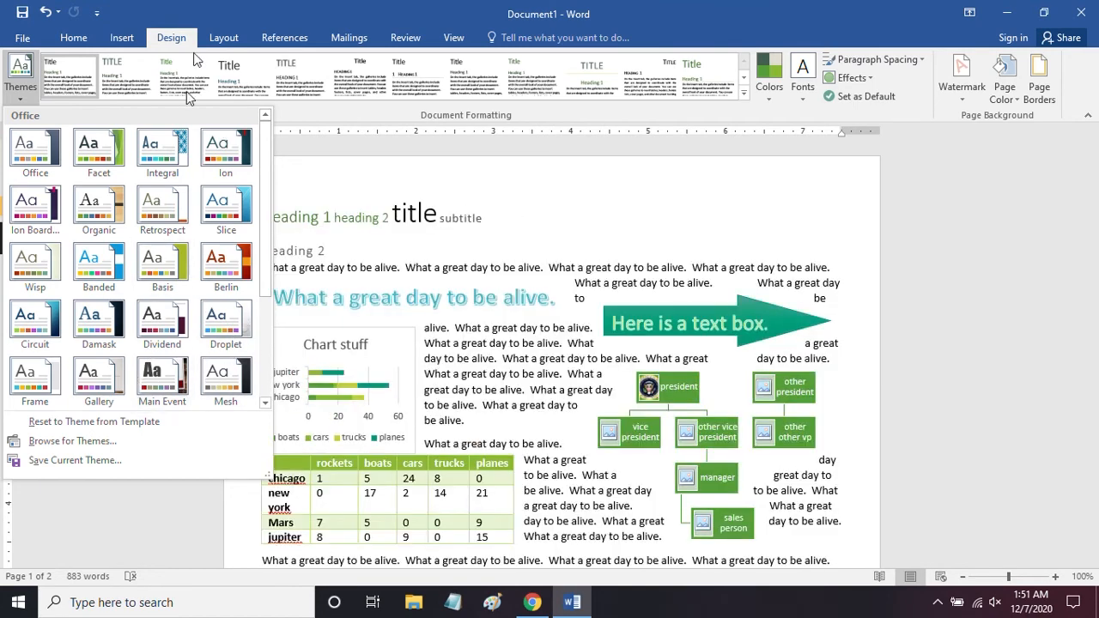
{"action": "left_click", "coordinate": [237, 7]}
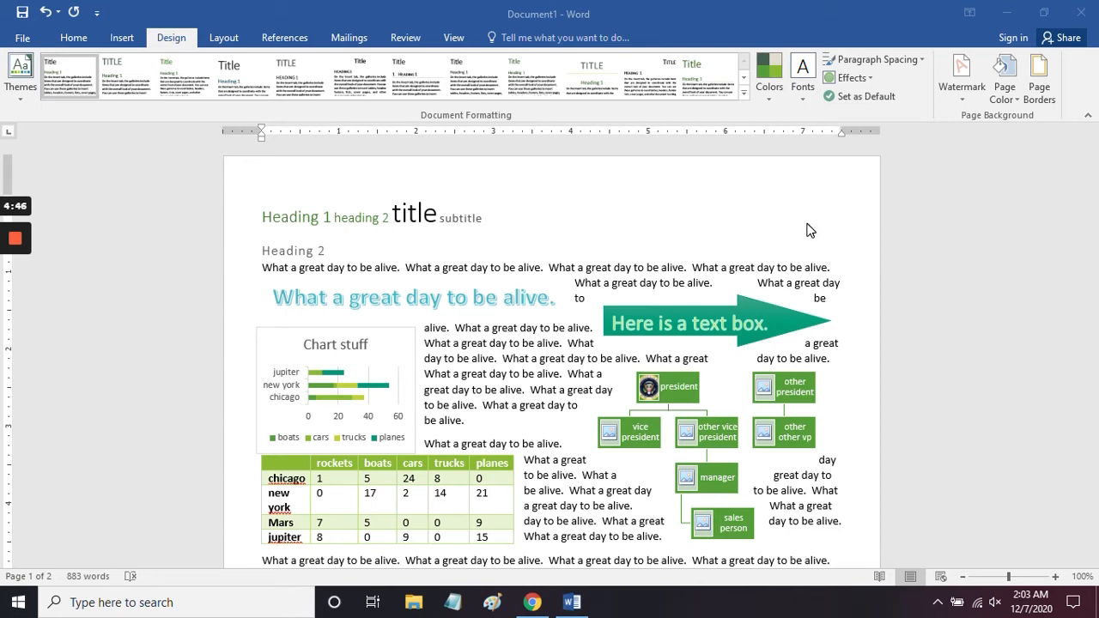
Step: Browse the templates for a new document and search the online templates for "resumes"
{"action": "left_click", "coordinate": [21, 42]}
{"action": "left_click", "coordinate": [53, 108]}
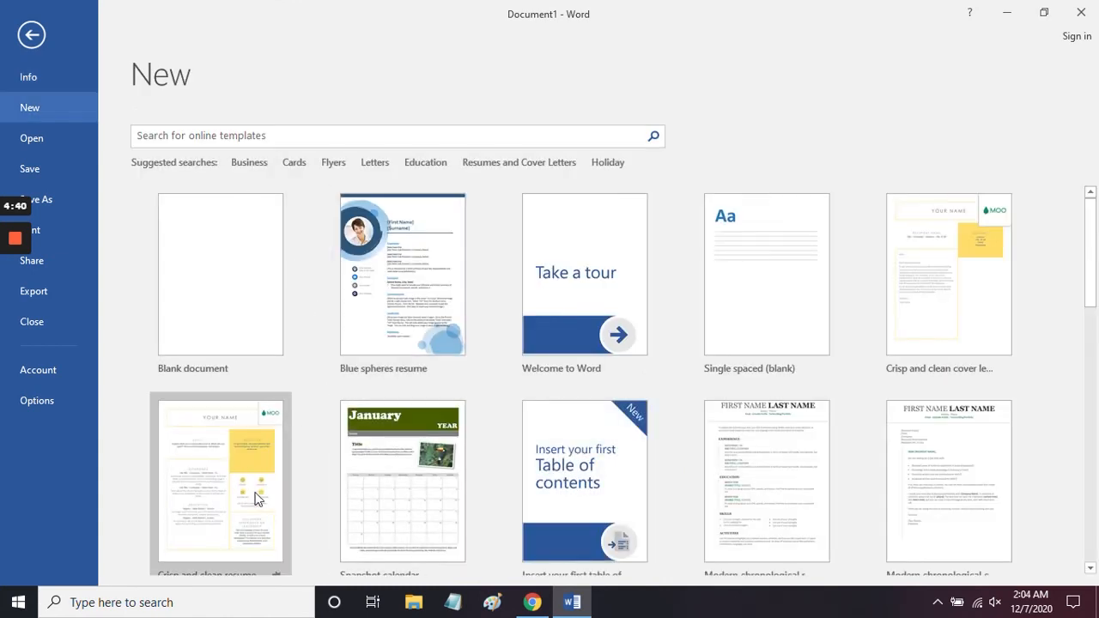
{"action": "scroll", "coordinate": [623, 479], "scroll_direction": "down", "scroll_amount": 1}
{"action": "scroll", "coordinate": [623, 478], "scroll_direction": "down", "scroll_amount": 2}
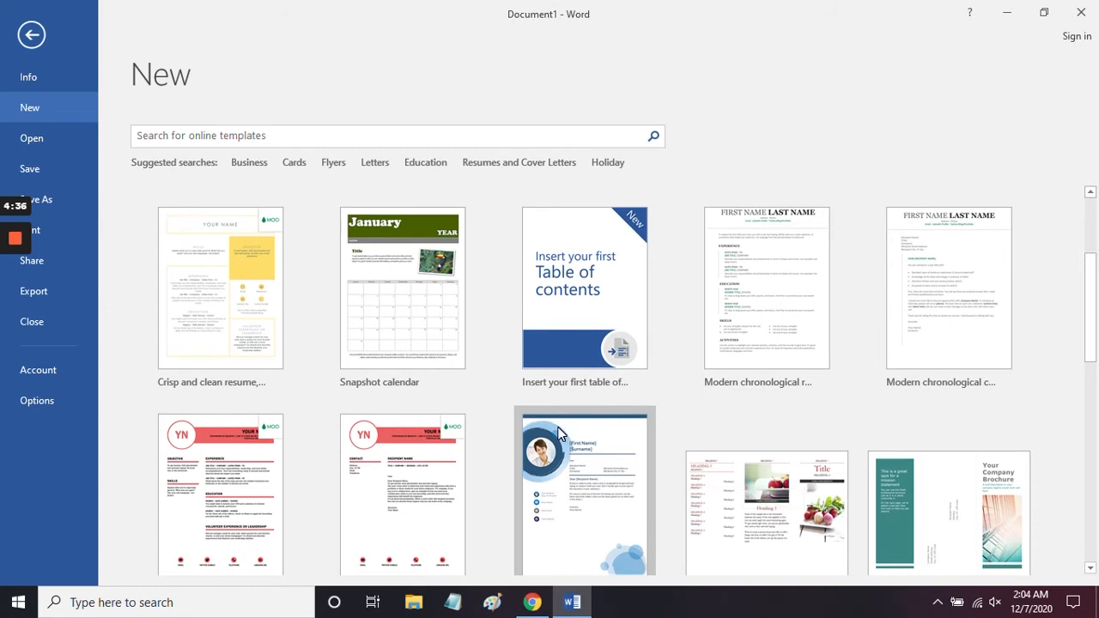
{"action": "scroll", "coordinate": [558, 432], "scroll_direction": "up", "scroll_amount": 3}
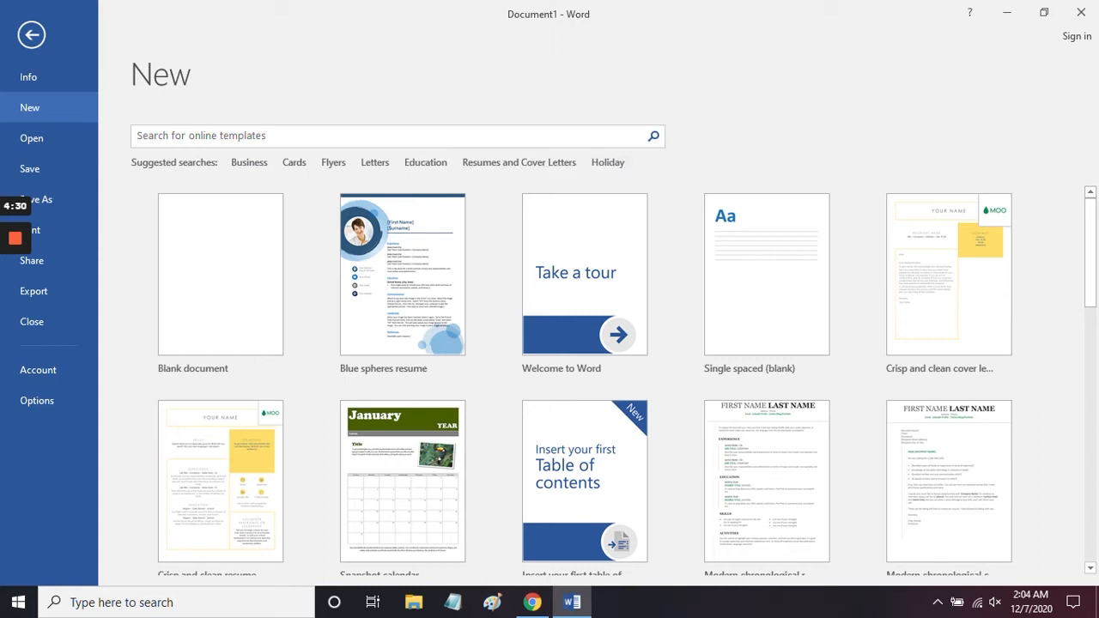
{"action": "left_click", "coordinate": [403, 136]}
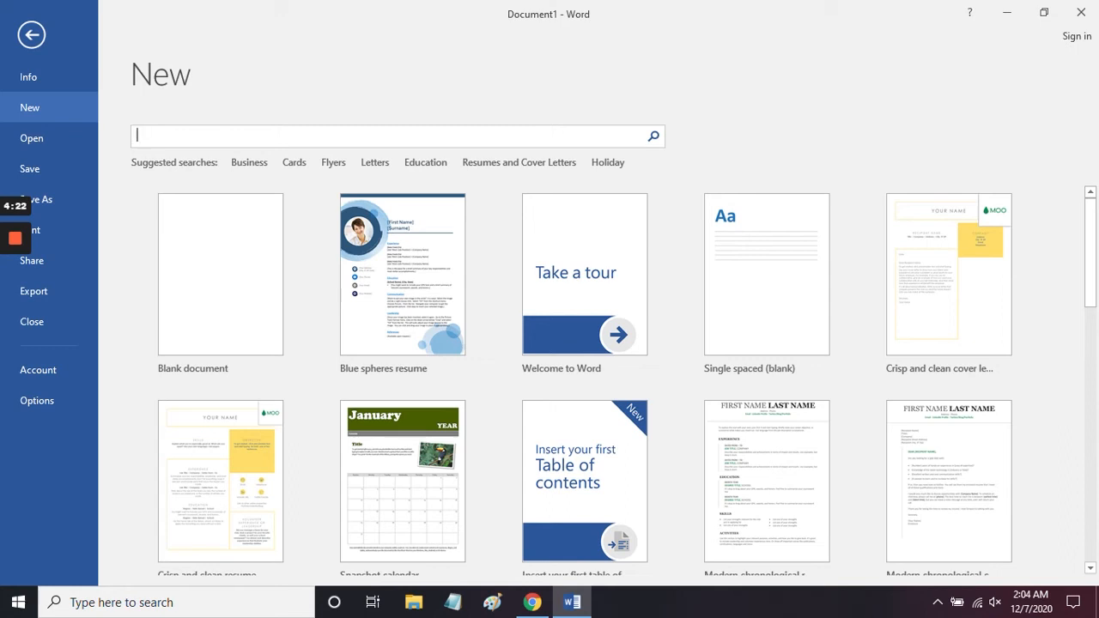
{"action": "type", "text": "resumes"}
{"action": "key", "text": "Return"}
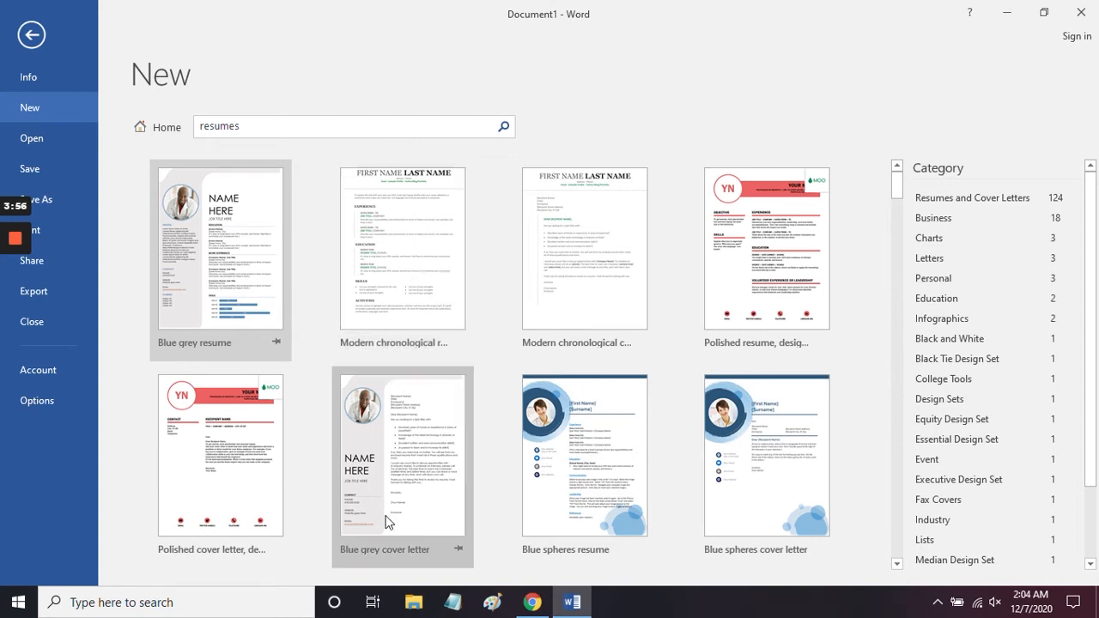
Step: Browse the resume templates and create a new document from the Blue spheres resume template
{"action": "scroll", "coordinate": [386, 487], "scroll_direction": "down", "scroll_amount": 2}
{"action": "scroll", "coordinate": [387, 486], "scroll_direction": "down", "scroll_amount": 4}
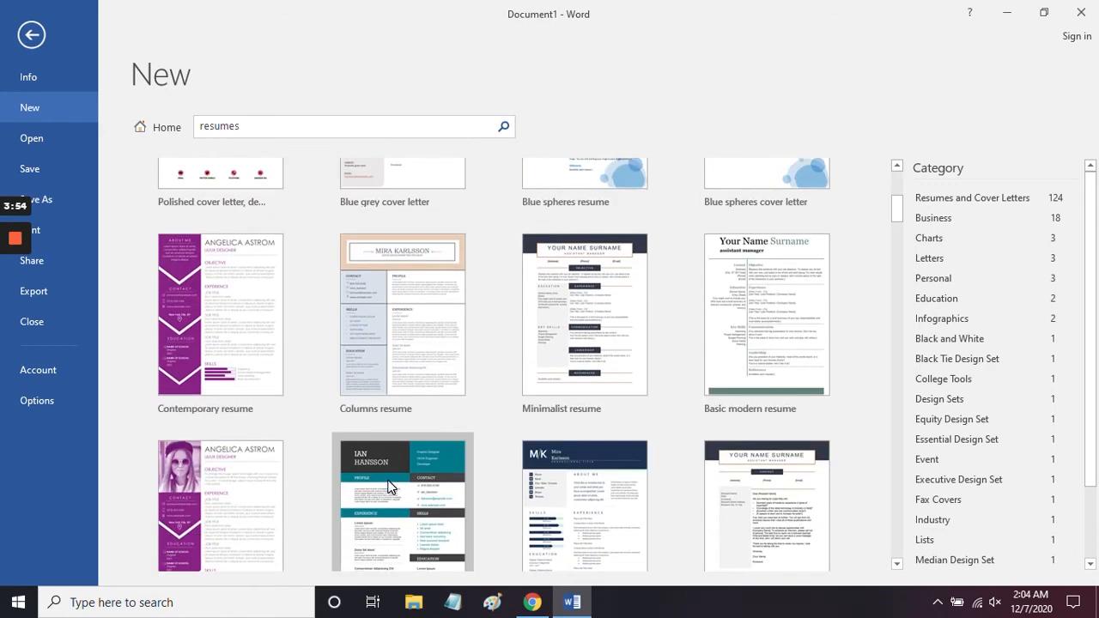
{"action": "scroll", "coordinate": [388, 486], "scroll_direction": "up", "scroll_amount": 3}
{"action": "scroll", "coordinate": [388, 486], "scroll_direction": "up", "scroll_amount": 3}
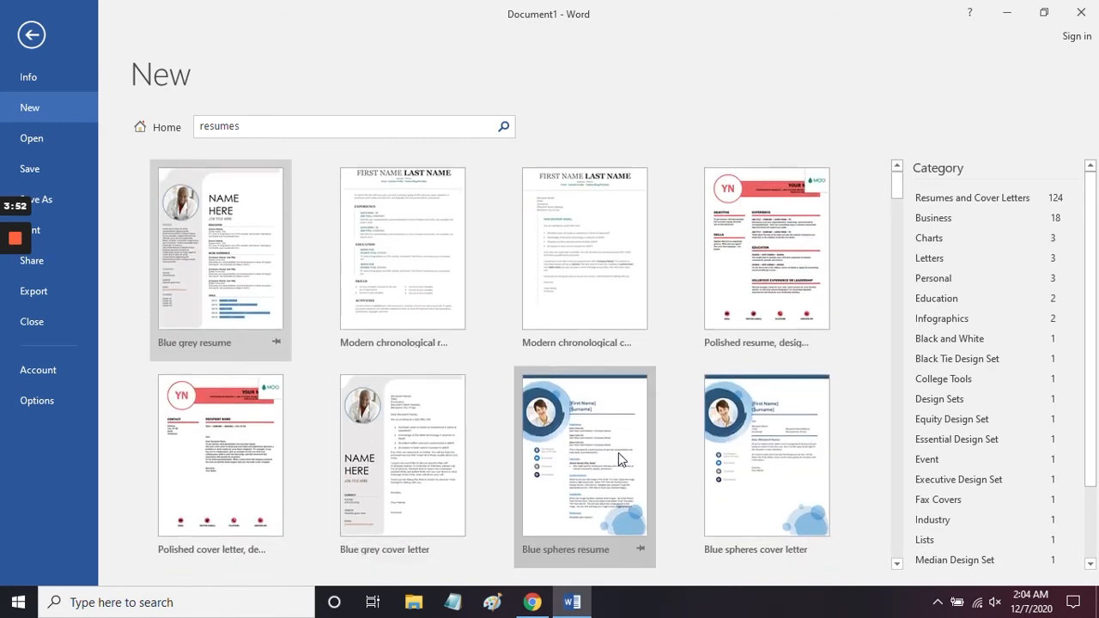
{"action": "left_click", "coordinate": [573, 472]}
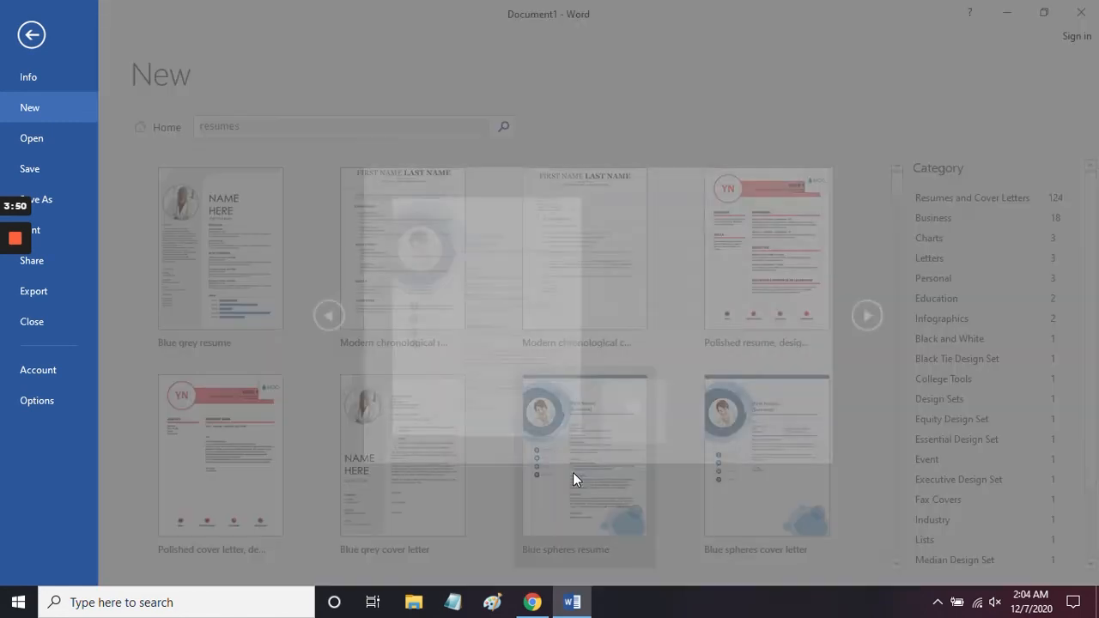
{"action": "left_click", "coordinate": [633, 410]}
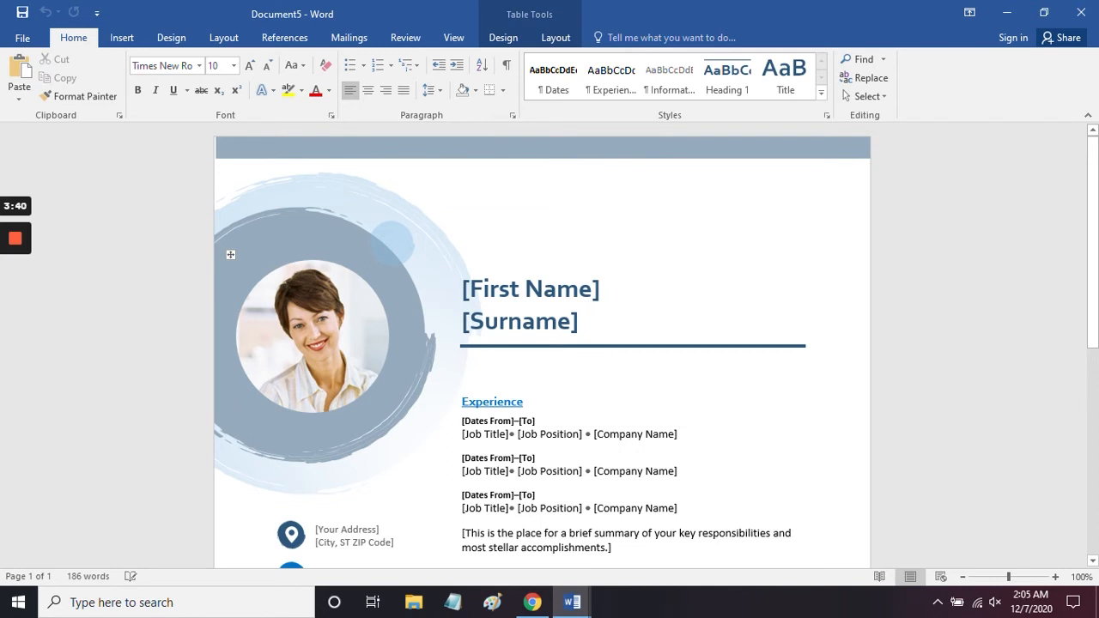
Step: Apply the Blue theme colors to the resume and replace them with the Red Orange theme colors
{"action": "left_click", "coordinate": [170, 39]}
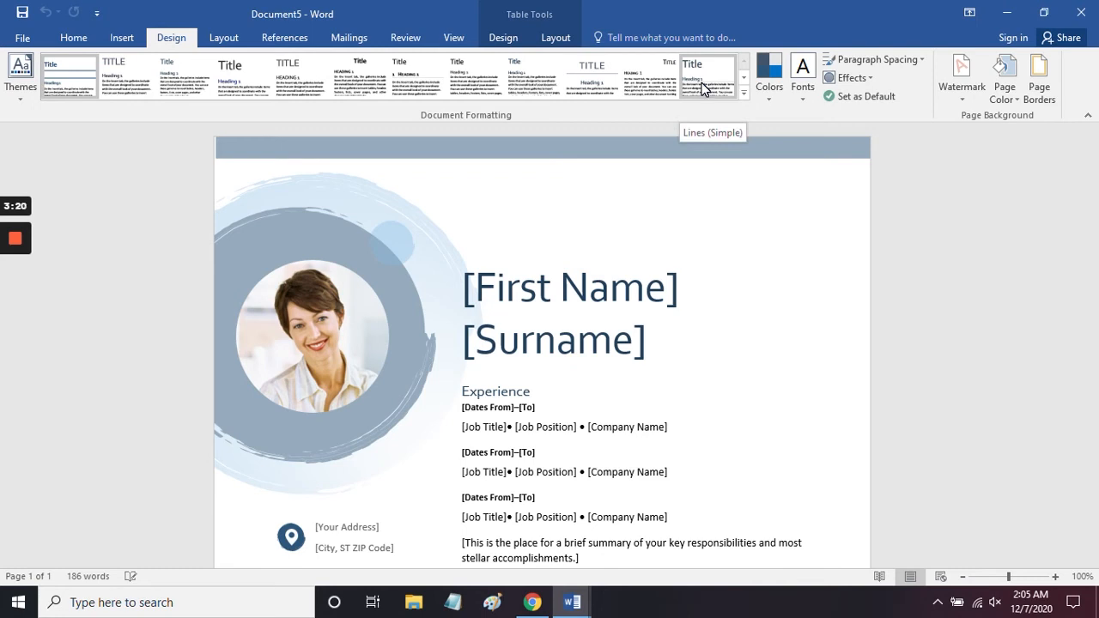
{"action": "left_click", "coordinate": [766, 85]}
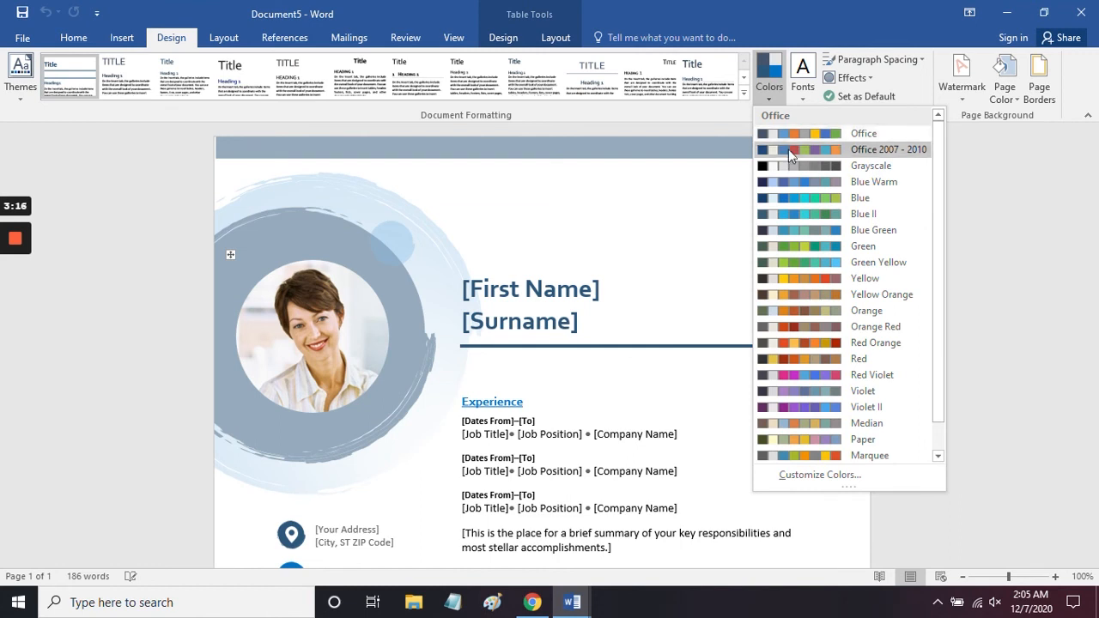
{"action": "left_click", "coordinate": [788, 197]}
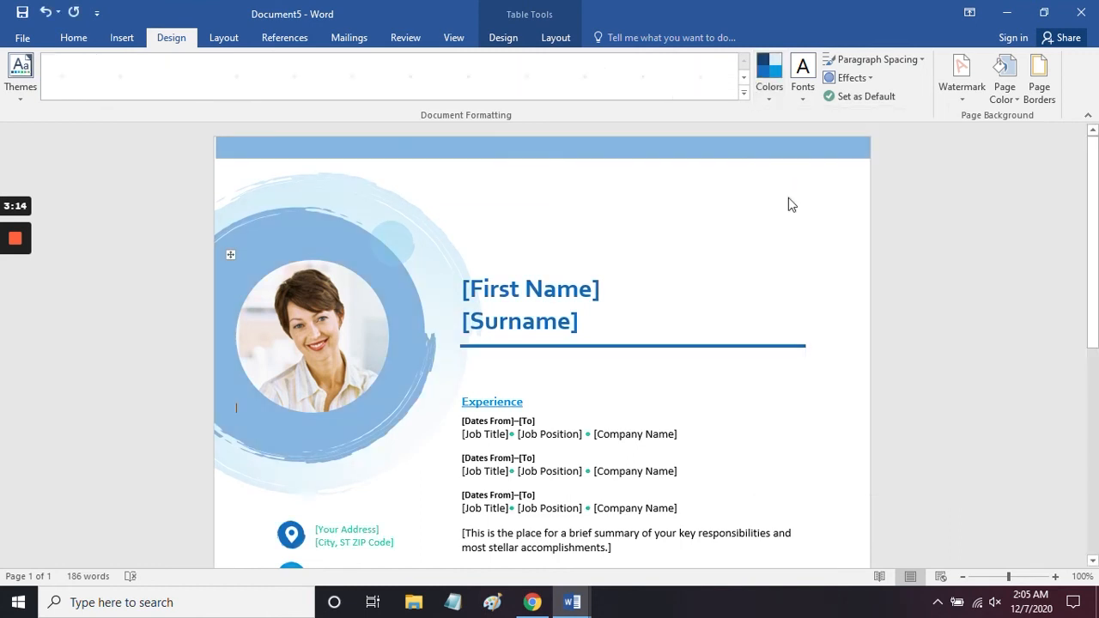
{"action": "left_click", "coordinate": [772, 98]}
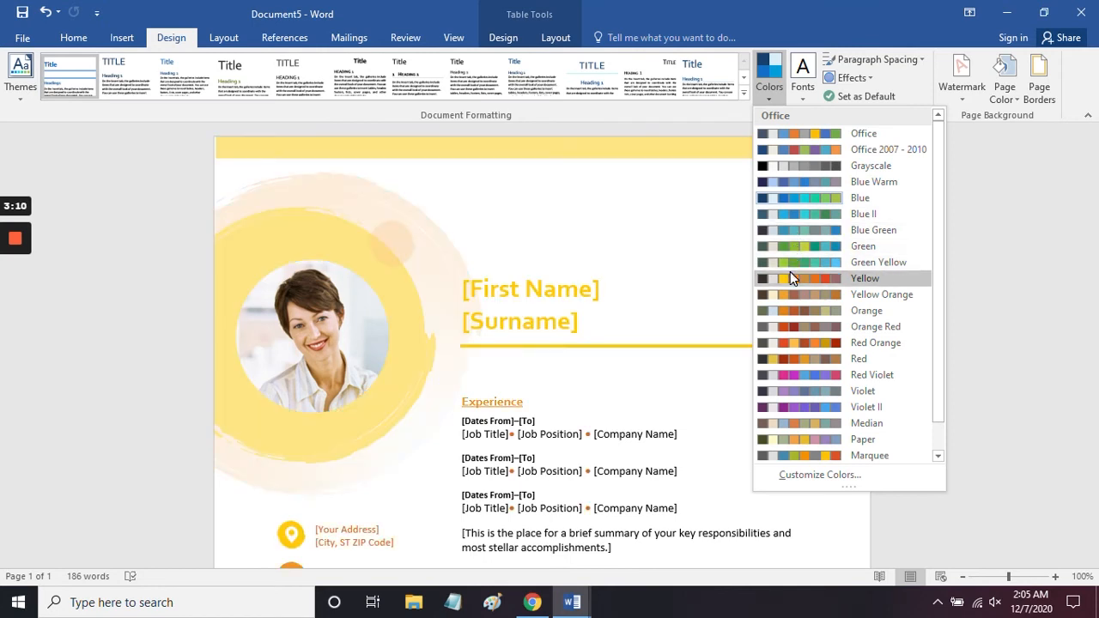
{"action": "left_click", "coordinate": [786, 343]}
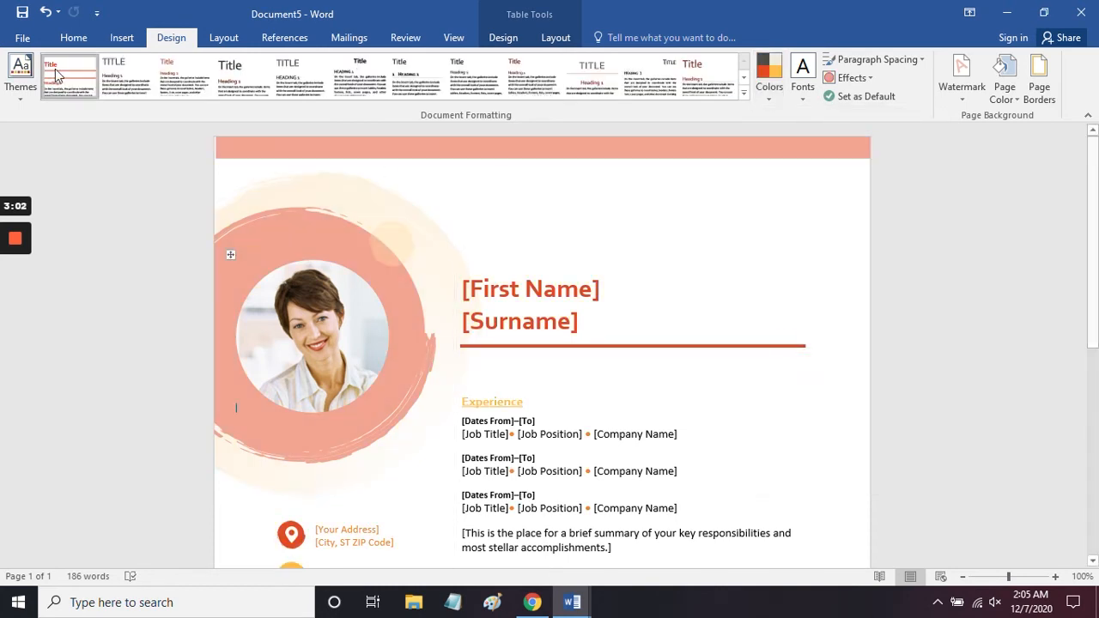
Step: Apply the Main Event theme to the resume and select the [First Name] placeholder
{"action": "left_click", "coordinate": [23, 103]}
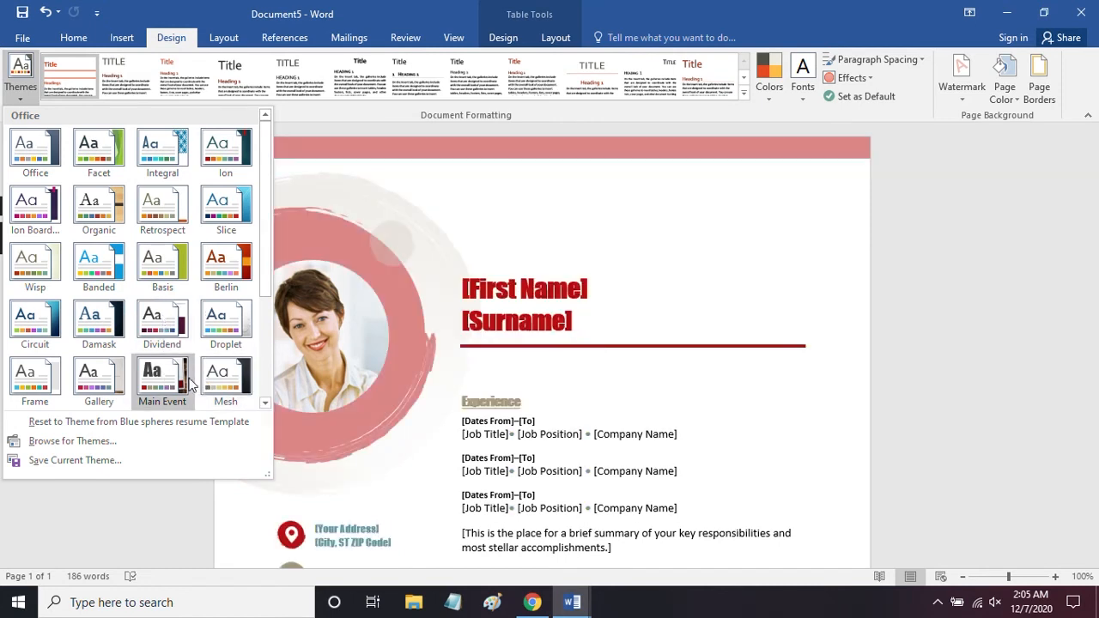
{"action": "left_click", "coordinate": [178, 384]}
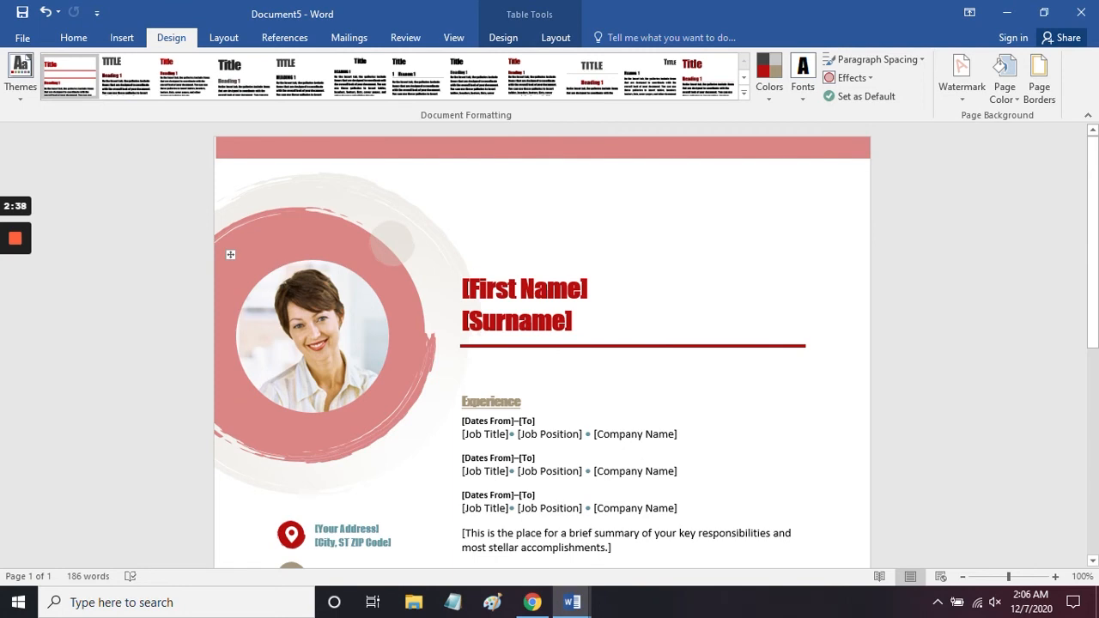
{"action": "left_click", "coordinate": [583, 290]}
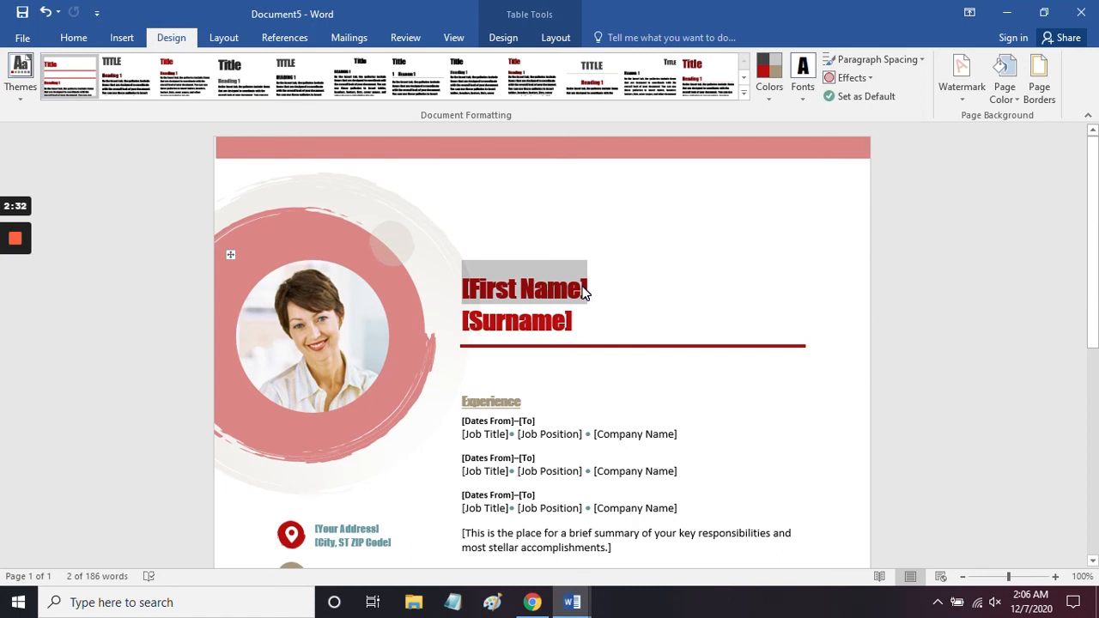
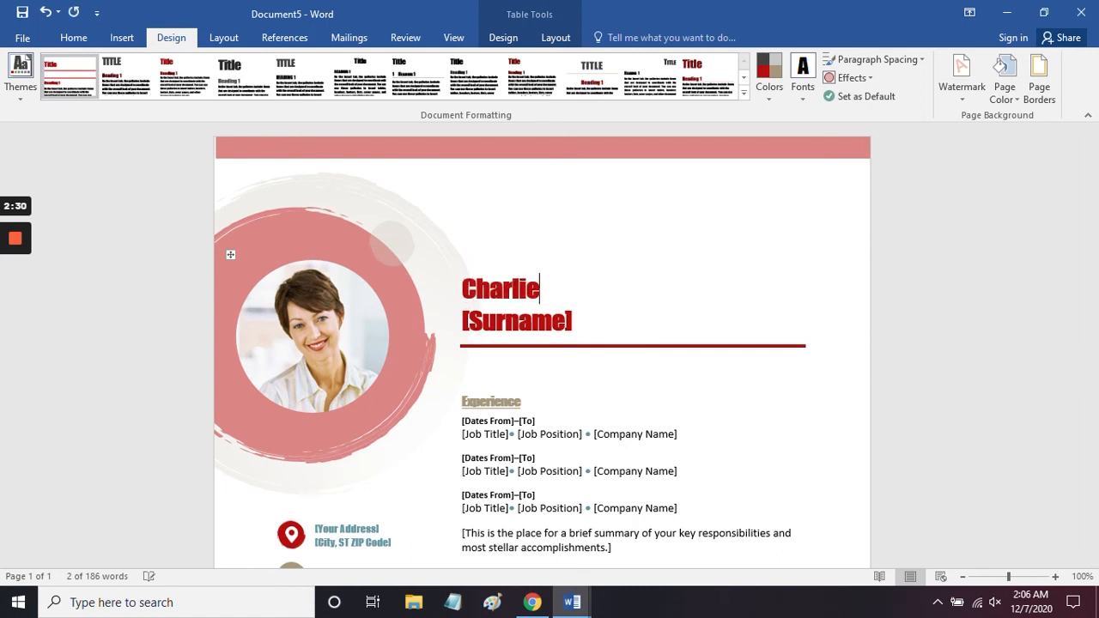
Step: Replace the [First Name] and [Surname] placeholders in the resume heading with the applicant's first name and surname
{"action": "left_click", "coordinate": [412, 271]}
{"action": "left_click", "coordinate": [575, 321]}
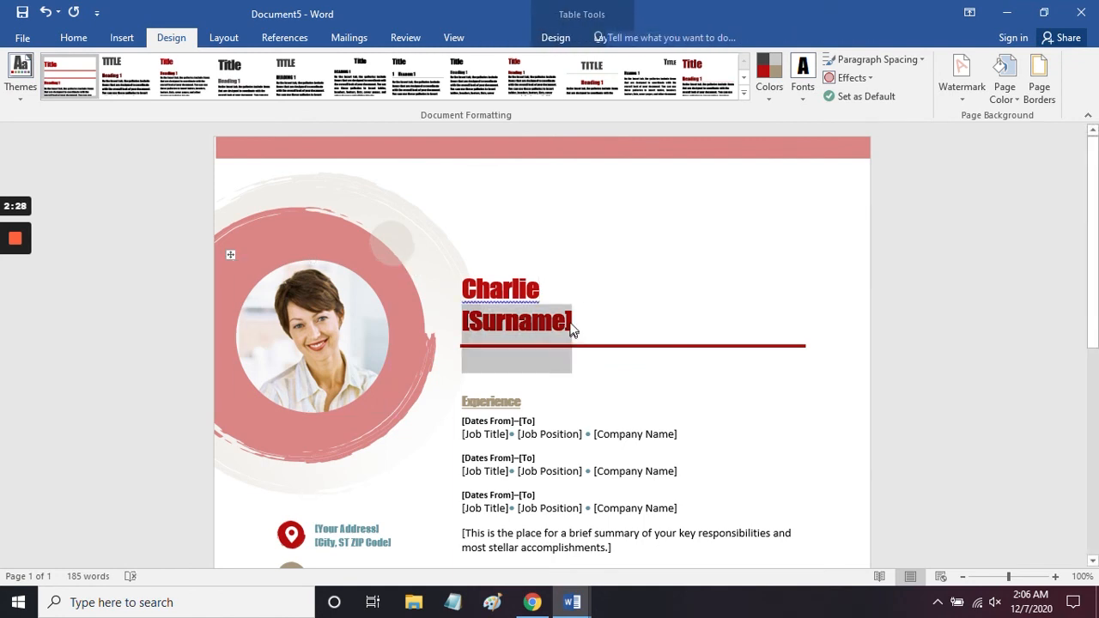
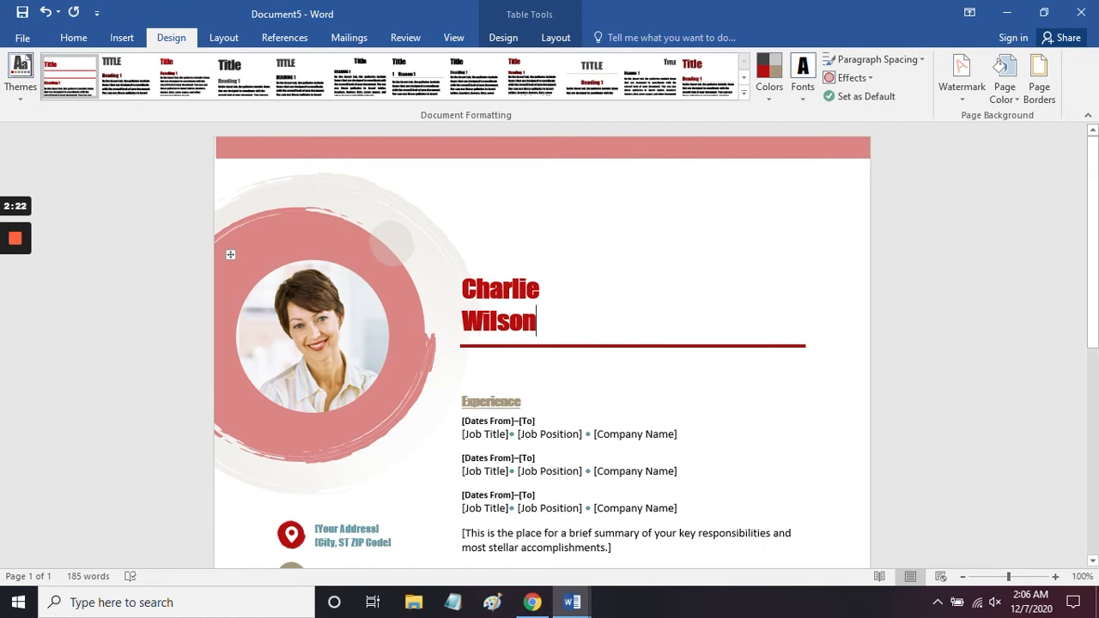
Step: Examine the resume's layout and the table structure holding its photo, contact details and name heading
{"action": "scroll", "coordinate": [542, 343], "scroll_direction": "down", "scroll_amount": 2}
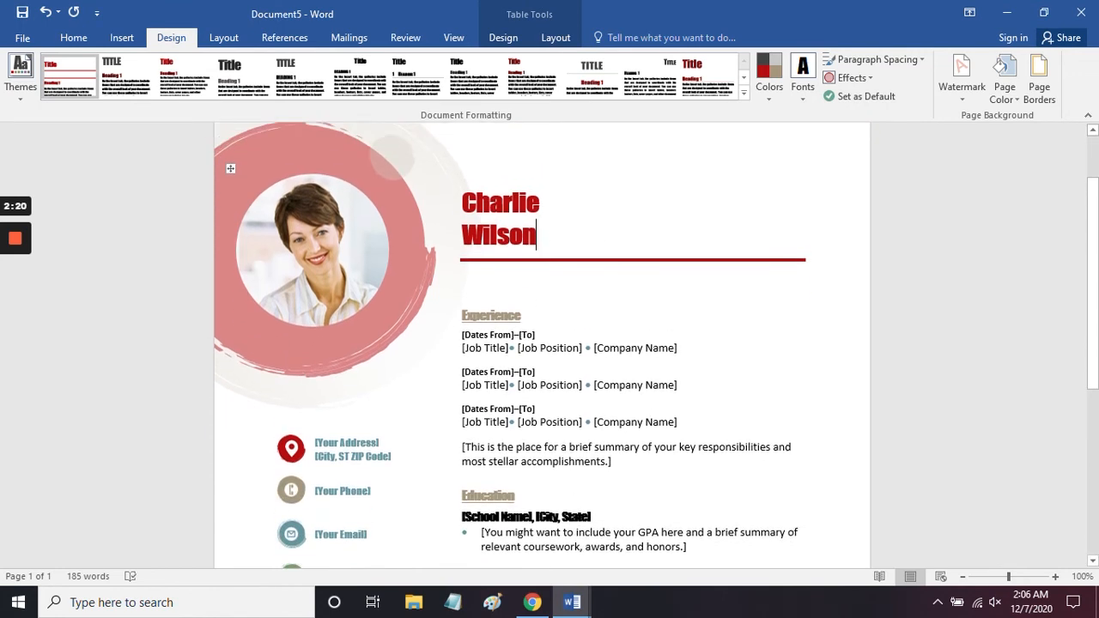
{"action": "scroll", "coordinate": [543, 343], "scroll_direction": "up", "scroll_amount": 1}
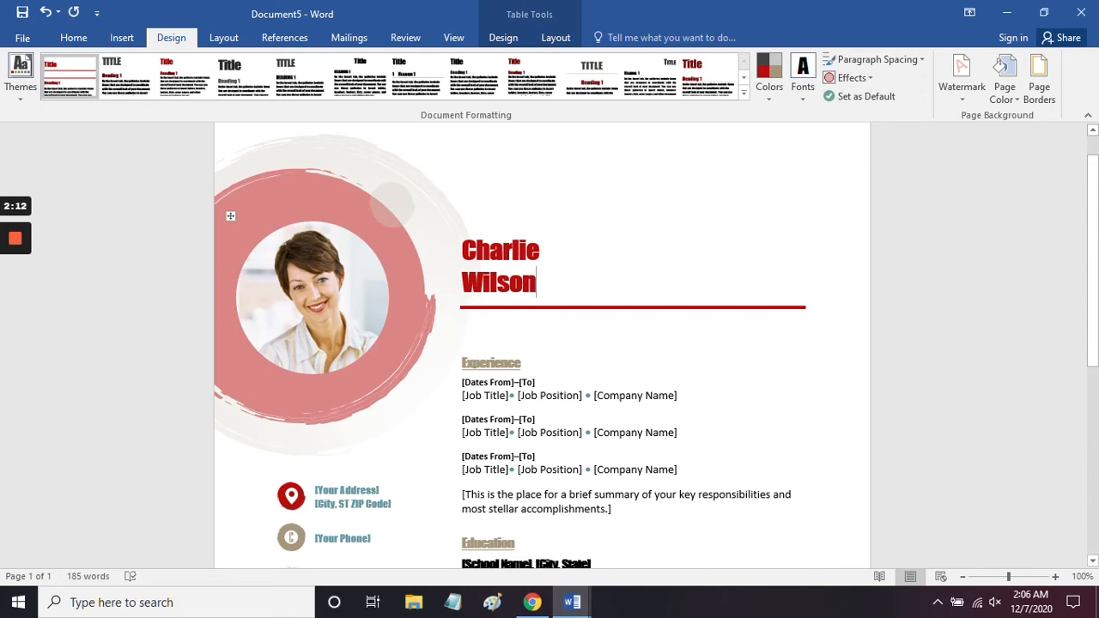
{"action": "scroll", "coordinate": [541, 343], "scroll_direction": "down", "scroll_amount": 3}
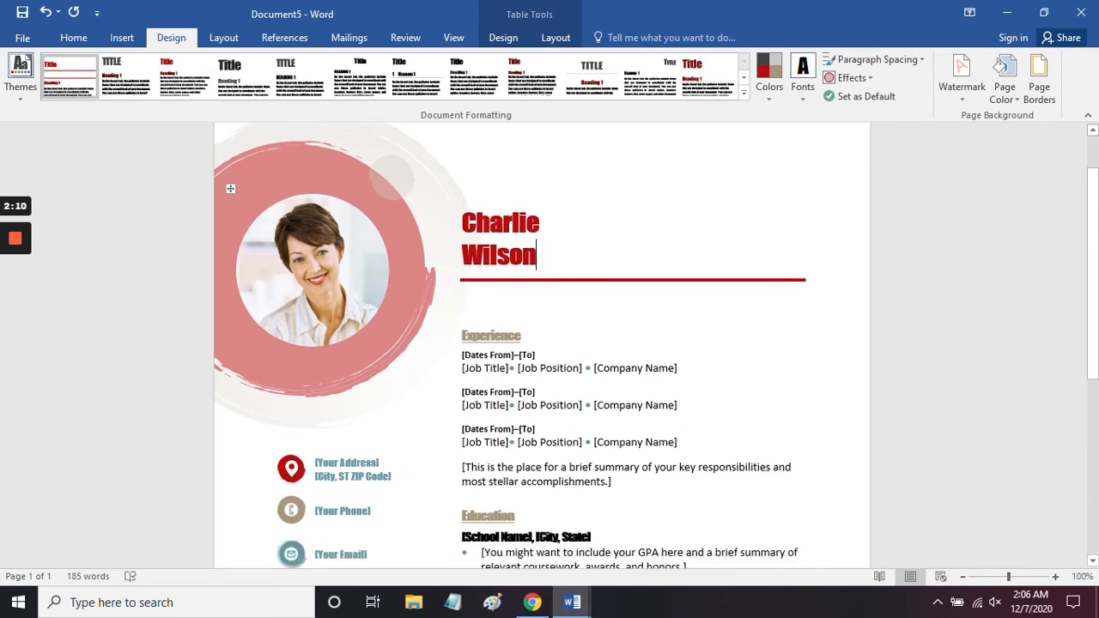
{"action": "scroll", "coordinate": [541, 343], "scroll_direction": "up", "scroll_amount": 1}
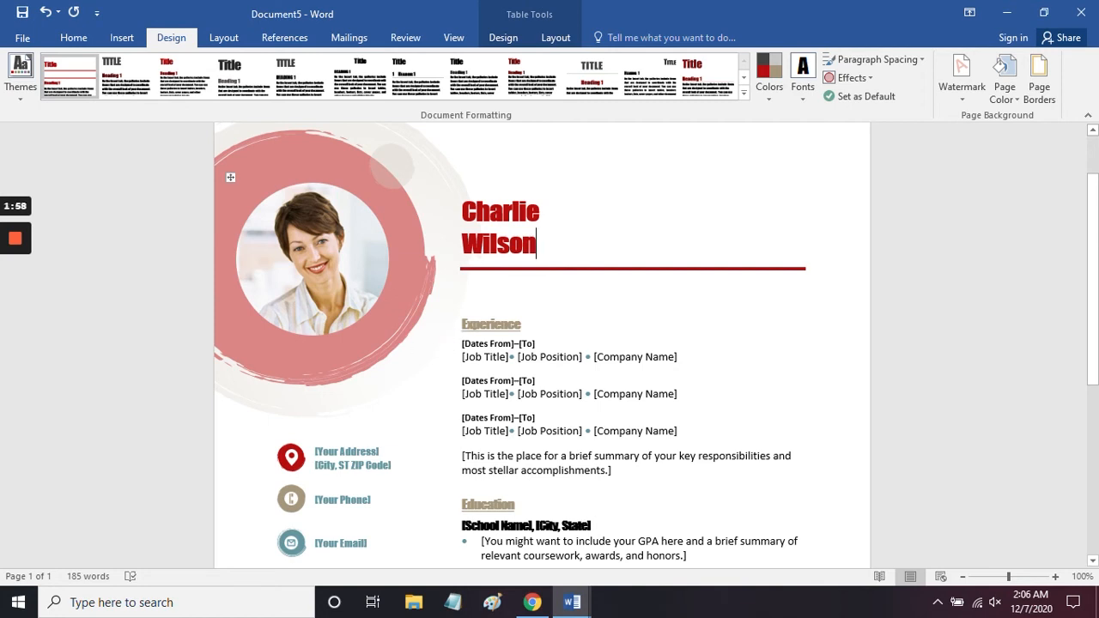
{"action": "left_click", "coordinate": [258, 182]}
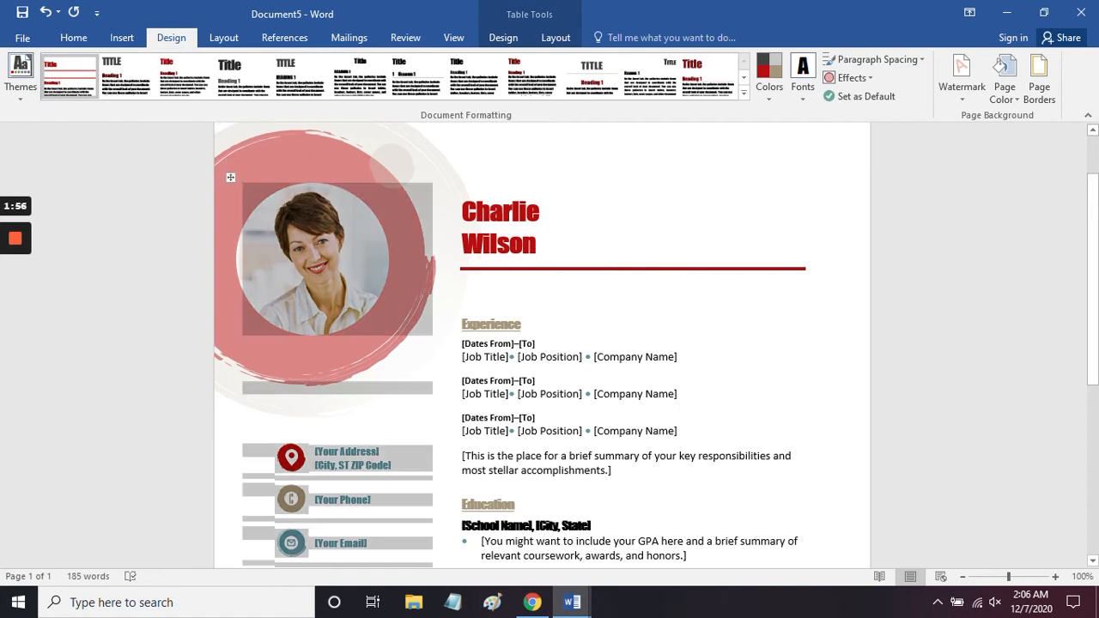
{"action": "left_click", "coordinate": [541, 212]}
{"action": "left_click", "coordinate": [238, 331]}
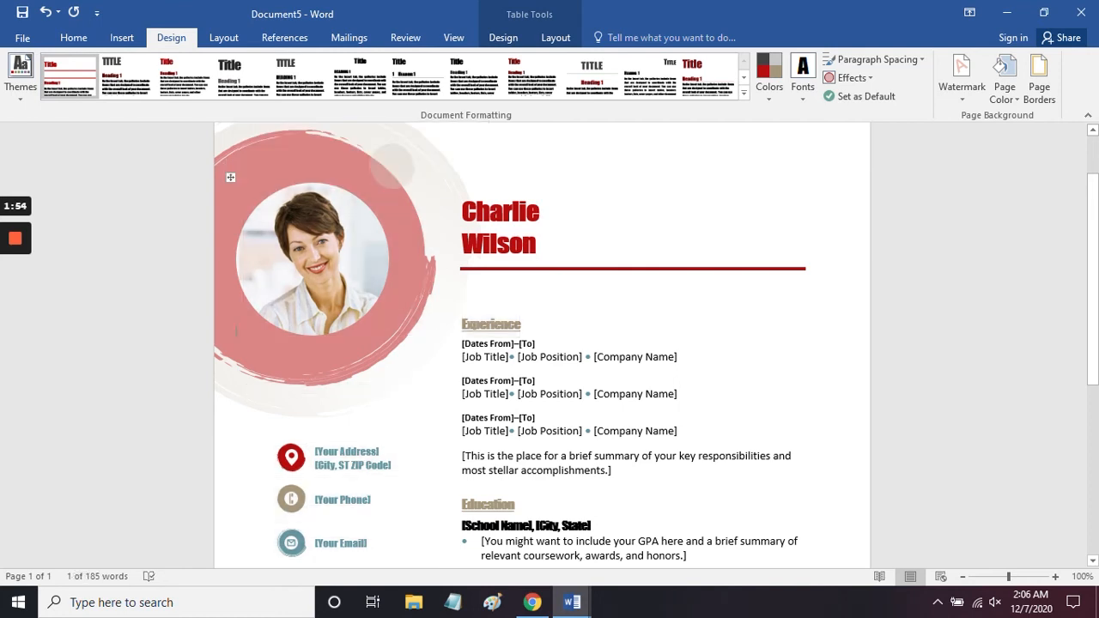
{"action": "left_click", "coordinate": [313, 260]}
{"action": "left_click", "coordinate": [541, 212]}
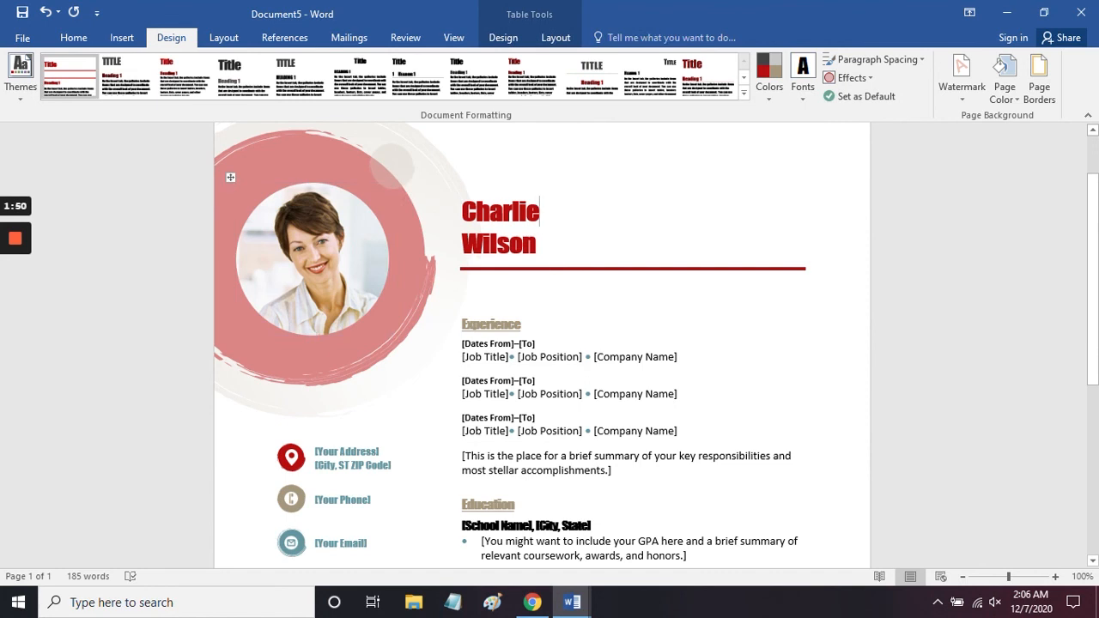
Step: Display the gridlines of the table that structures the resume
{"action": "left_click", "coordinate": [504, 38]}
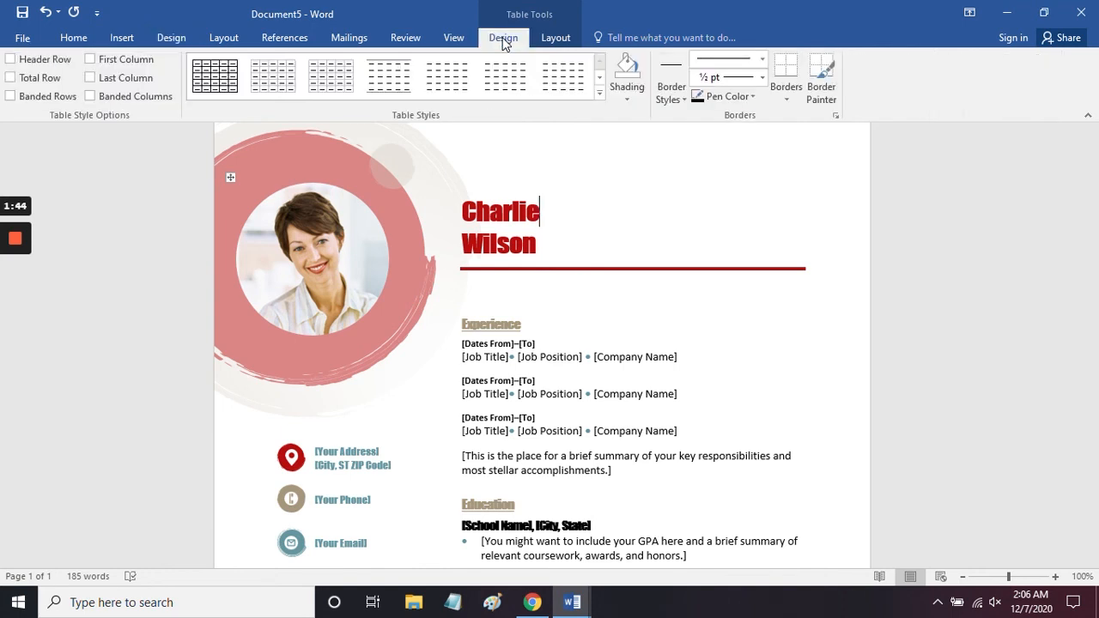
{"action": "left_click", "coordinate": [549, 38]}
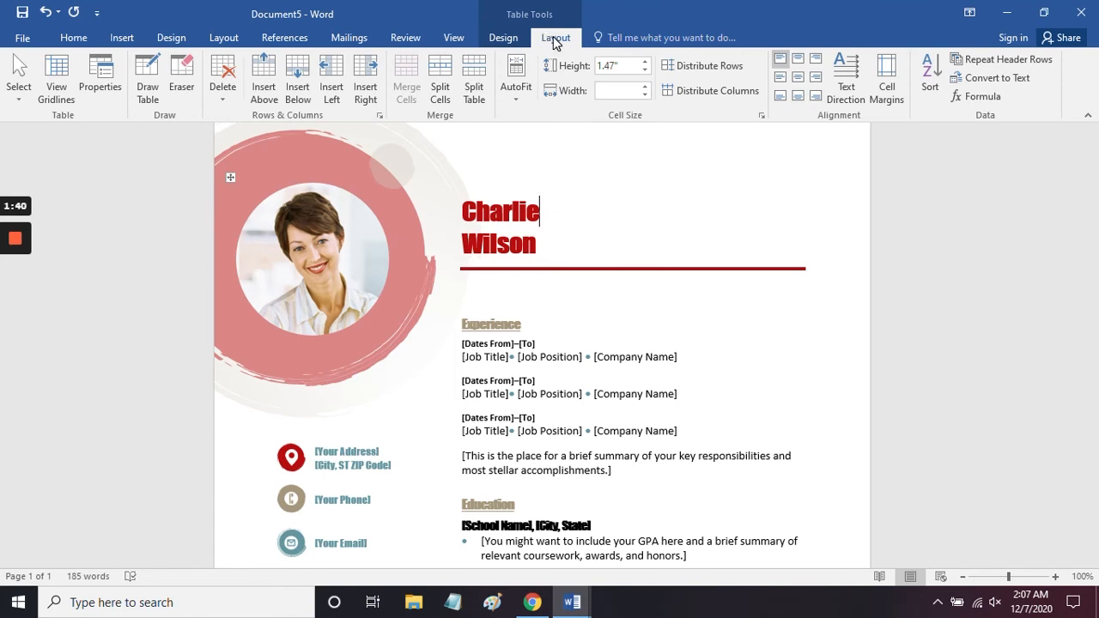
{"action": "left_click", "coordinate": [57, 78]}
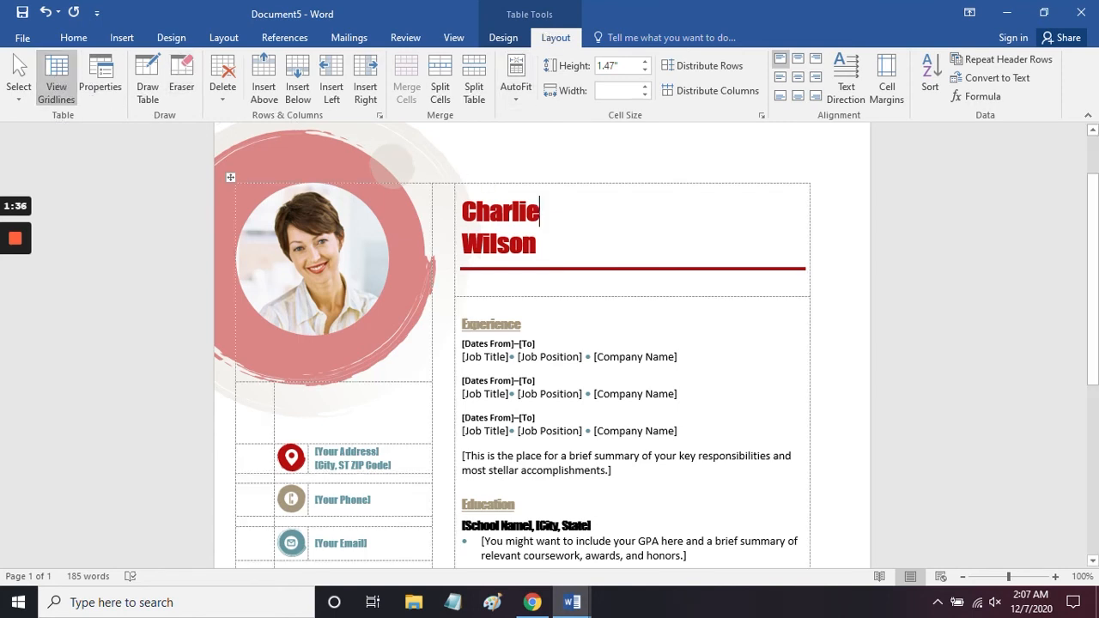
{"action": "scroll", "coordinate": [549, 343], "scroll_direction": "down", "scroll_amount": 5}
{"action": "scroll", "coordinate": [549, 343], "scroll_direction": "up", "scroll_amount": 6}
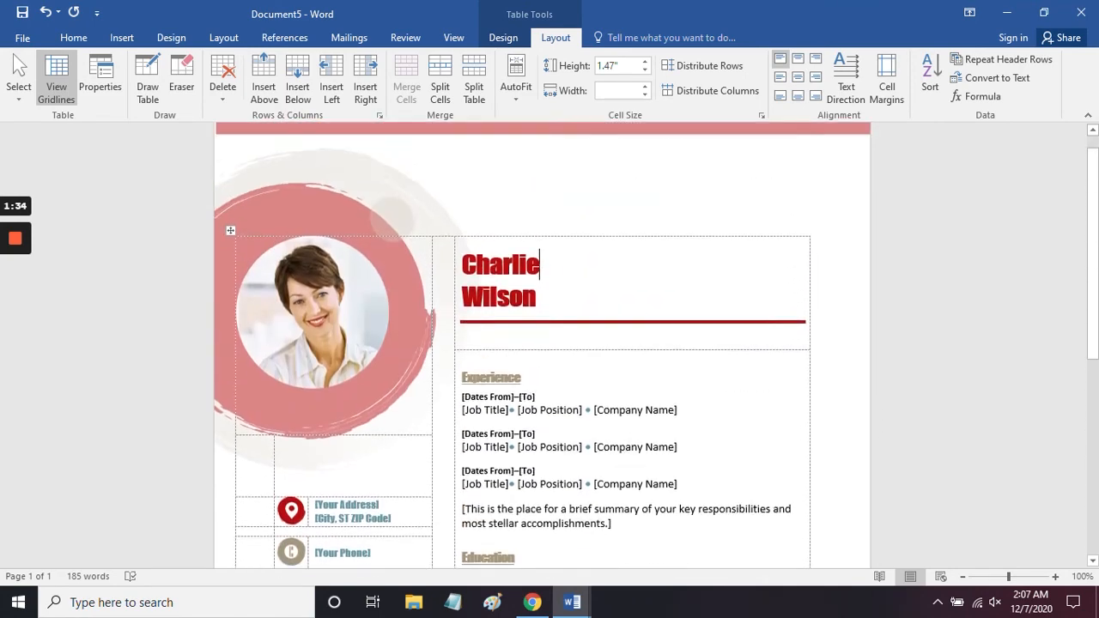
Step: Show the ruler around the resume page
{"action": "scroll", "coordinate": [567, 200], "scroll_direction": "up", "scroll_amount": 1}
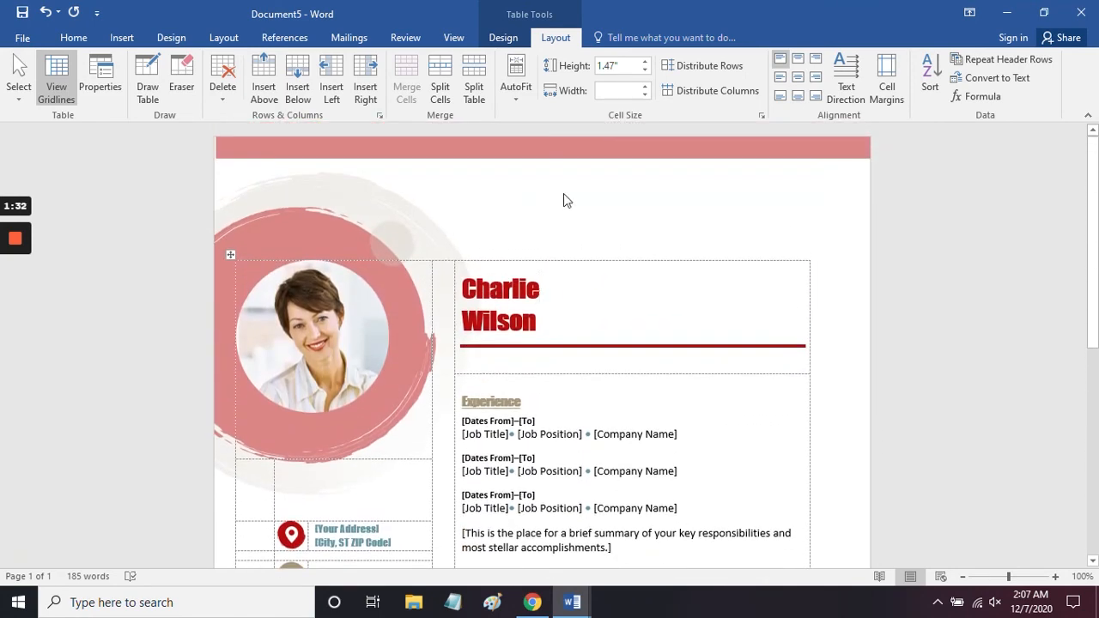
{"action": "left_click", "coordinate": [454, 37]}
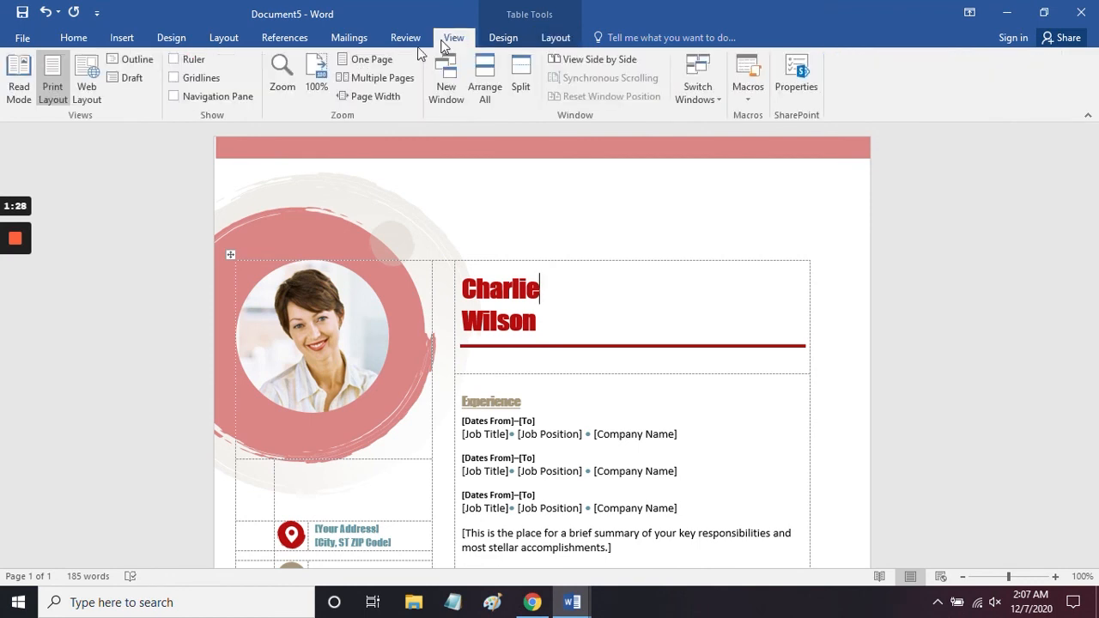
{"action": "left_click", "coordinate": [173, 60]}
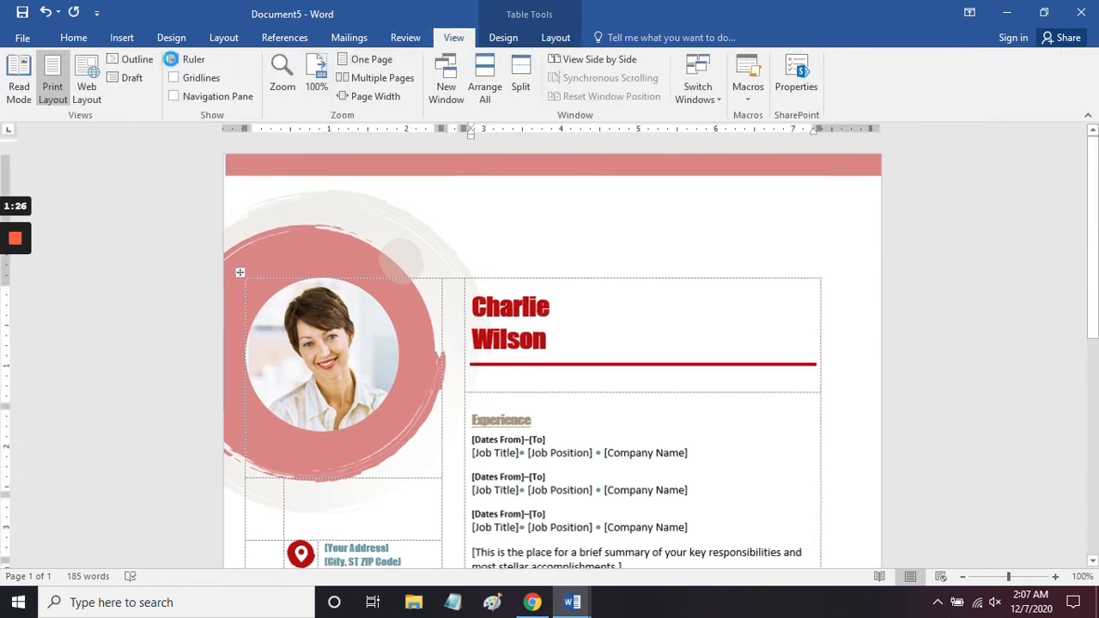